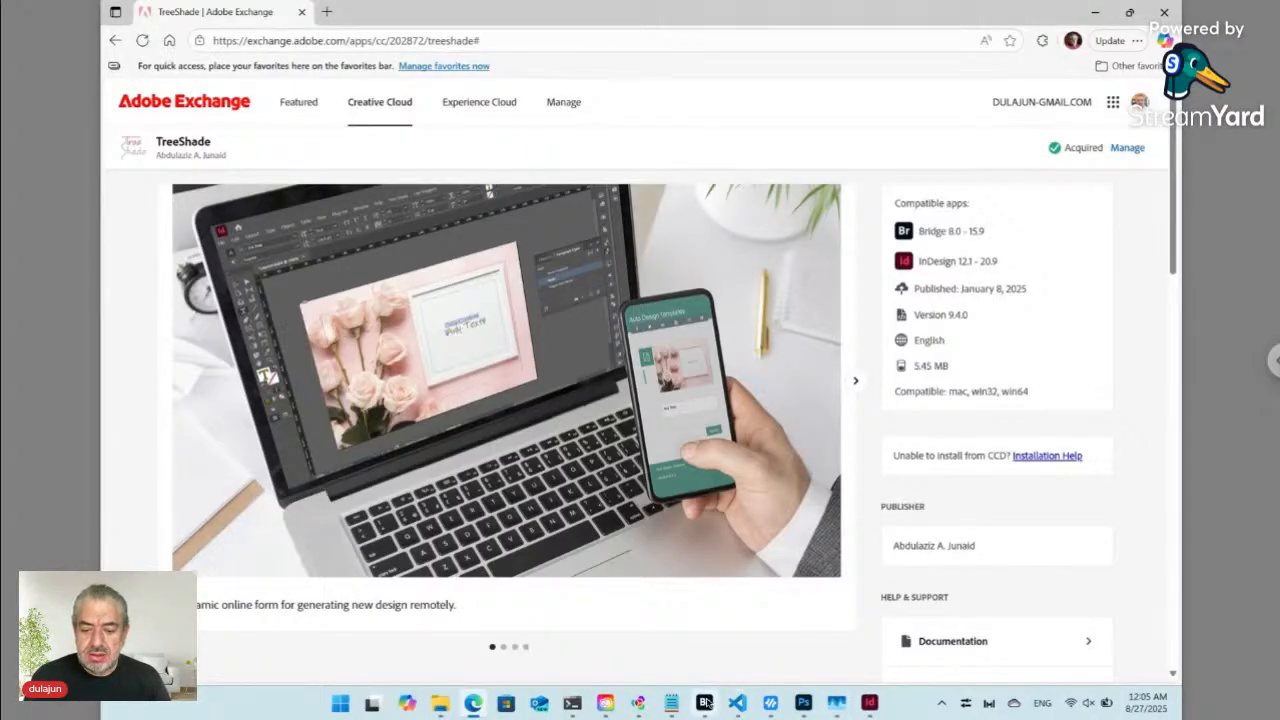
# - Bring the Adobe Bridge window showing the IDK4GOL folder in front of Adobe Exchange
pyautogui.moveTo(705, 706)
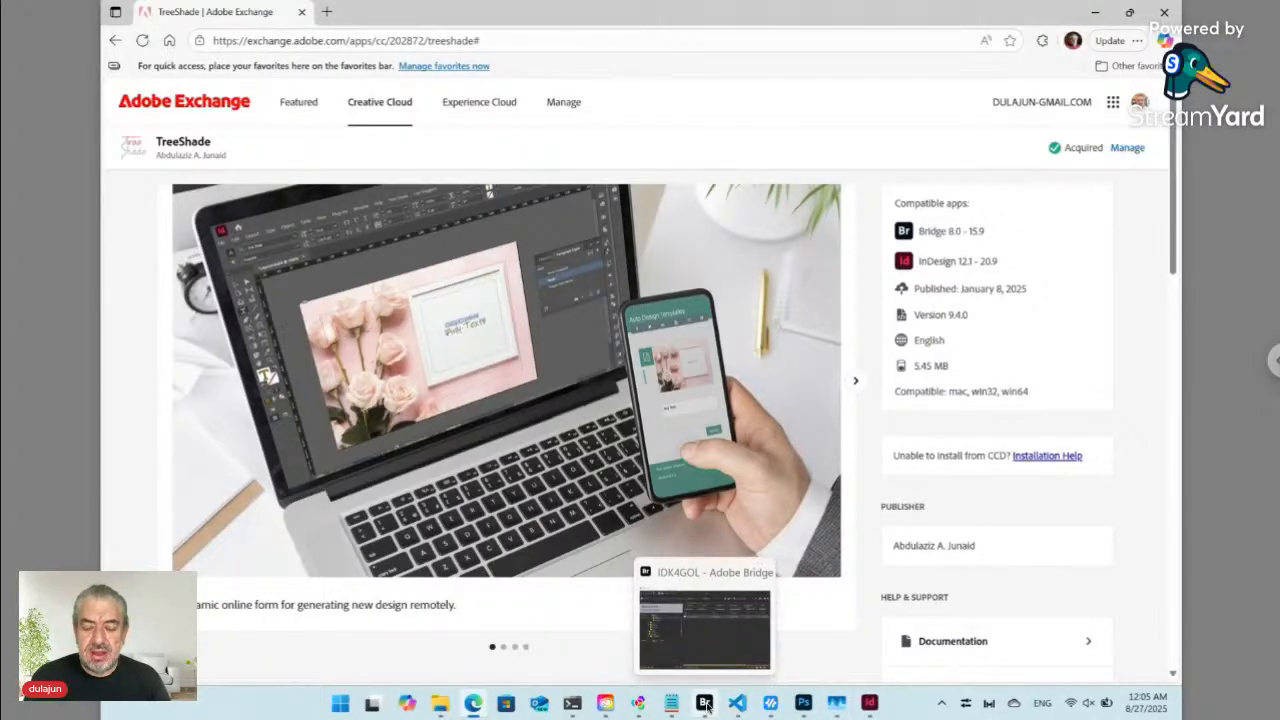
pyautogui.click(706, 704)
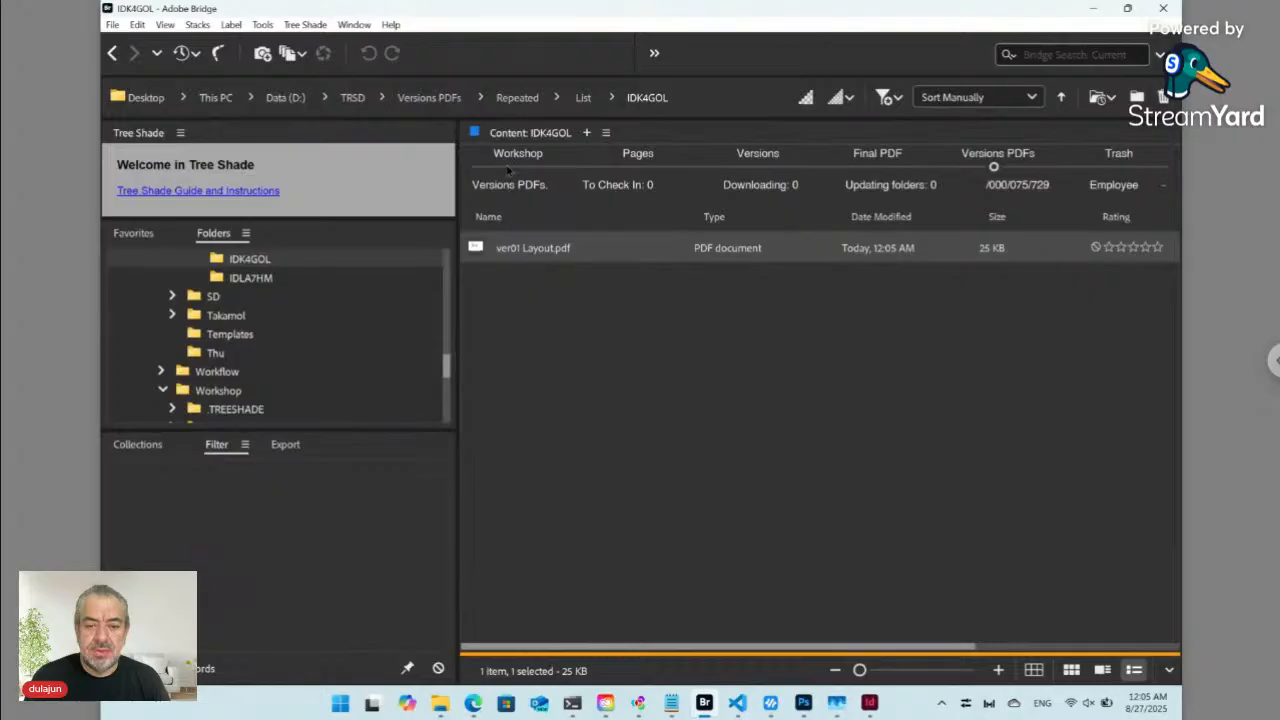
# - Switch to the Workshop copy of IDK4GOL and browse the Tree Shade New menu without choosing anything
pyautogui.click(516, 160)
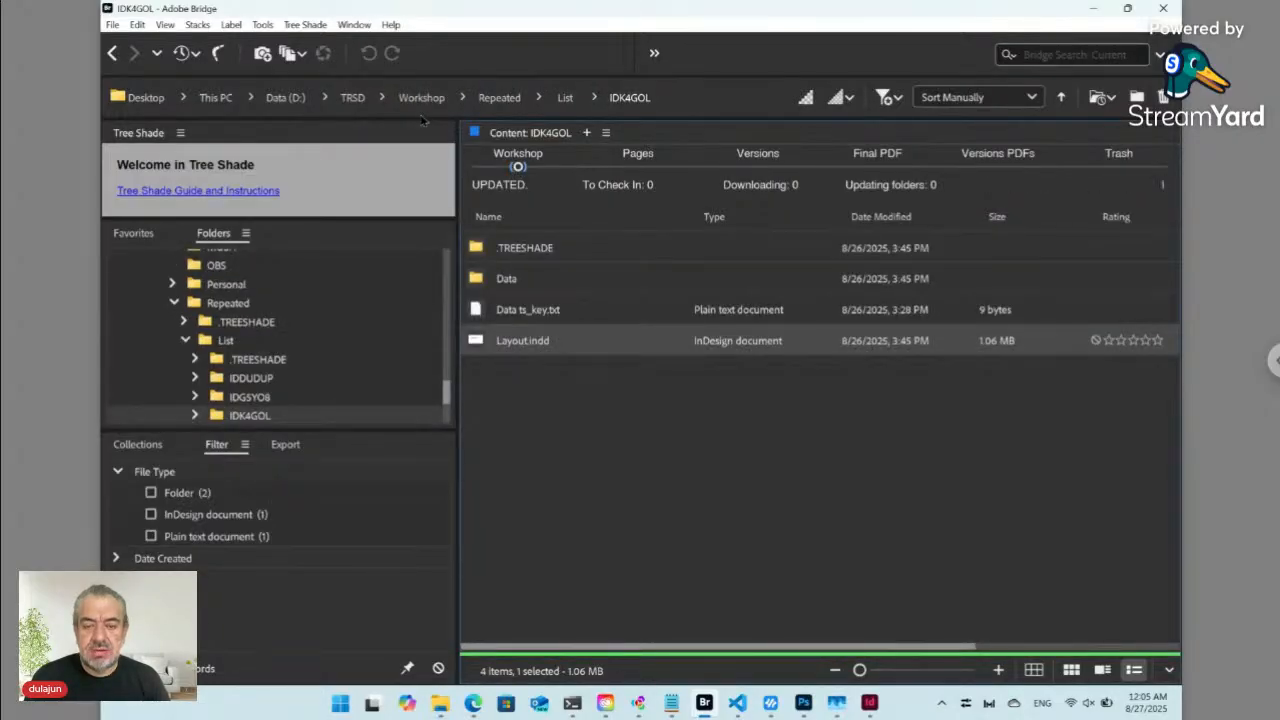
pyautogui.click(305, 26)
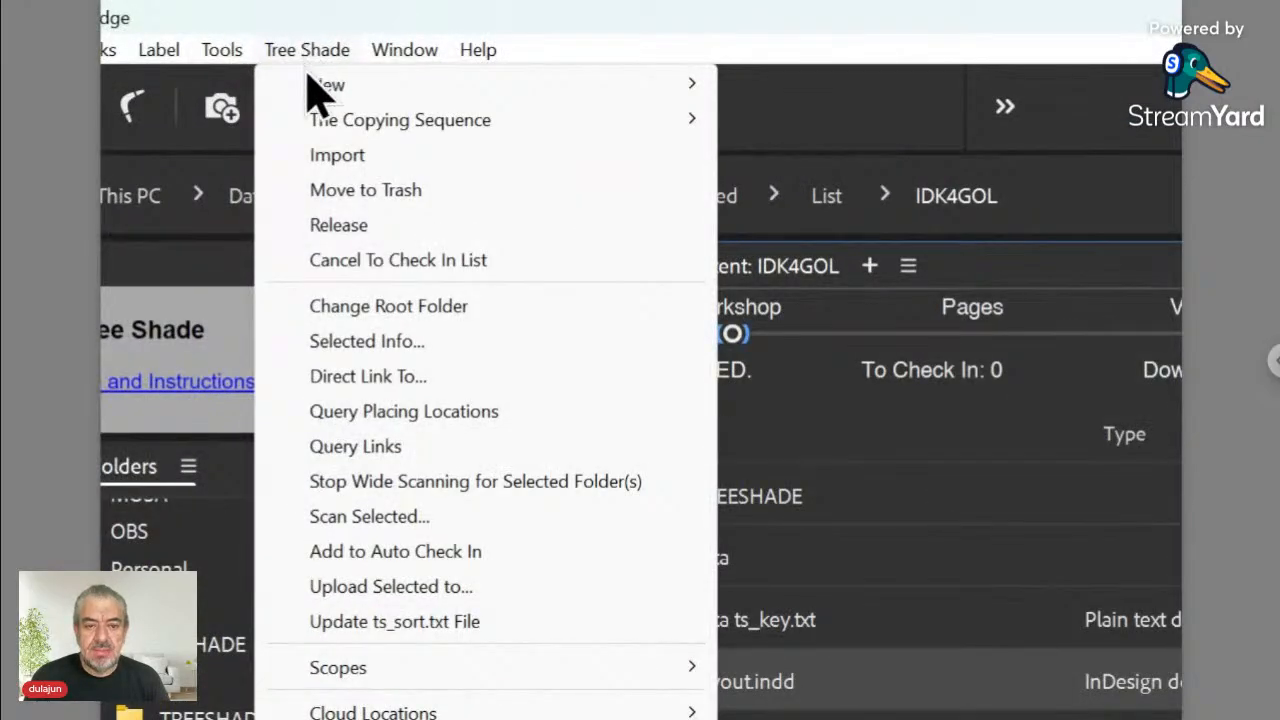
pyautogui.moveTo(390, 88)
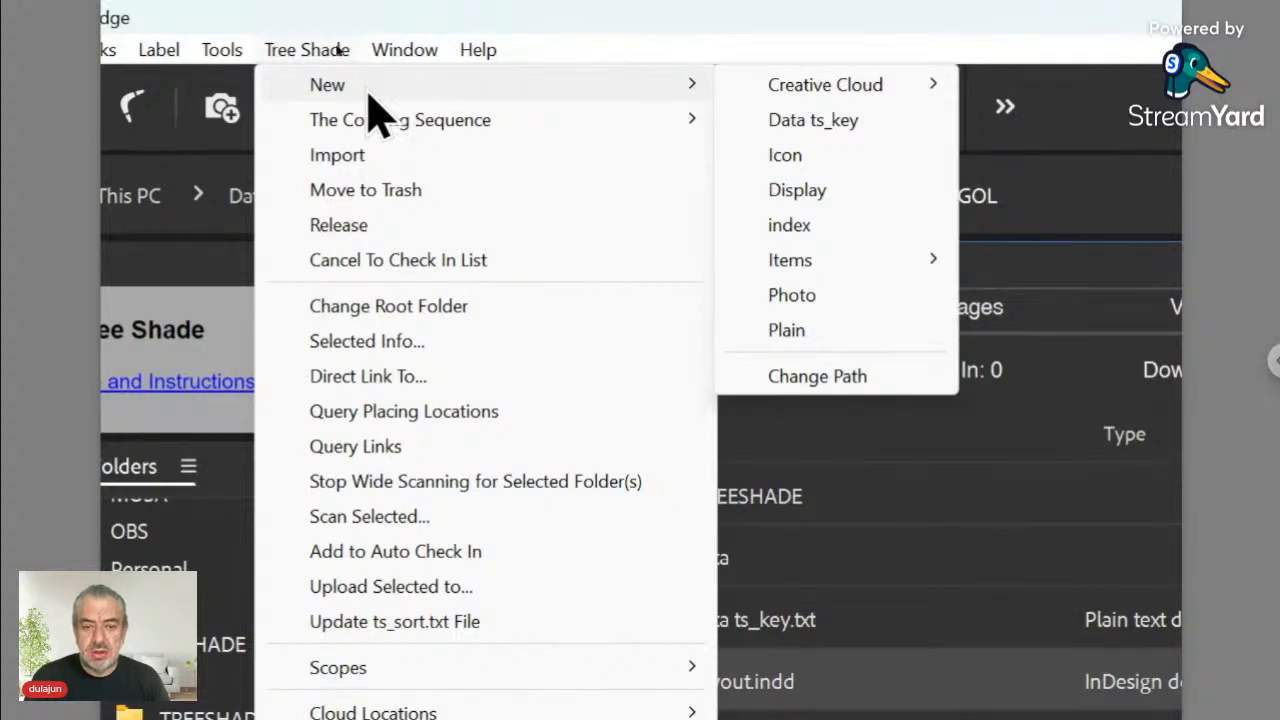
pyautogui.moveTo(752, 98)
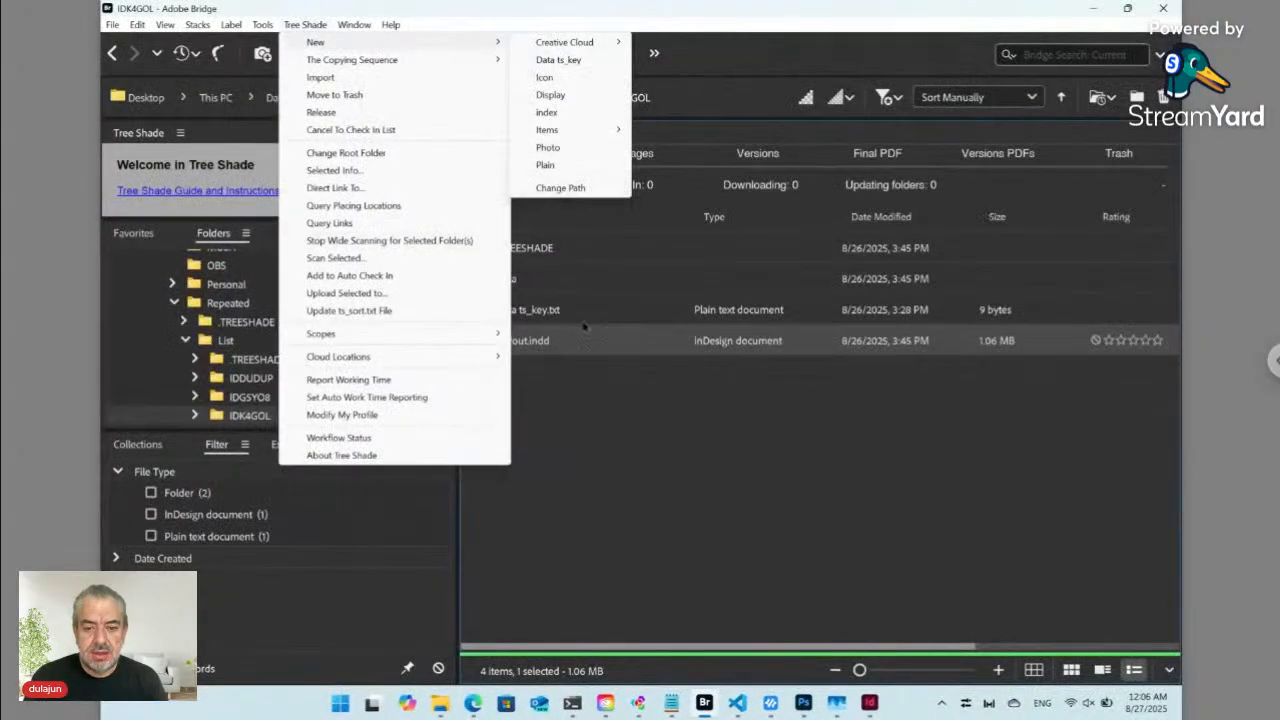
pyautogui.click(589, 384)
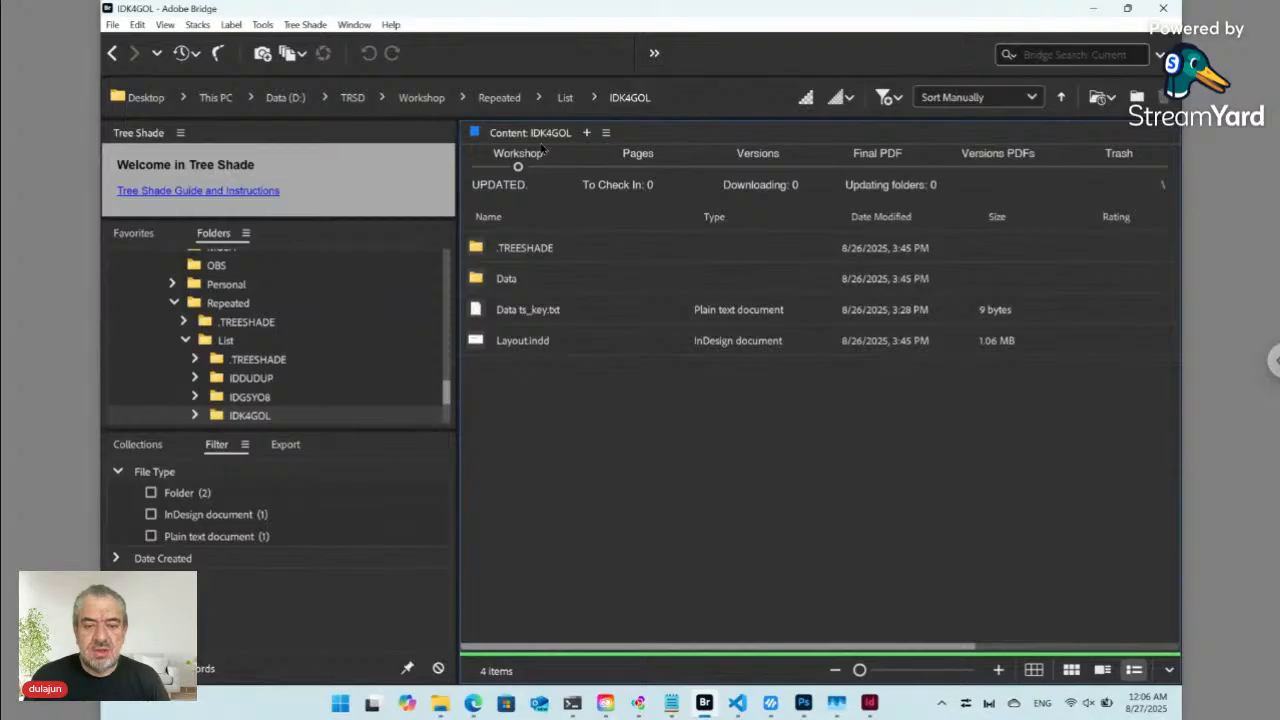
# - Create a new folder named Paired inside the Workshop folder
pyautogui.click(421, 97)
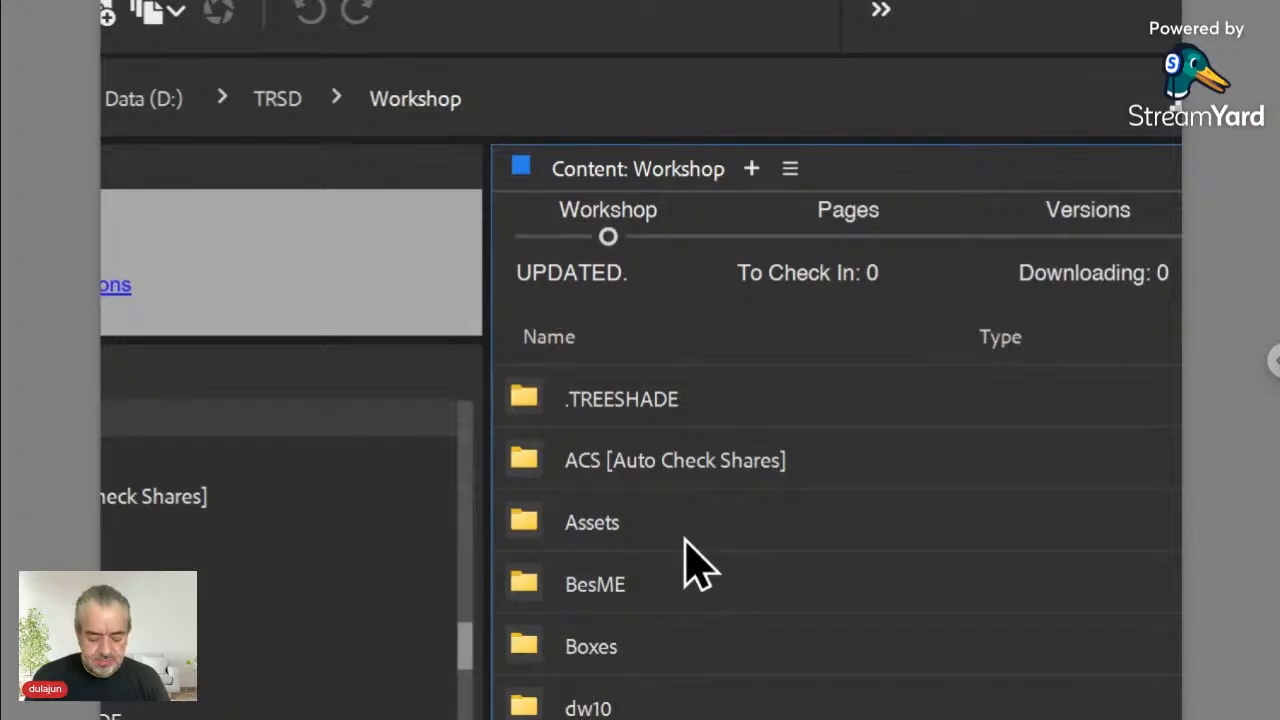
pyautogui.scroll(-5, 686, 543)
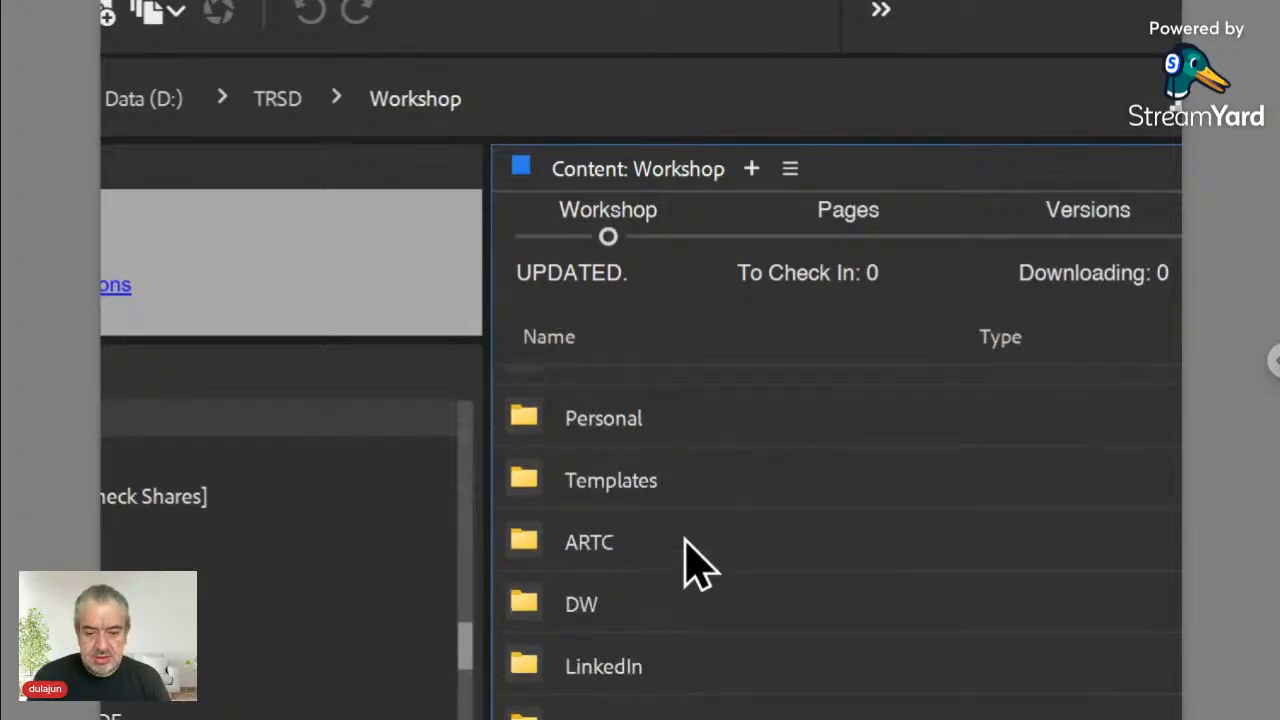
pyautogui.scroll(-3, 686, 545)
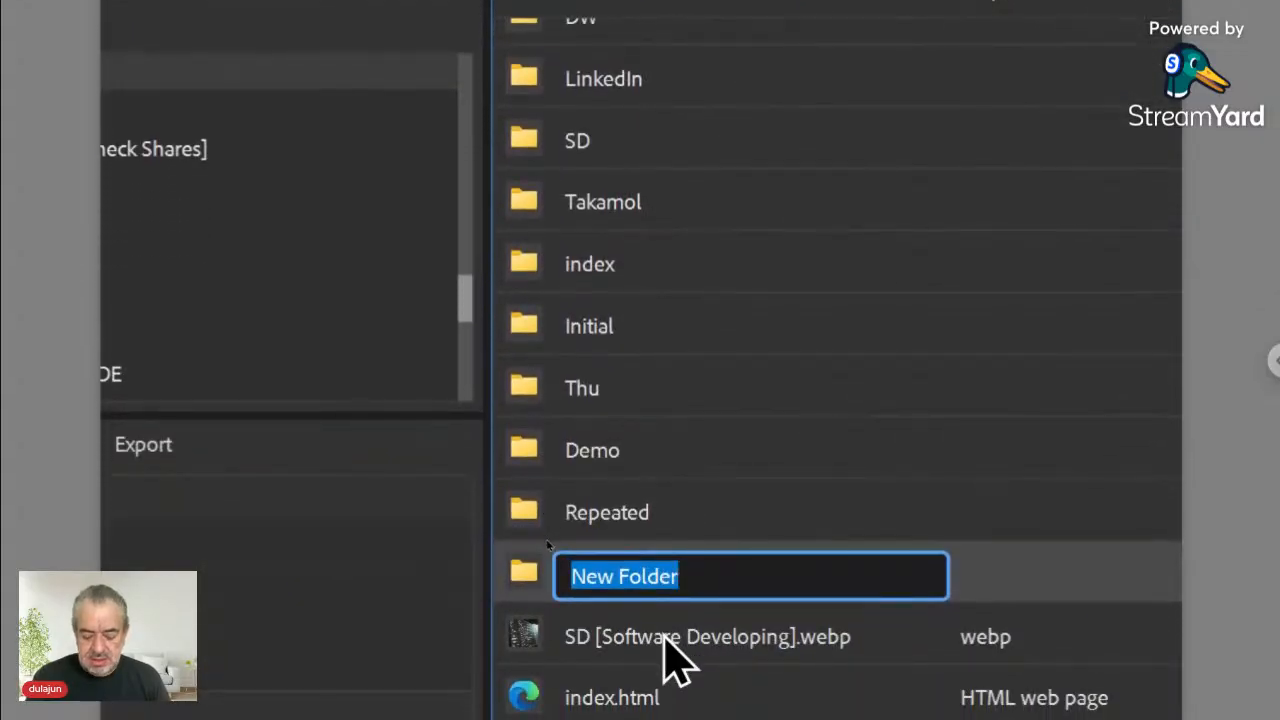
pyautogui.write('Paired')
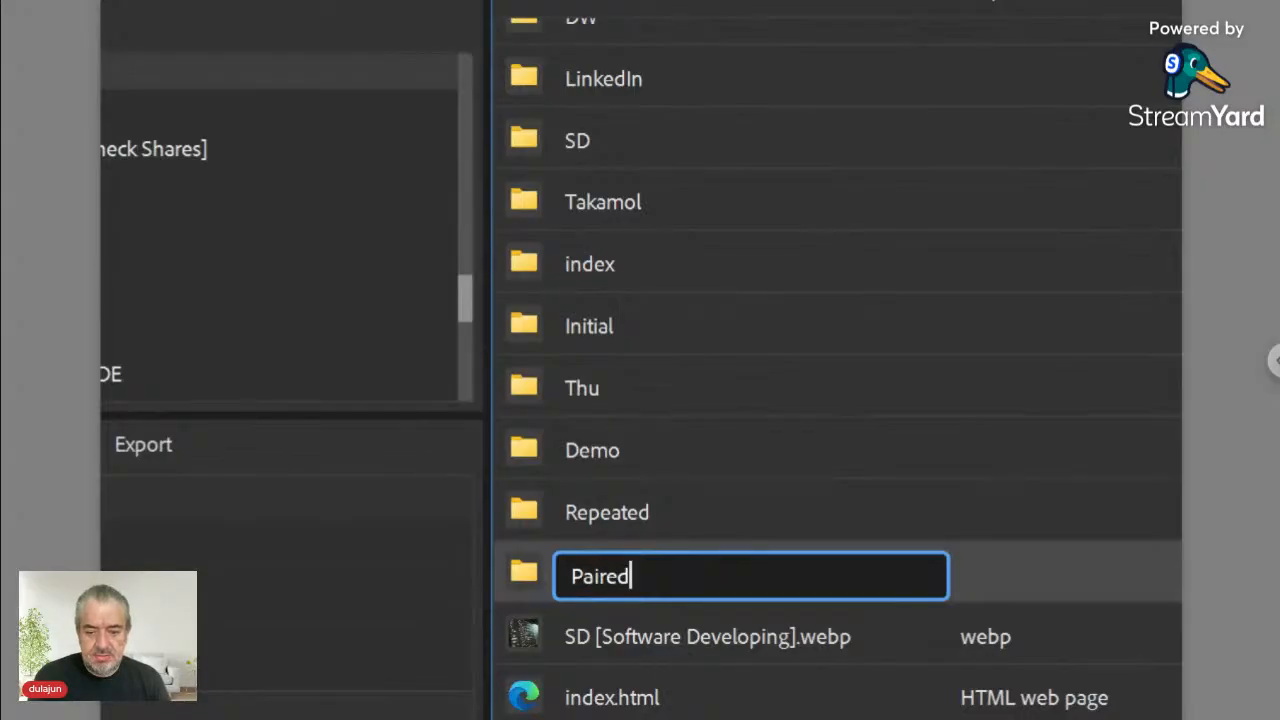
pyautogui.press('Return')
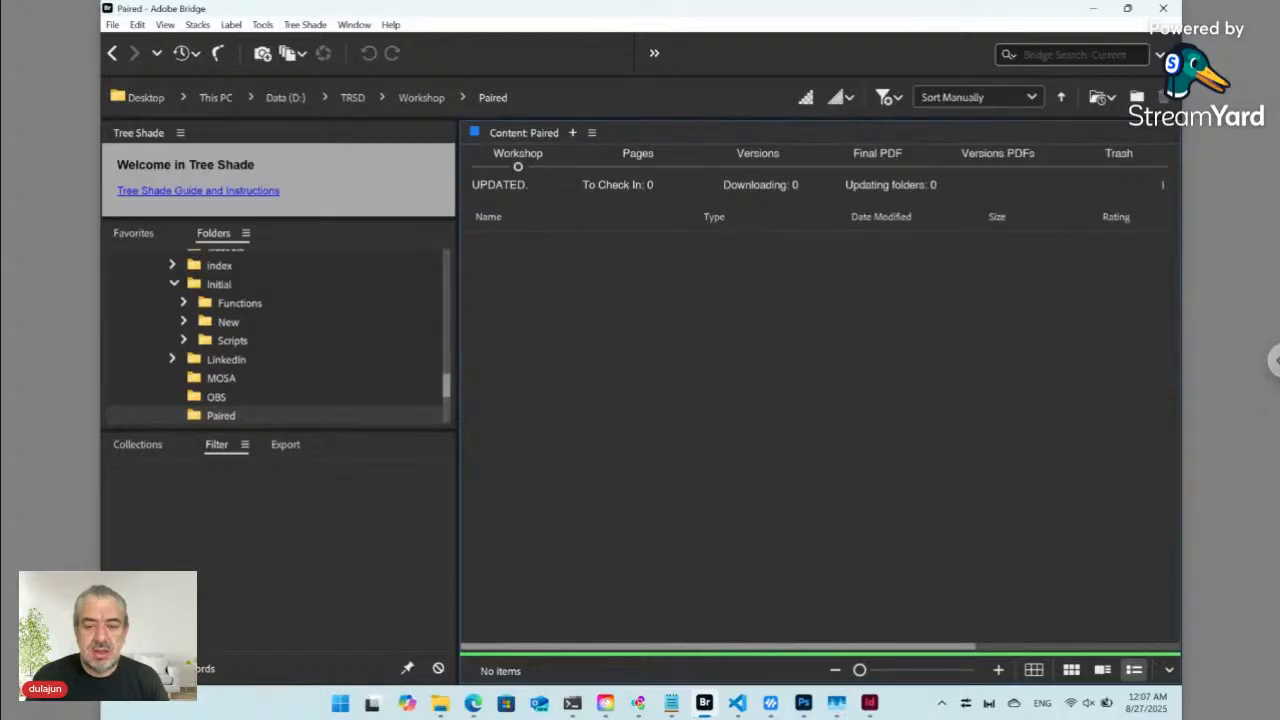
# - Create a Data ts_key file in Paired with its default name, then select it
pyautogui.click(308, 25)
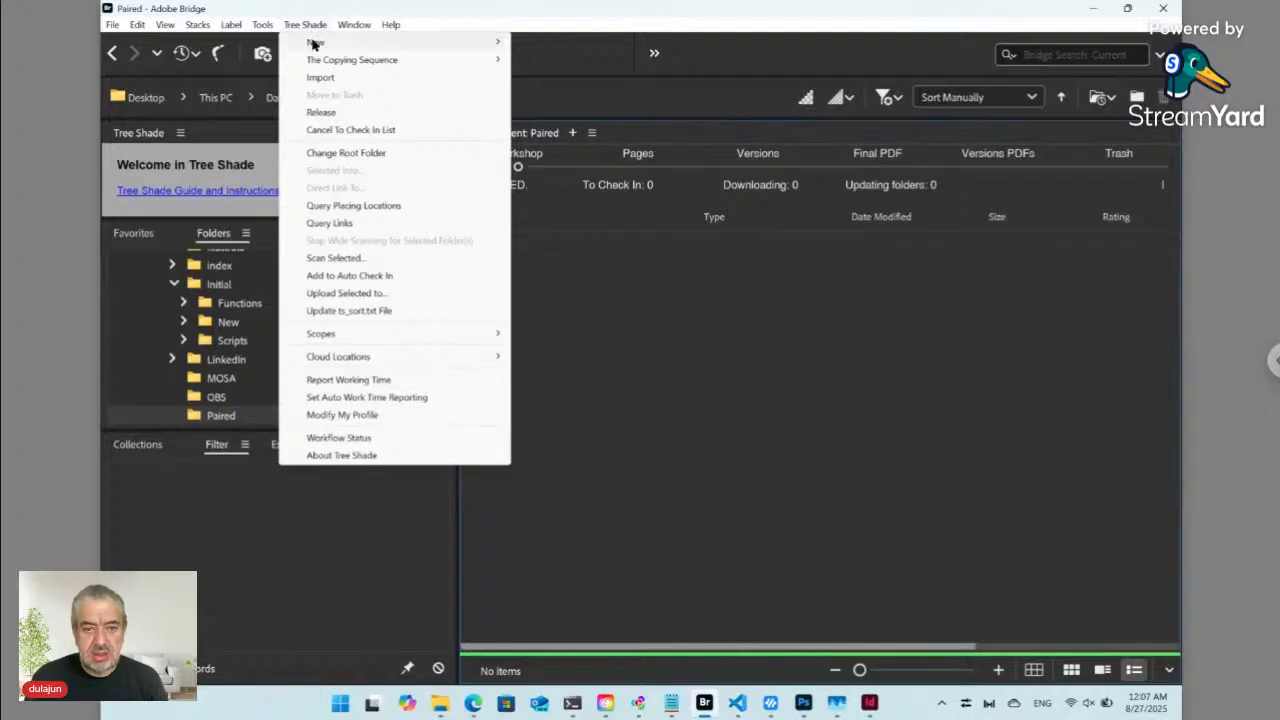
pyautogui.moveTo(315, 44)
pyautogui.moveTo(545, 48)
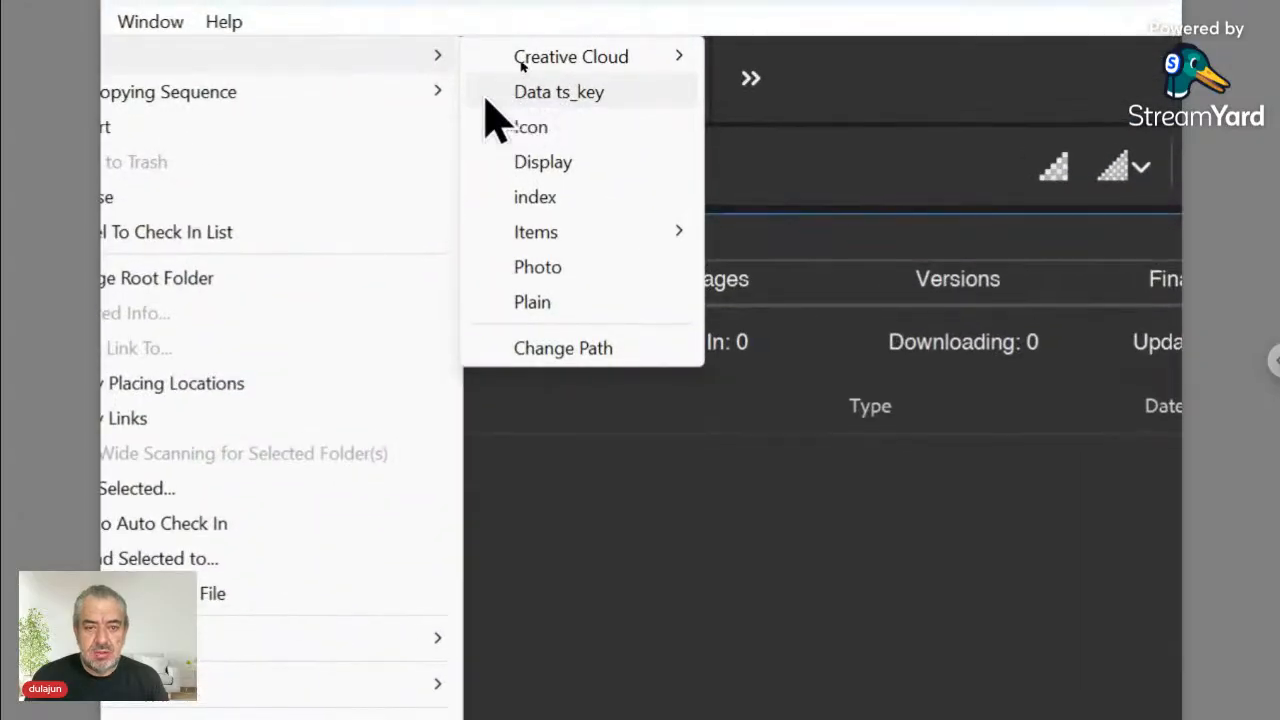
pyautogui.click(562, 97)
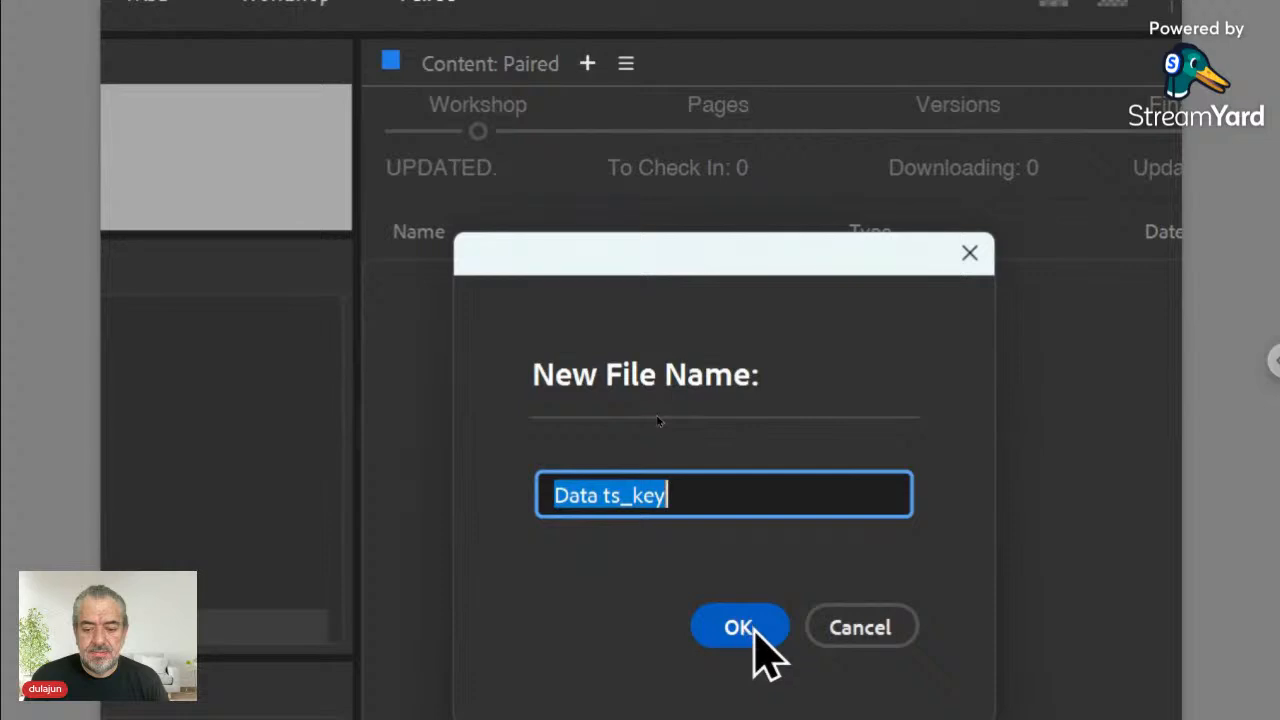
pyautogui.click(753, 630)
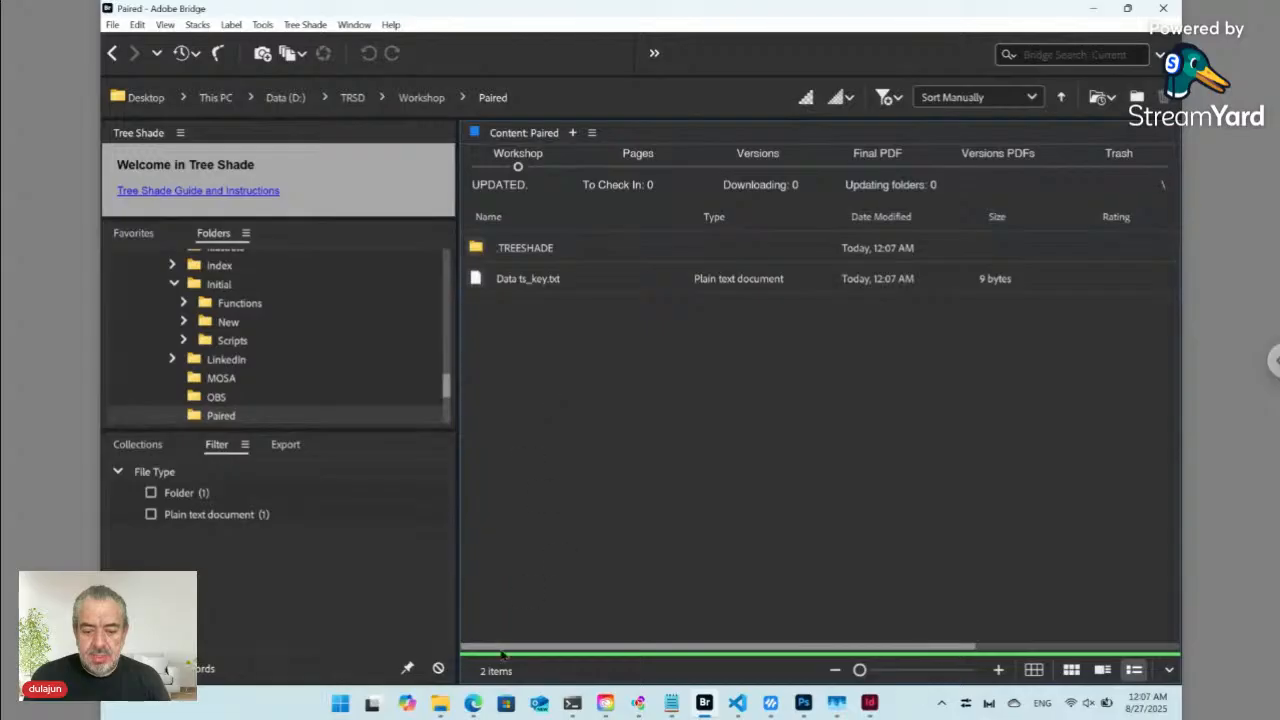
pyautogui.click(506, 287)
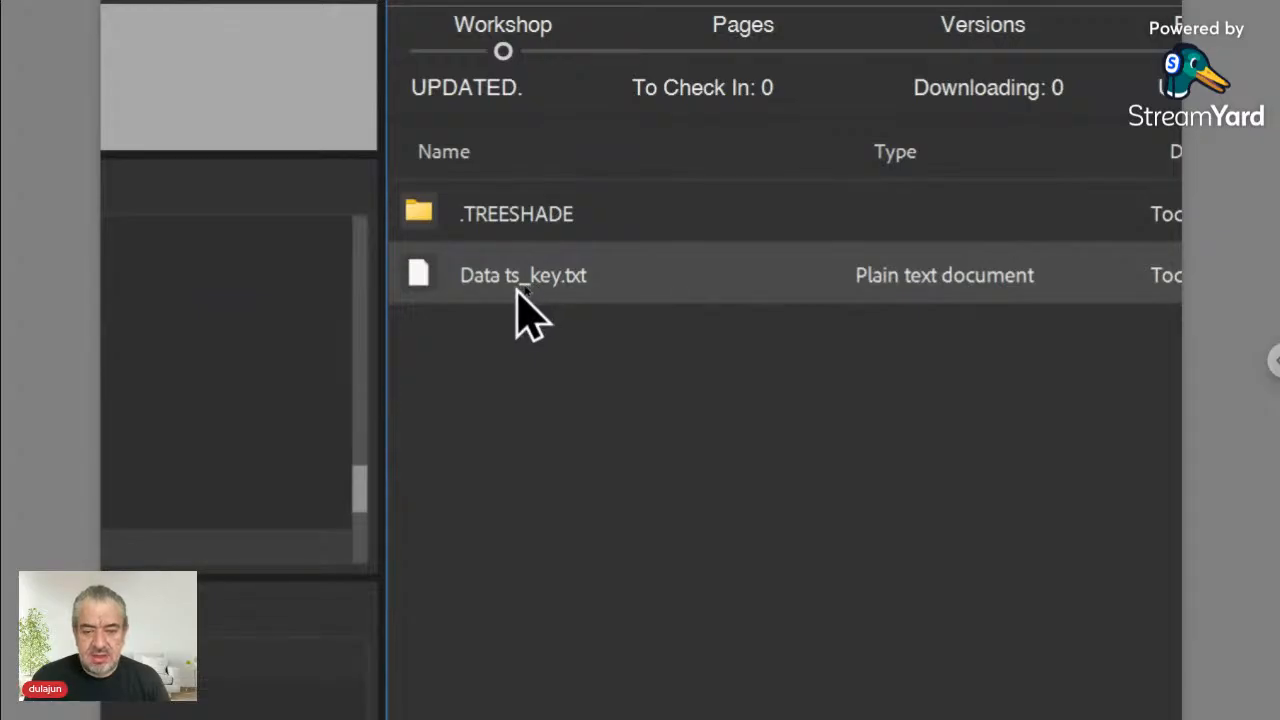
# - Open Data ts_key.txt and confirm launching its Paired online form
pyautogui.doubleClick(428, 278)
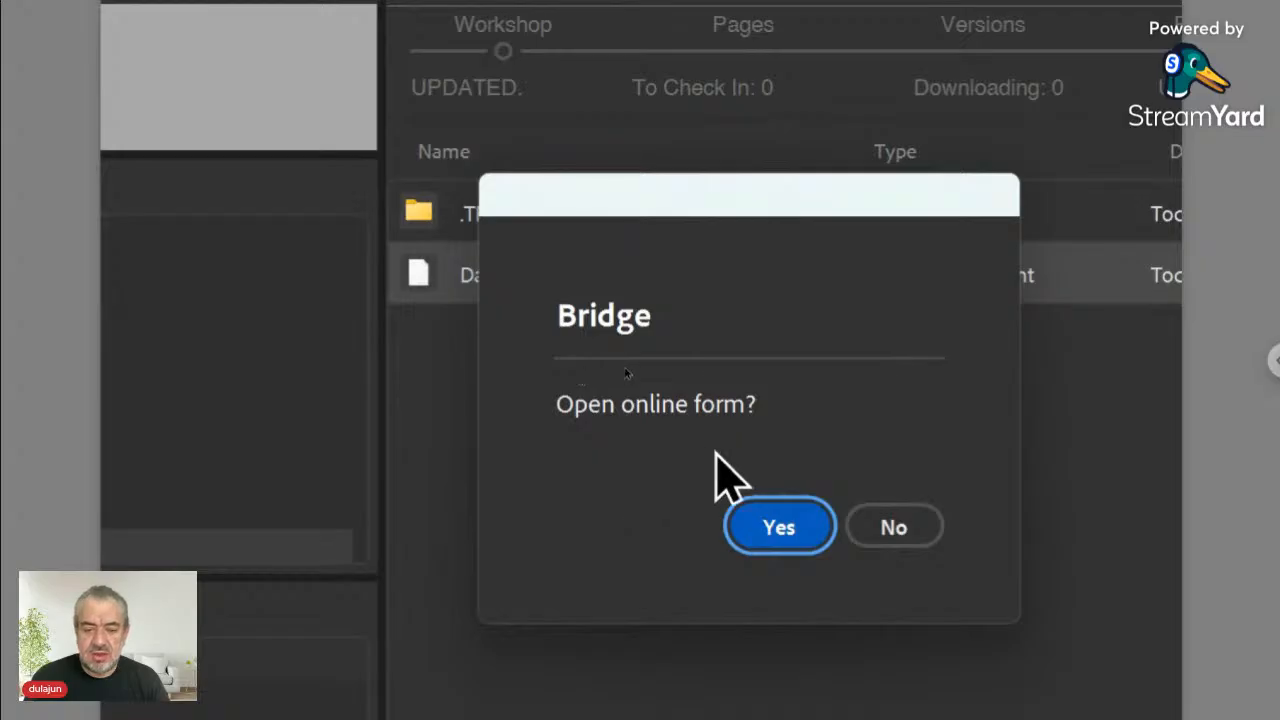
pyautogui.click(785, 530)
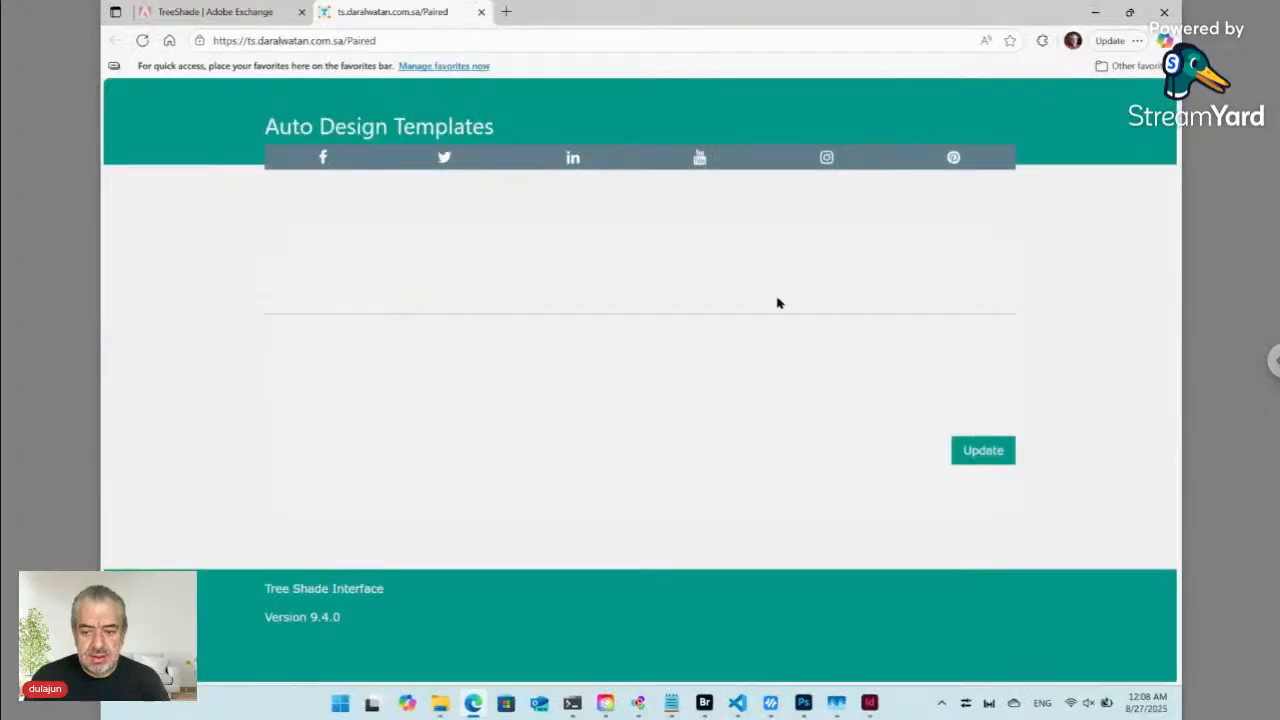
# - Send an update from the blank Paired form and return to Bridge's Paired folder
pyautogui.click(982, 449)
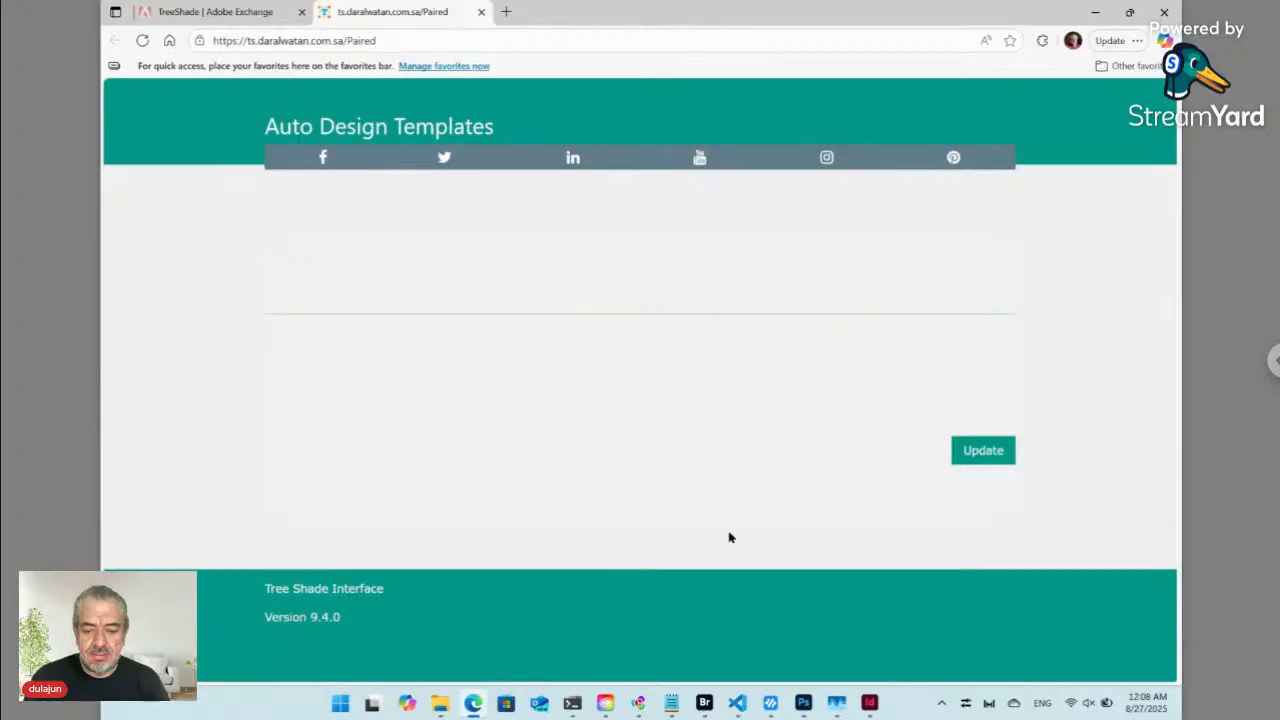
pyautogui.moveTo(707, 705)
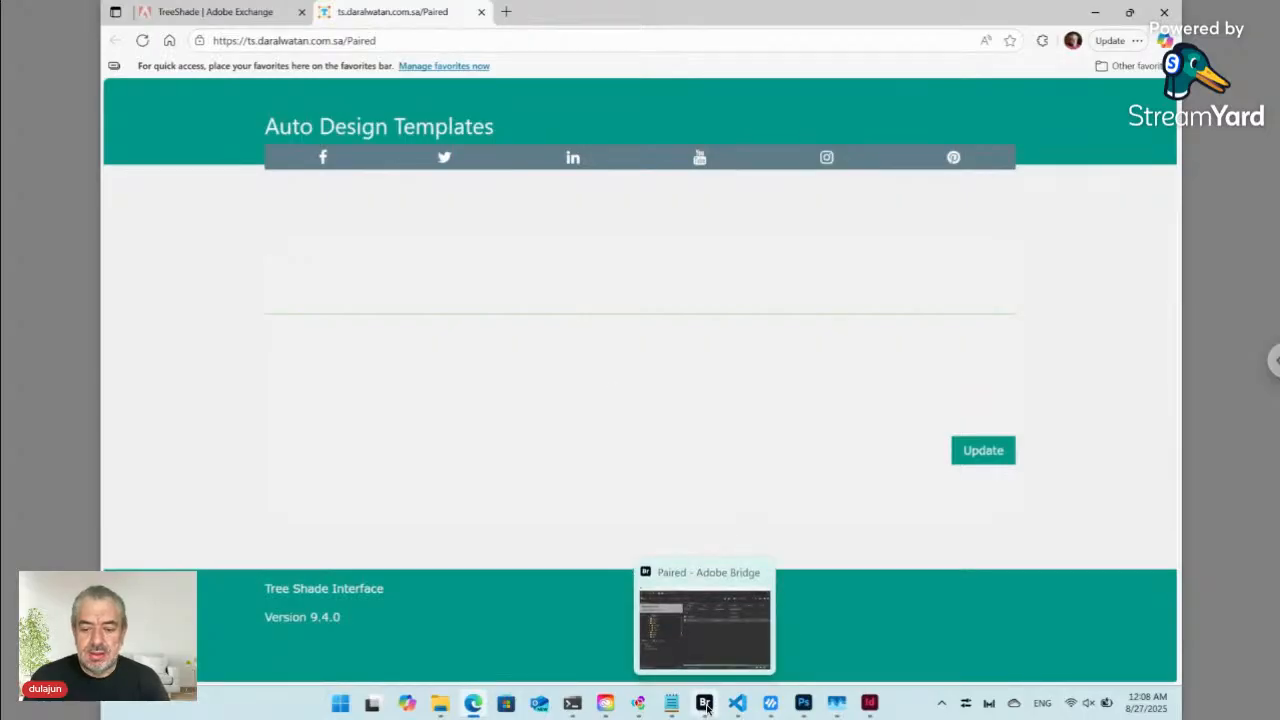
pyautogui.click(705, 704)
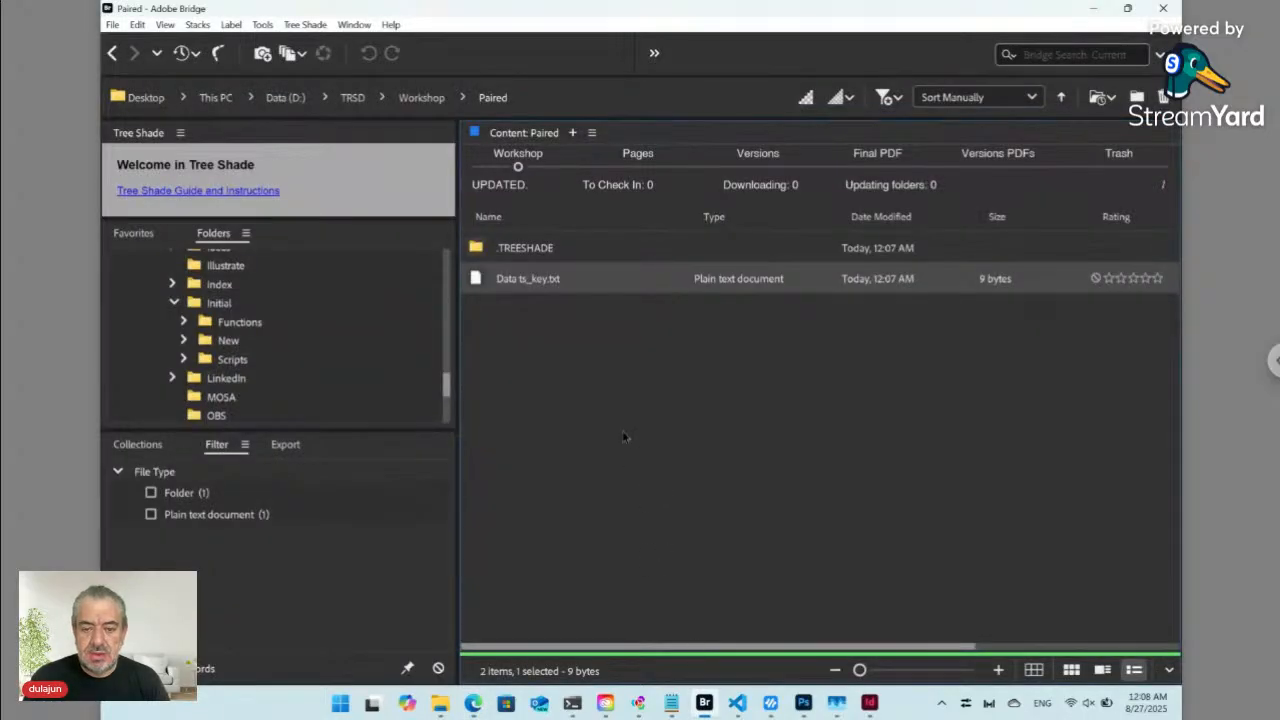
# - Create a folder named Content inside Paired and open it
pyautogui.click(607, 345)
pyautogui.hotkey('ctrl', 'shift', 'n')
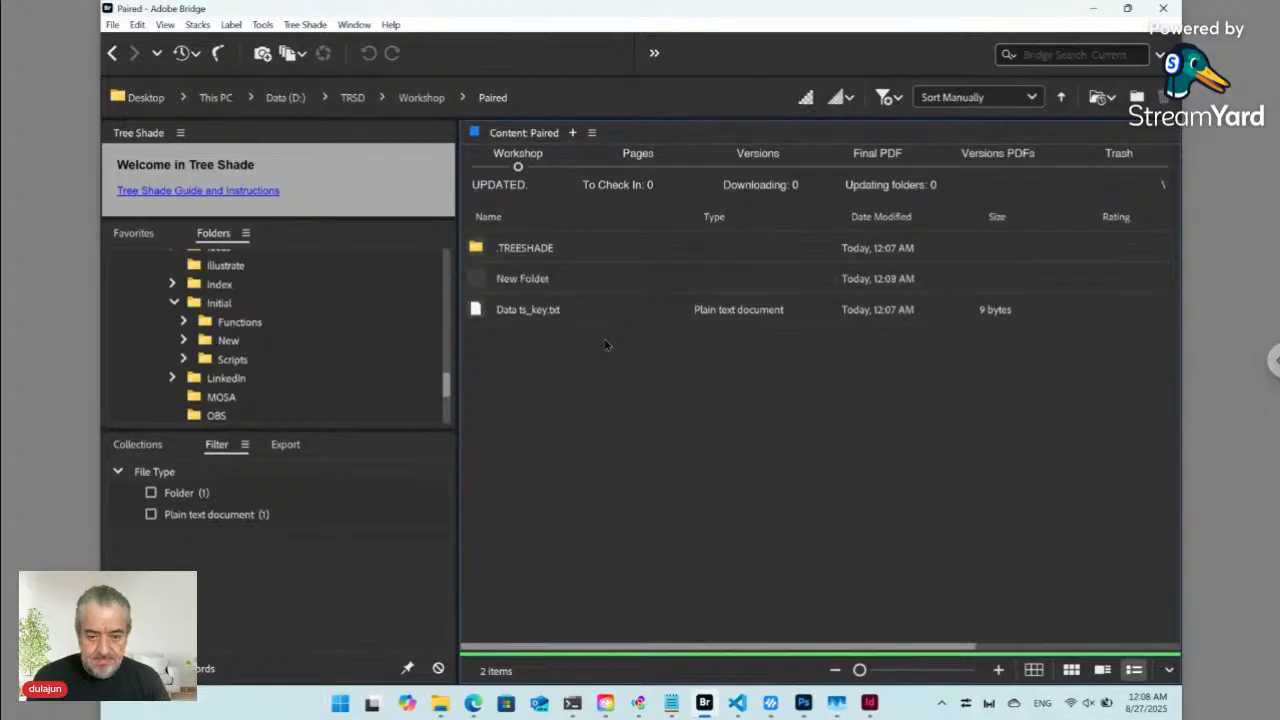
pyautogui.write('C')
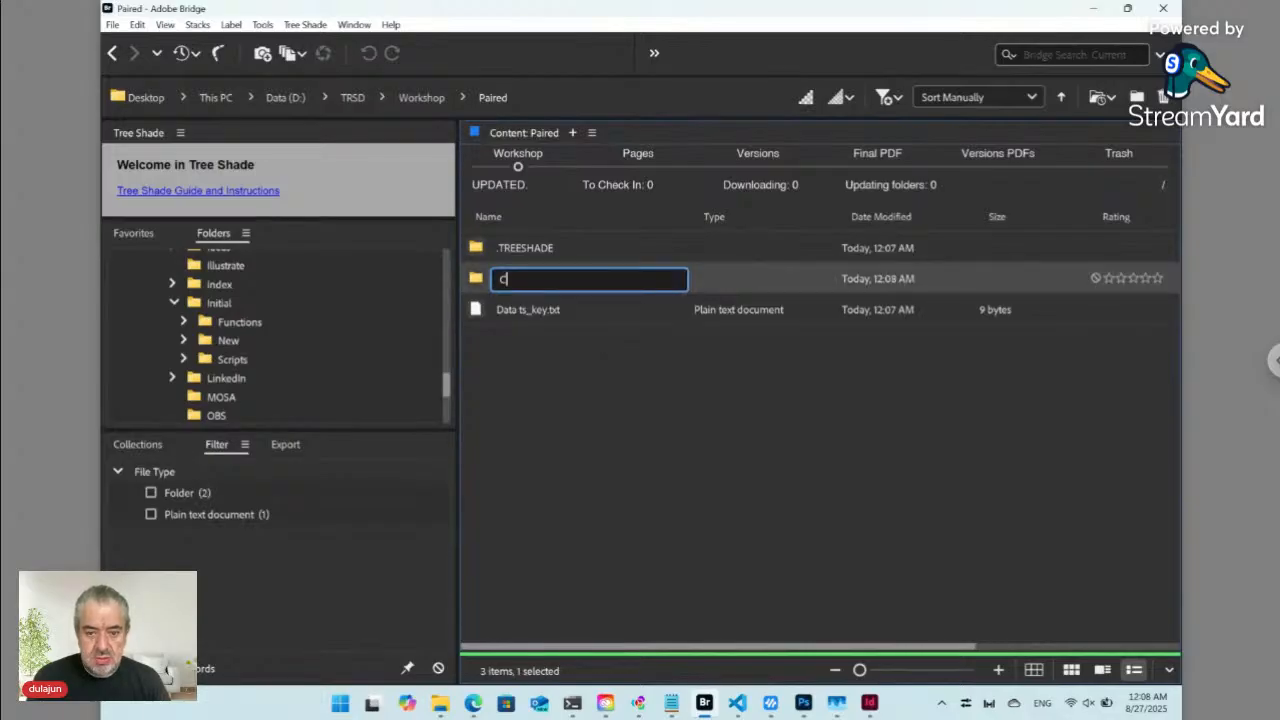
pyautogui.write('onte')
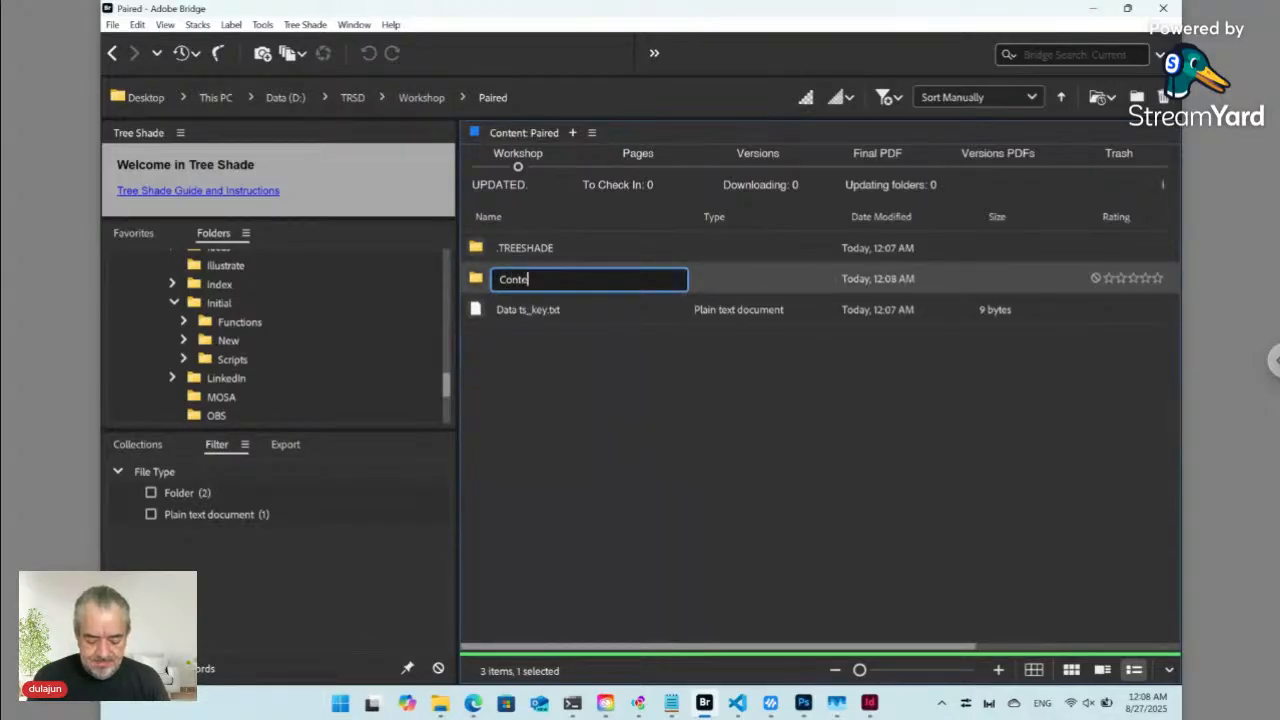
pyautogui.write('nt')
pyautogui.press('Return')
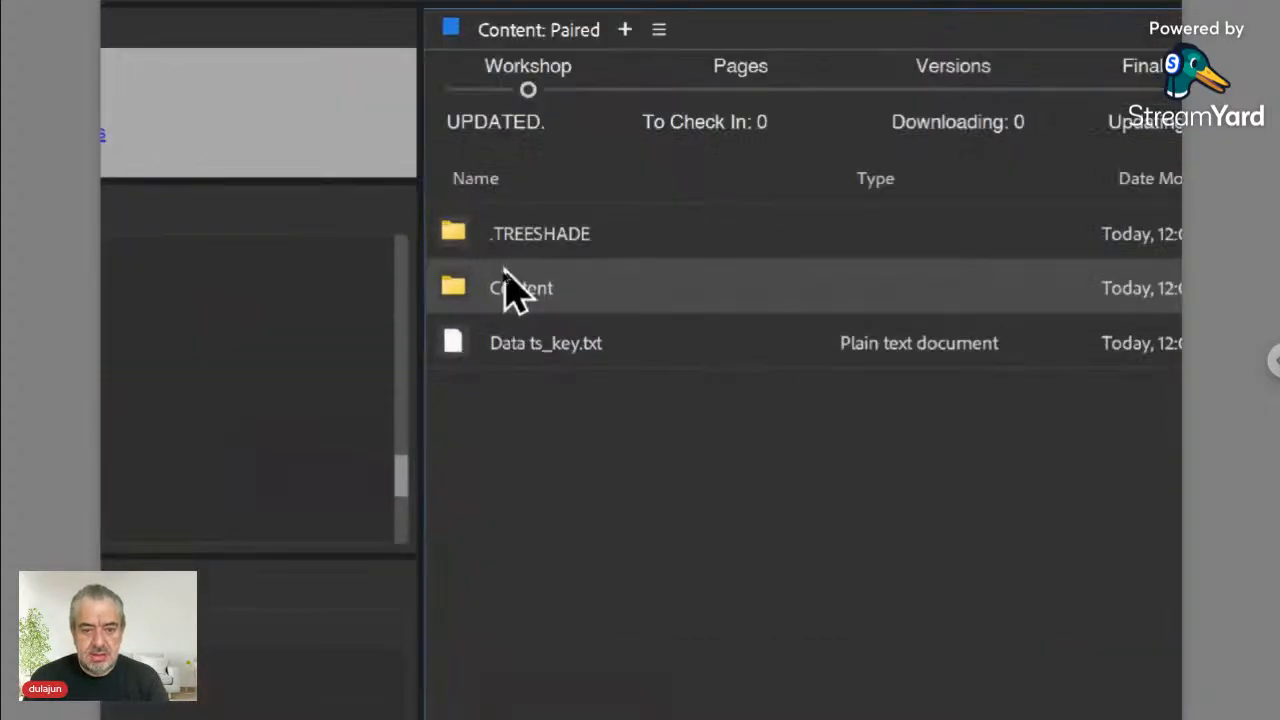
pyautogui.doubleClick(458, 293)
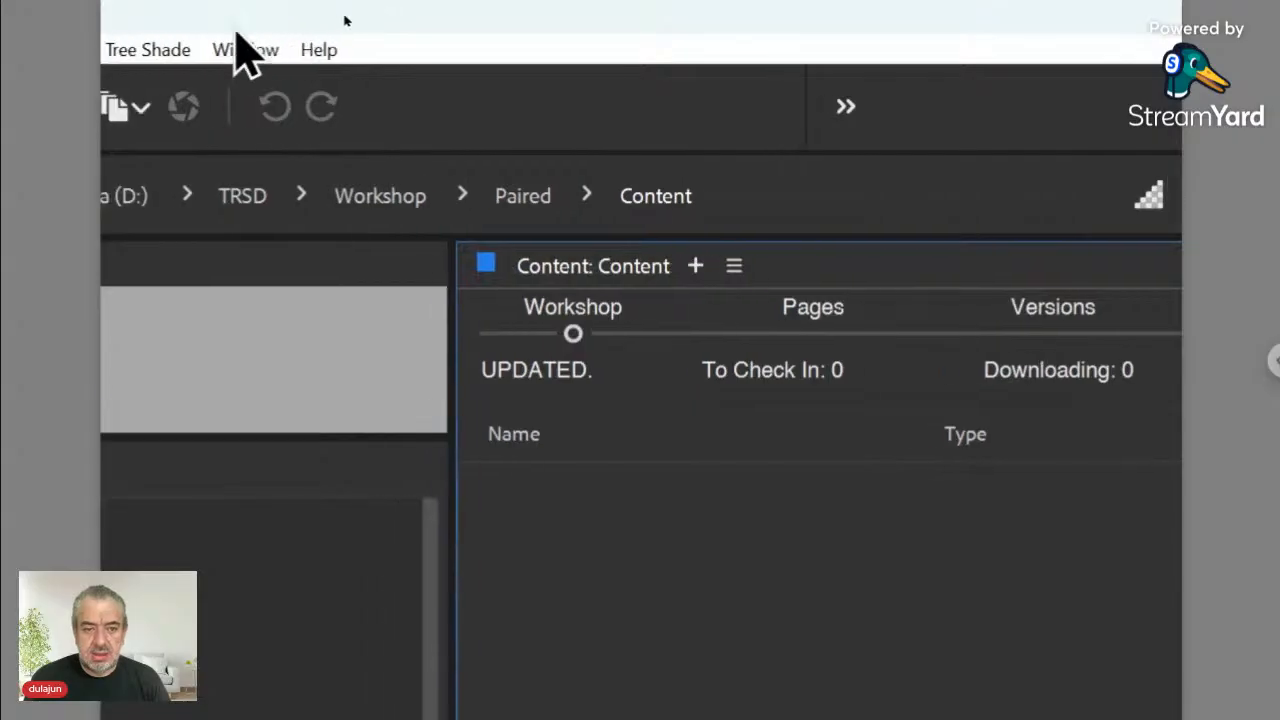
# - Add a new Tree Shade Plain file named Employee Name to the Content folder
pyautogui.click(220, 50)
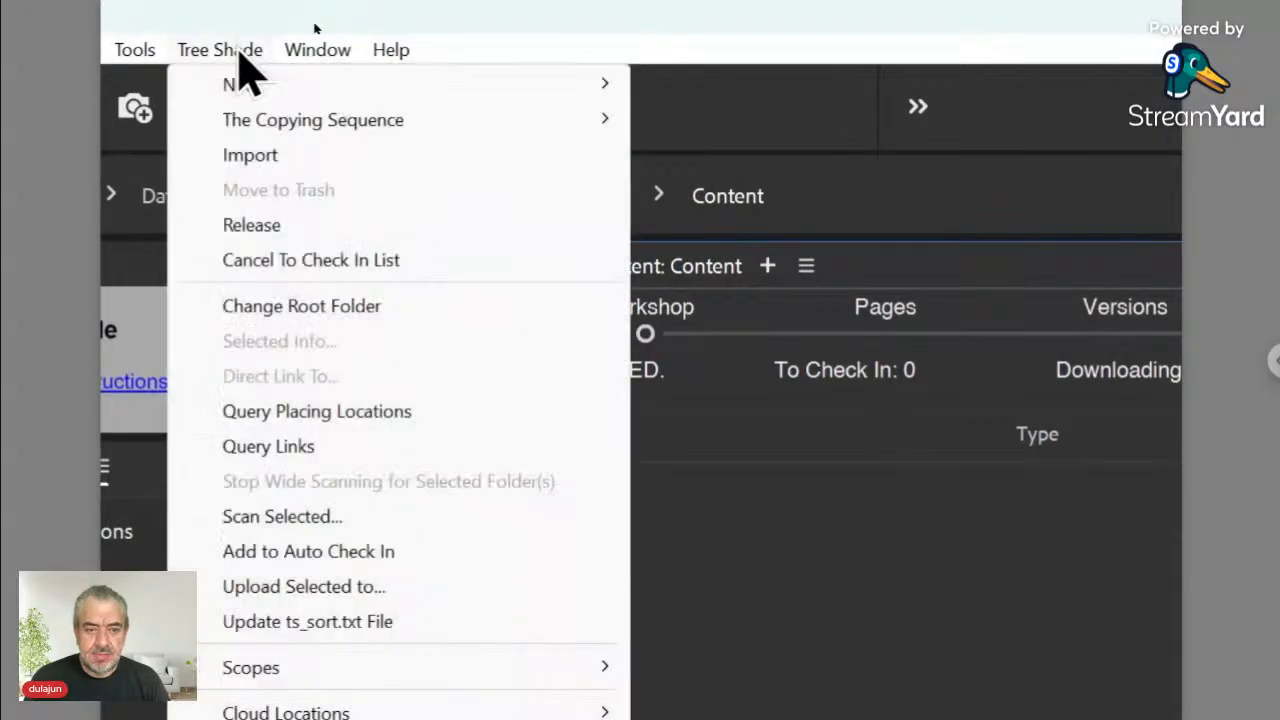
pyautogui.moveTo(240, 84)
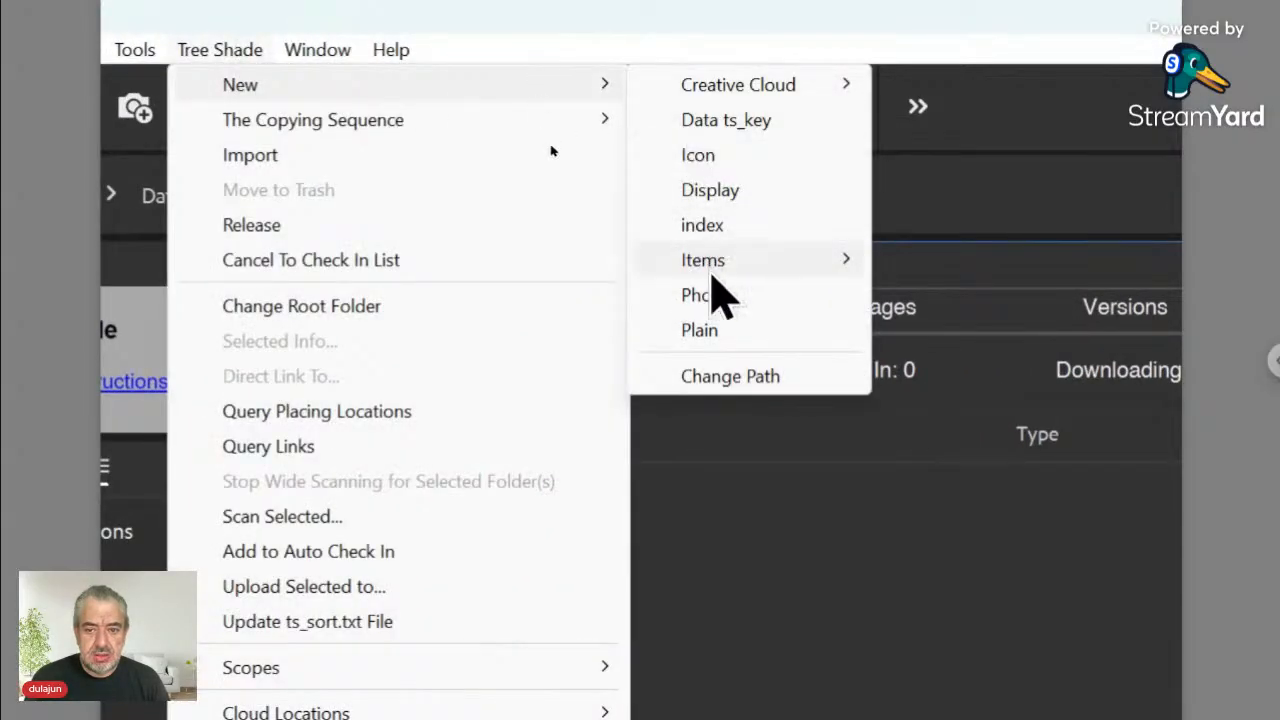
pyautogui.click(712, 331)
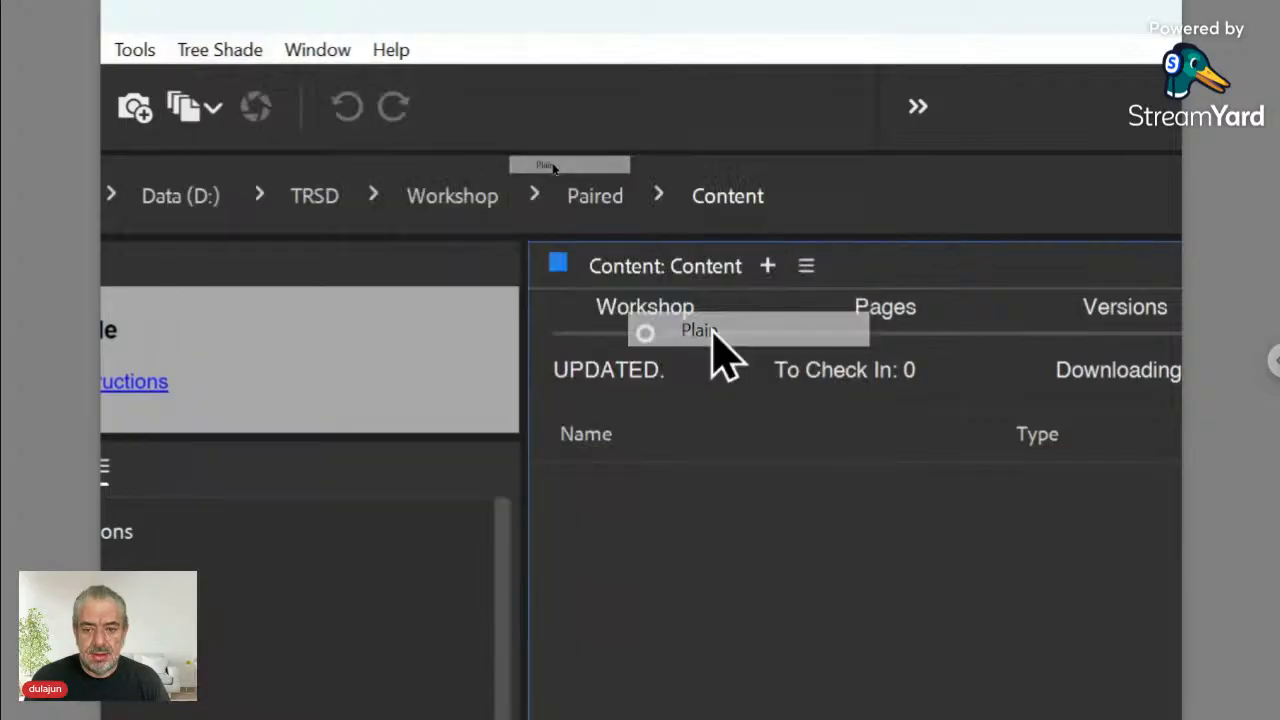
pyautogui.moveTo(753, 463); pyautogui.dragTo(670, 251)
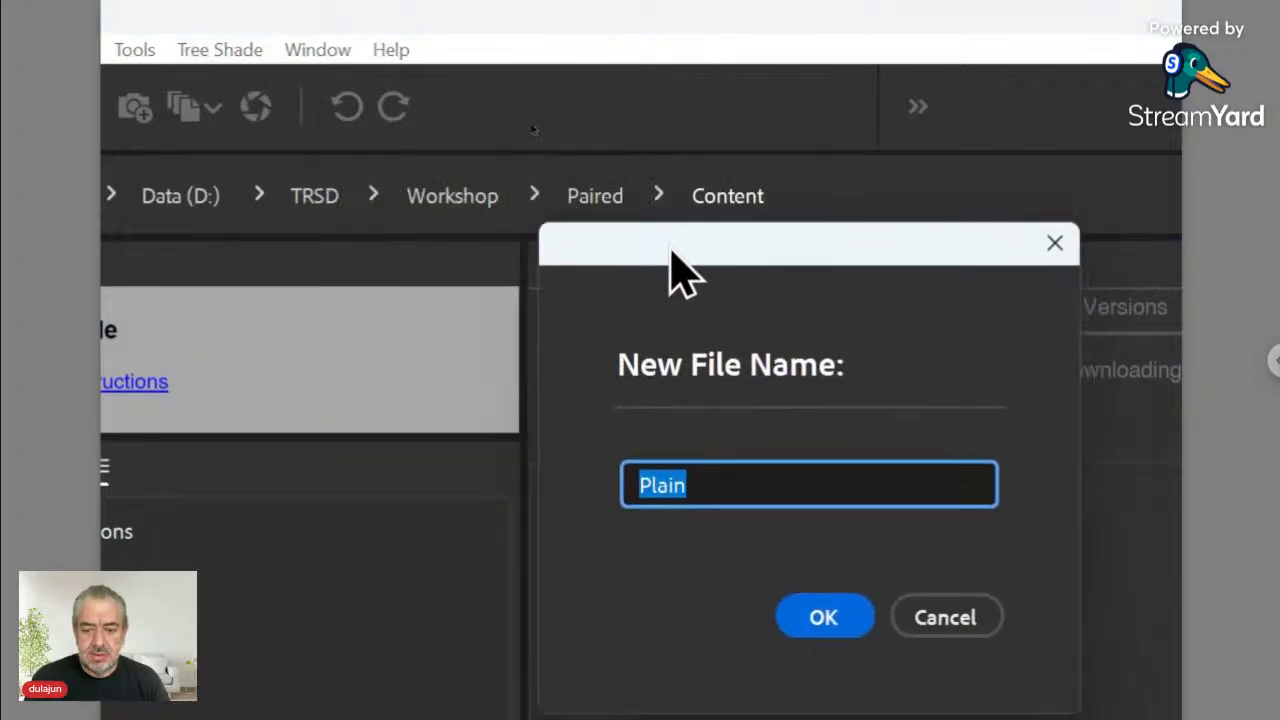
pyautogui.write('E')
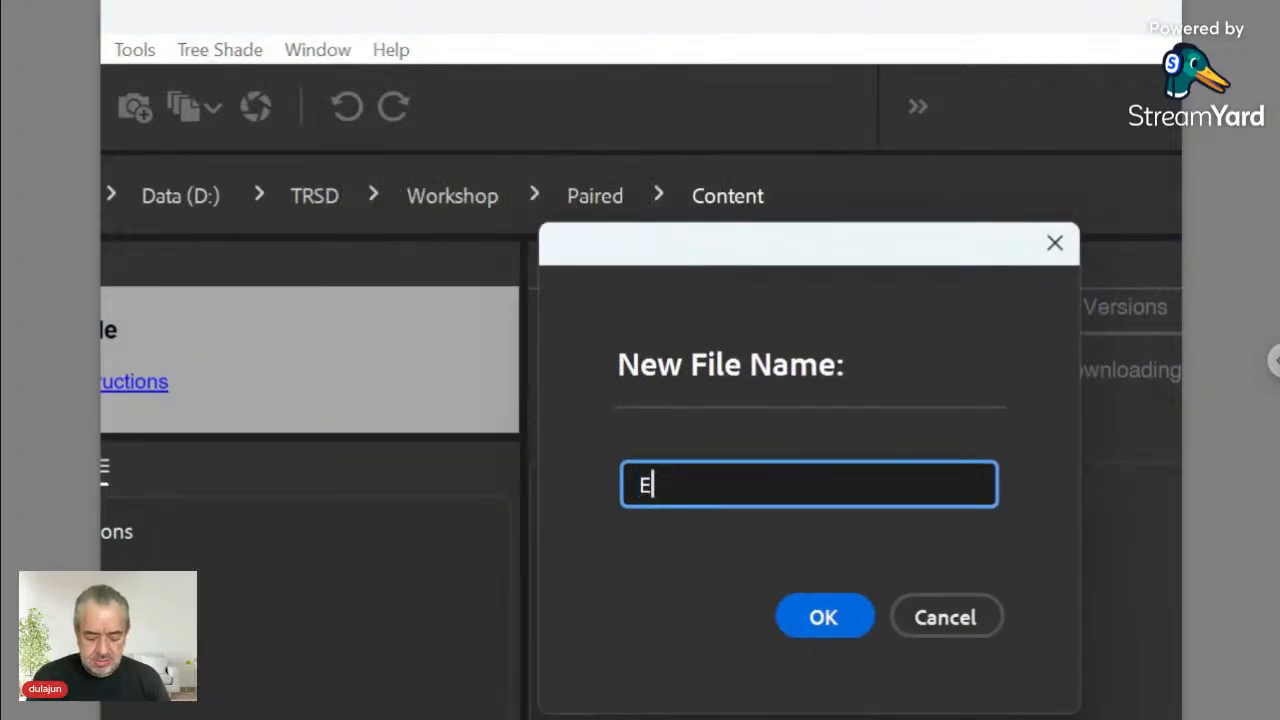
pyautogui.write('mploye')
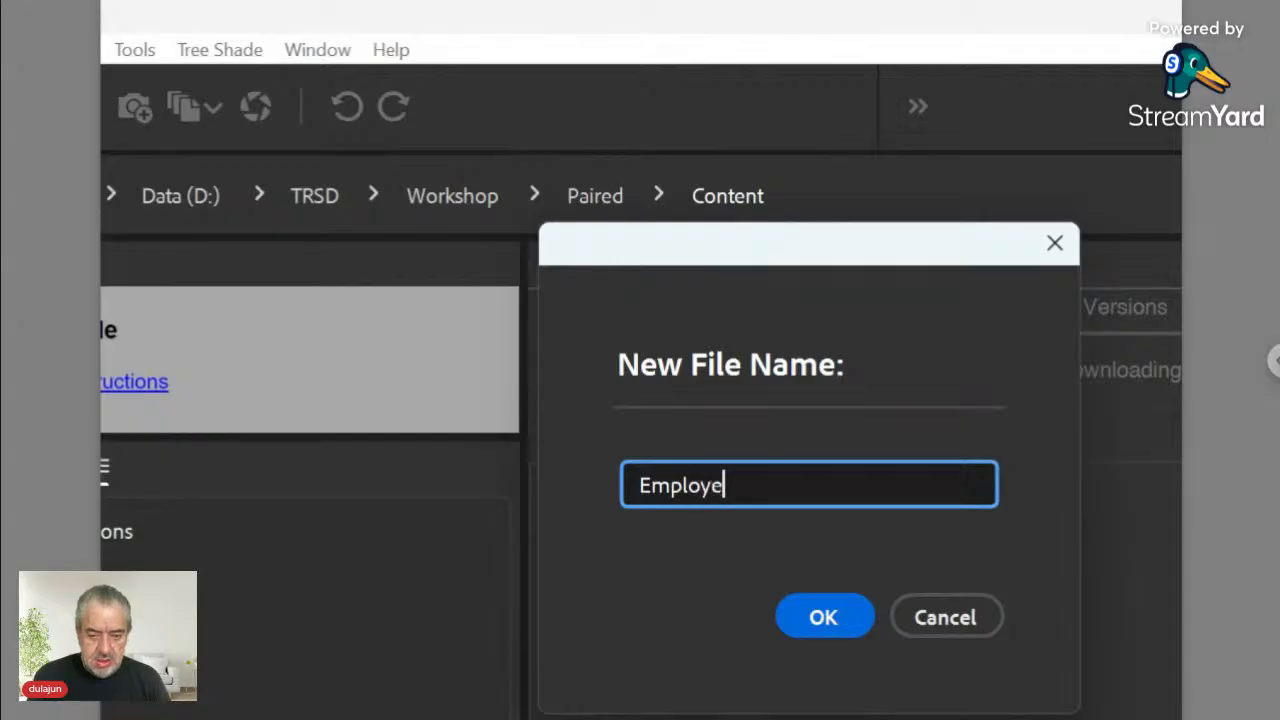
pyautogui.write('e Name')
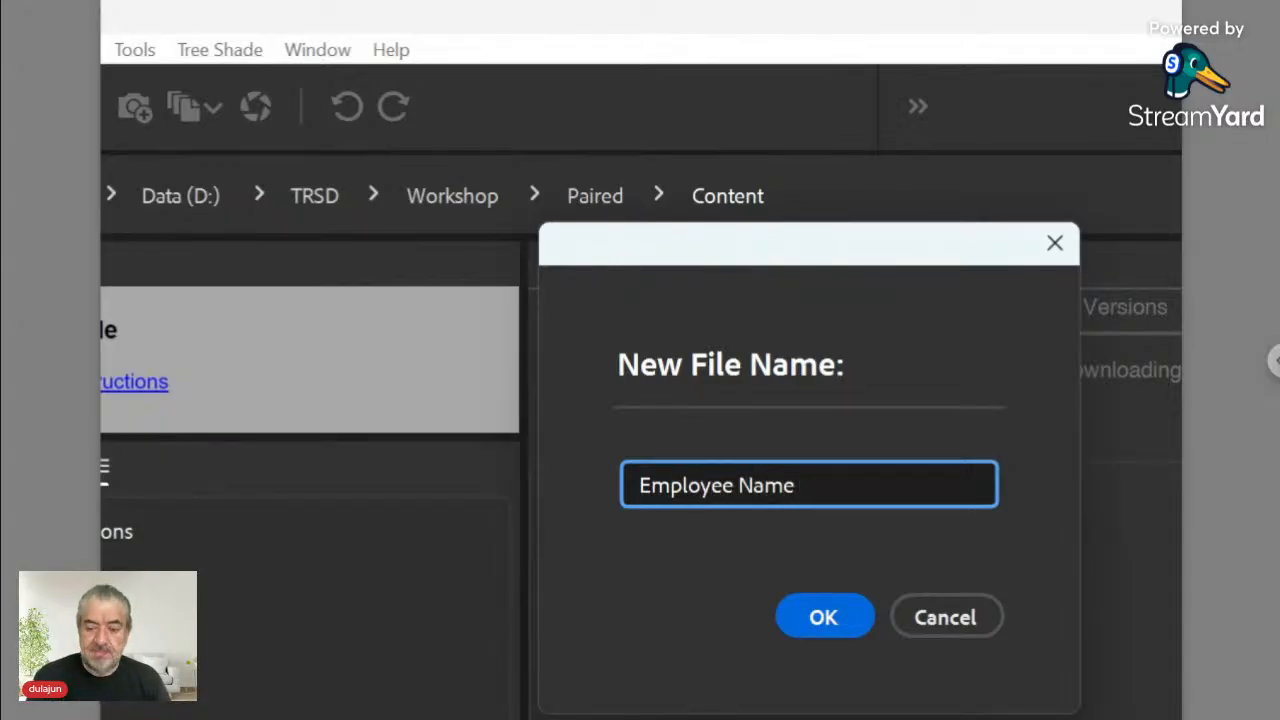
pyautogui.click(850, 617)
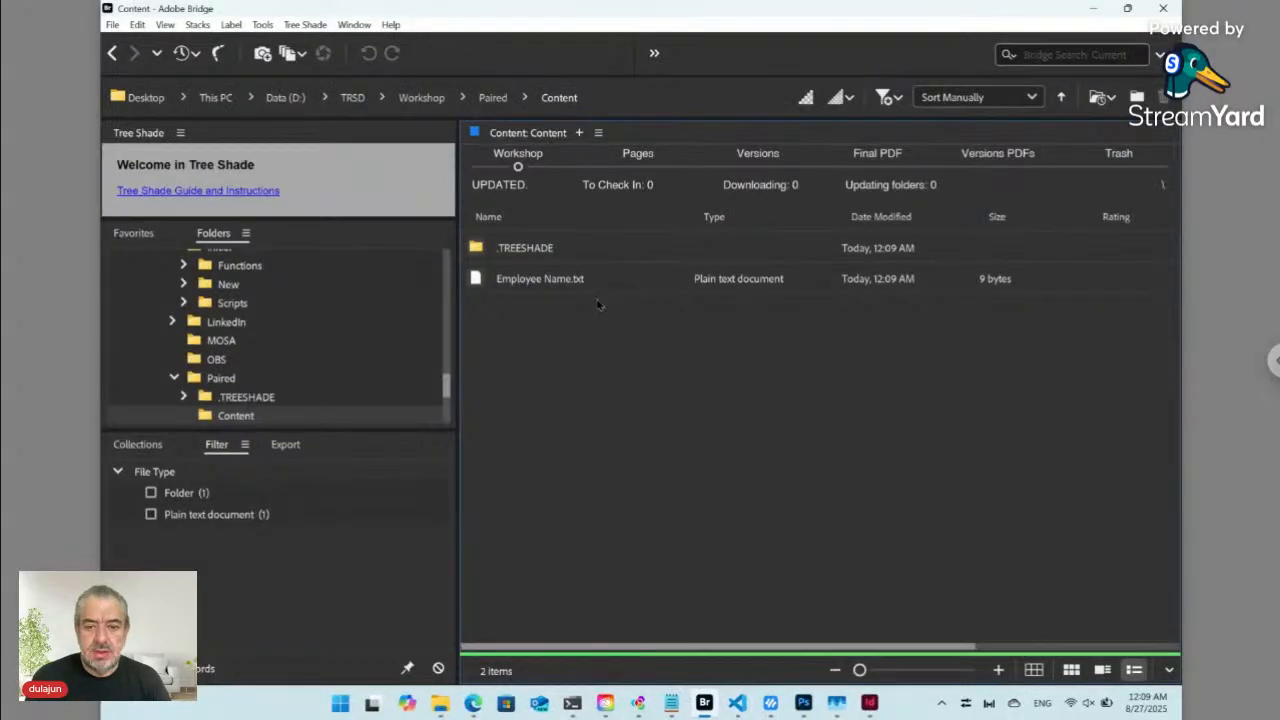
# - Tile Bridge on the right and the form page on the left, reload the page, and return to Paired
pyautogui.moveTo(1129, 10)
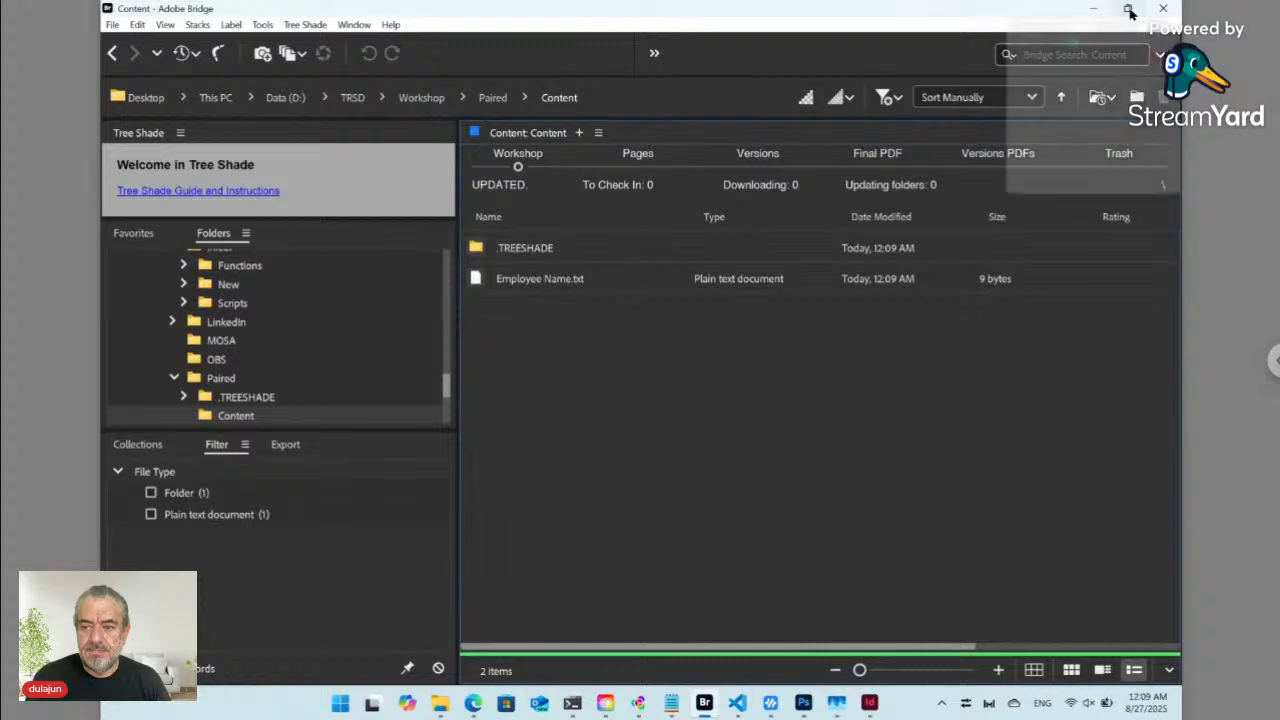
pyautogui.click(1077, 103)
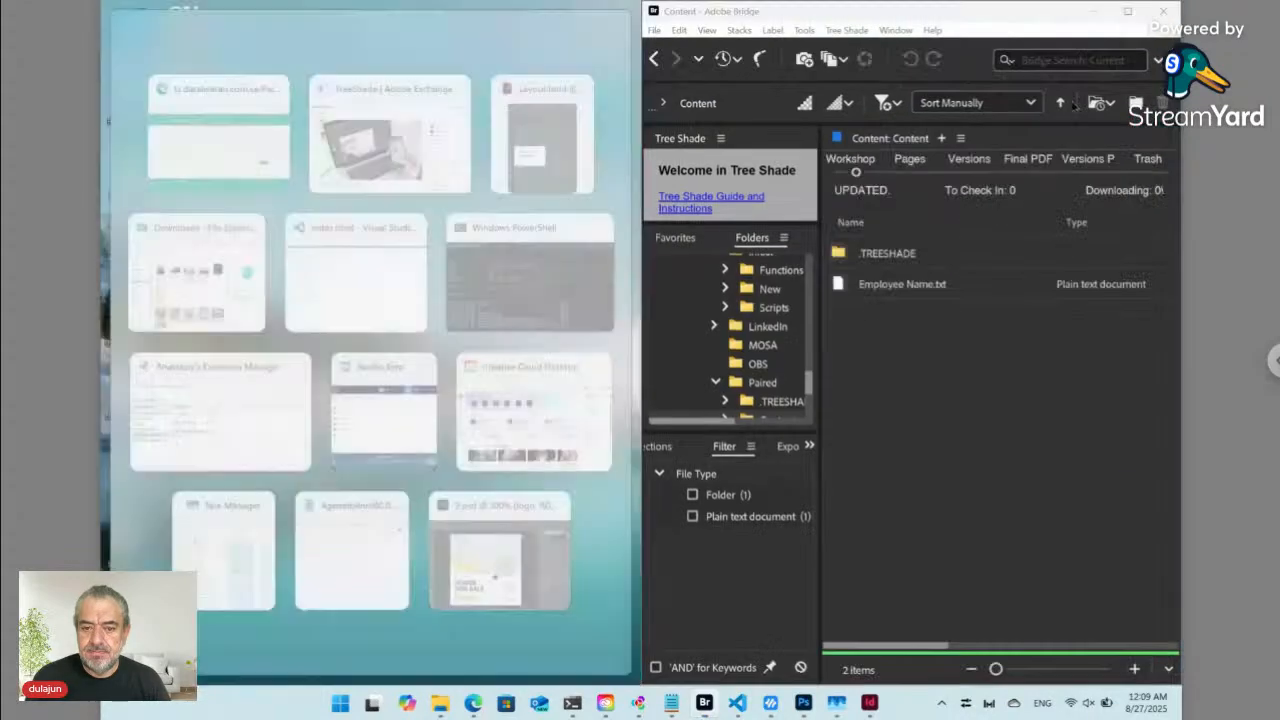
pyautogui.click(245, 150)
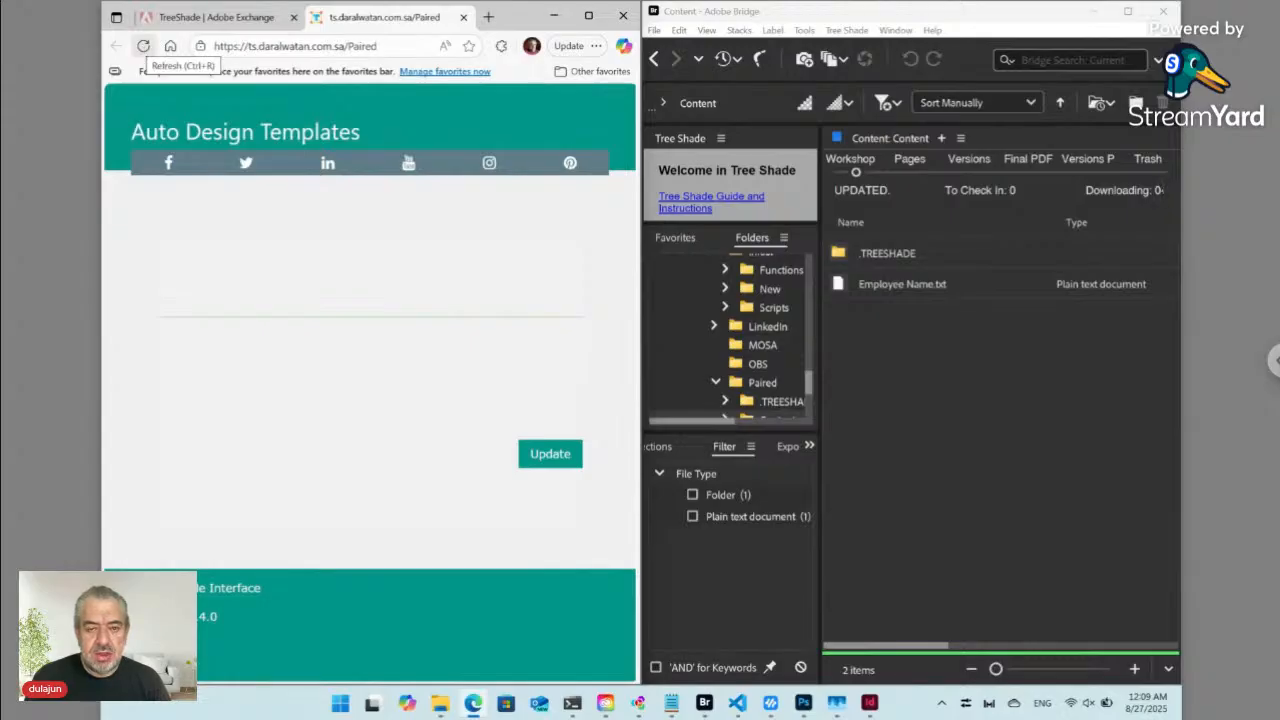
pyautogui.click(143, 46)
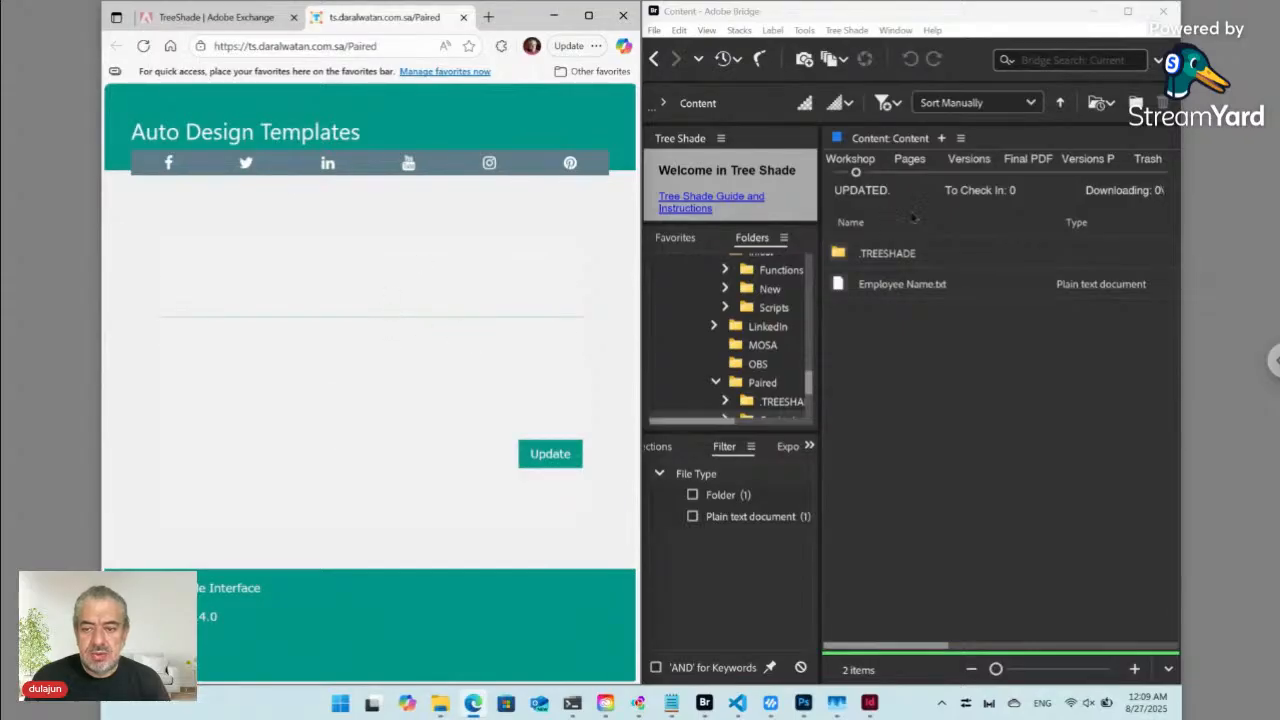
pyautogui.click(654, 58)
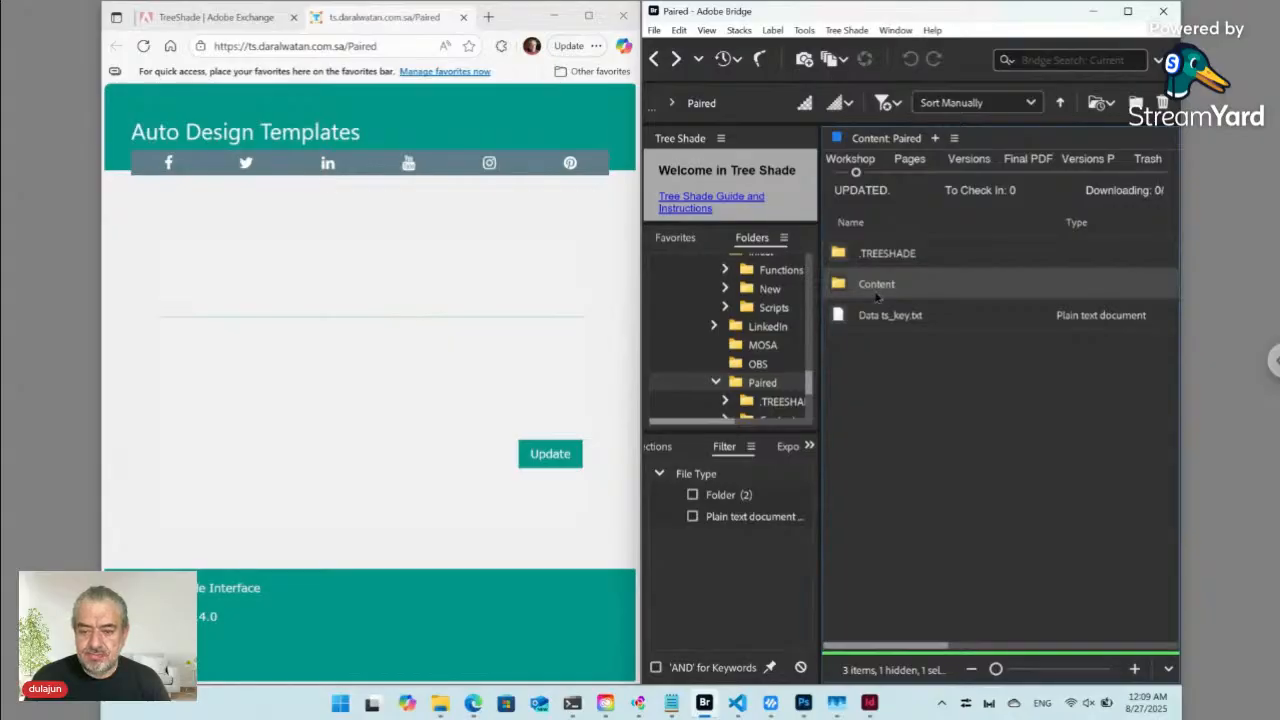
# - Rename Data ts_key.txt to Content ts_key.txt
pyautogui.click(876, 324)
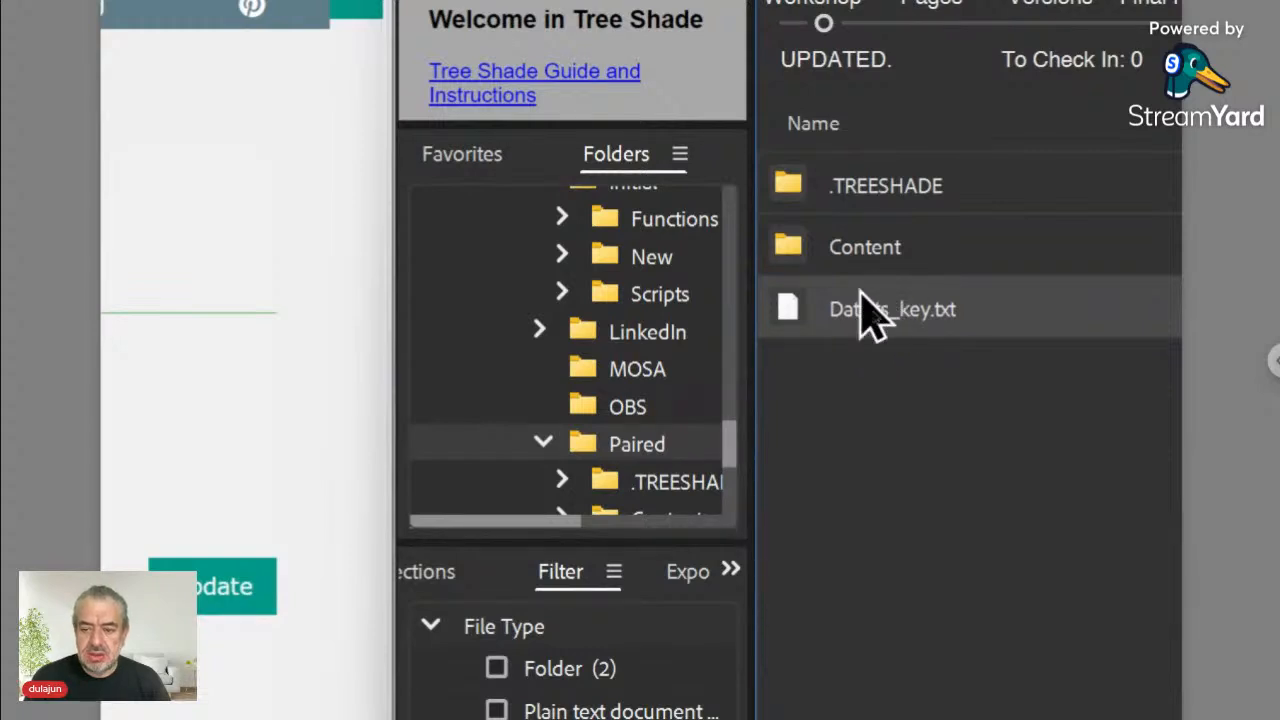
pyautogui.click(860, 332)
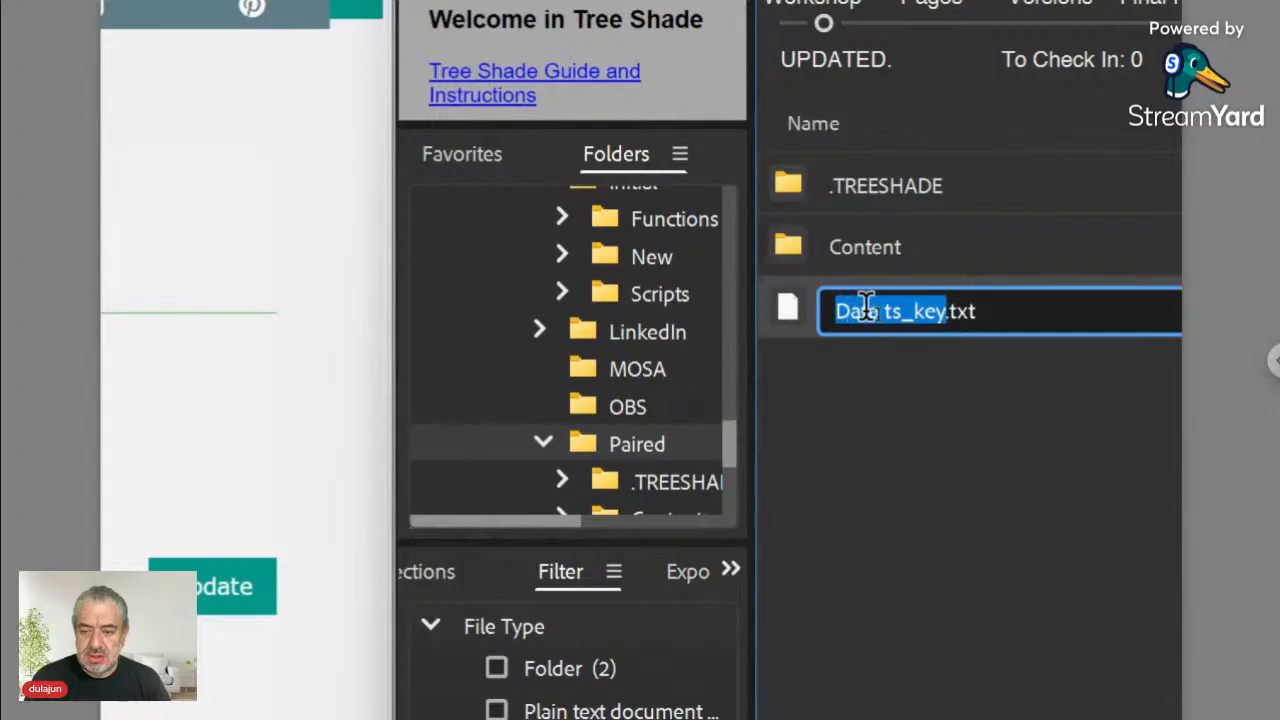
pyautogui.click(868, 311)
pyautogui.moveTo(878, 310); pyautogui.dragTo(834, 311)
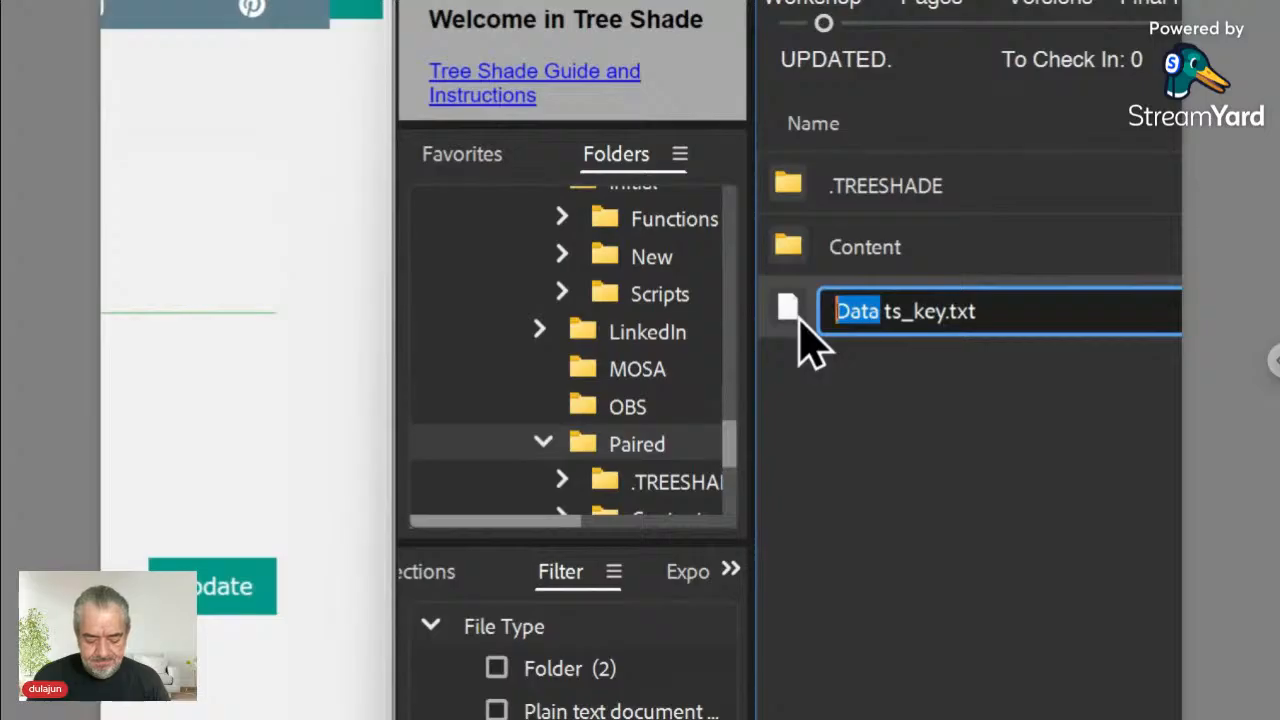
pyautogui.write('Content')
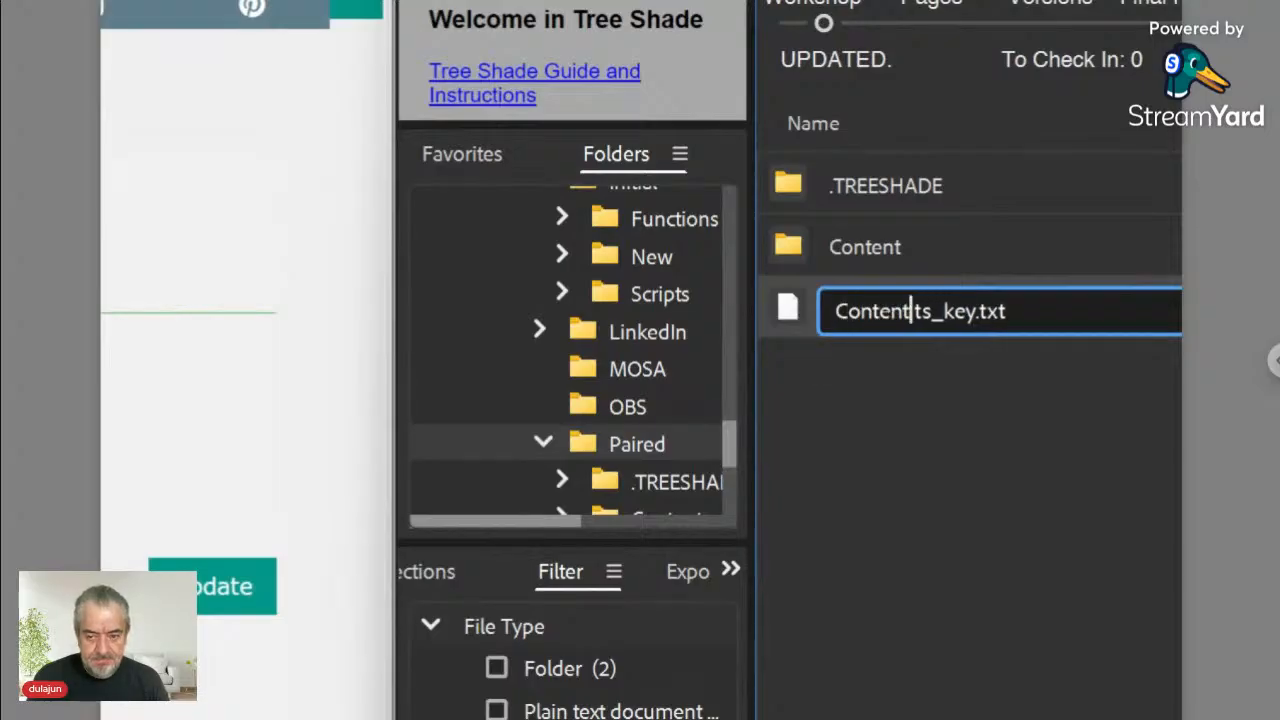
pyautogui.press('Return')
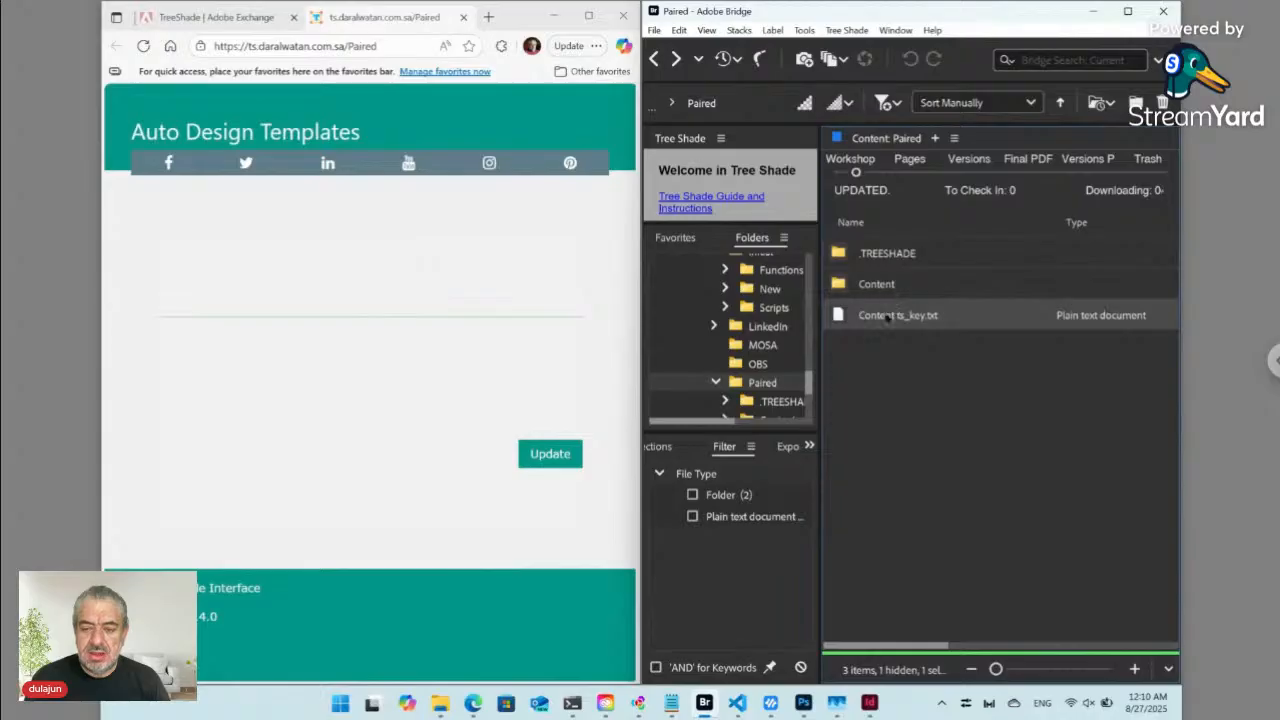
# - Reload the Tree Shade form and place the cursor in the 'Some Text' field
pyautogui.click(146, 47)
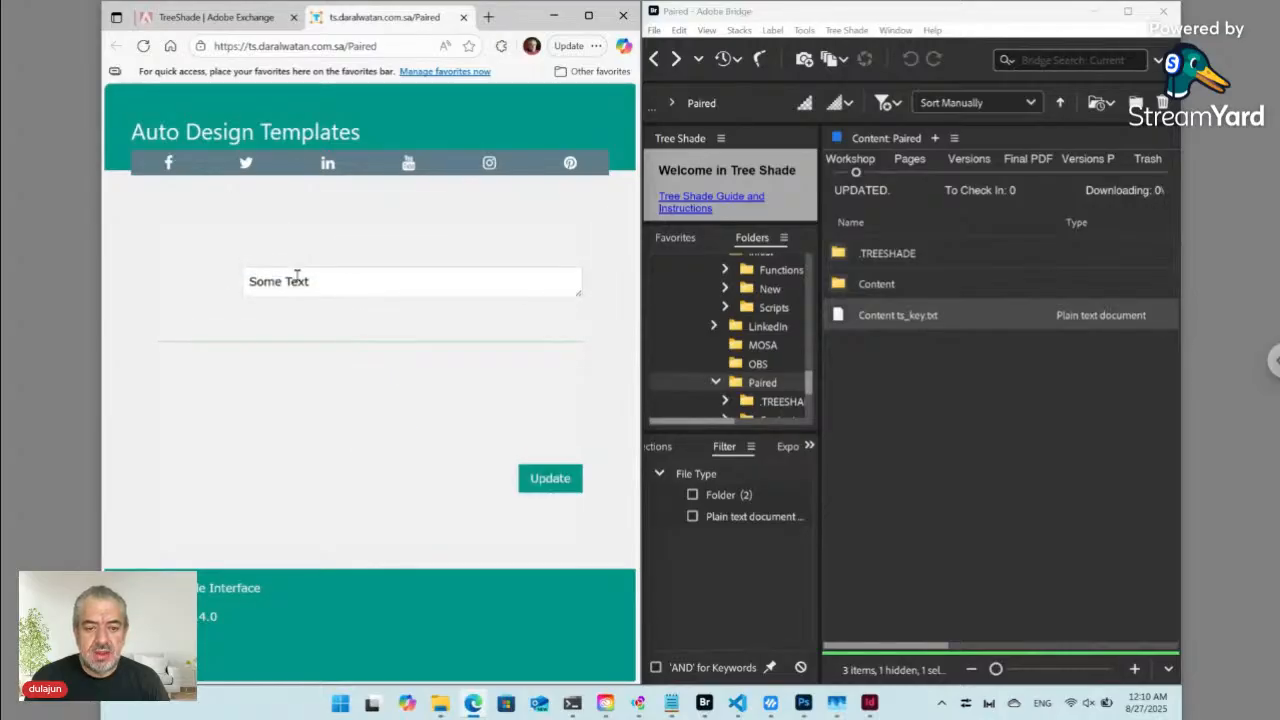
pyautogui.click(296, 276)
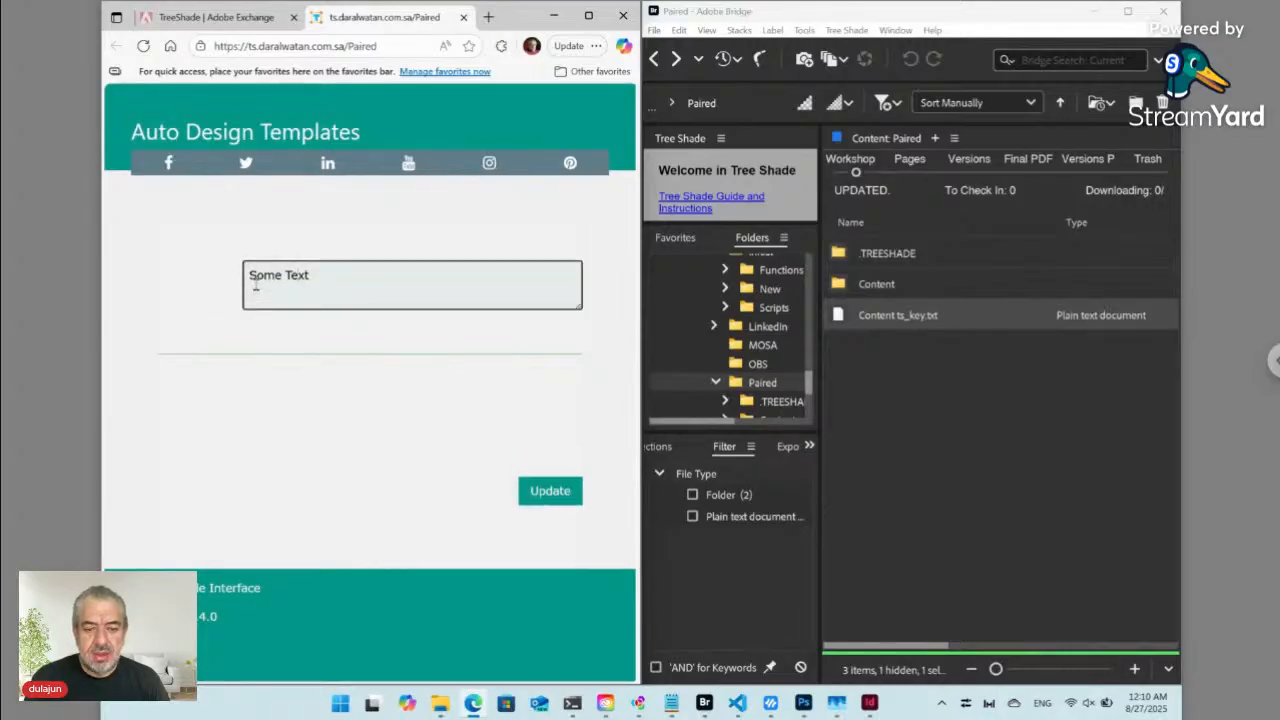
pyautogui.click(297, 289)
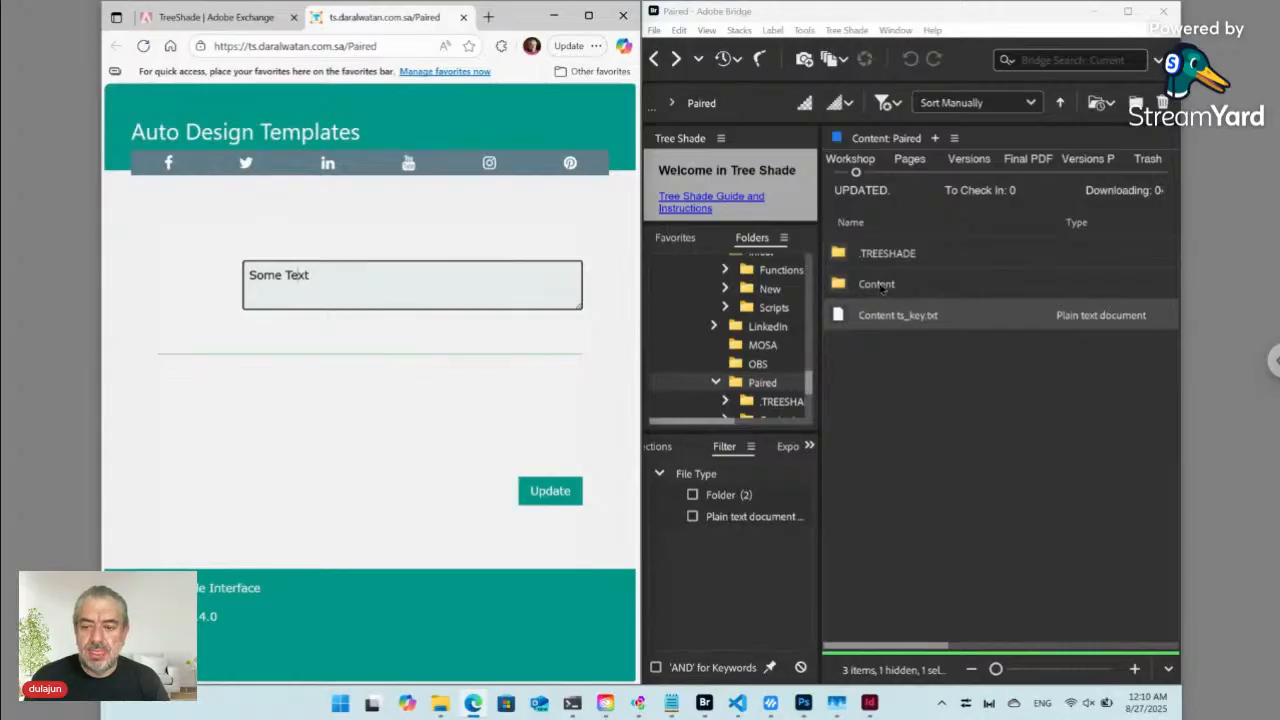
# - Inside the Content folder, create a new plain text file named 'Employee Job' with Tree Shade
pyautogui.doubleClick(847, 286)
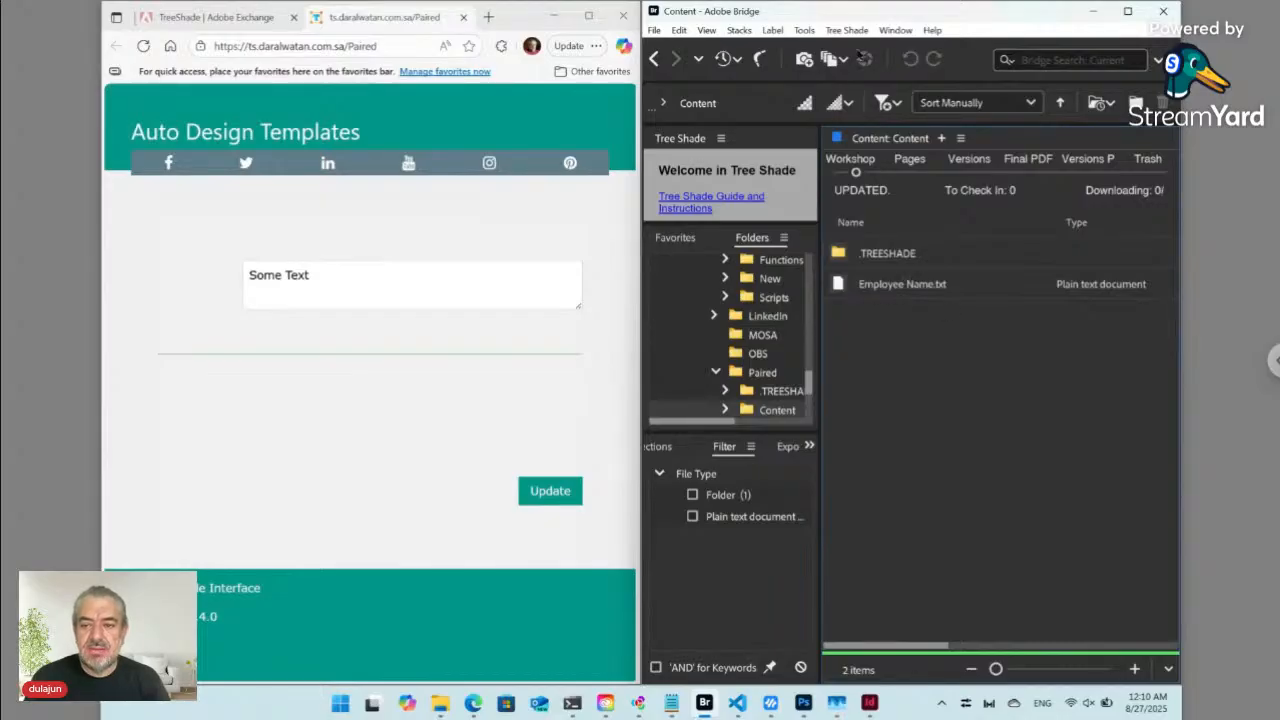
pyautogui.click(858, 30)
pyautogui.moveTo(857, 48)
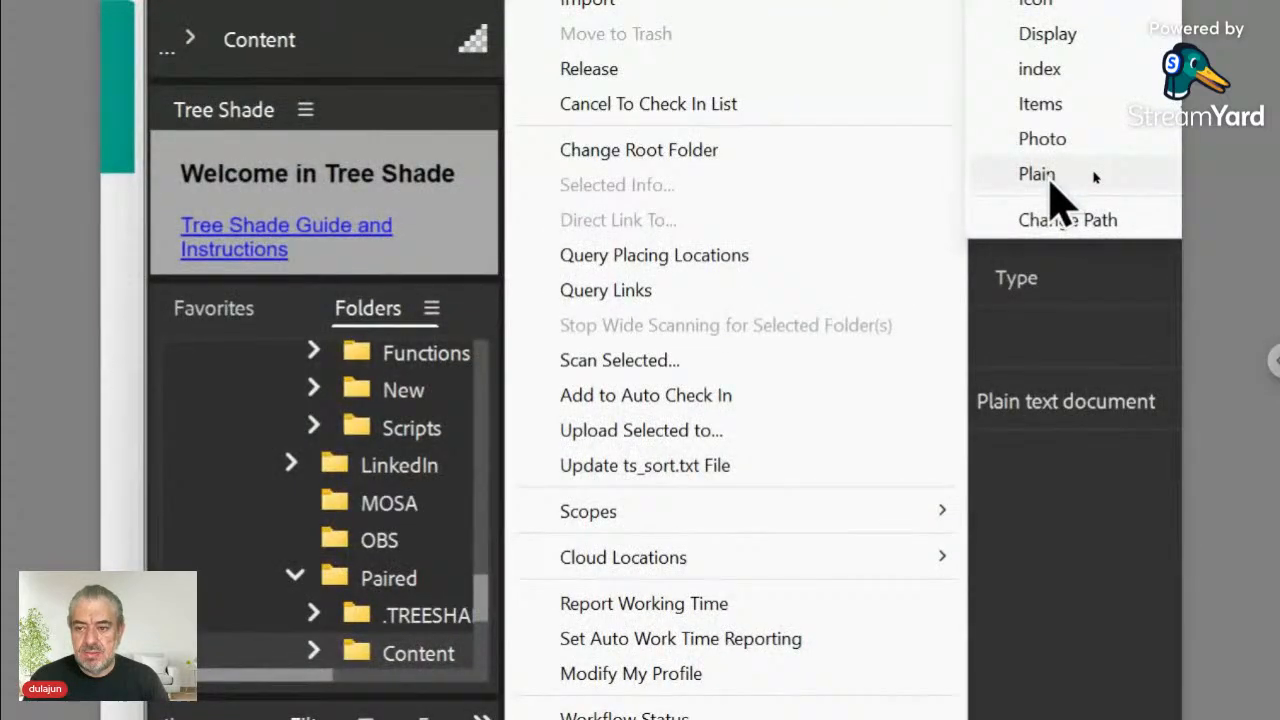
pyautogui.click(1089, 170)
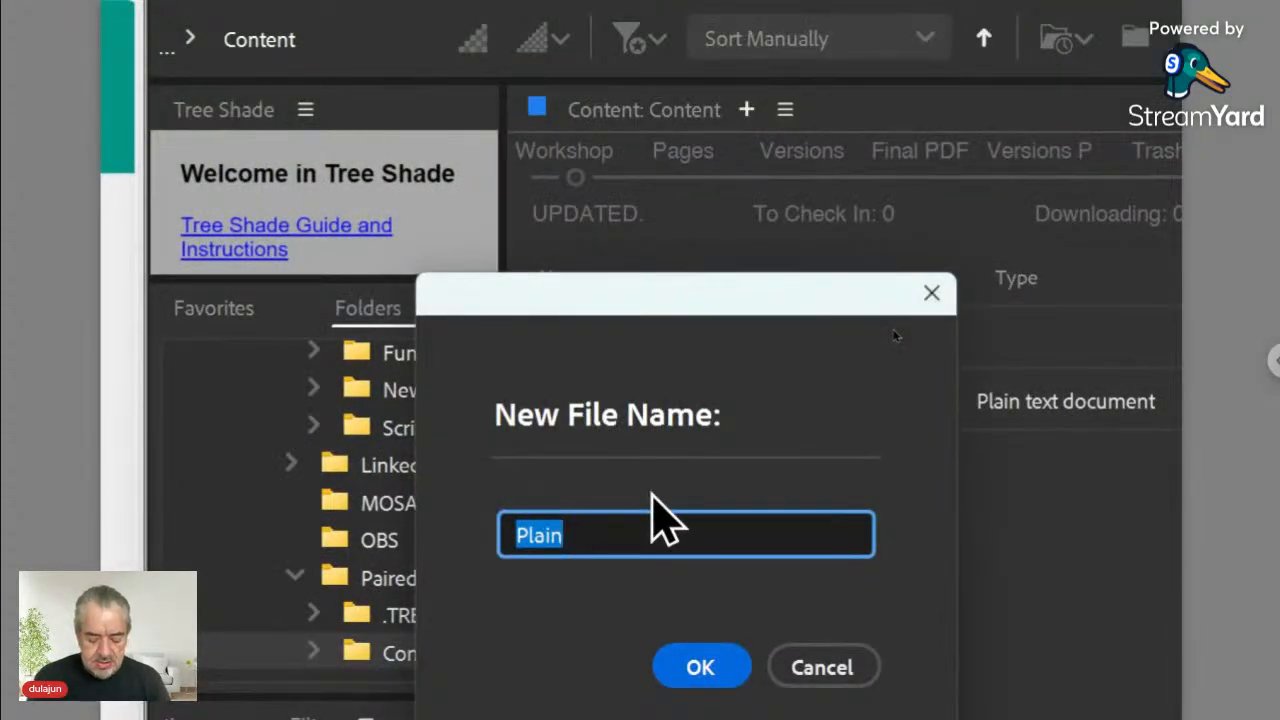
pyautogui.write('Emplo')
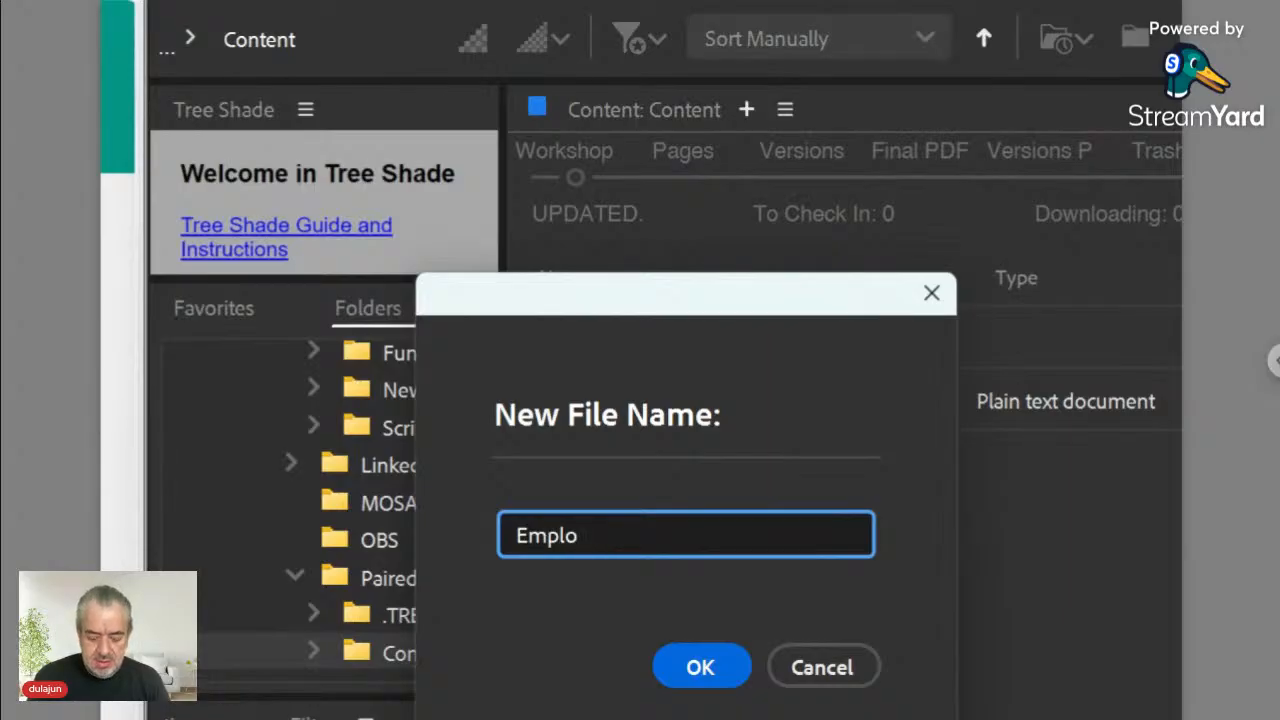
pyautogui.write('yee Jo')
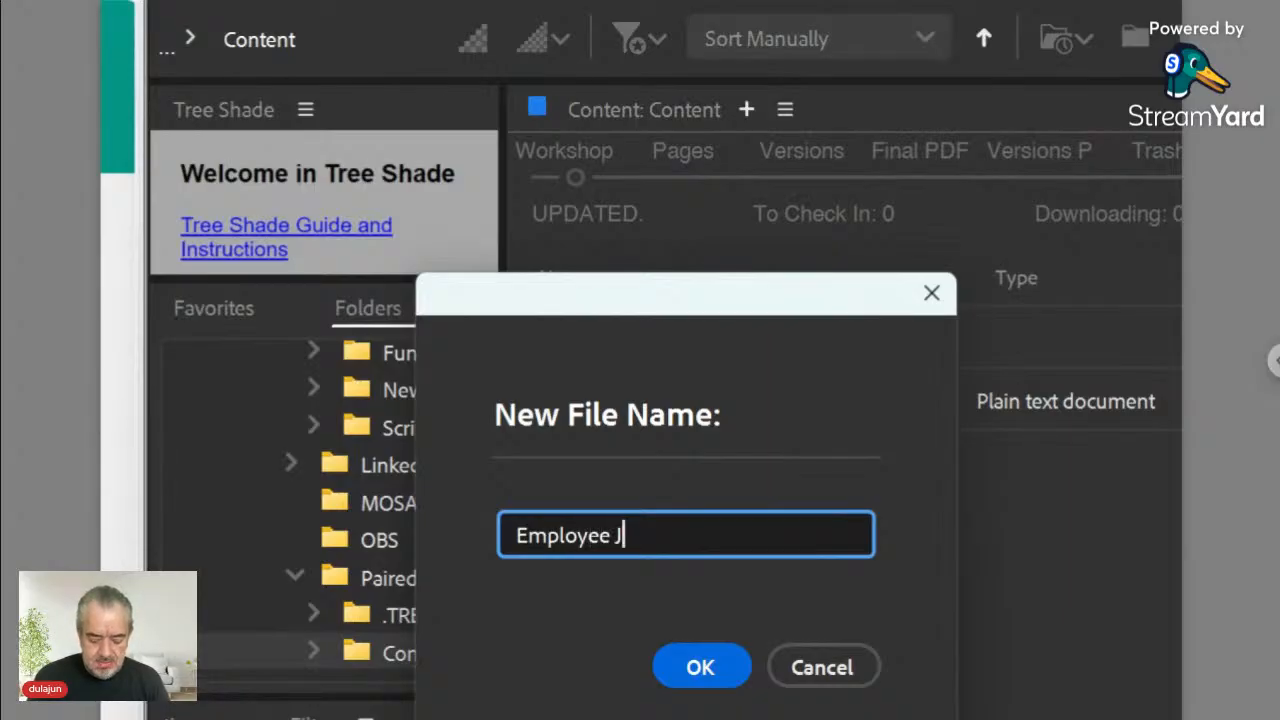
pyautogui.write('b')
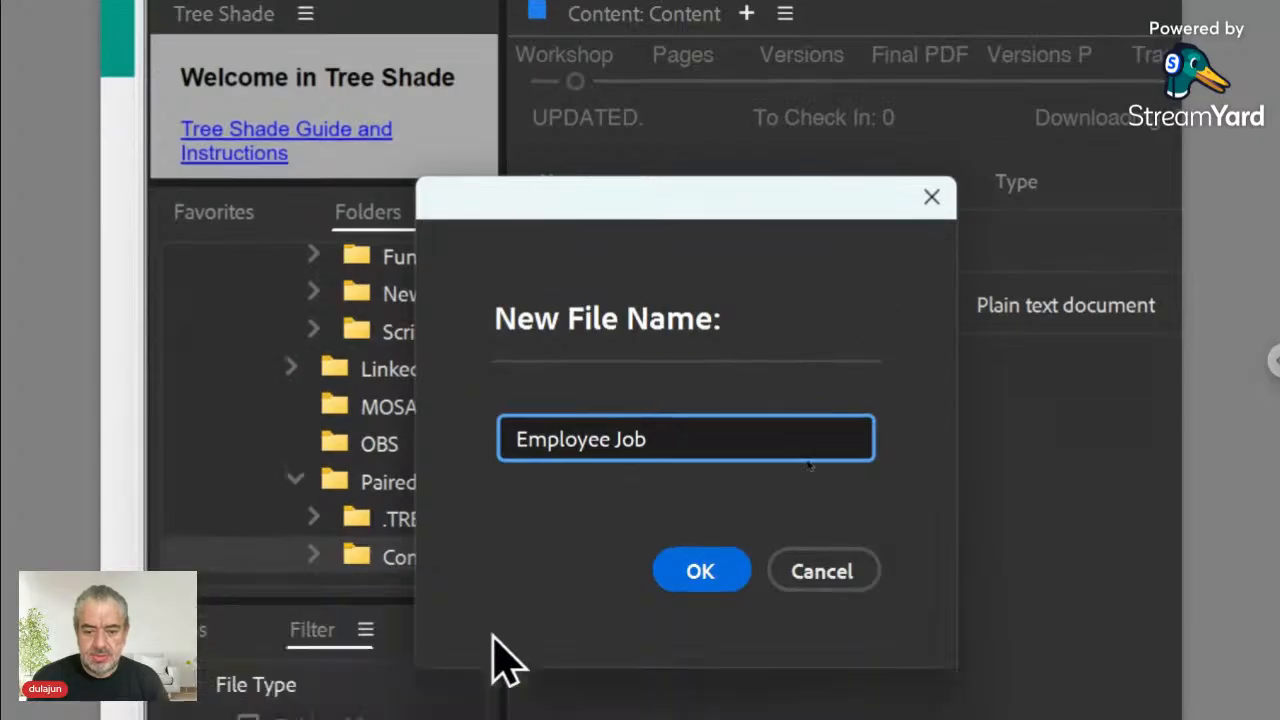
pyautogui.click(698, 553)
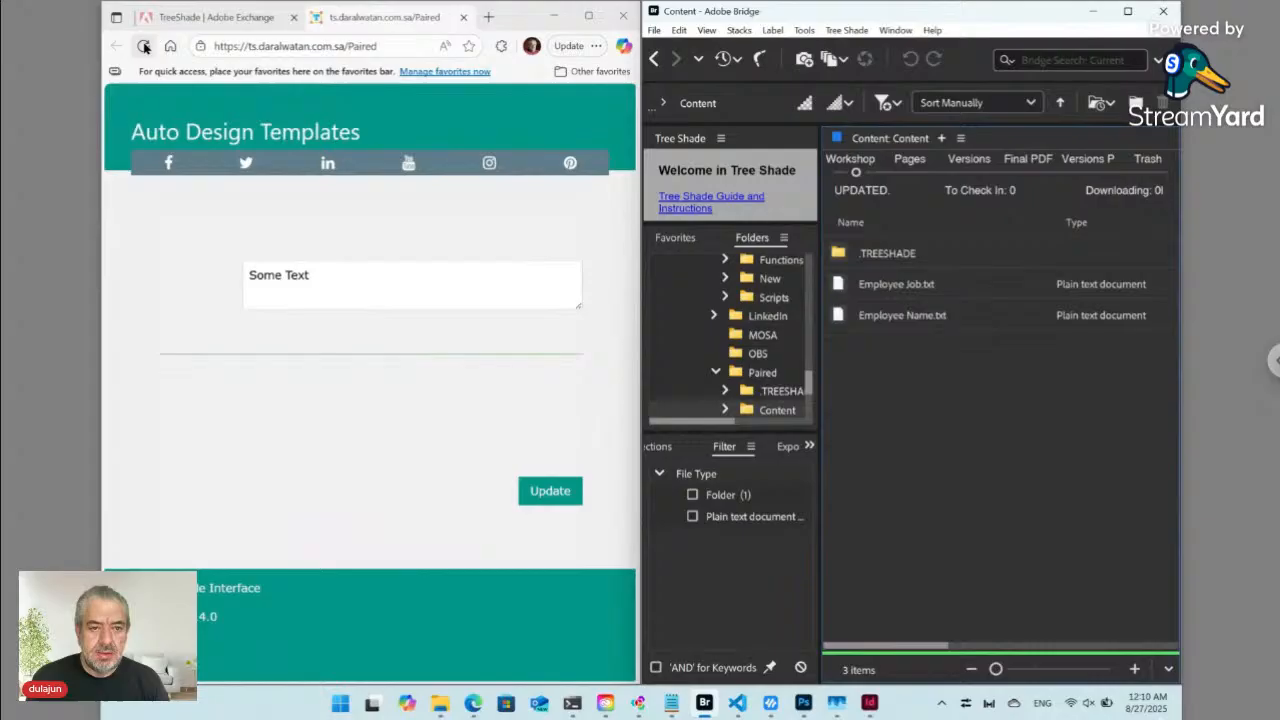
# - Reload the web form to show the Employee Job field, then go back to the Paired folder
pyautogui.click(144, 46)
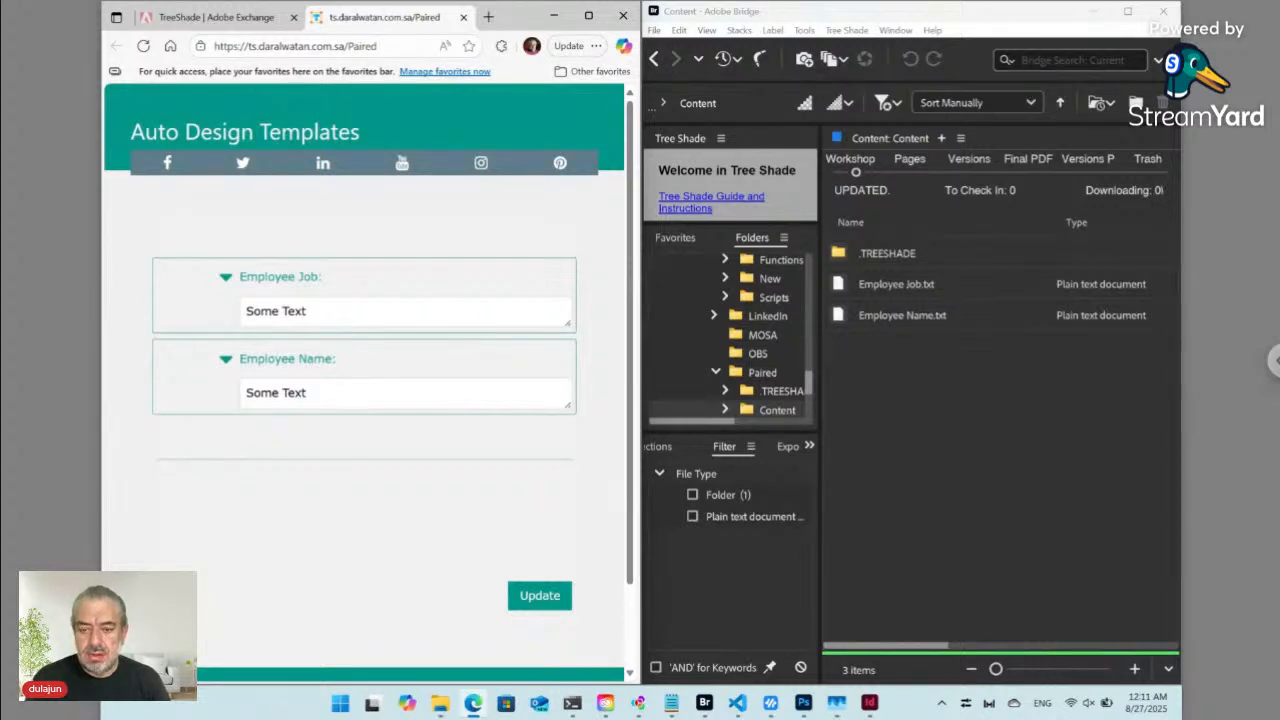
pyautogui.click(655, 59)
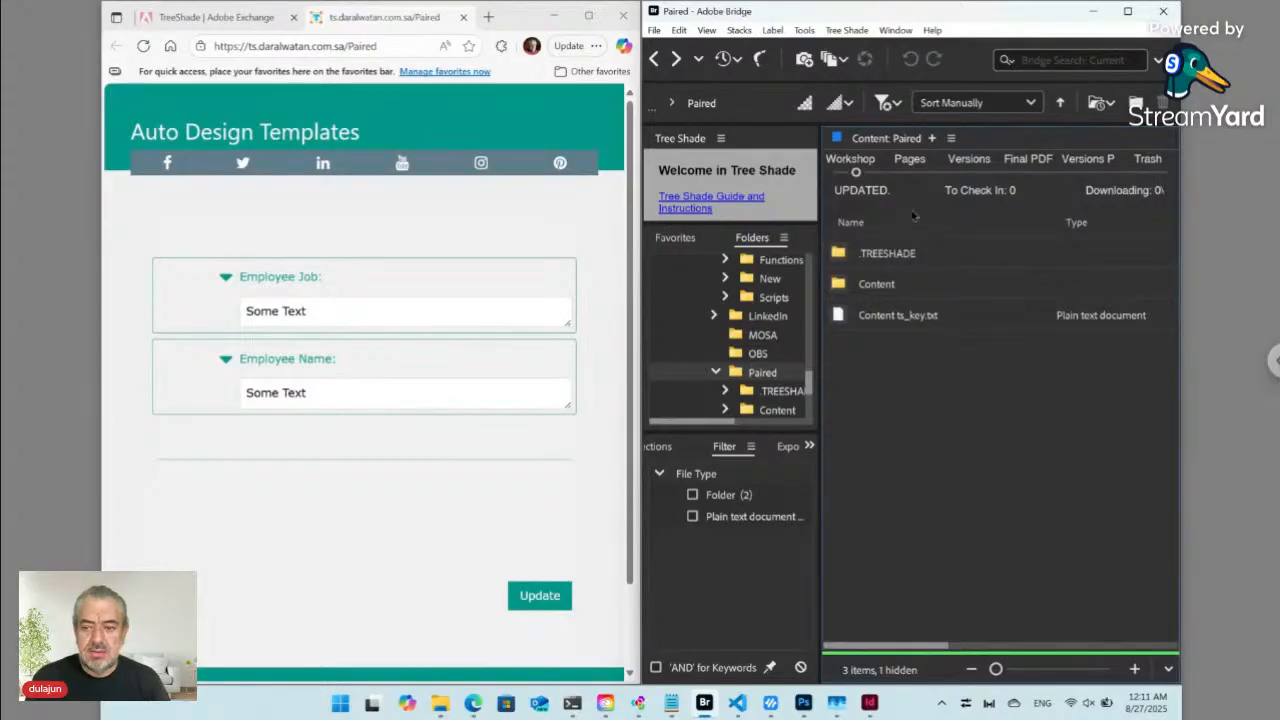
# - Create an index.html page in the Paired folder with Tree Shade and reload the form
pyautogui.click(845, 30)
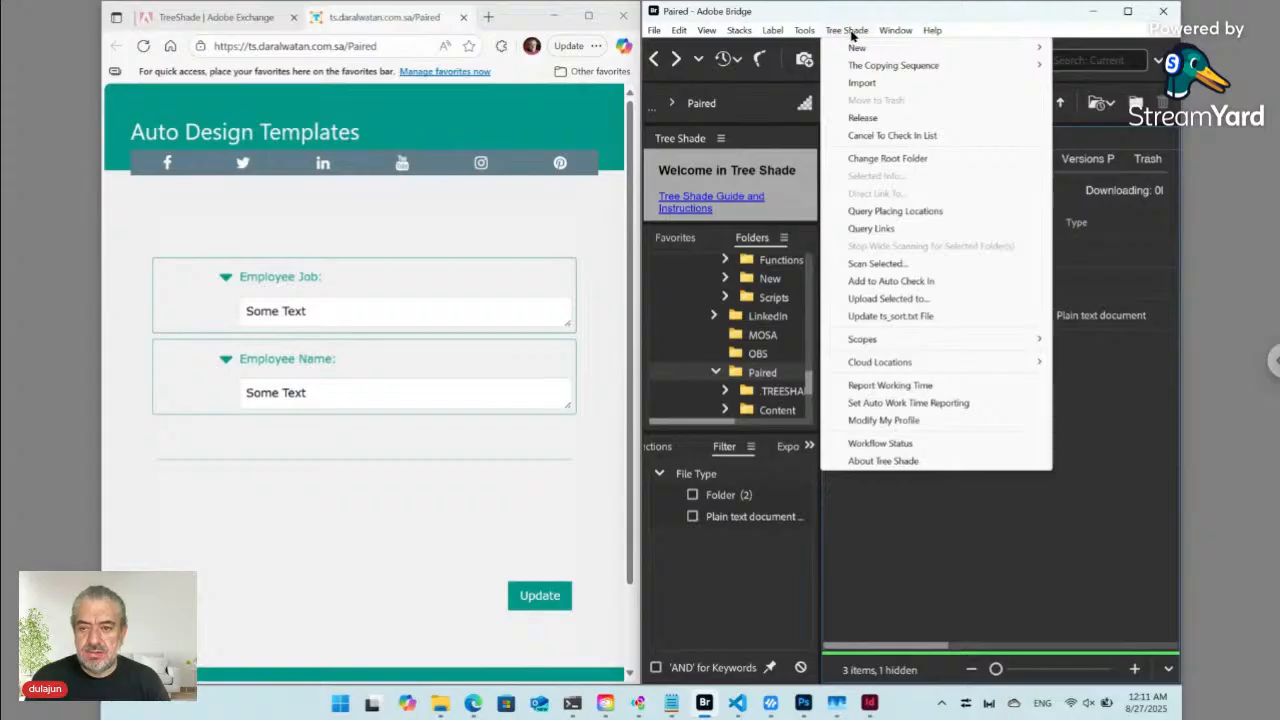
pyautogui.moveTo(868, 50)
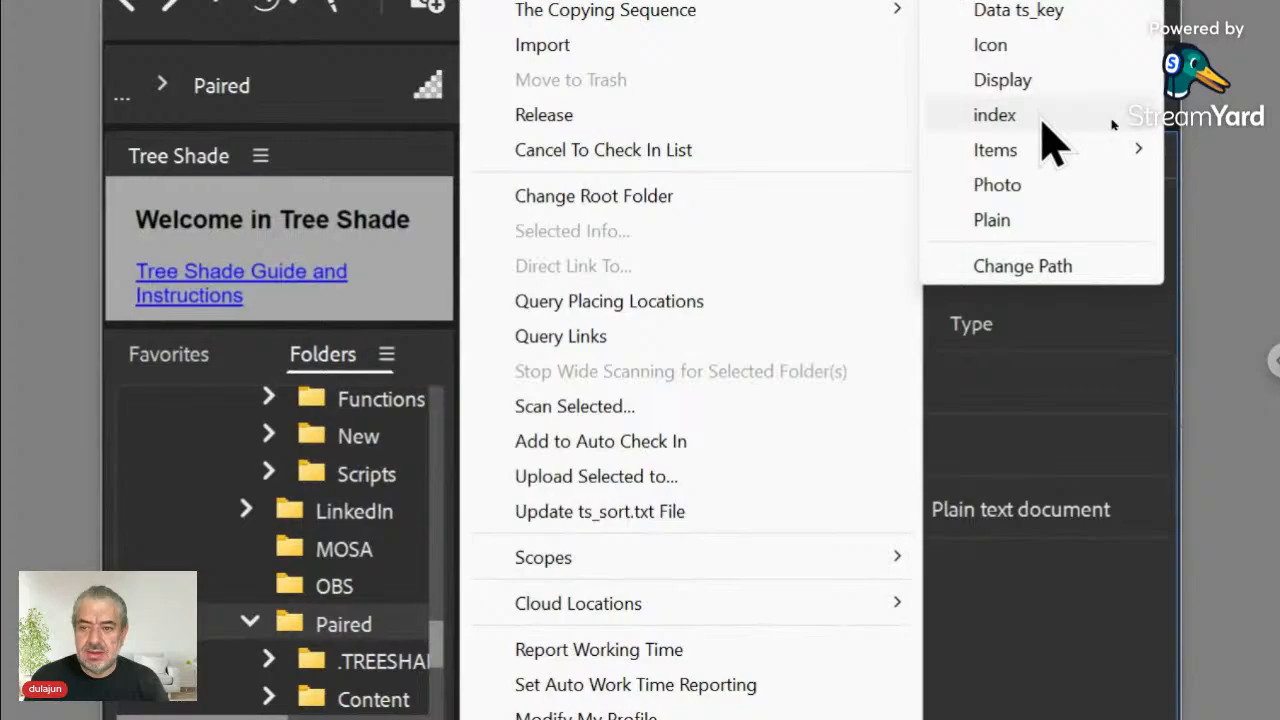
pyautogui.click(1035, 117)
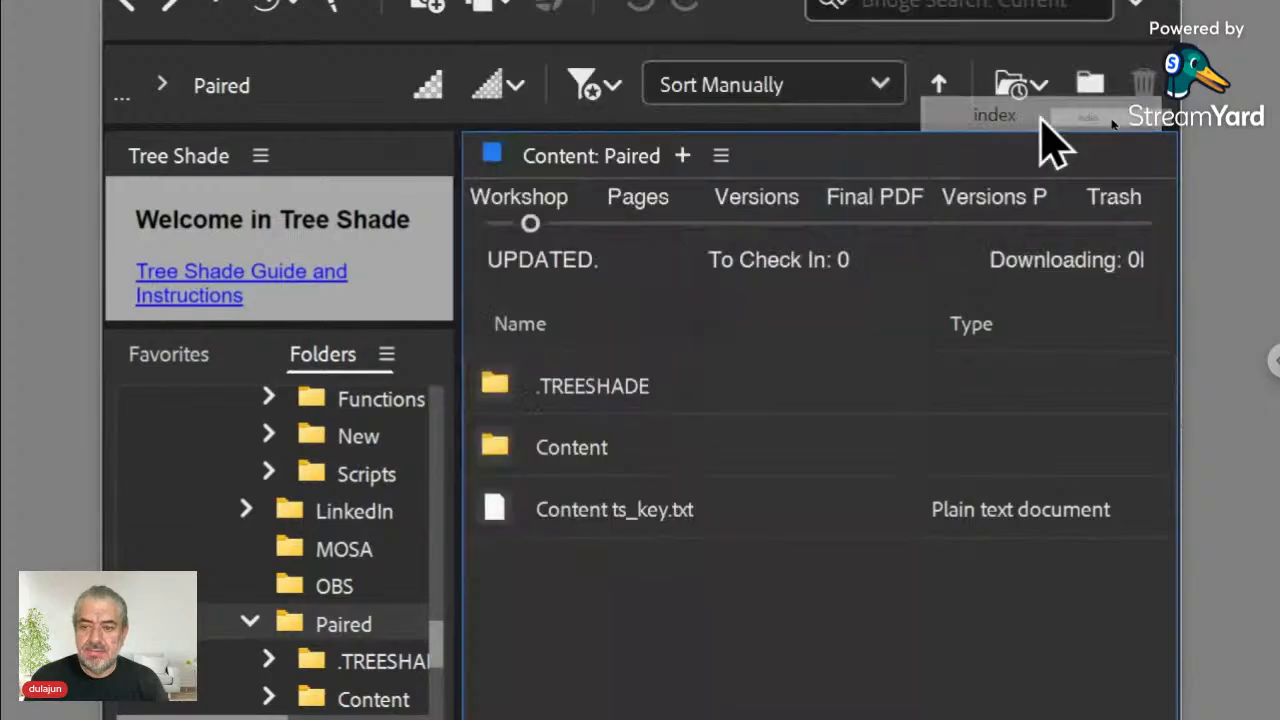
pyautogui.moveTo(771, 345); pyautogui.dragTo(900, 171)
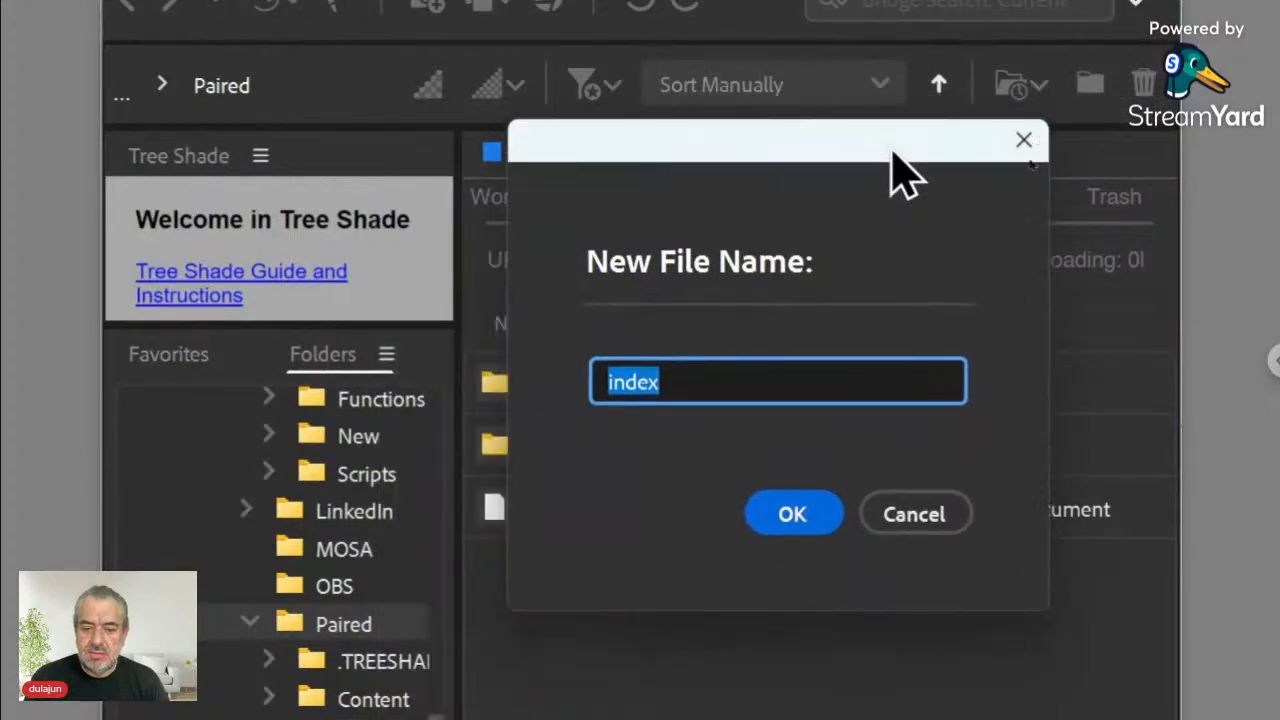
pyautogui.click(790, 520)
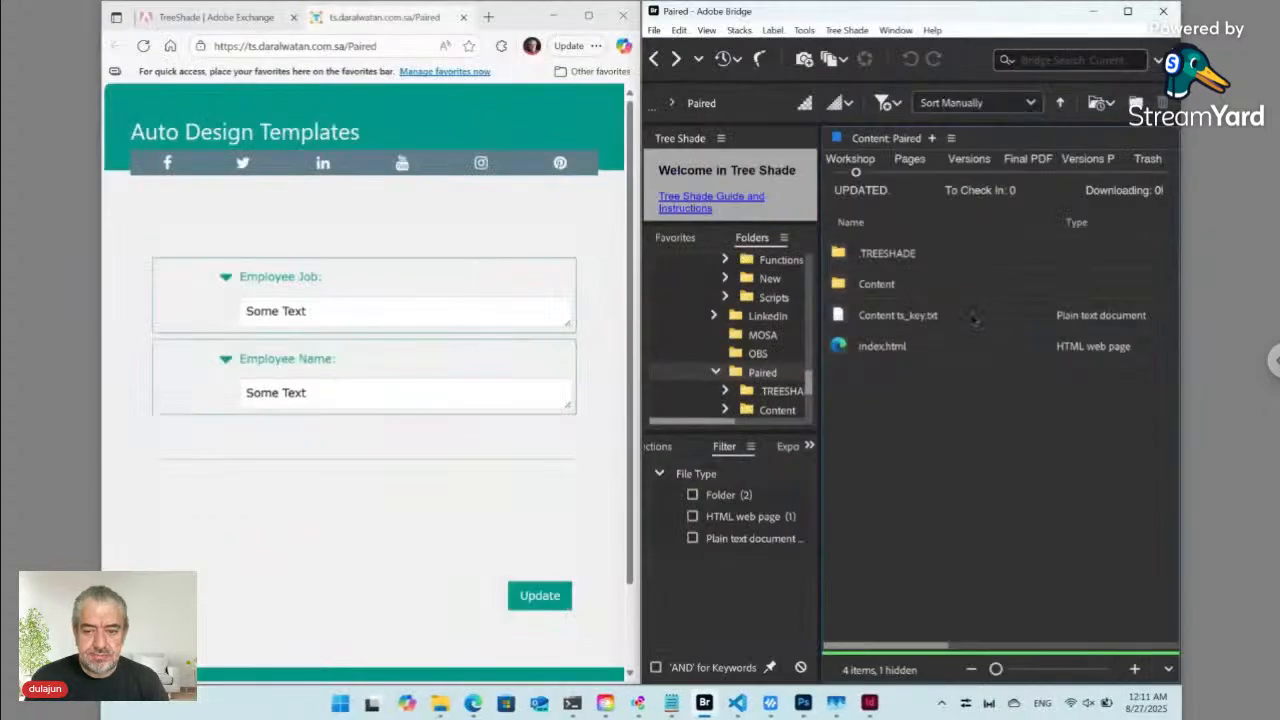
pyautogui.click(144, 46)
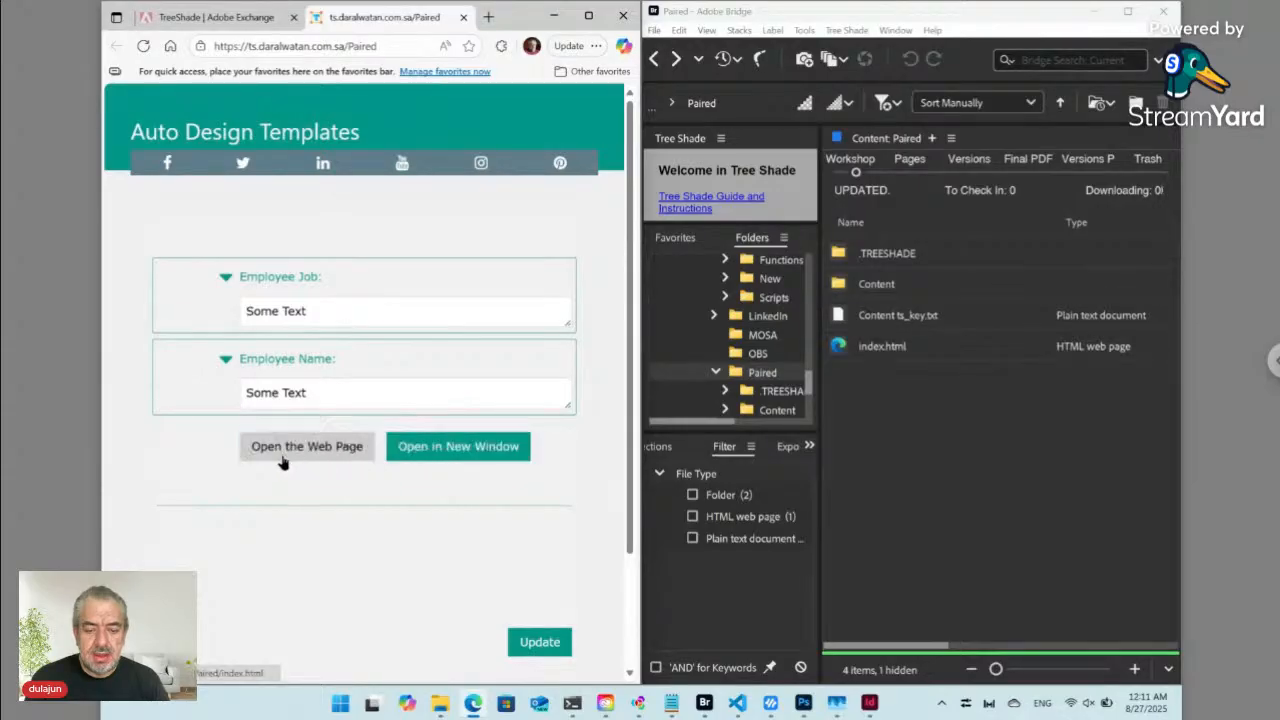
# - Preview index.html's 'Welcome to My Page' from the Paired form, maximize Edge, then return to Bridge
pyautogui.click(441, 451)
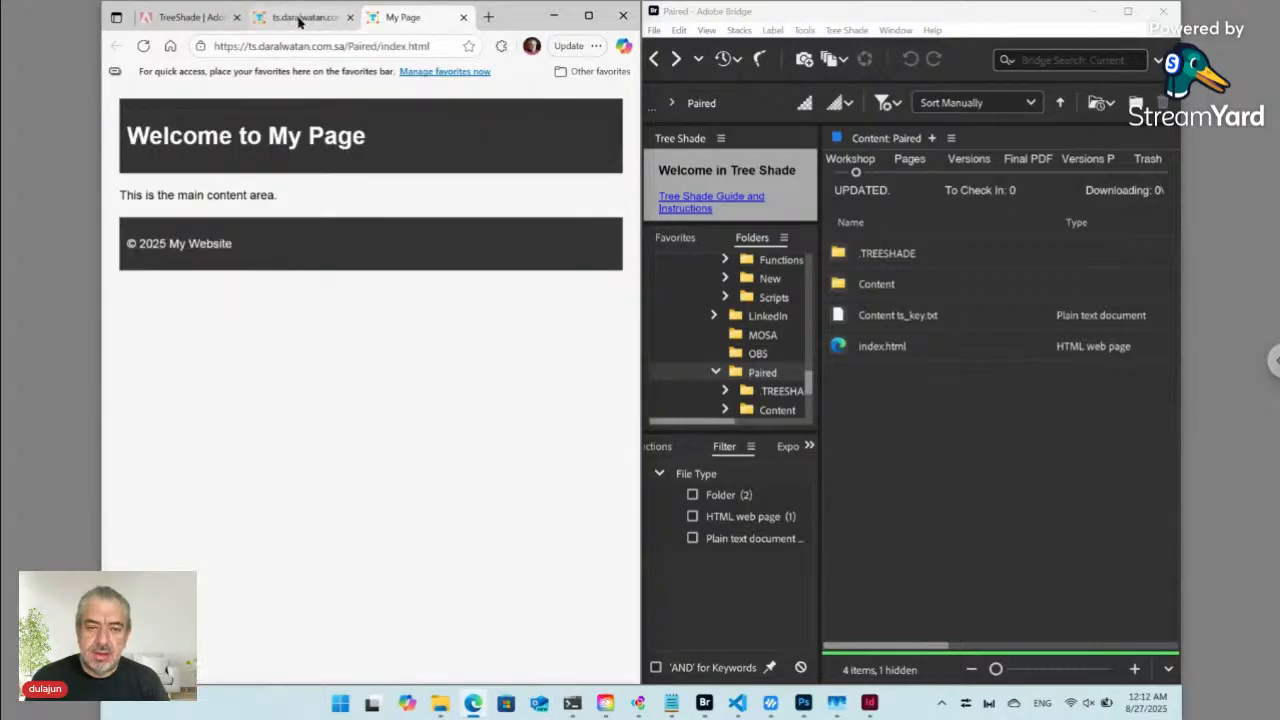
pyautogui.click(299, 19)
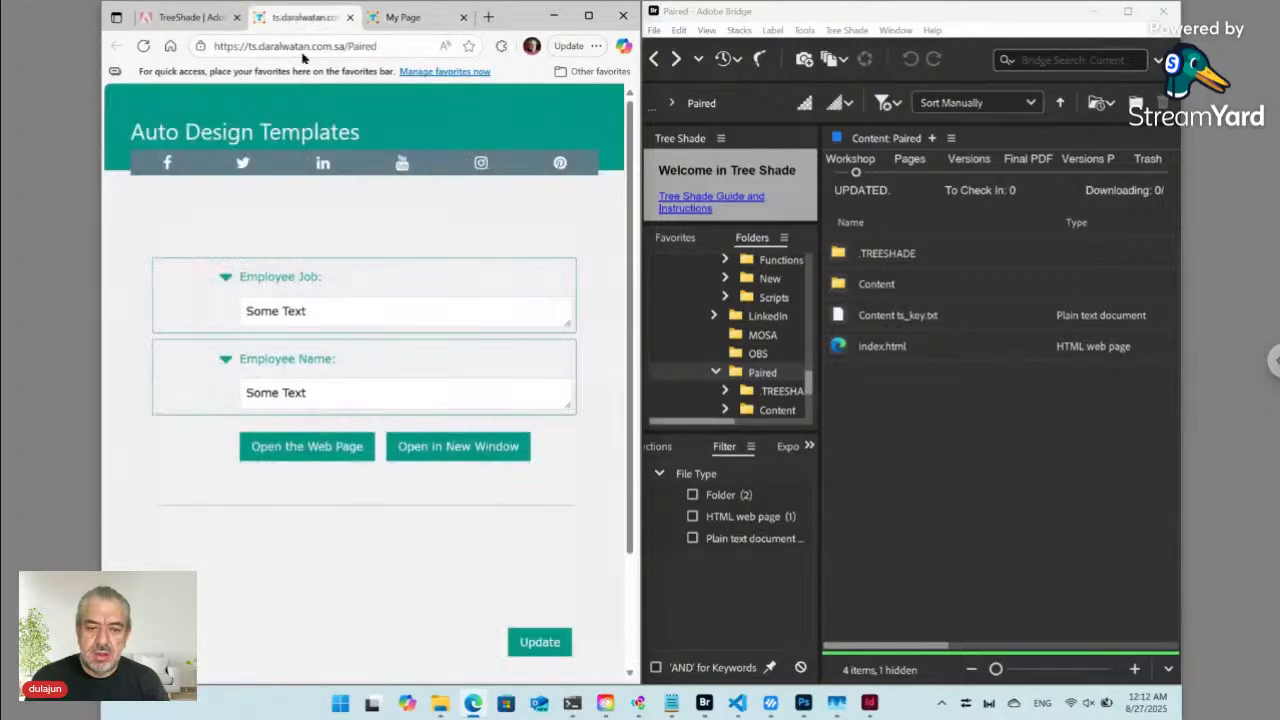
pyautogui.click(300, 451)
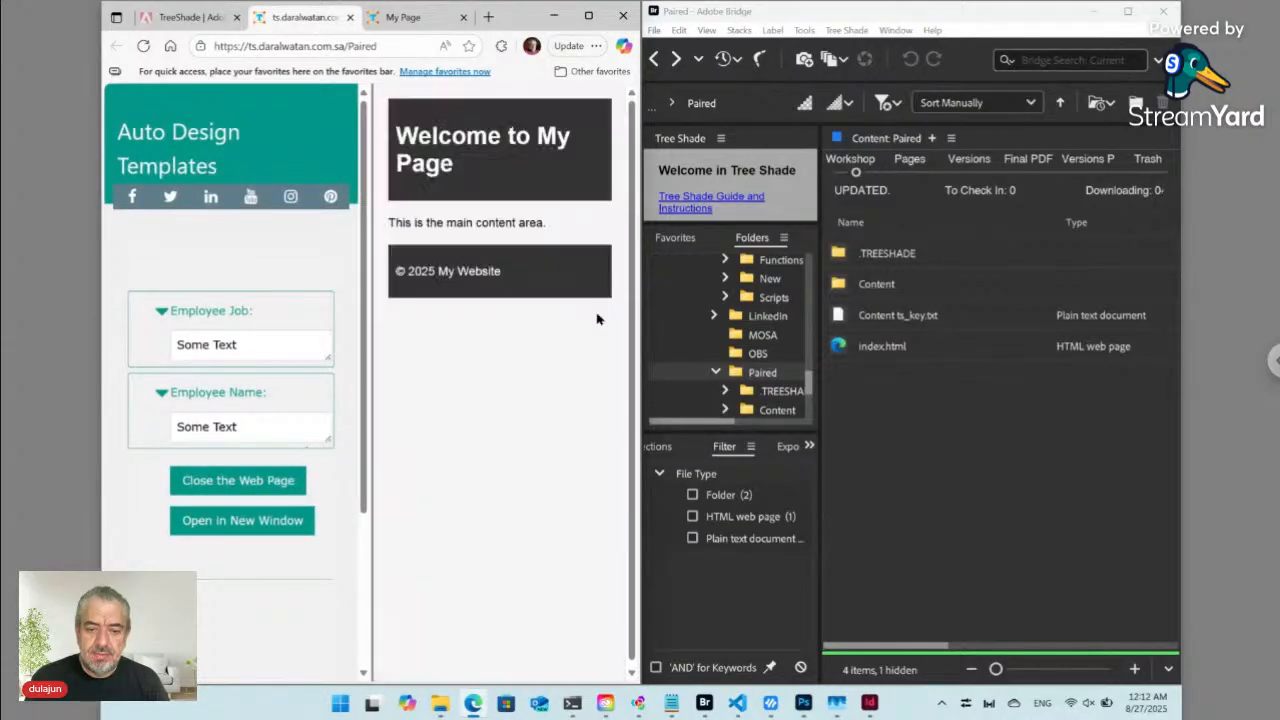
pyautogui.click(589, 16)
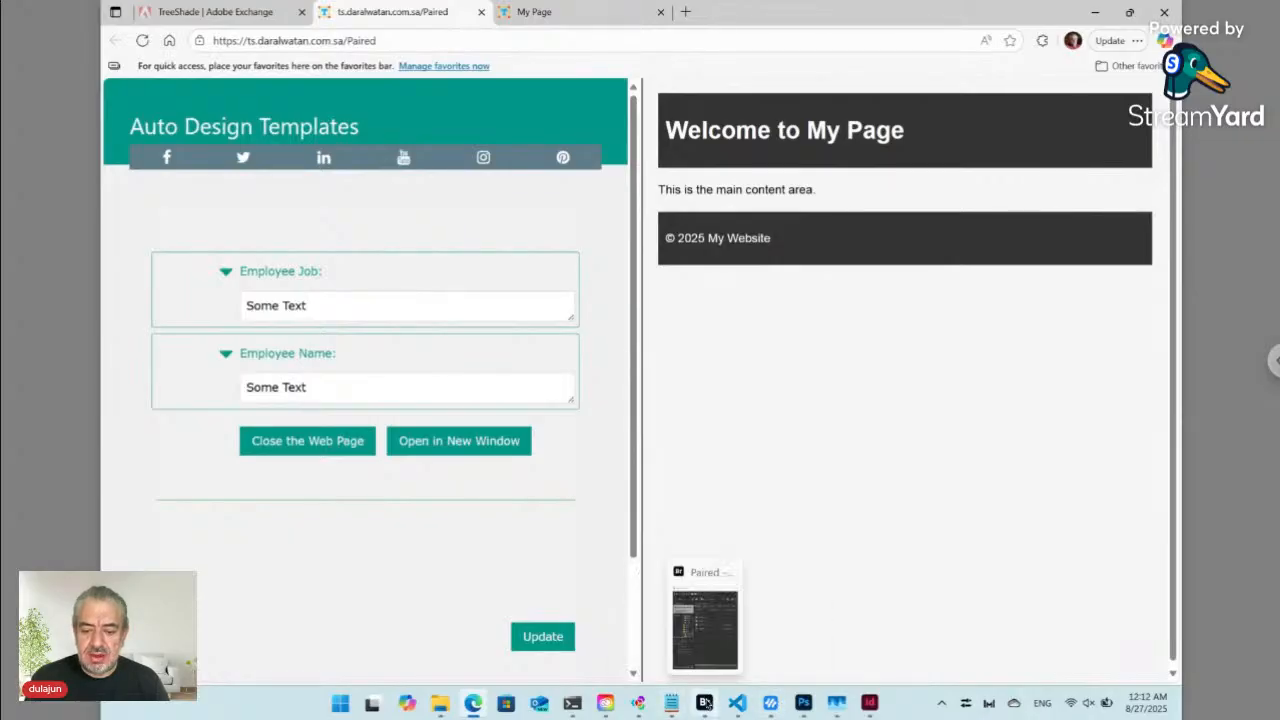
pyautogui.click(703, 703)
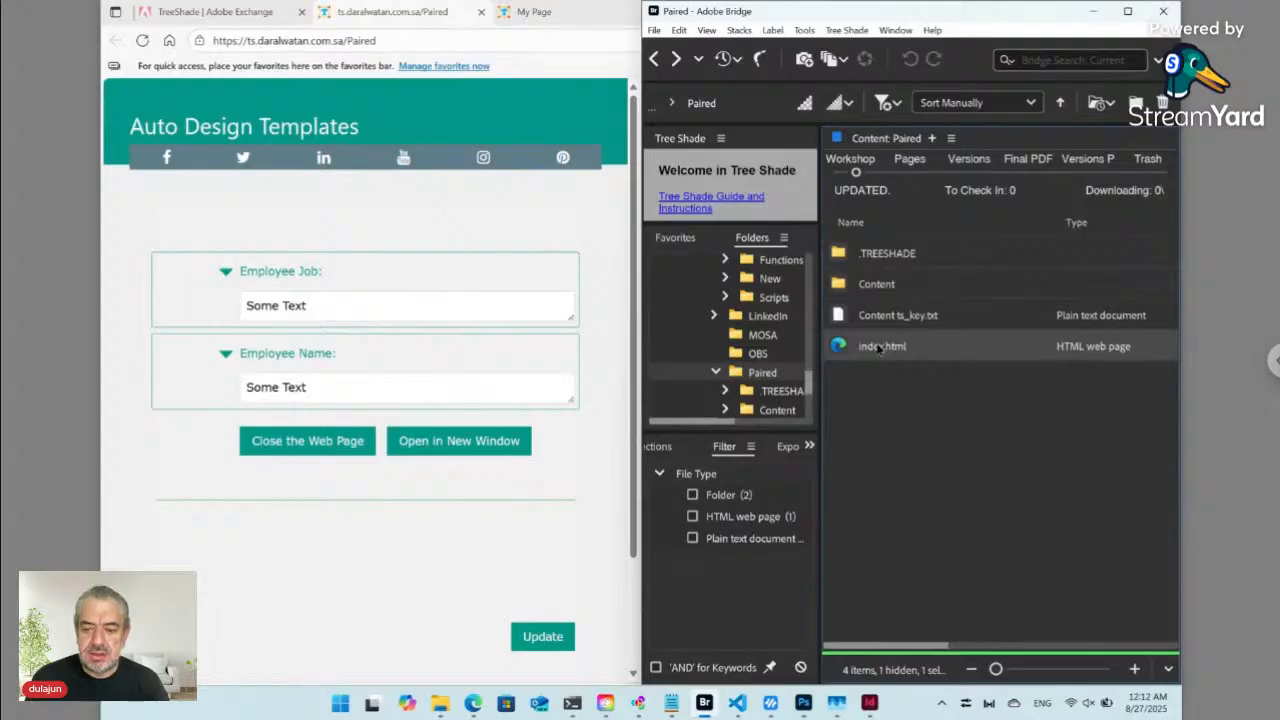
# - Open the Paired index.html in VS Code and close the Demo index.html, ts_hdn.txt and core.jsx tabs
pyautogui.moveTo(838, 347); pyautogui.dragTo(657, 294)
pyautogui.hotkey('alt', 'Tab')
pyautogui.hotkey('alt', 'Tab')
pyautogui.hotkey('alt', 'Tab')
pyautogui.hotkey('alt', 'Tab')
pyautogui.hotkey('alt', 'Tab')
pyautogui.hotkey('alt', 'Tab')
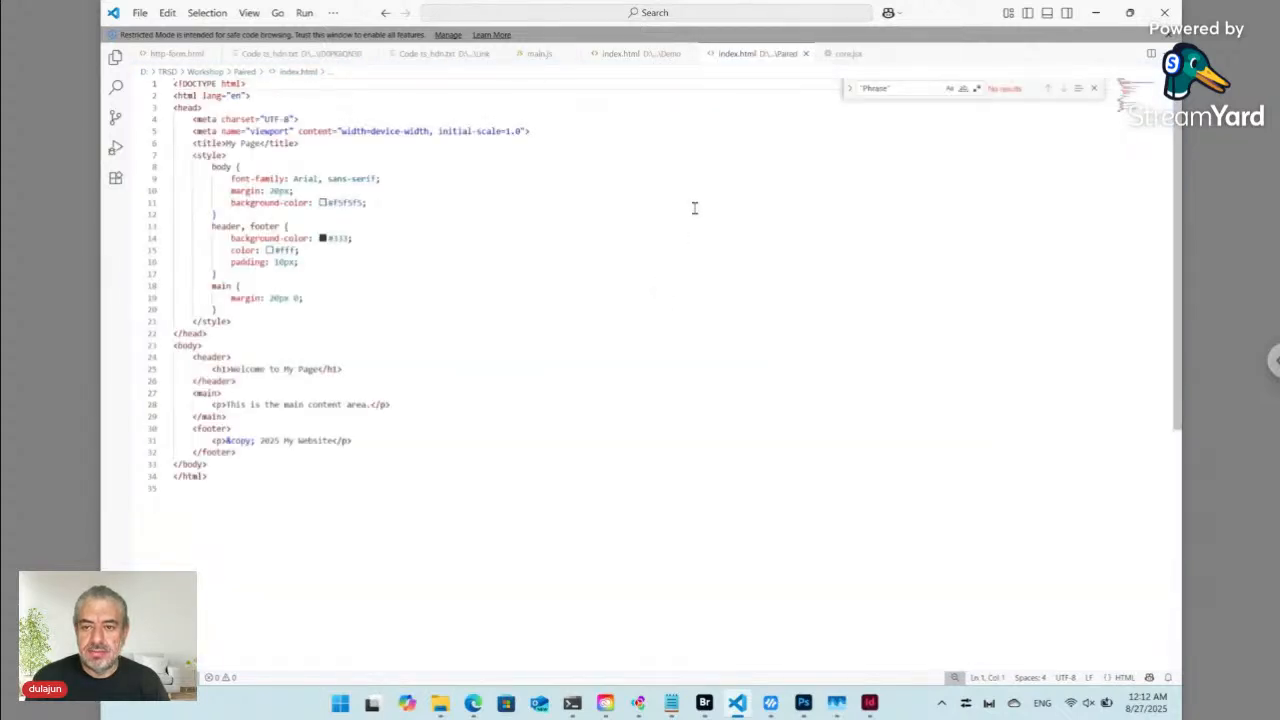
pyautogui.click(689, 54)
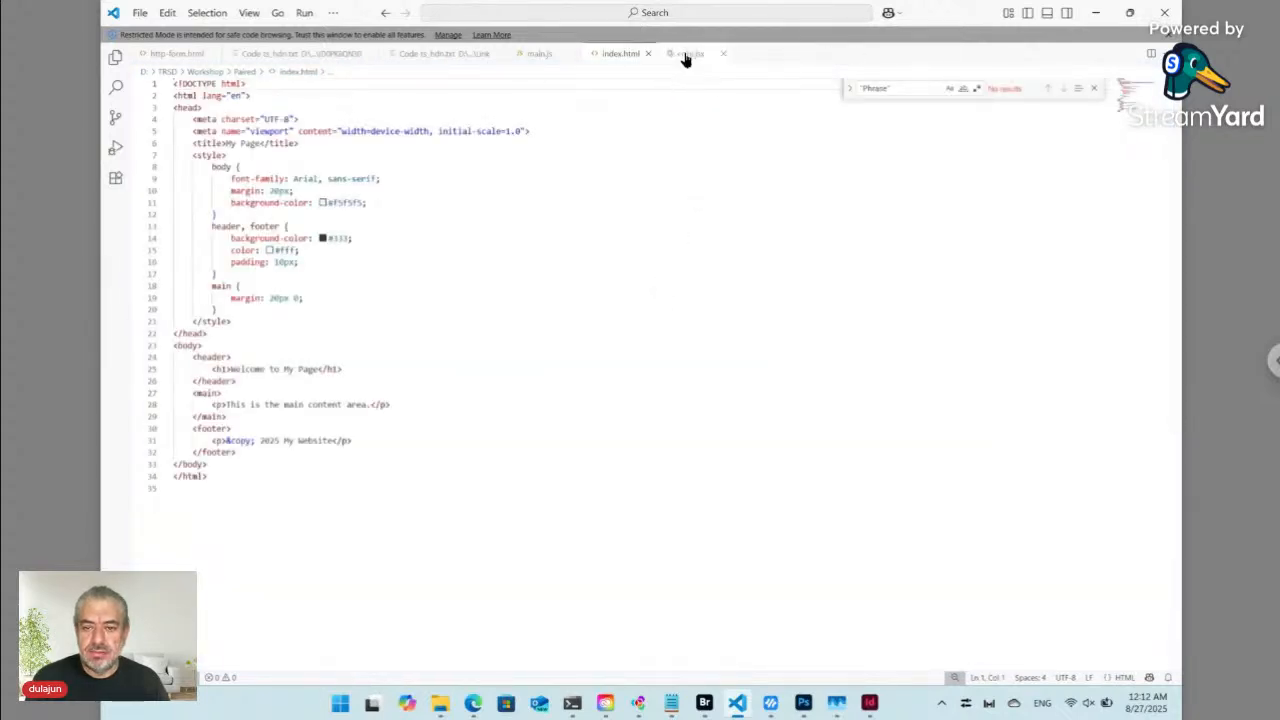
pyautogui.click(496, 54)
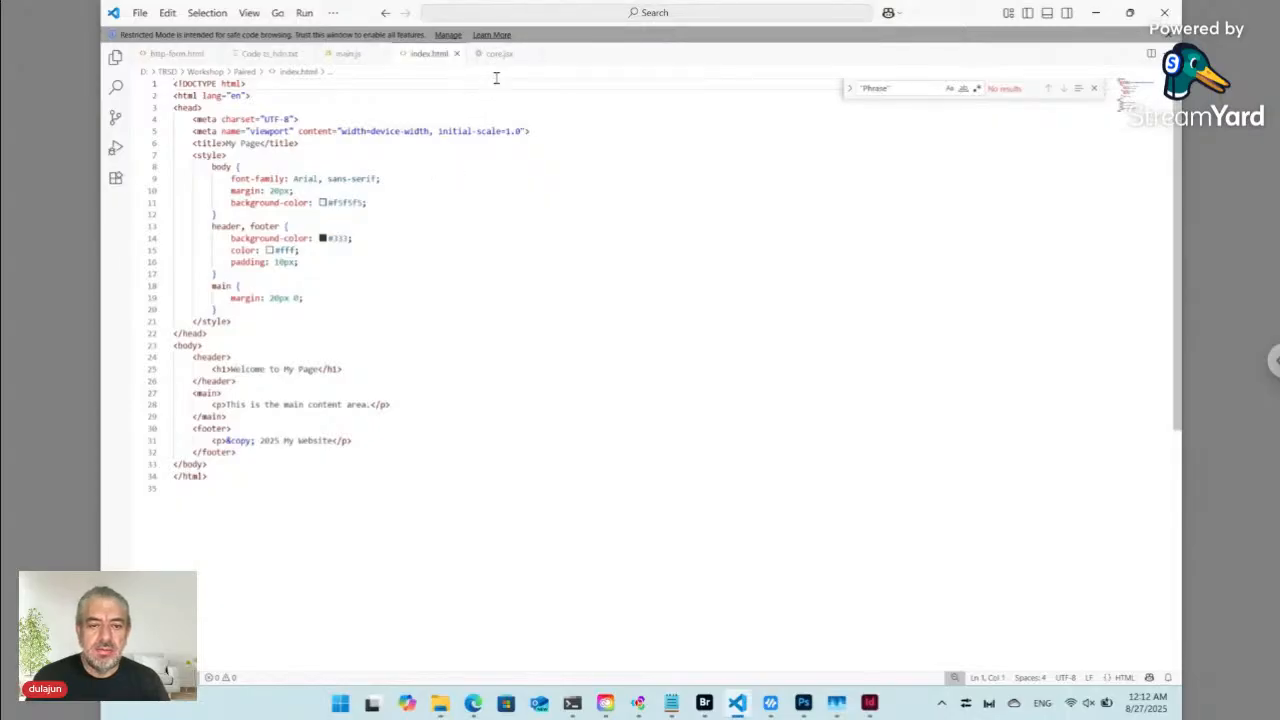
pyautogui.click(529, 54)
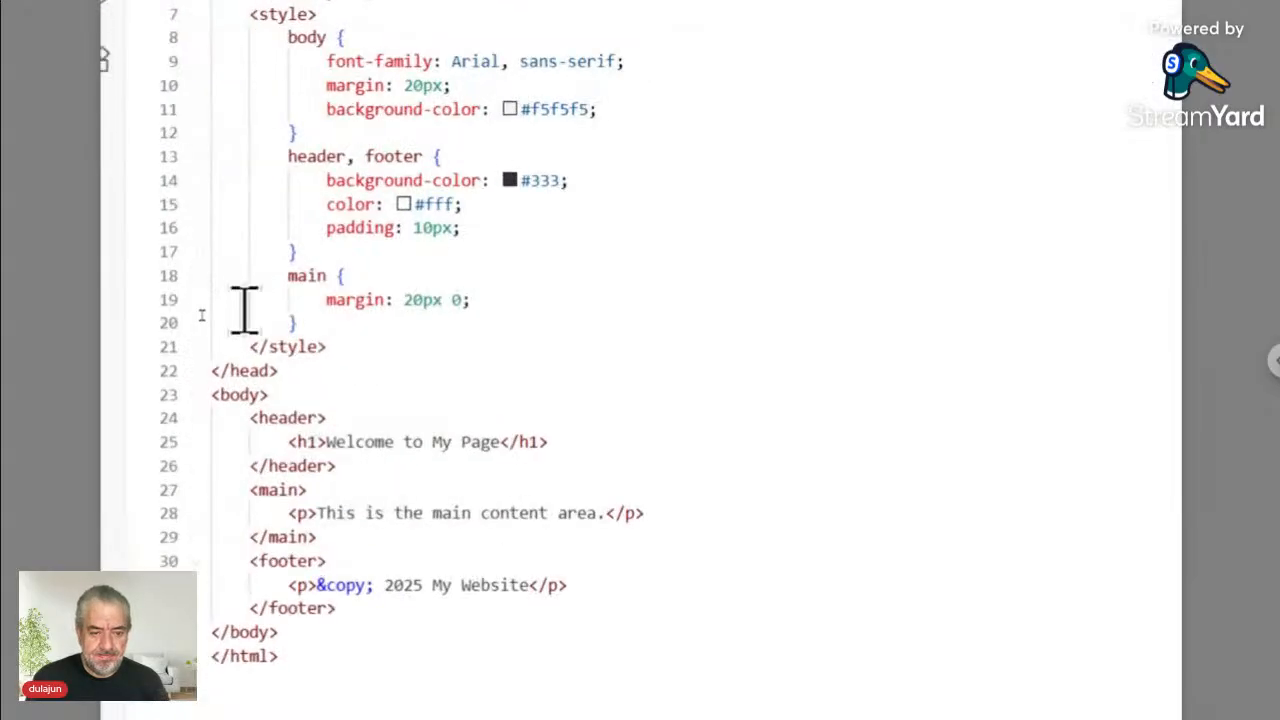
# - Select the 'This is the main content area.' paragraph text on line 28
pyautogui.click(432, 445)
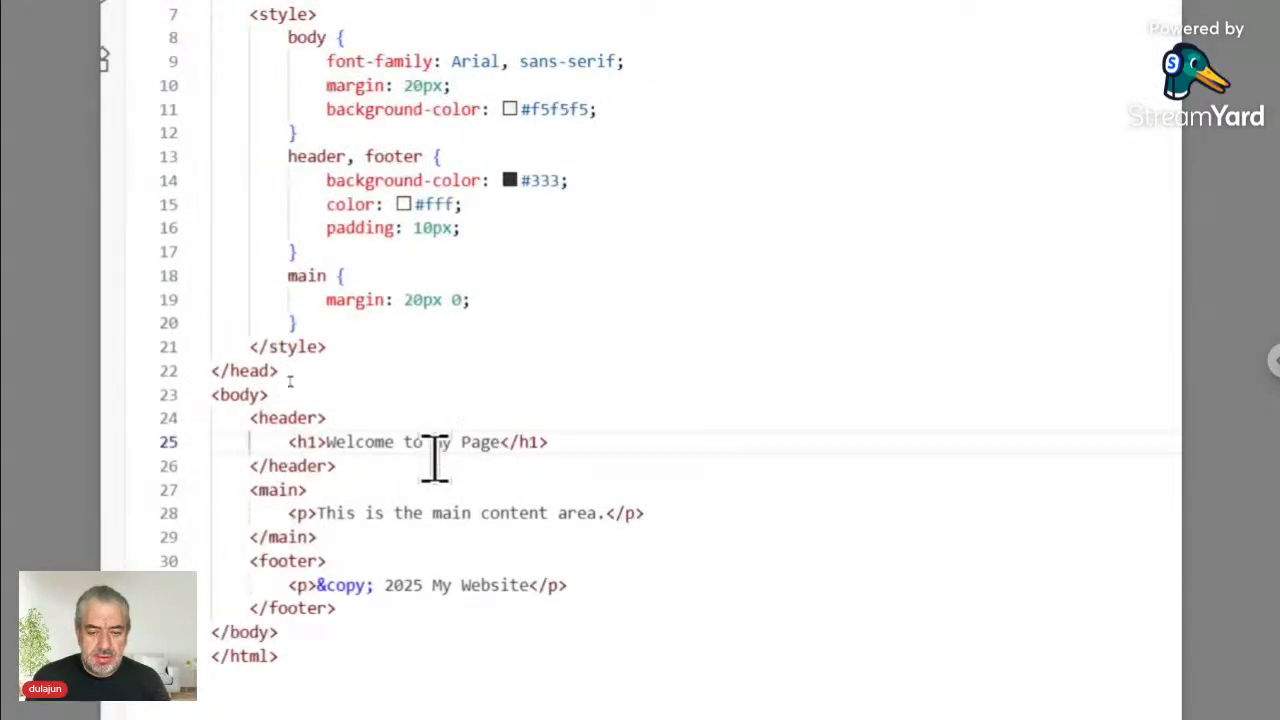
pyautogui.click(425, 520)
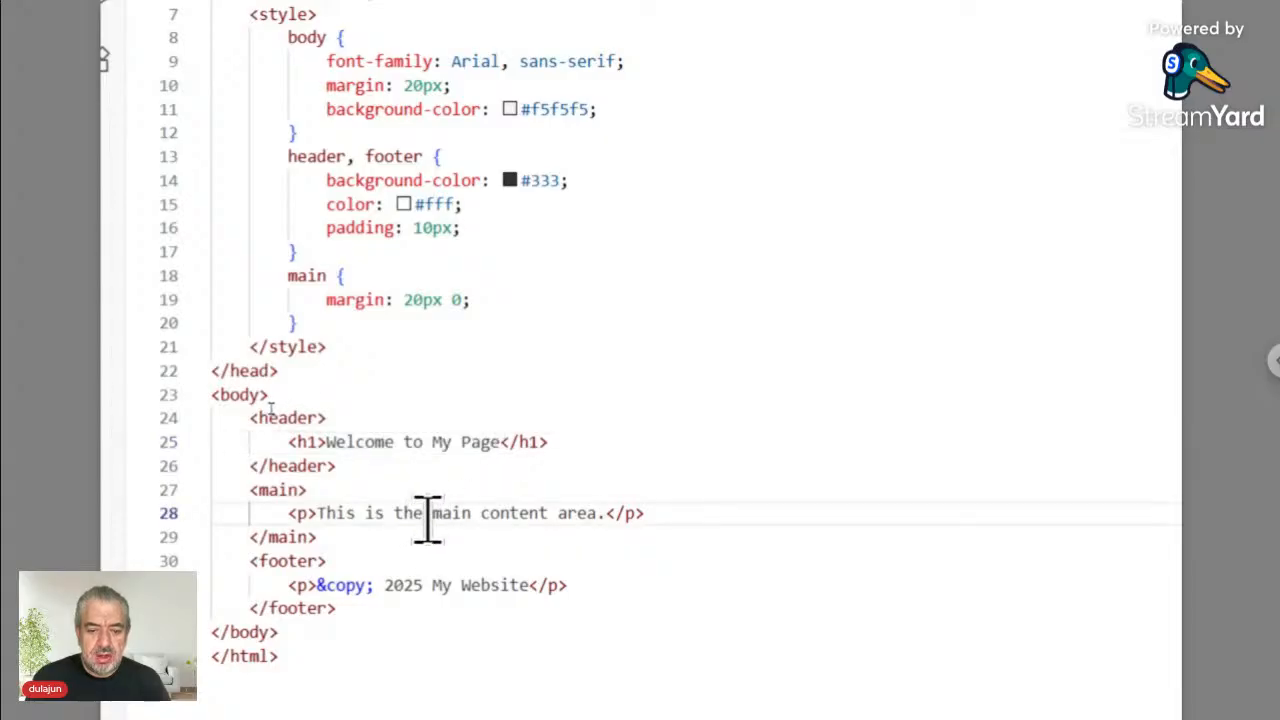
pyautogui.doubleClick(407, 515)
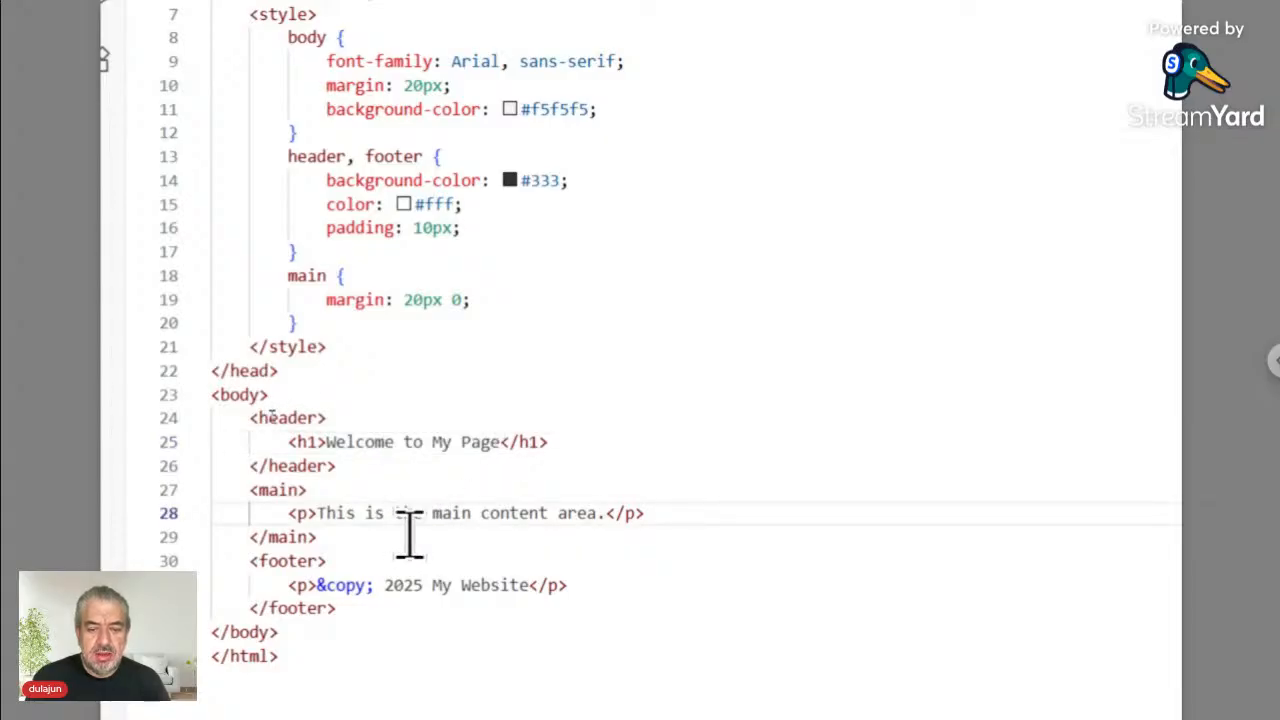
pyautogui.click(319, 513)
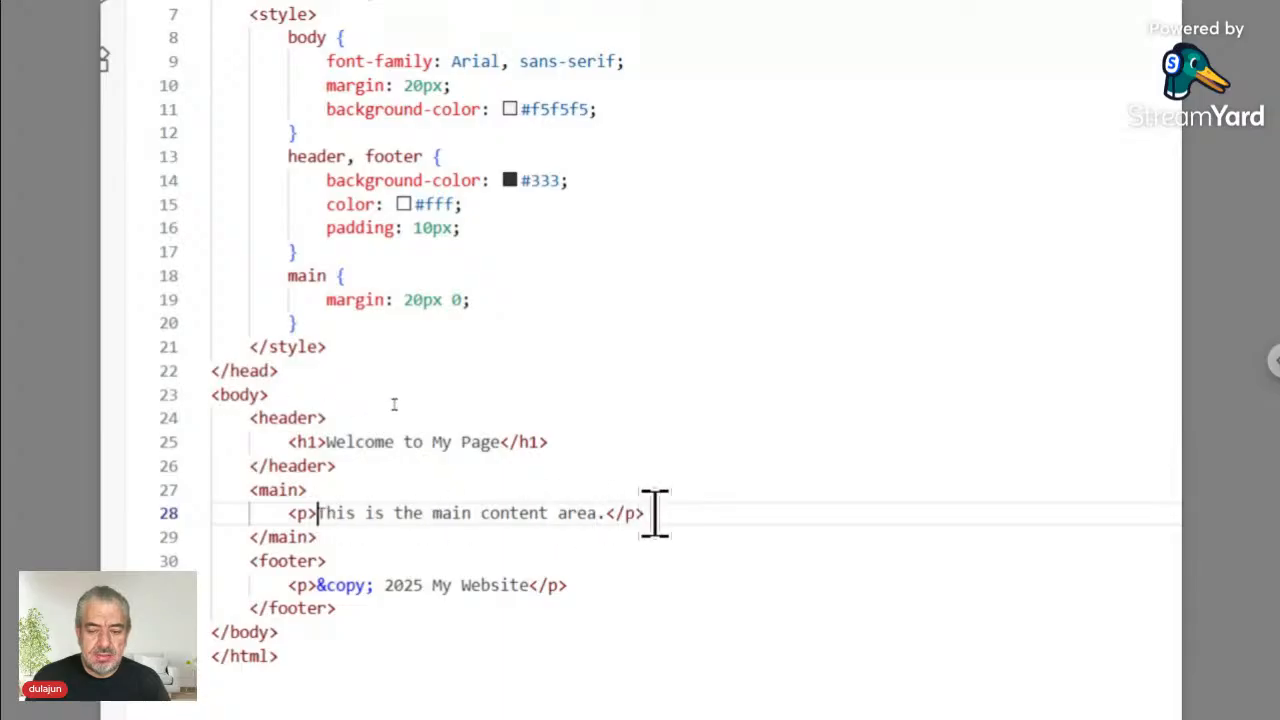
pyautogui.moveTo(655, 513); pyautogui.dragTo(289, 514)
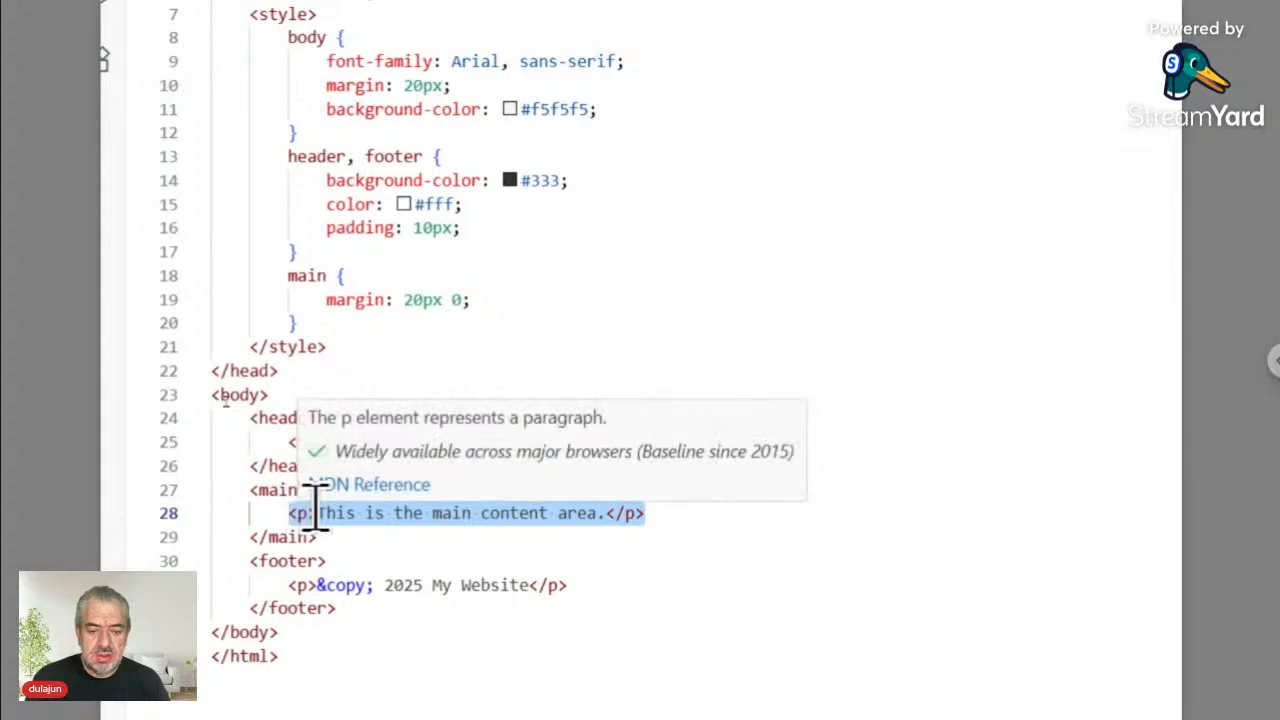
pyautogui.click(318, 513)
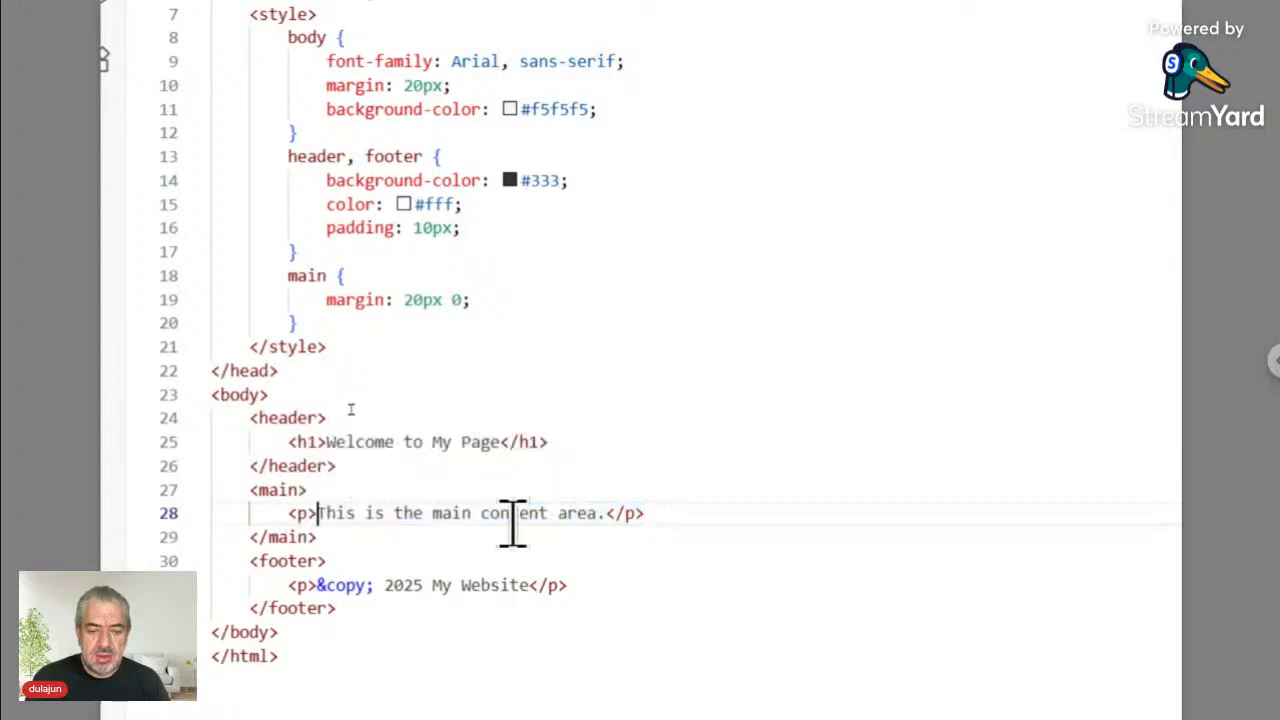
pyautogui.keyDown('shift'); pyautogui.click(604, 513); pyautogui.keyUp('shift')
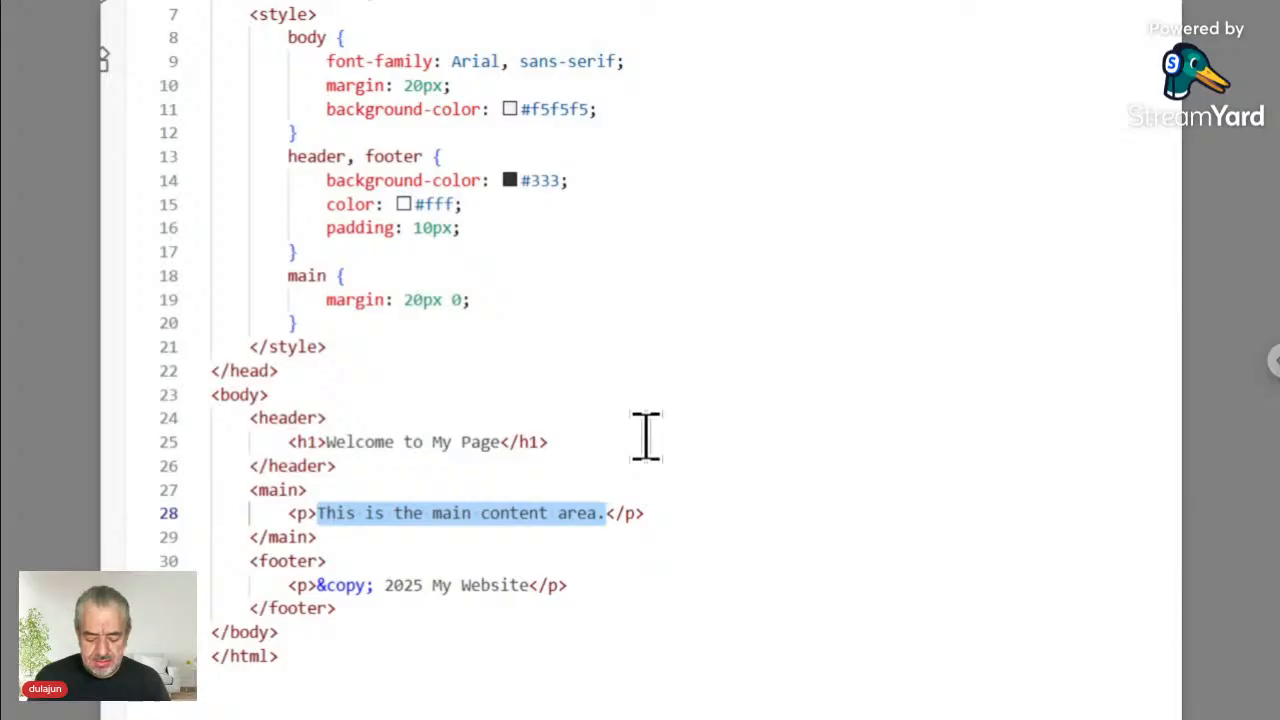
# - Replace the paragraph with a <ts> tag containing ./Content/.+Name.+ on line 28
pyautogui.write('<')
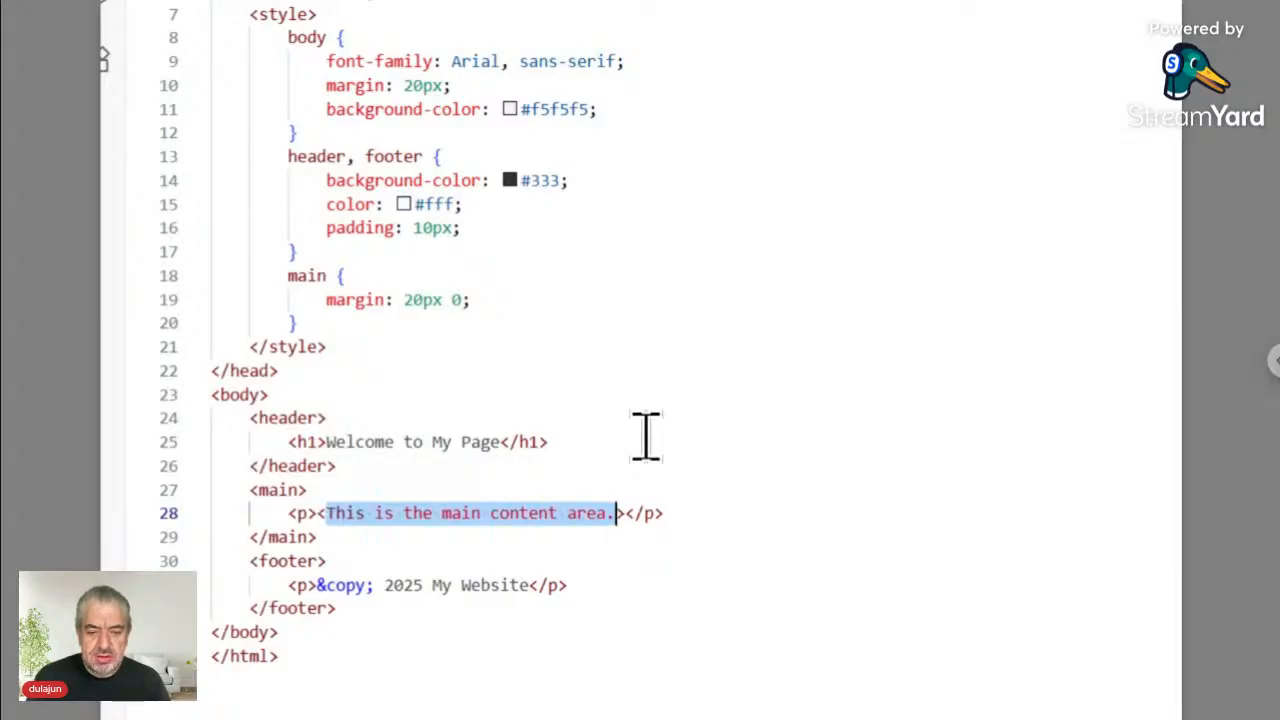
pyautogui.write('t')
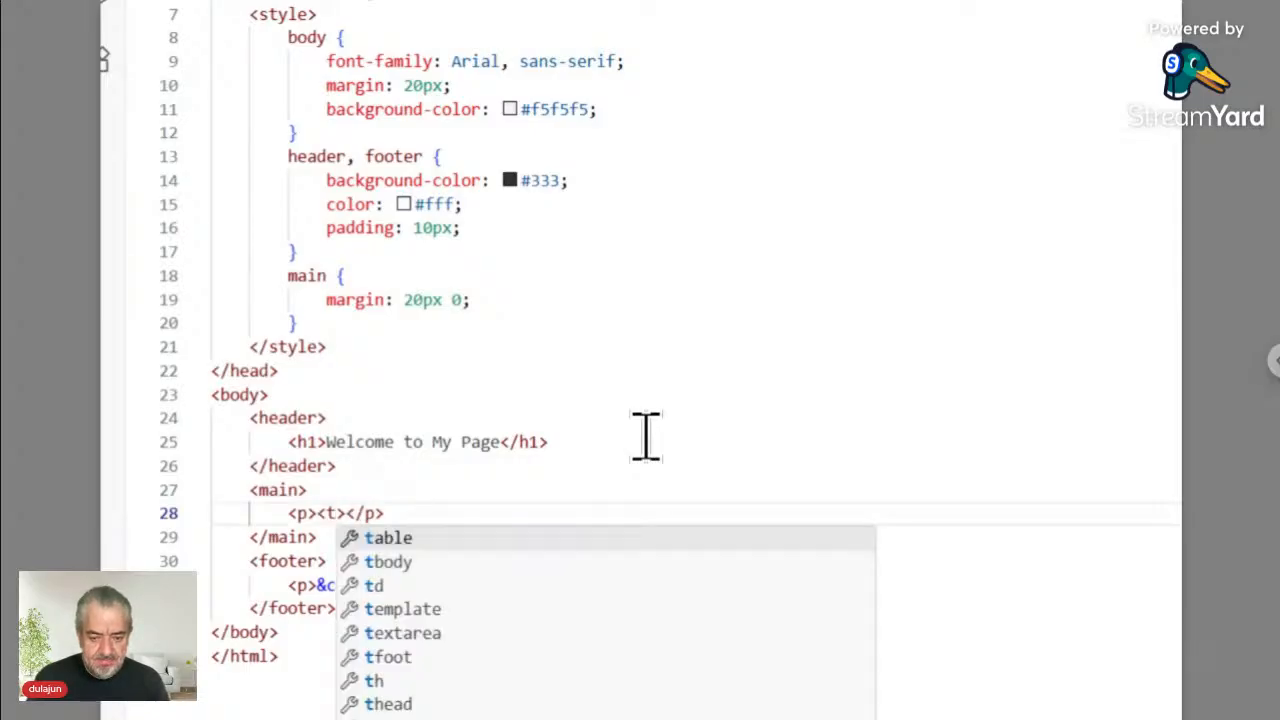
pyautogui.write('s')
pyautogui.press('Right')
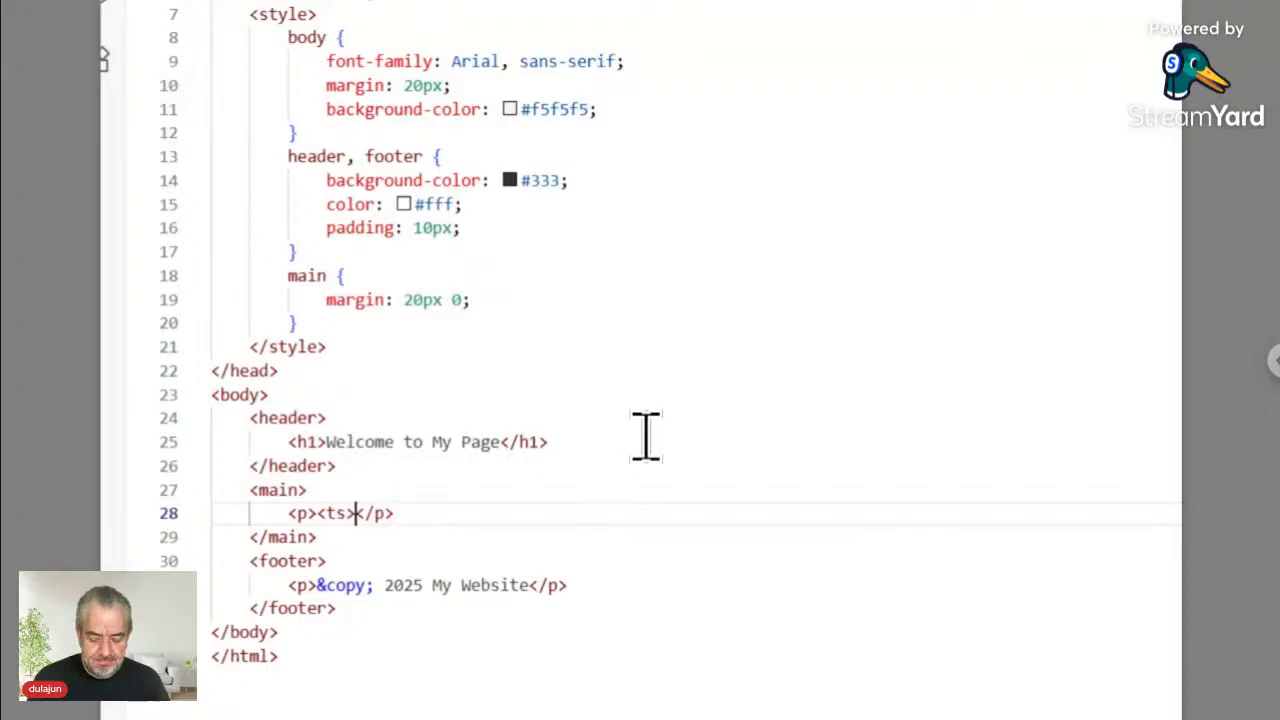
pyautogui.write('</')
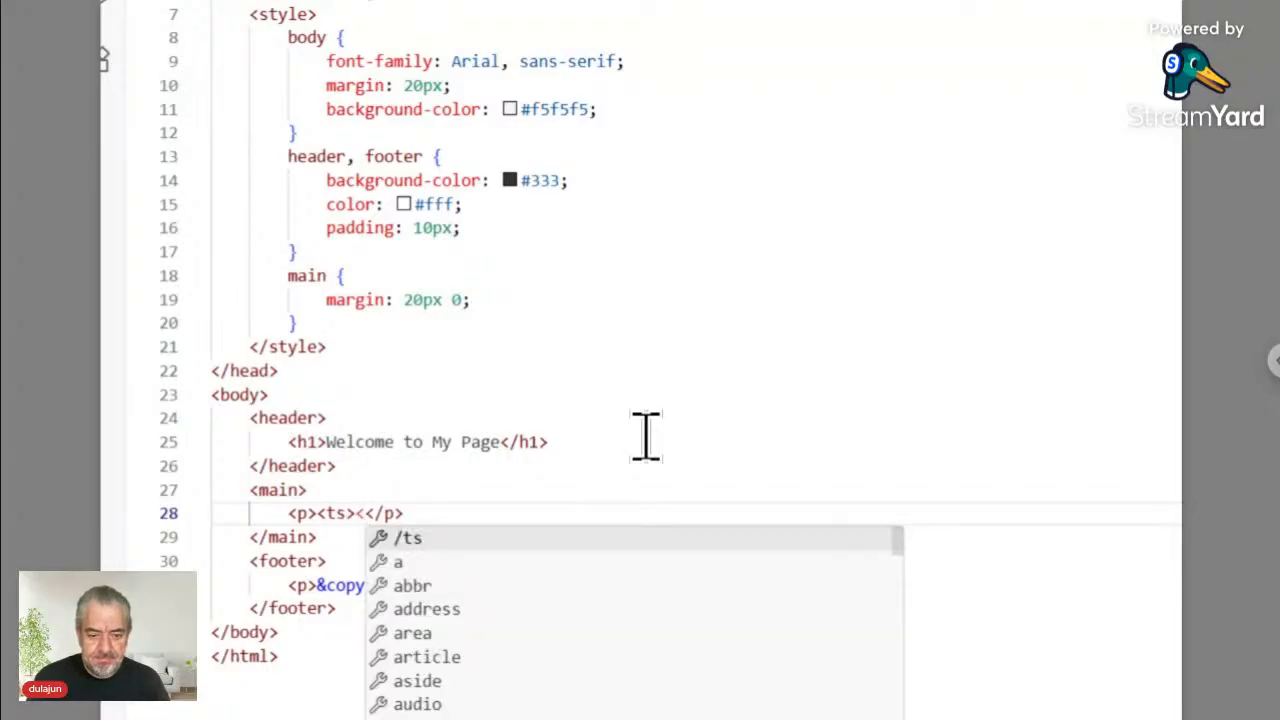
pyautogui.press('Return')
pyautogui.press('Left')
pyautogui.press('Left')
pyautogui.press('Left')
pyautogui.press('Left')
pyautogui.press('Left')
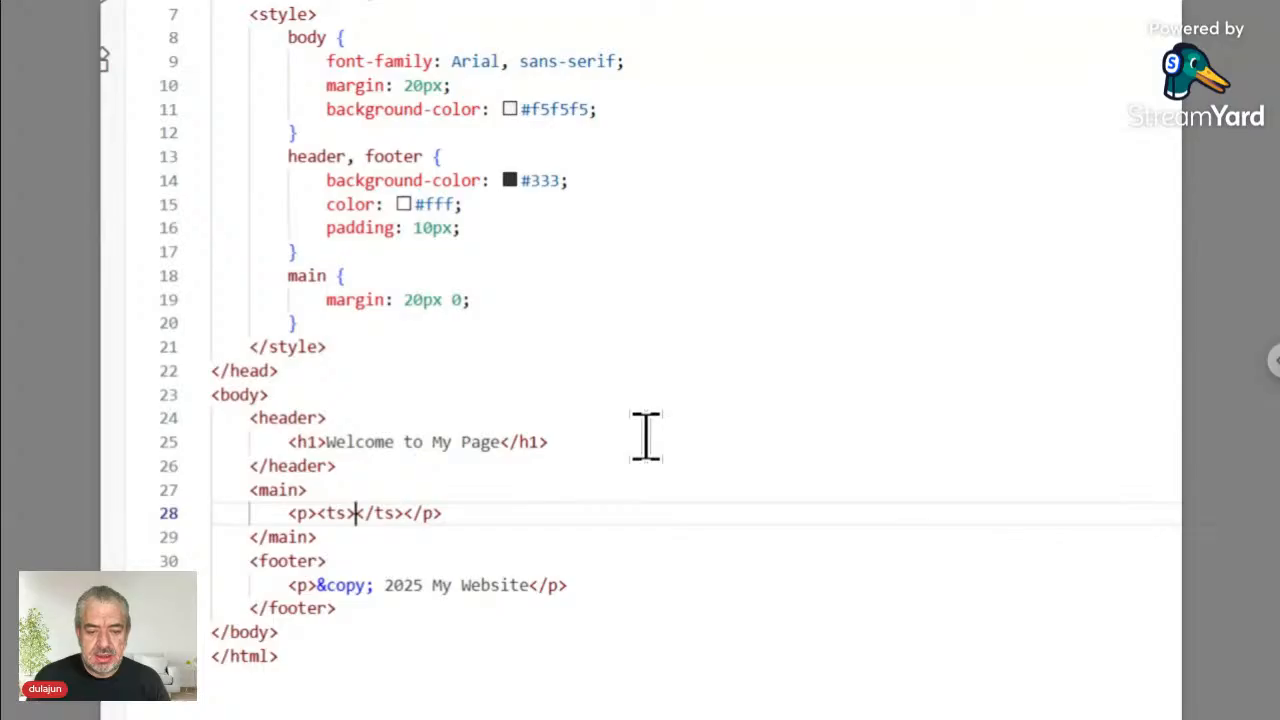
pyautogui.write('./')
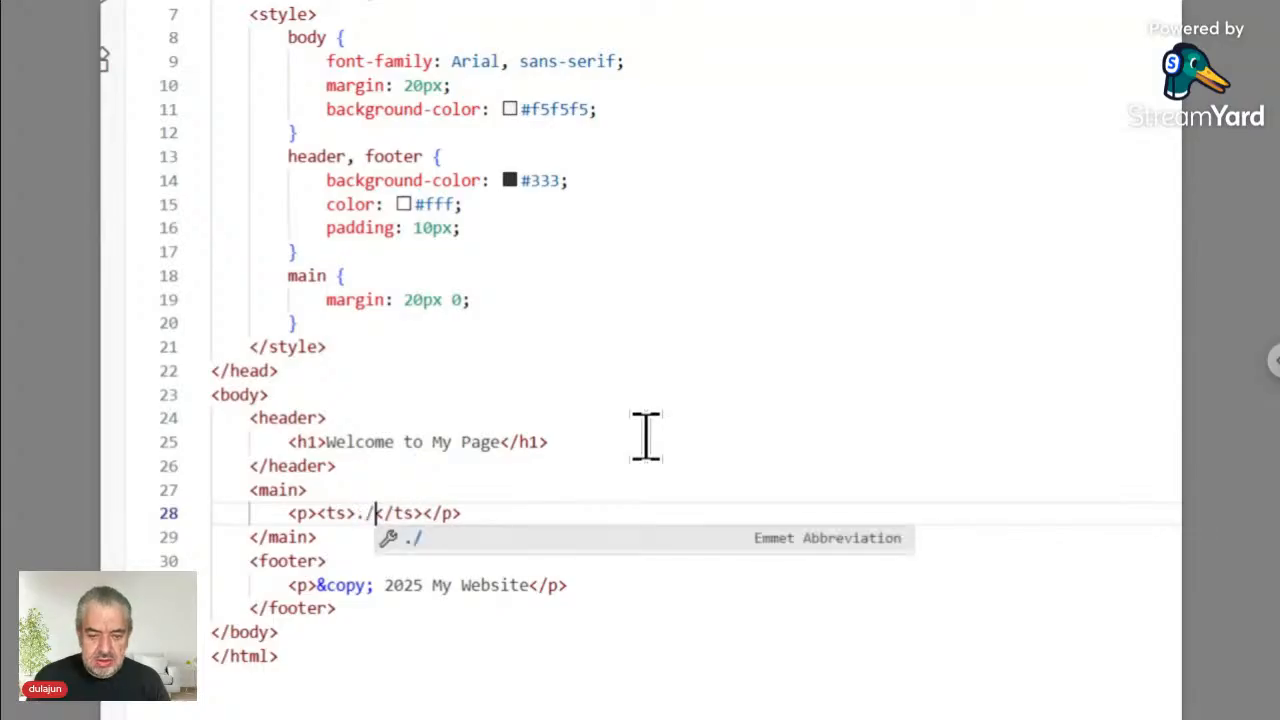
pyautogui.write('Con')
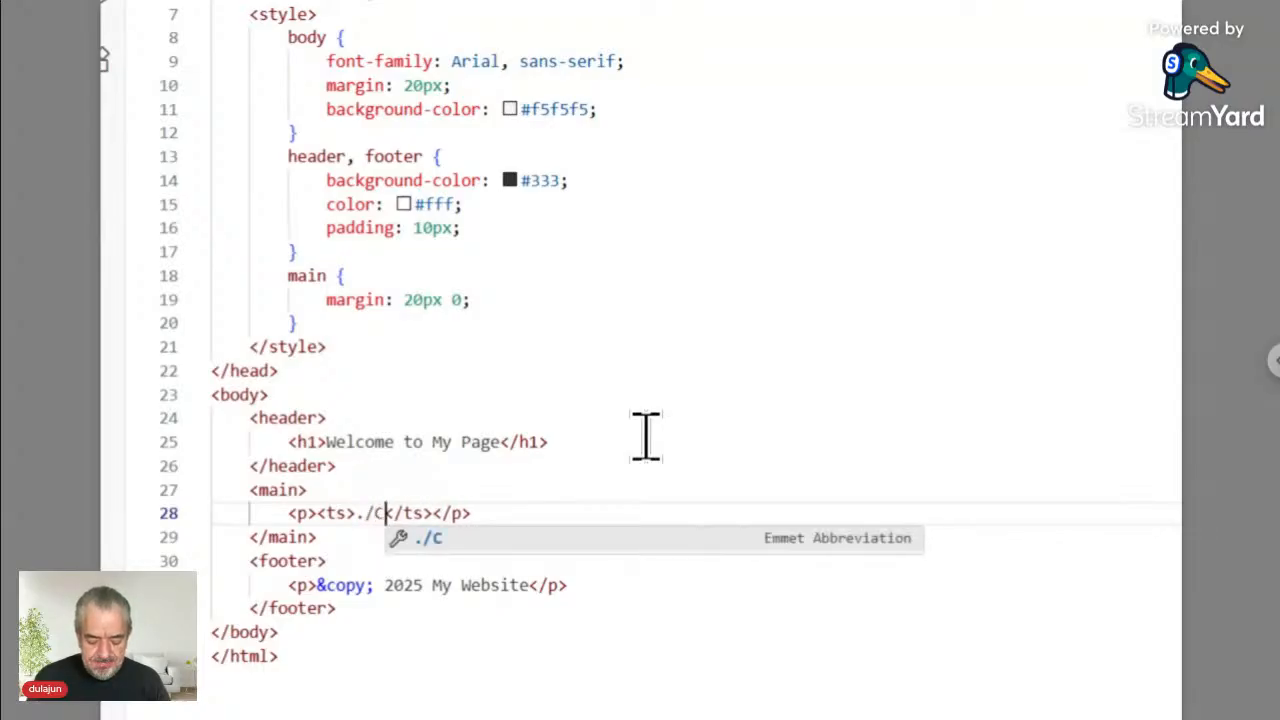
pyautogui.write('tent')
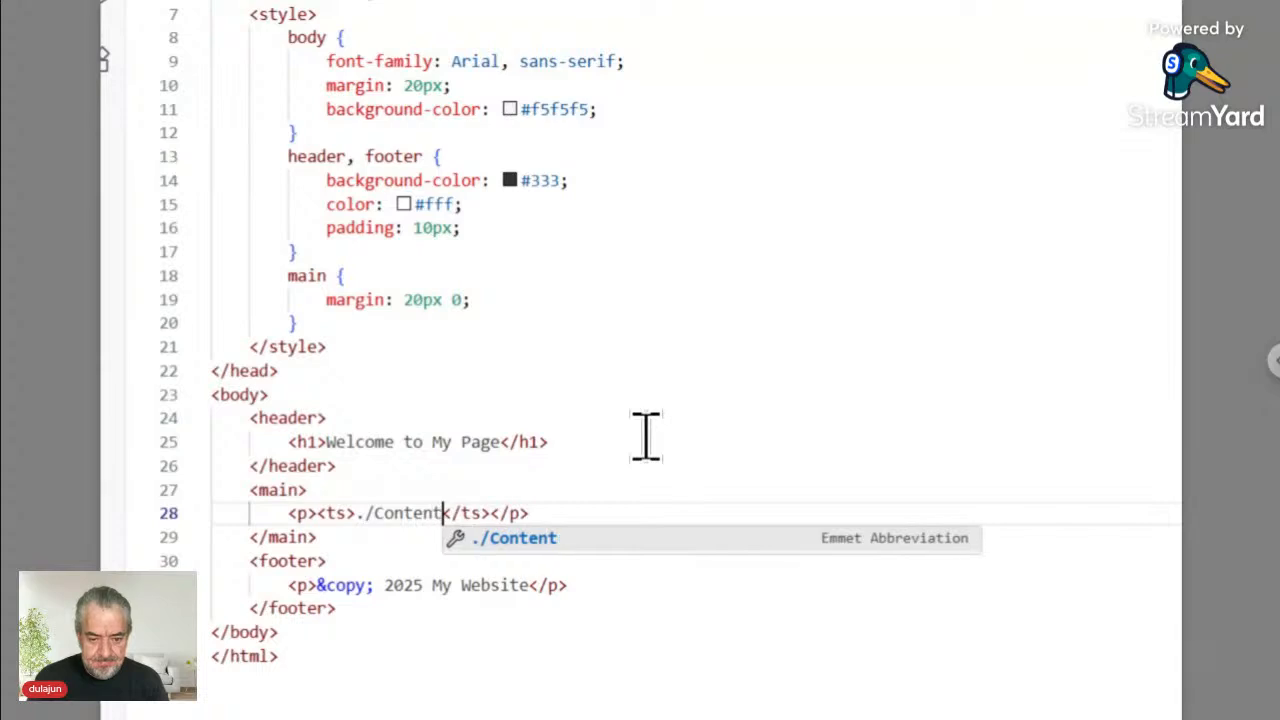
pyautogui.write('/')
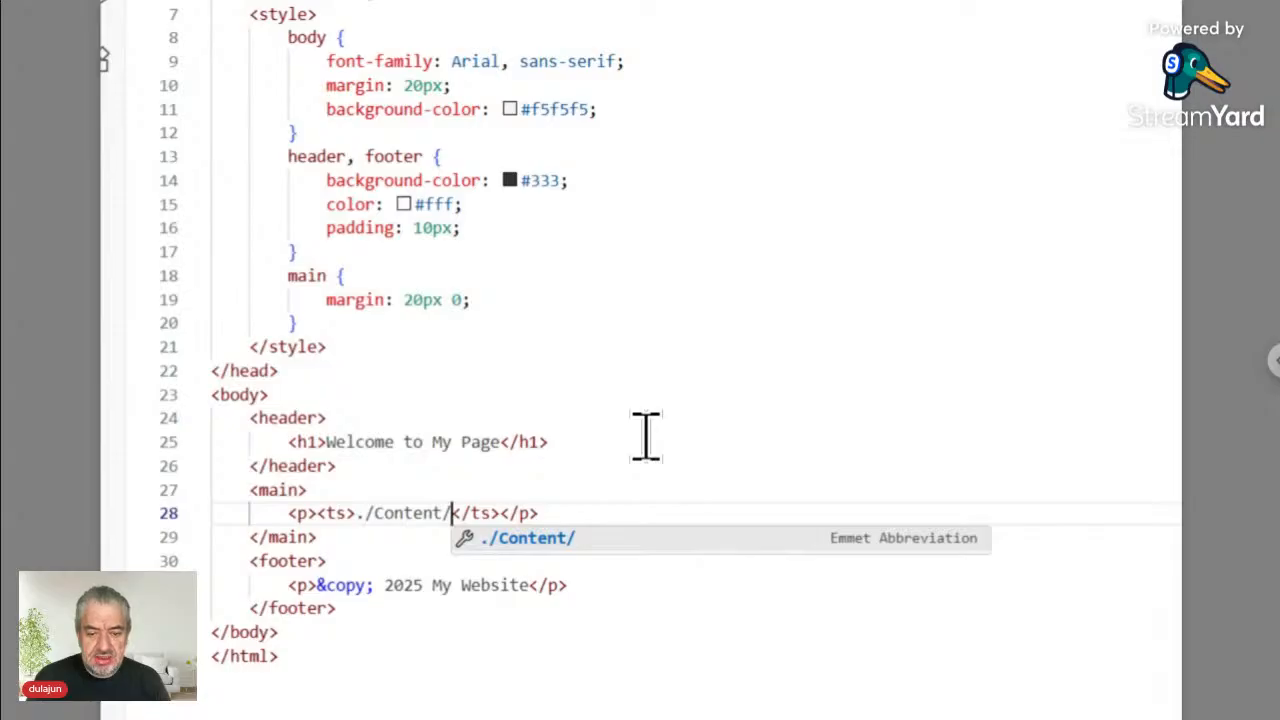
pyautogui.write('.')
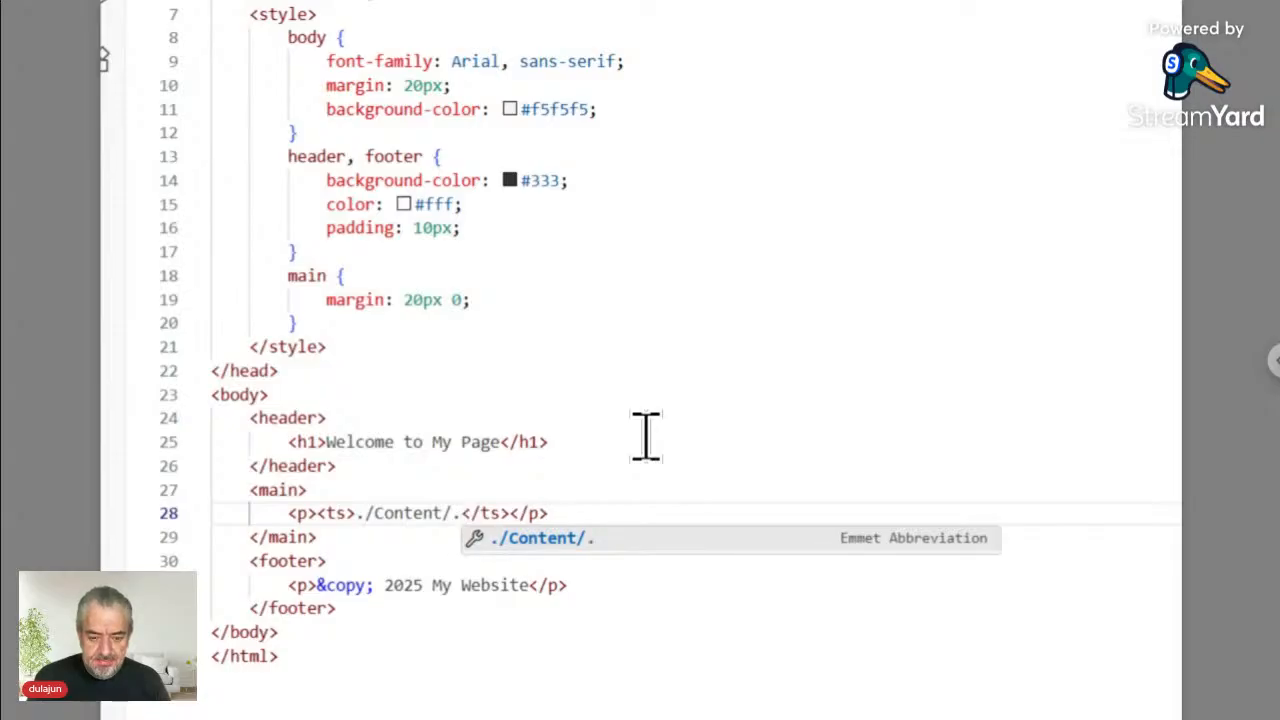
pyautogui.write('+')
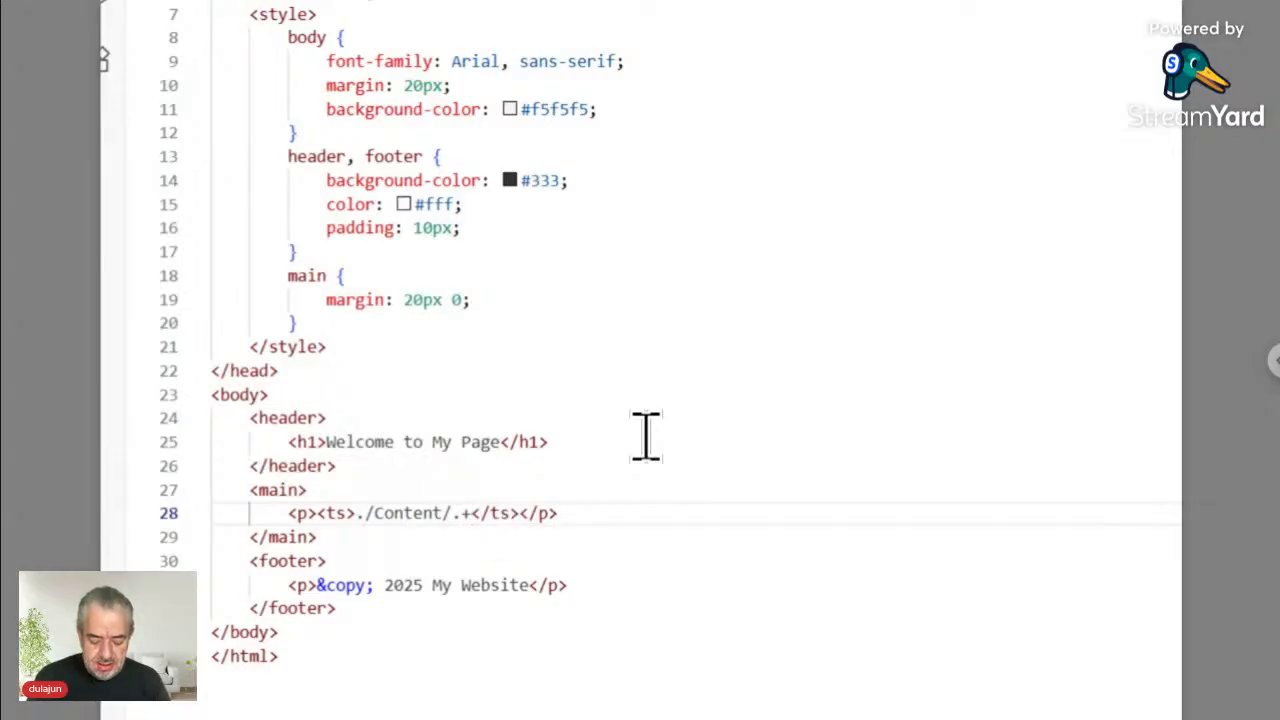
pyautogui.write('N')
pyautogui.write('e')
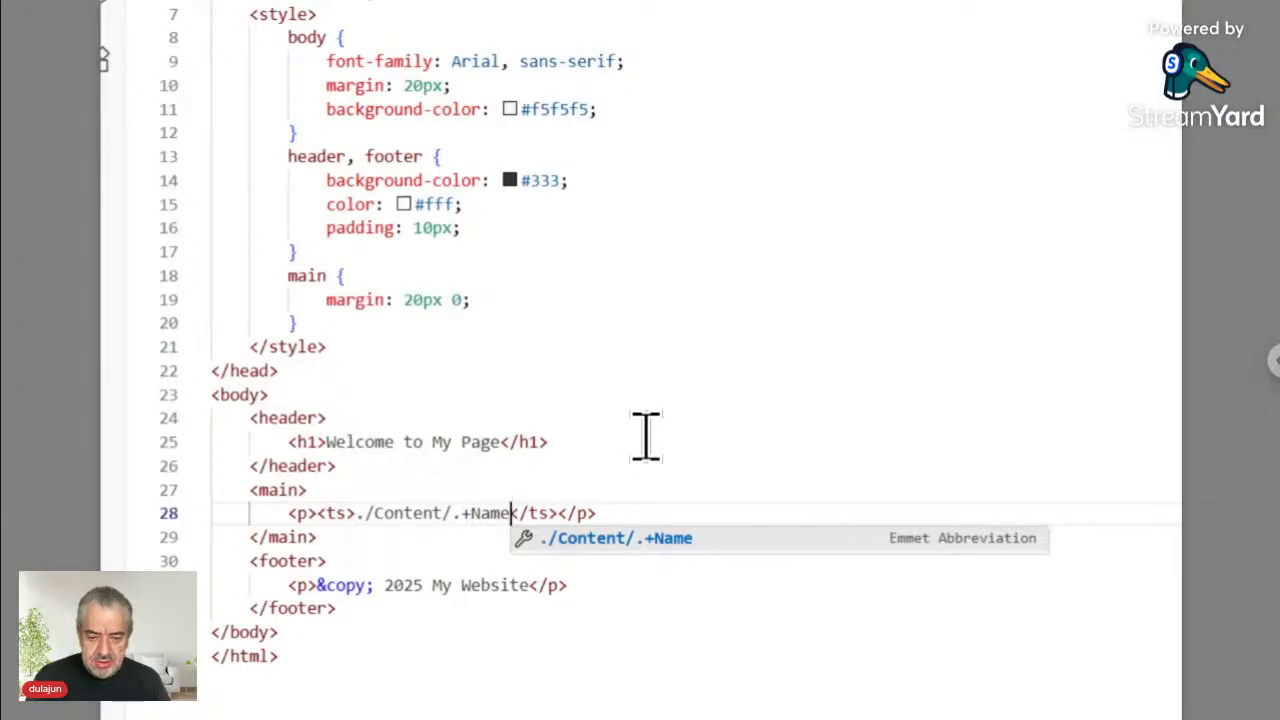
pyautogui.write('.+')
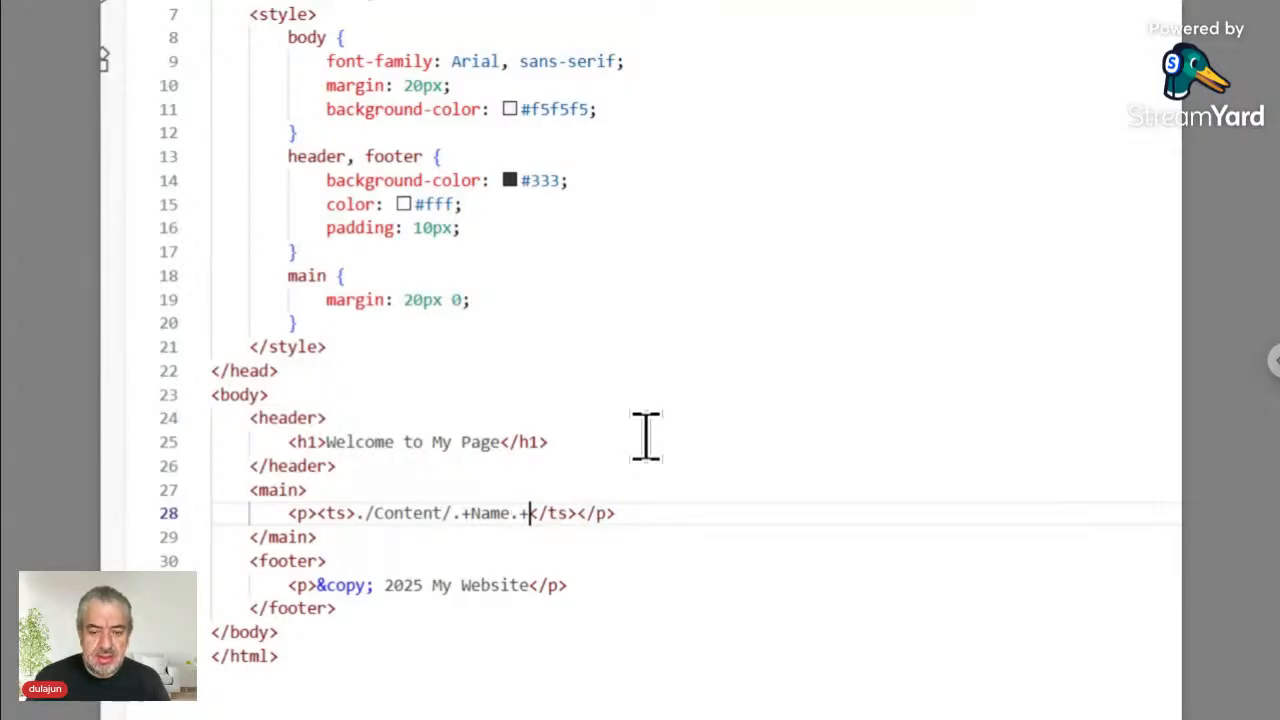
pyautogui.press('Left')
pyautogui.press('Left')
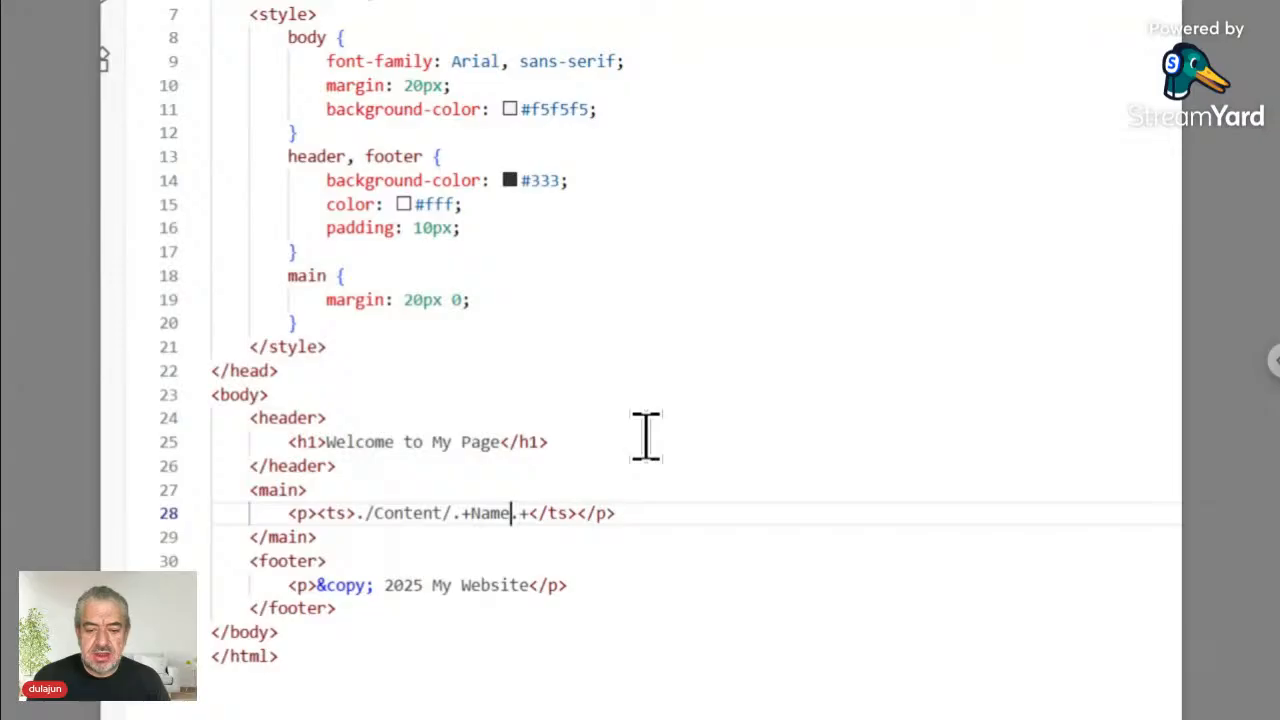
pyautogui.press('Left')
pyautogui.press('Left')
pyautogui.press('Left')
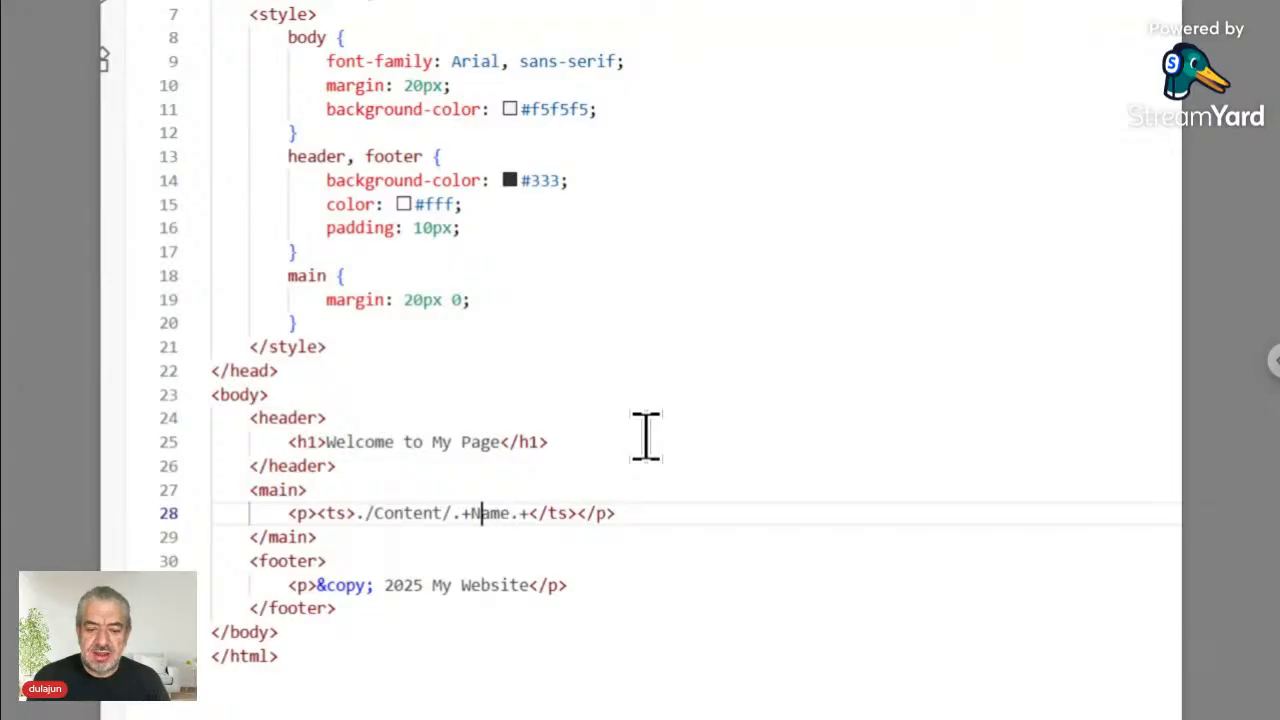
pyautogui.hotkey('shift', 'Right')
pyautogui.hotkey('shift', 'Right')
pyautogui.hotkey('shift', 'Right')
pyautogui.hotkey('shift', 'Right')
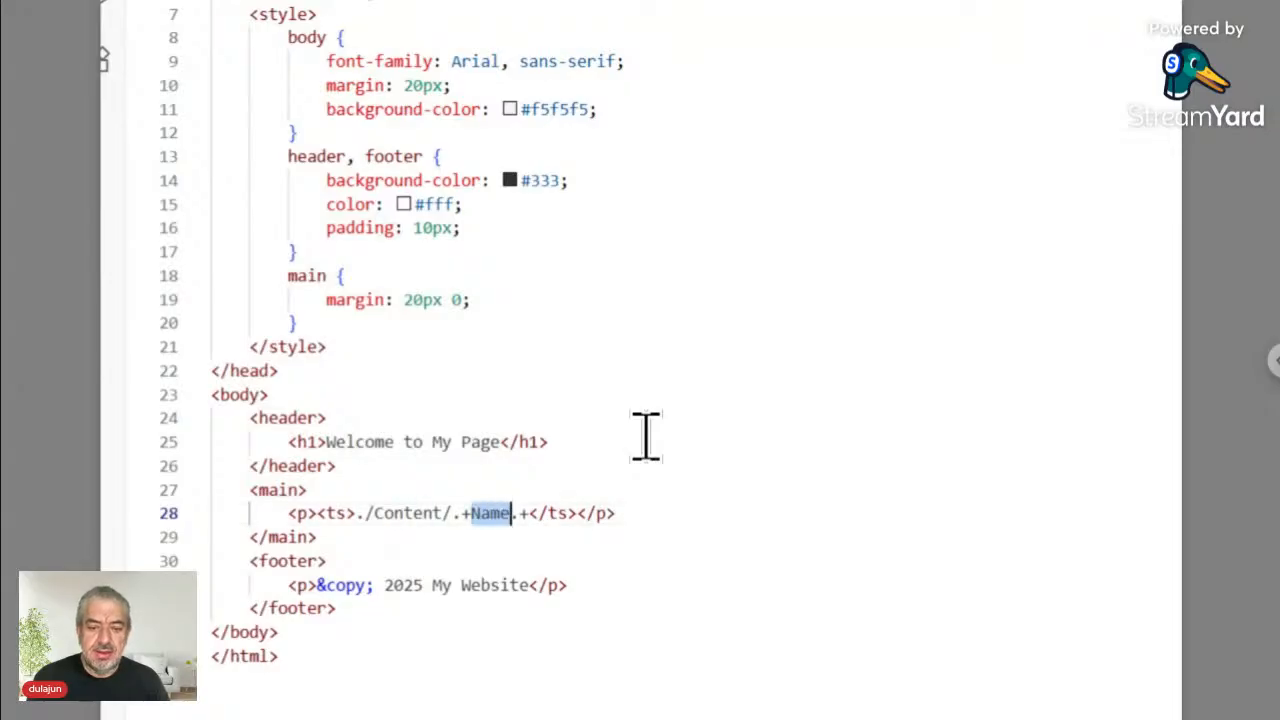
pyautogui.press('Right')
pyautogui.press('Right')
pyautogui.press('Right')
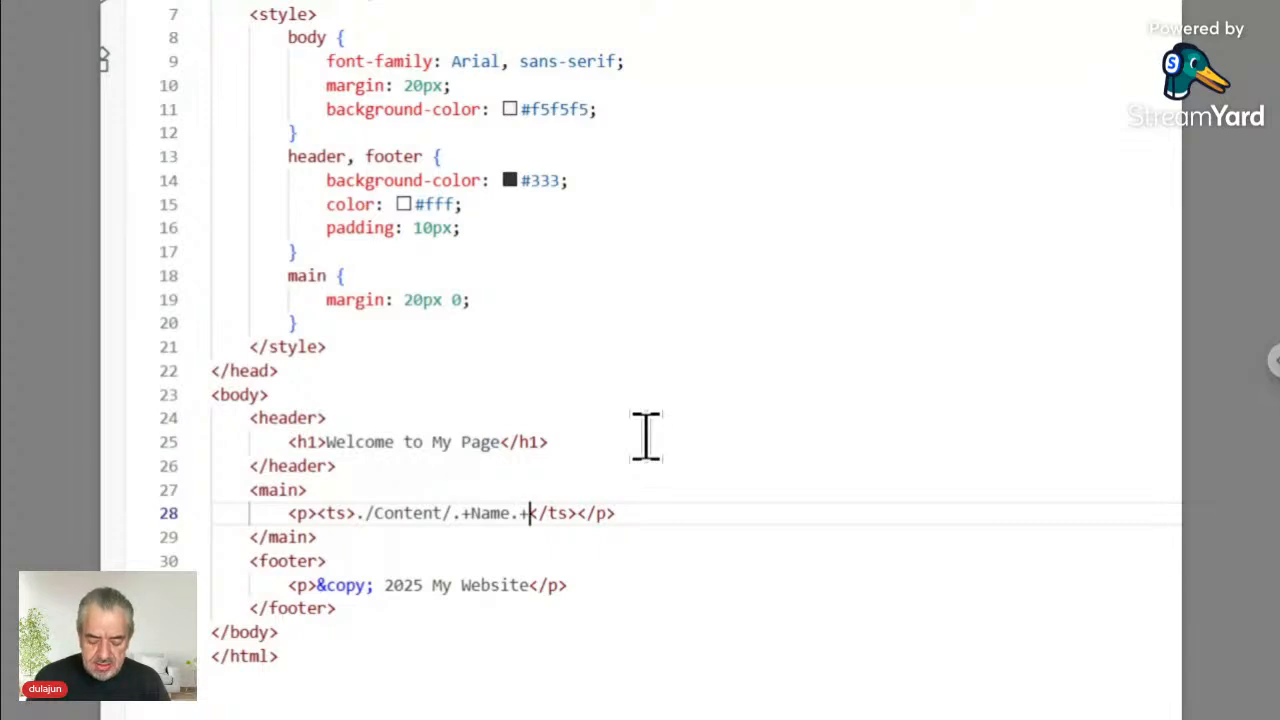
# - Add a <place> marker before </ts>, removing the auto-inserted closing tag, and select it
pyautogui.write('<p')
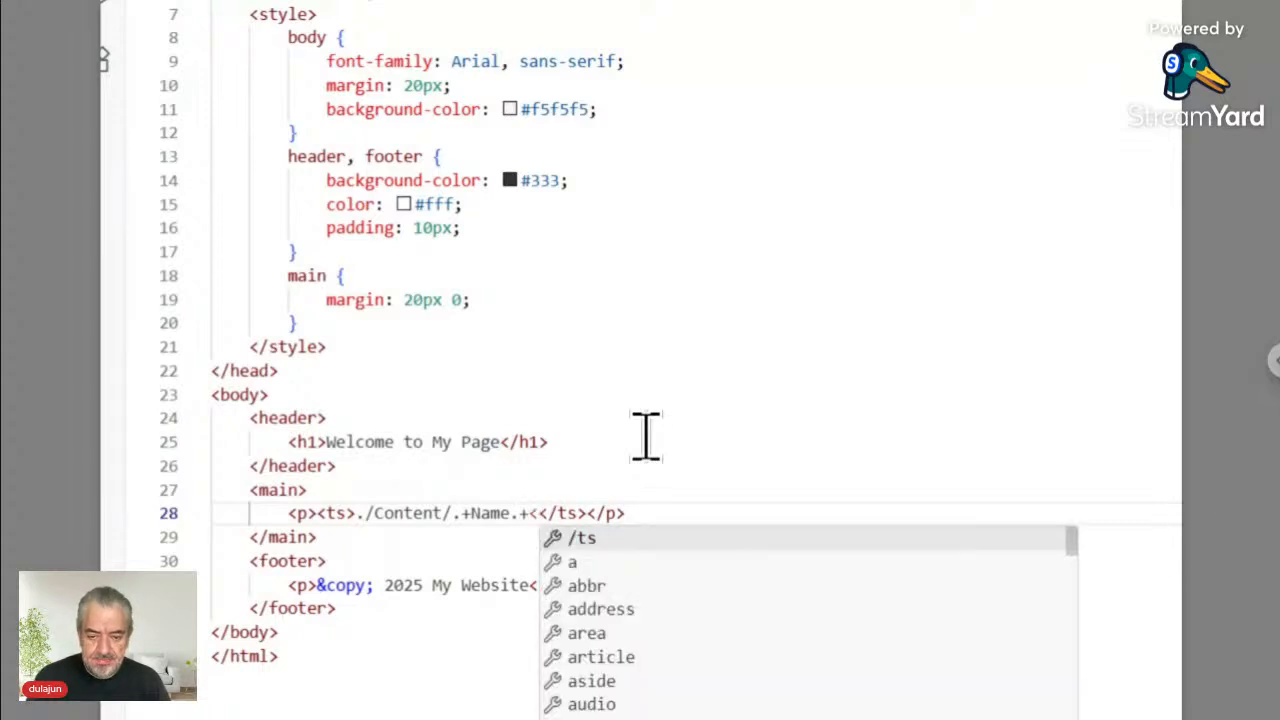
pyautogui.write('lace')
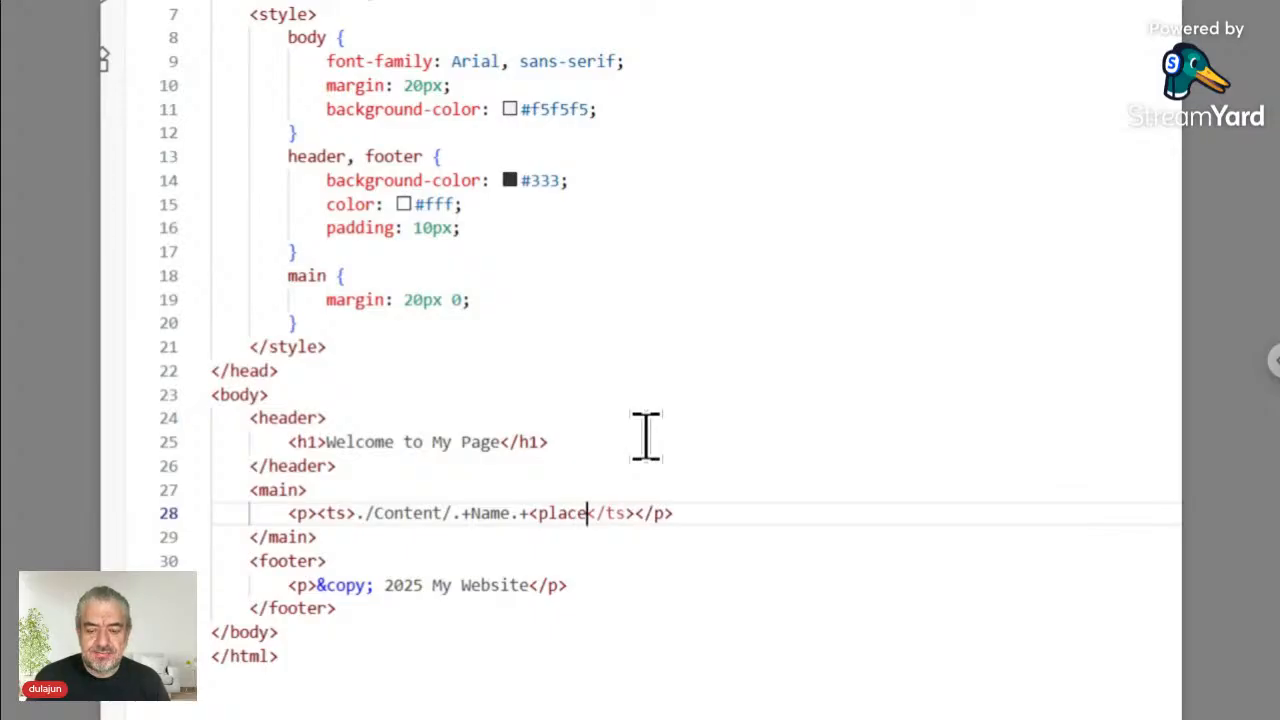
pyautogui.write('></place>')
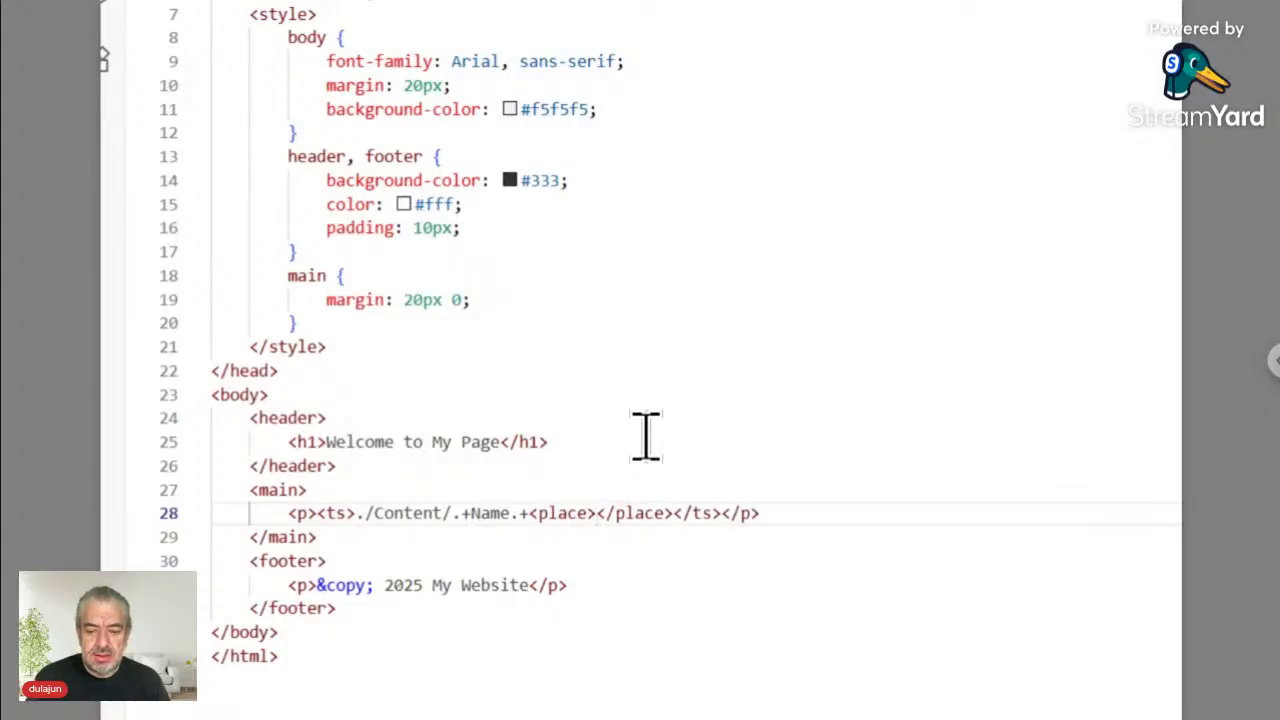
pyautogui.hotkey('ctrl', 'z')
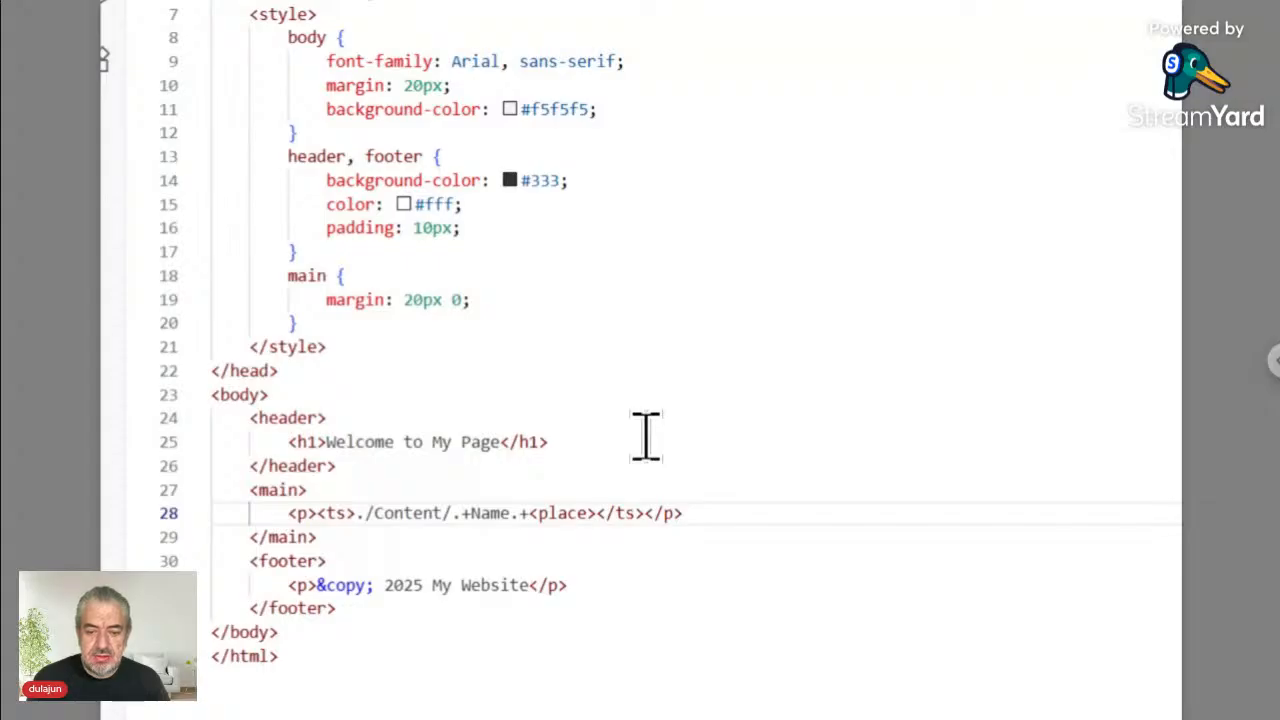
pyautogui.press('Left')
pyautogui.press('Left')
pyautogui.press('Right')
pyautogui.hotkey('shift', 'Left')
pyautogui.hotkey('shift', 'Left')
pyautogui.hotkey('shift', 'Left')
pyautogui.hotkey('shift', 'Left')
pyautogui.hotkey('shift', 'Left')
pyautogui.hotkey('shift', 'Left')
pyautogui.hotkey('shift', 'Left')
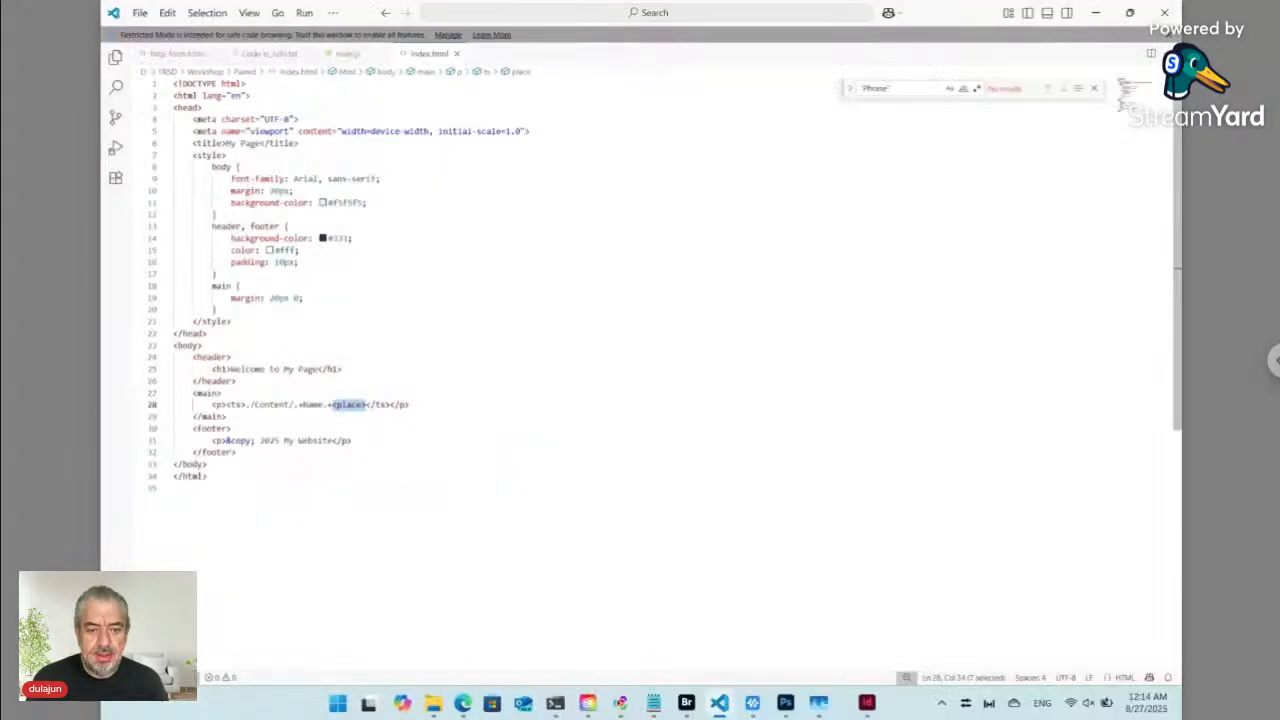
# - Reload the form in Edge, preview the web page, then close the preview
pyautogui.click(476, 704)
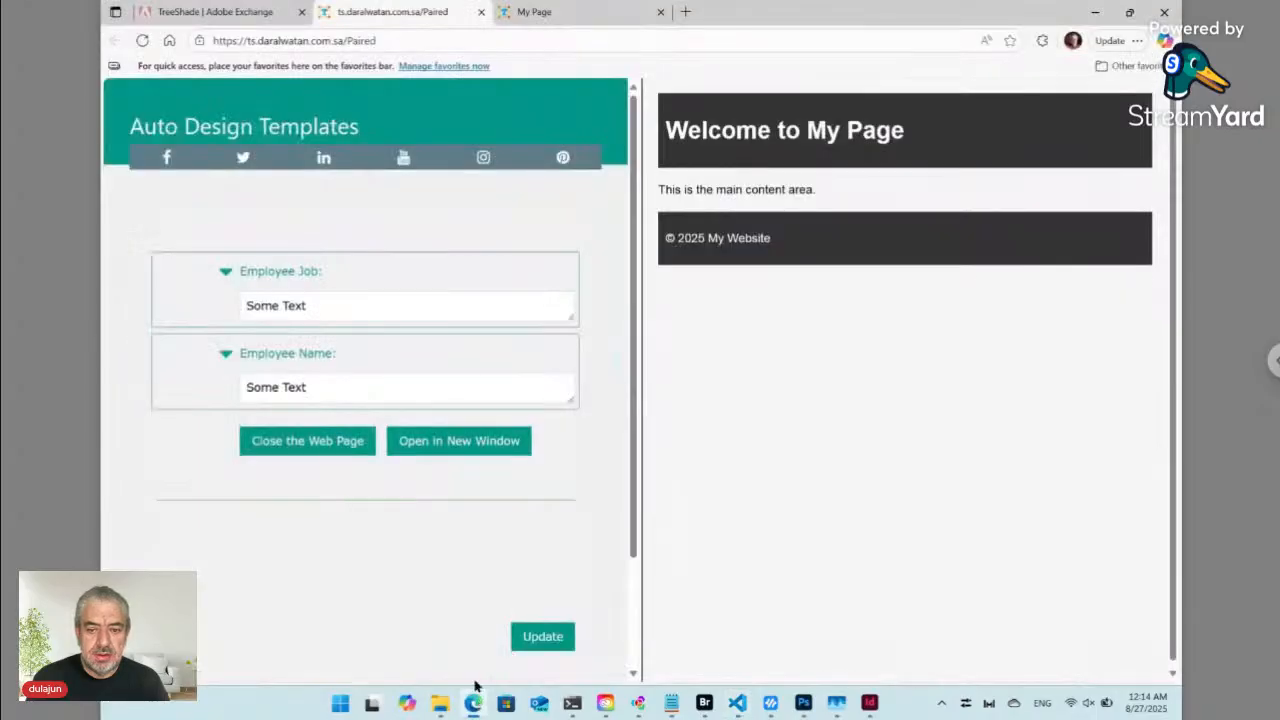
pyautogui.click(142, 40)
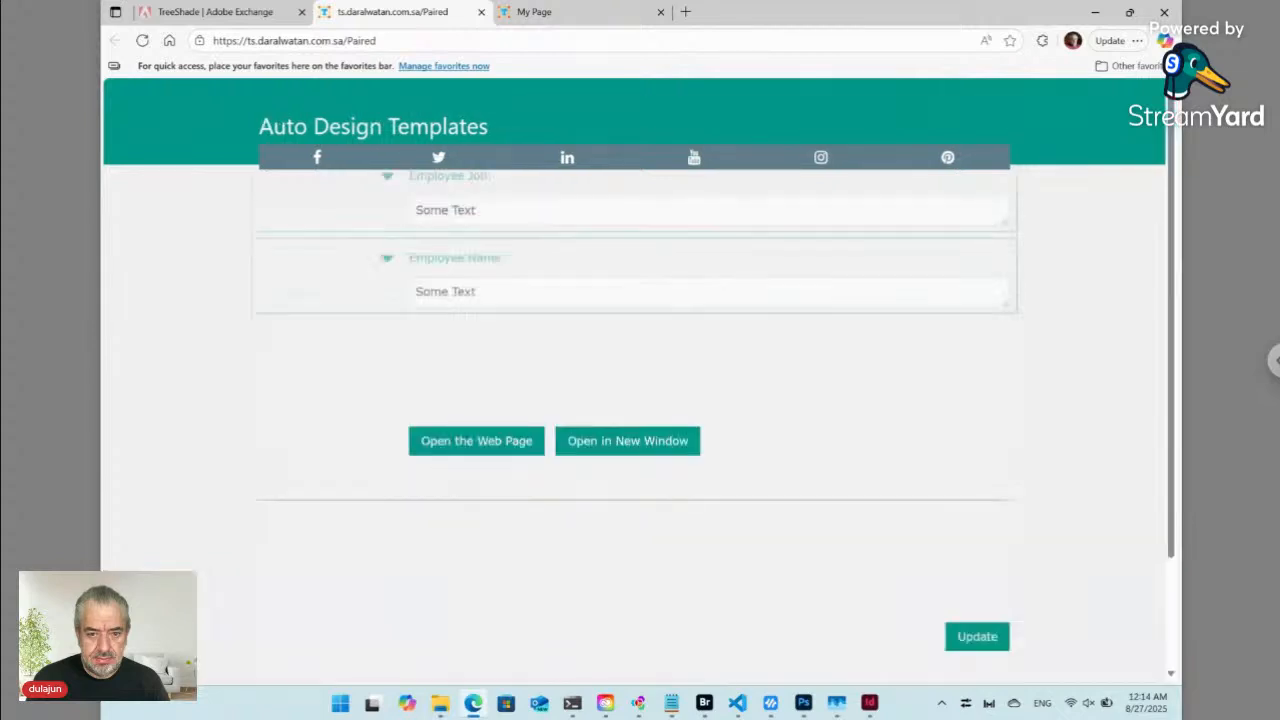
pyautogui.click(485, 440)
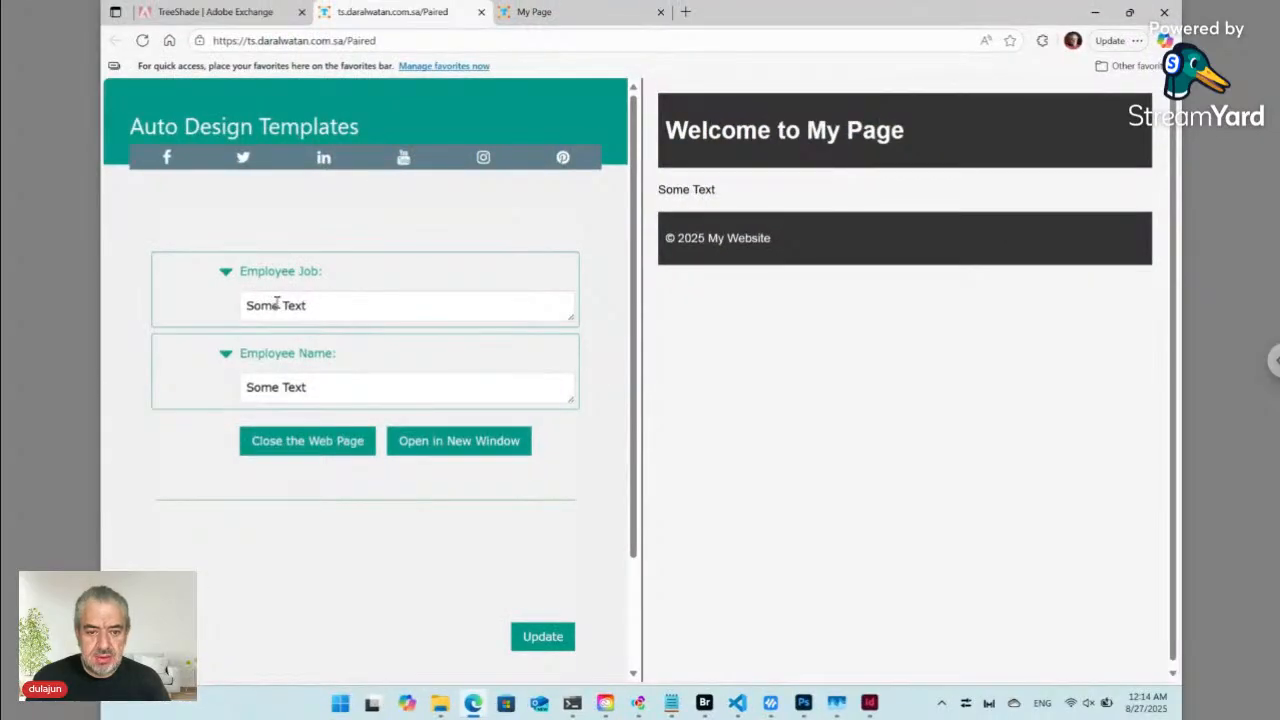
pyautogui.click(297, 389)
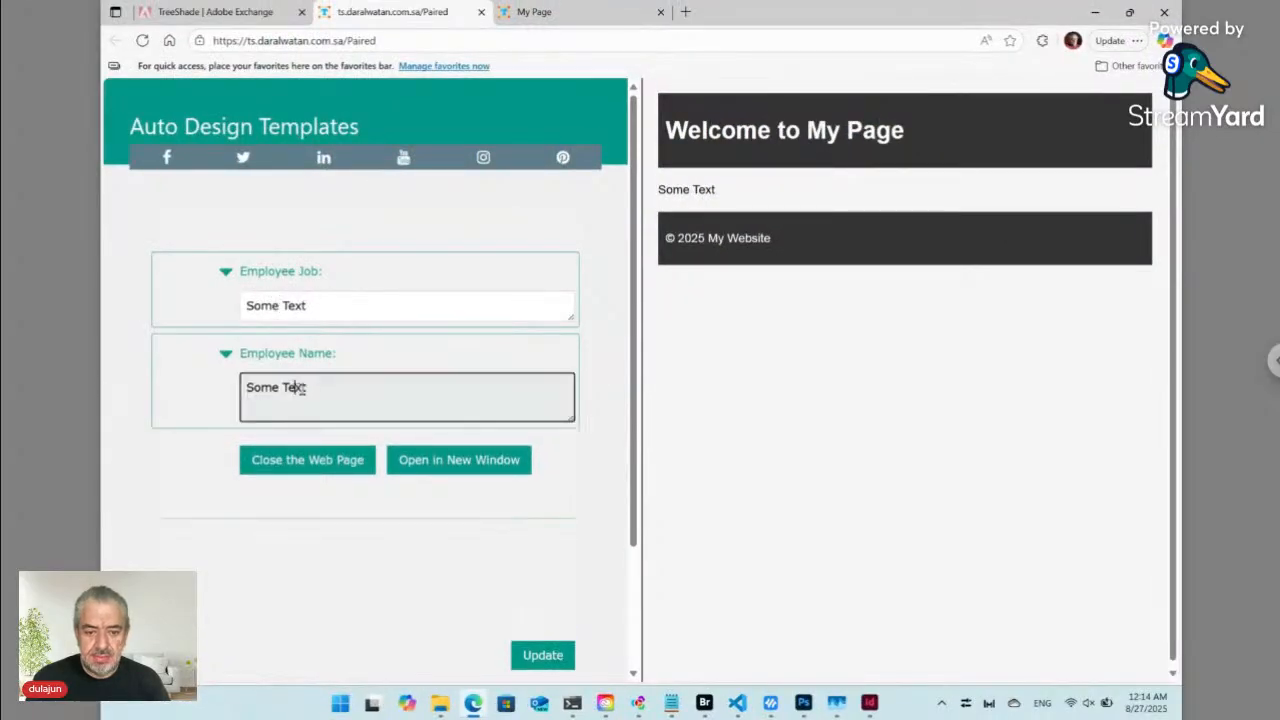
pyautogui.click(278, 465)
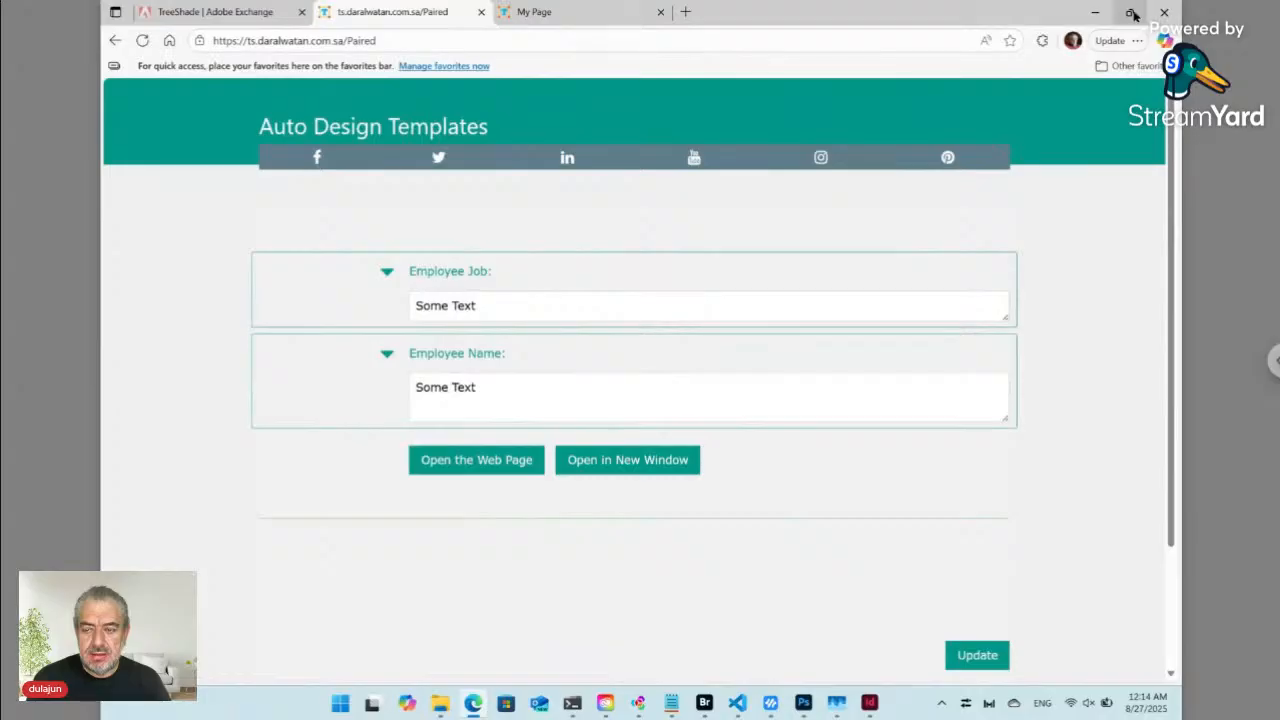
# - Snap Edge to the left half of the screen and Bridge to the right half
pyautogui.moveTo(1130, 12)
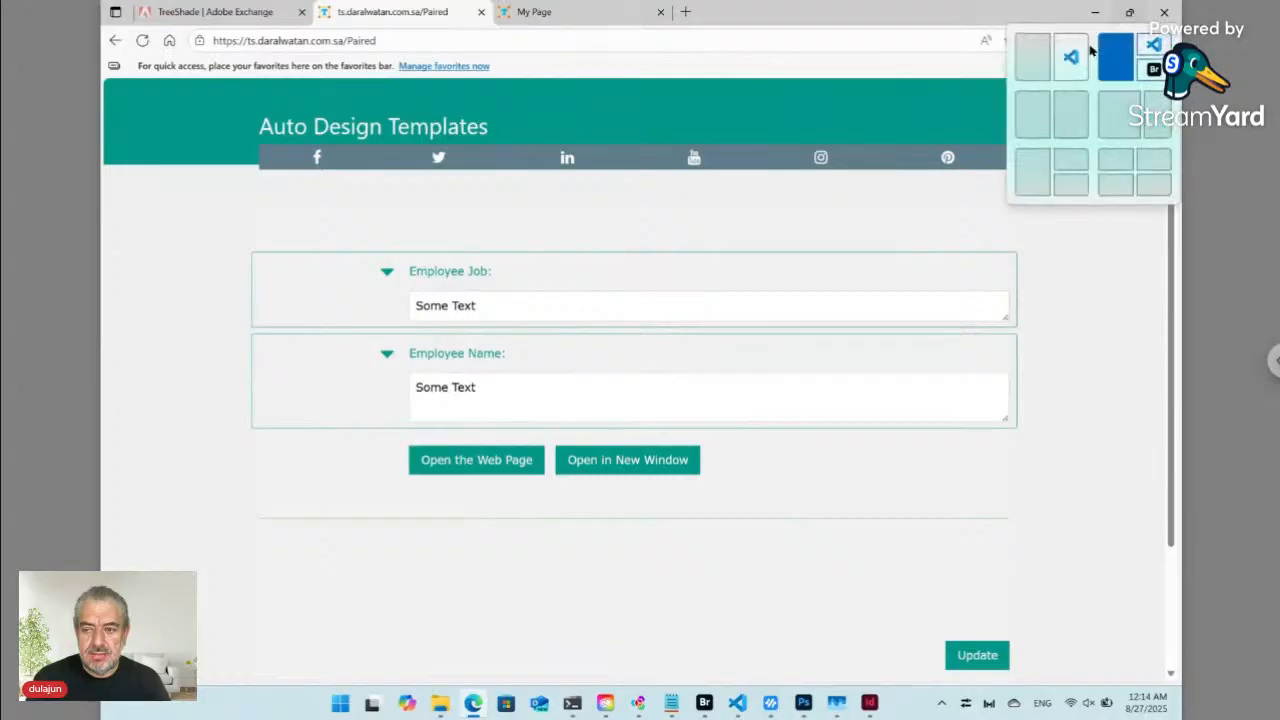
pyautogui.click(1036, 112)
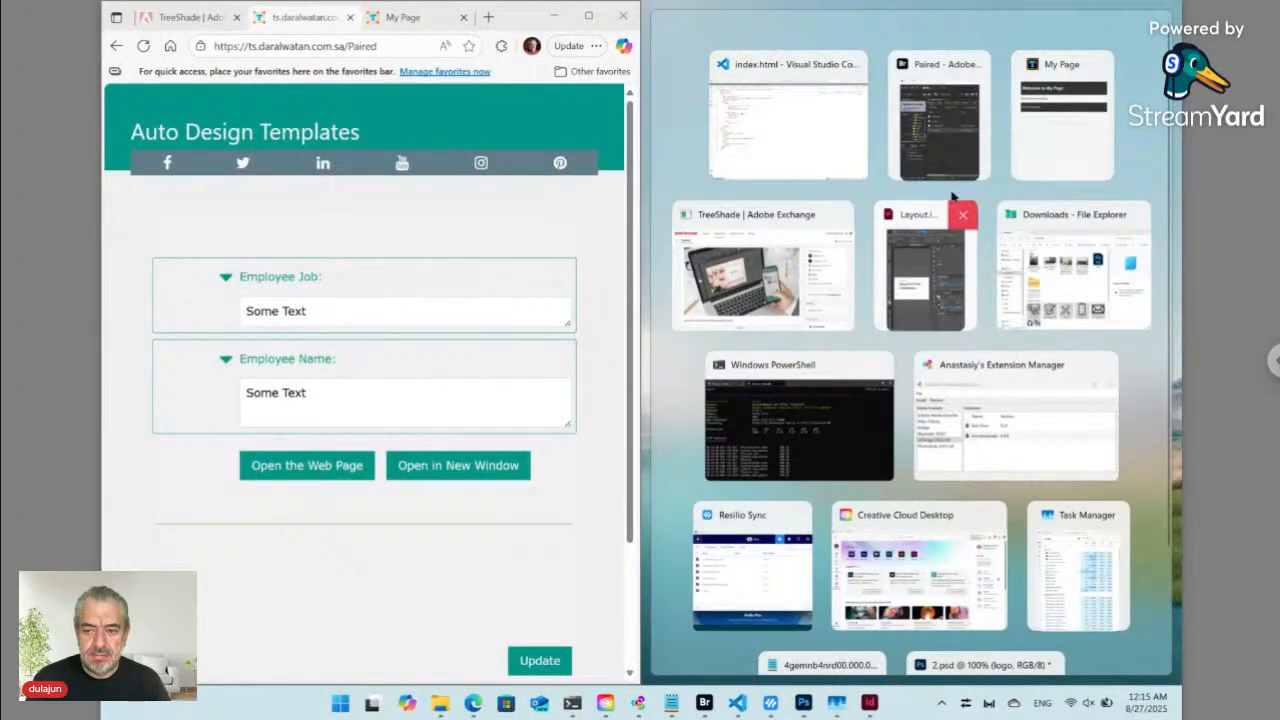
pyautogui.click(949, 152)
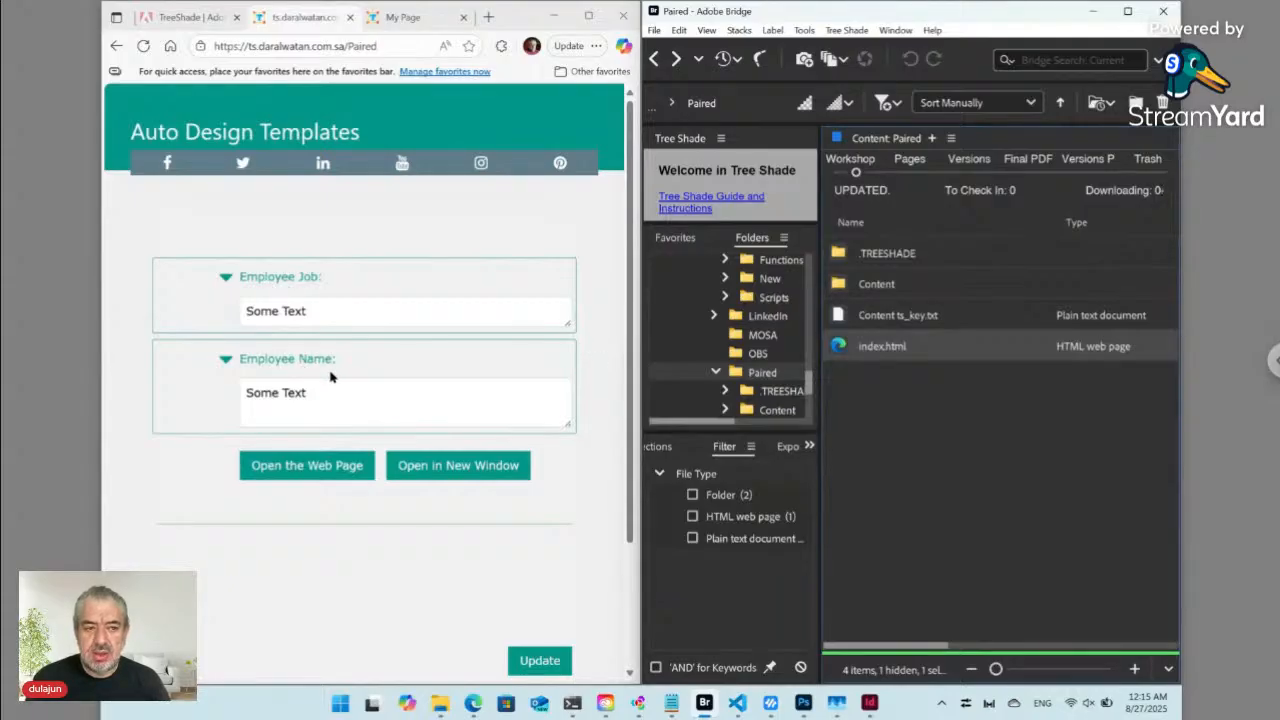
# - In the Content folder, drag Employee Name.txt above Employee Job.txt
pyautogui.click(870, 289)
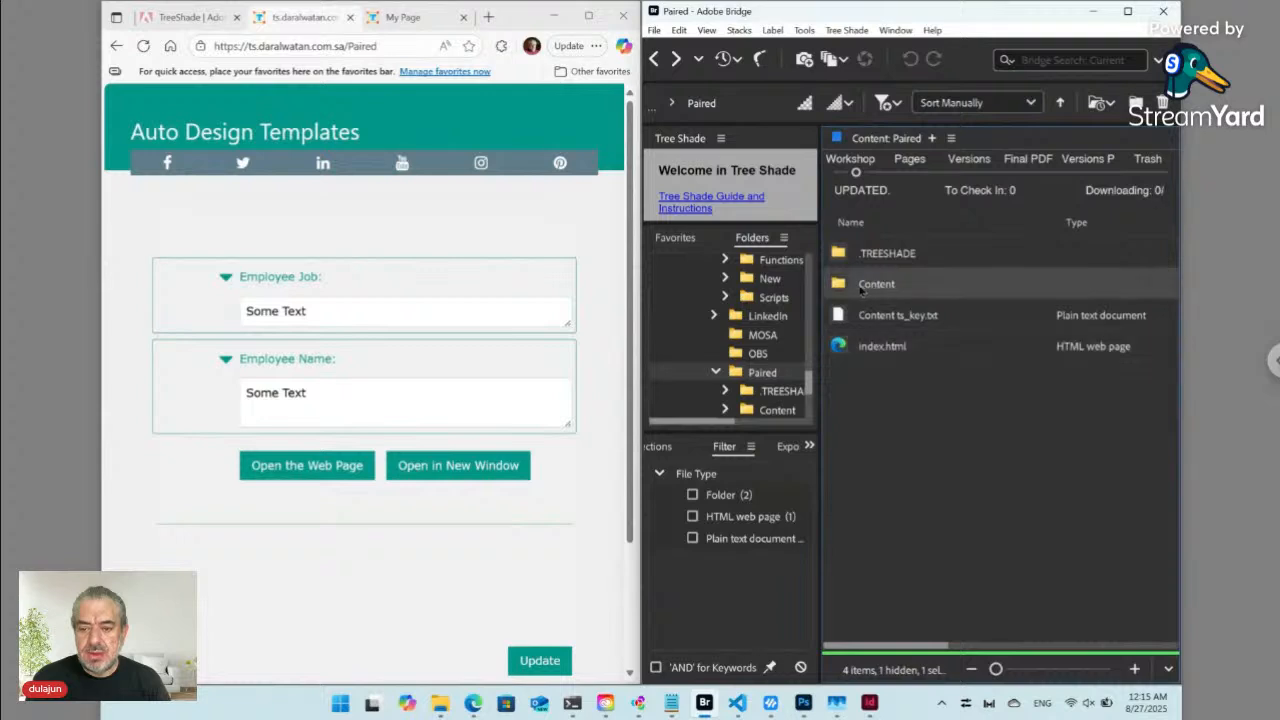
pyautogui.doubleClick(847, 288)
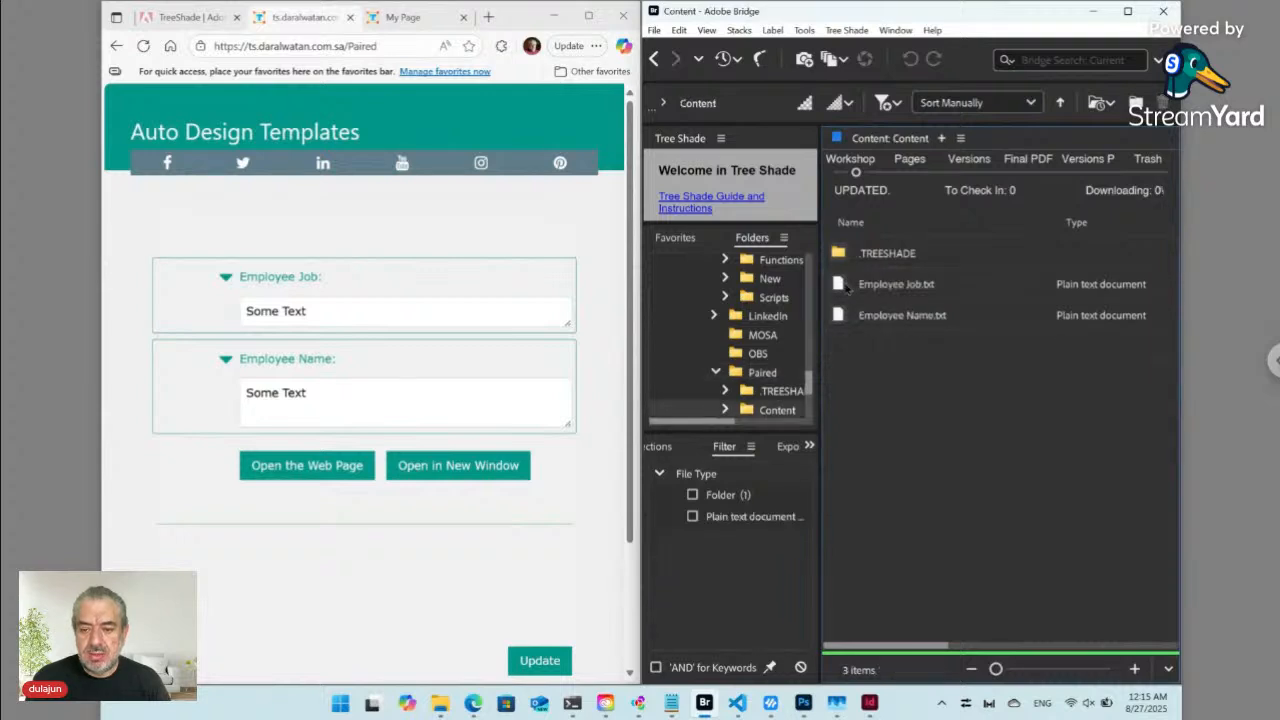
pyautogui.click(882, 317)
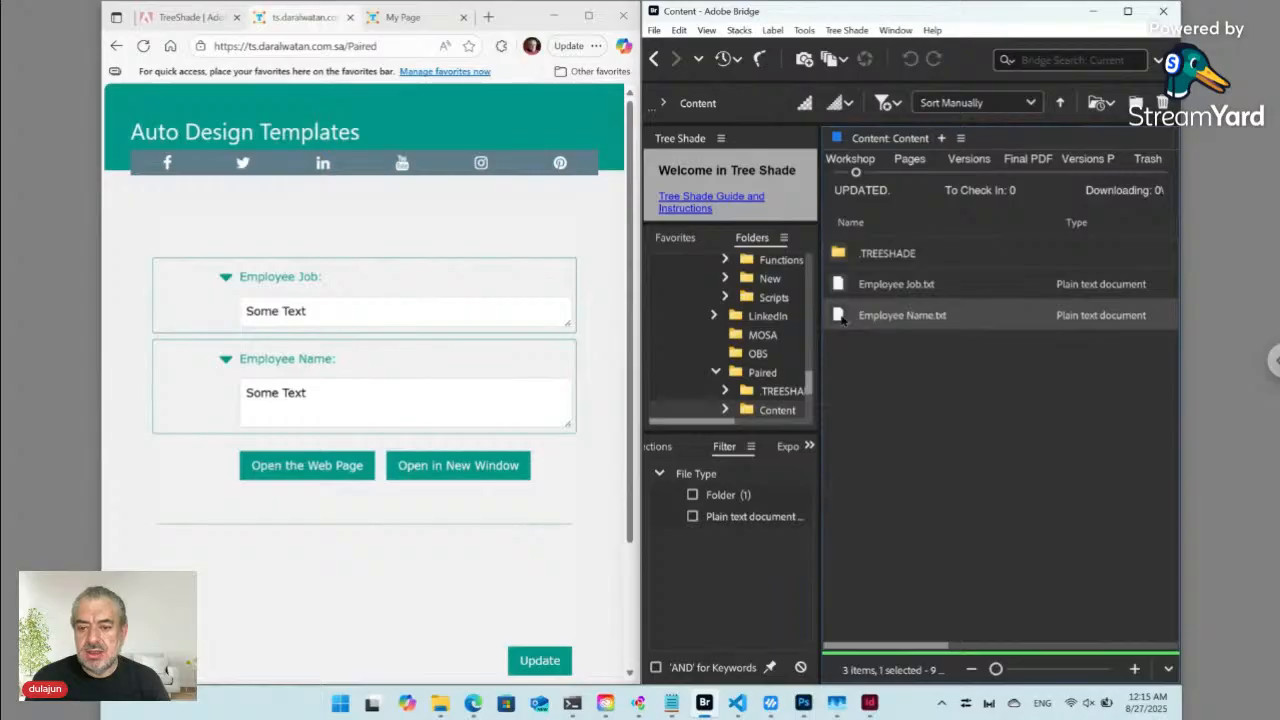
pyautogui.moveTo(840, 316); pyautogui.dragTo(866, 276)
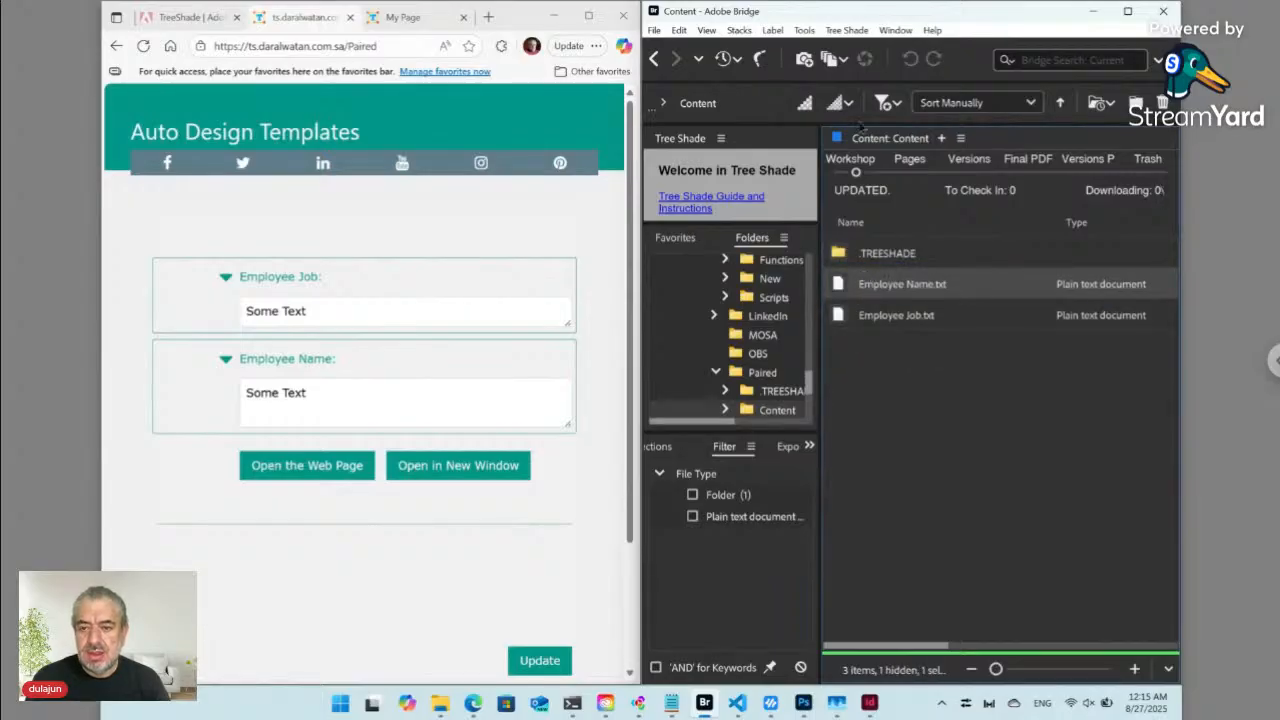
pyautogui.click(846, 30)
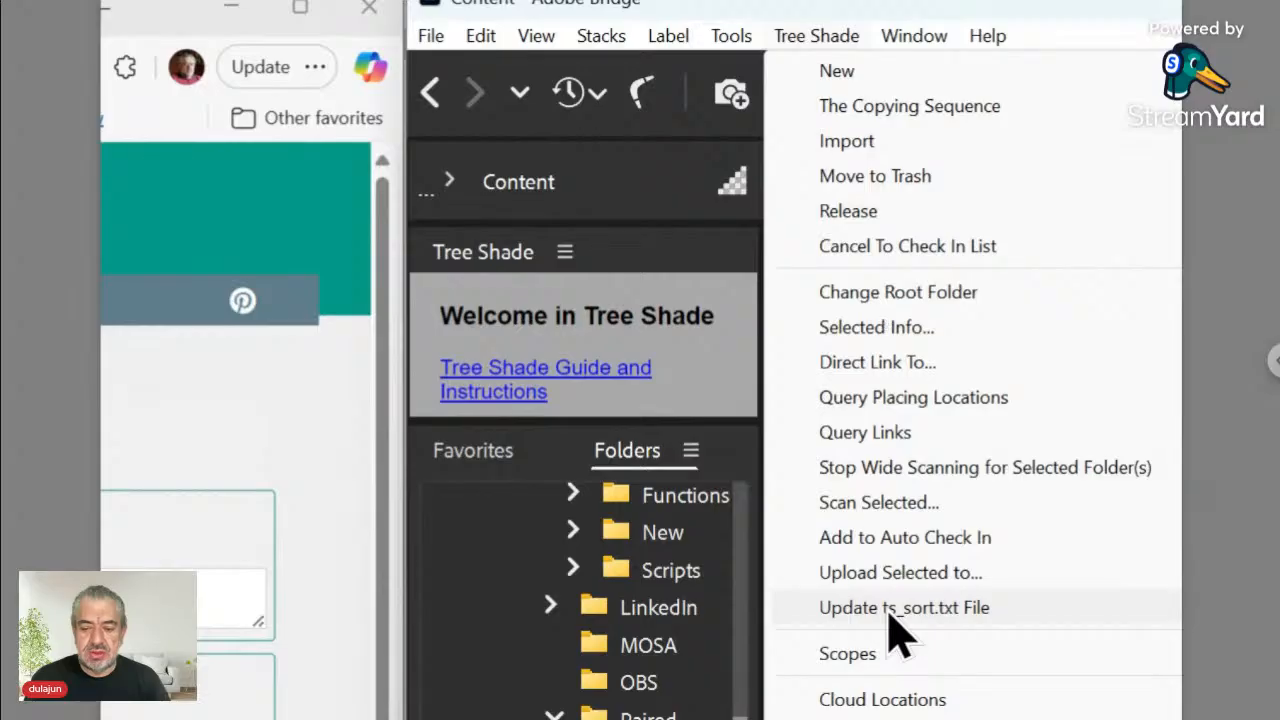
# - Save the new file order to ts_sort.txt and reload the form to list Employee Name first
pyautogui.click(892, 612)
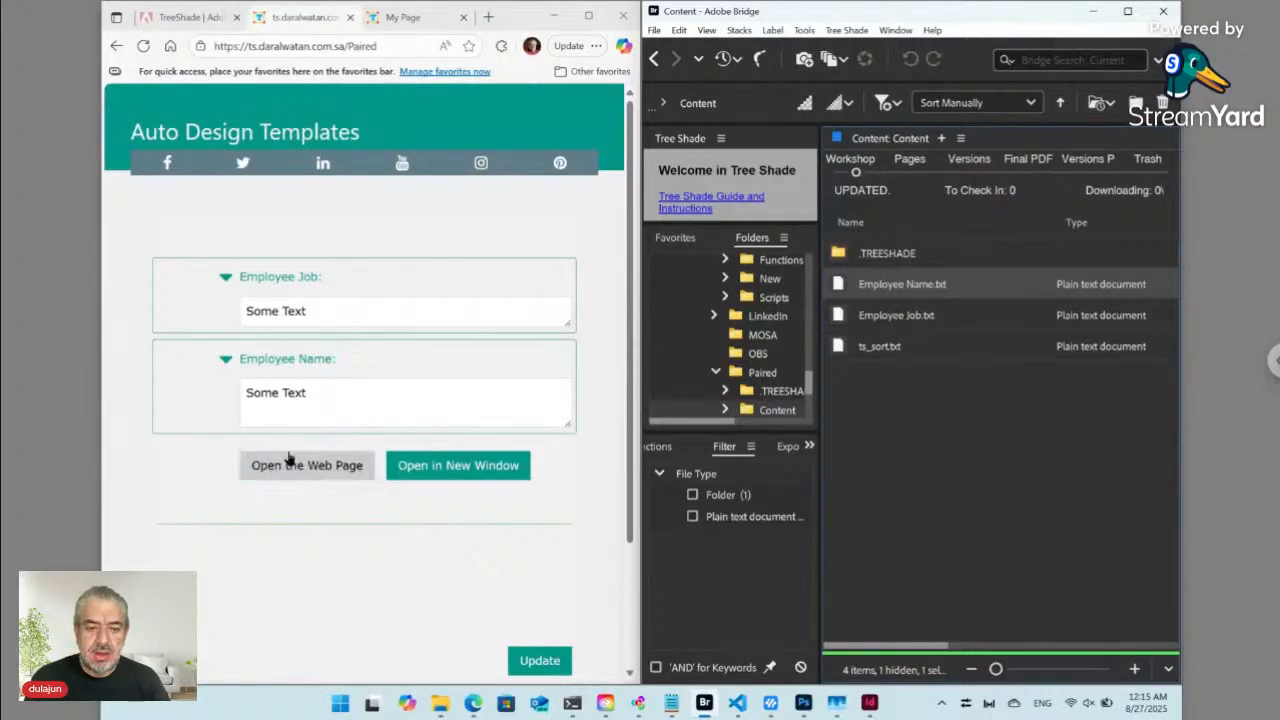
pyautogui.click(143, 46)
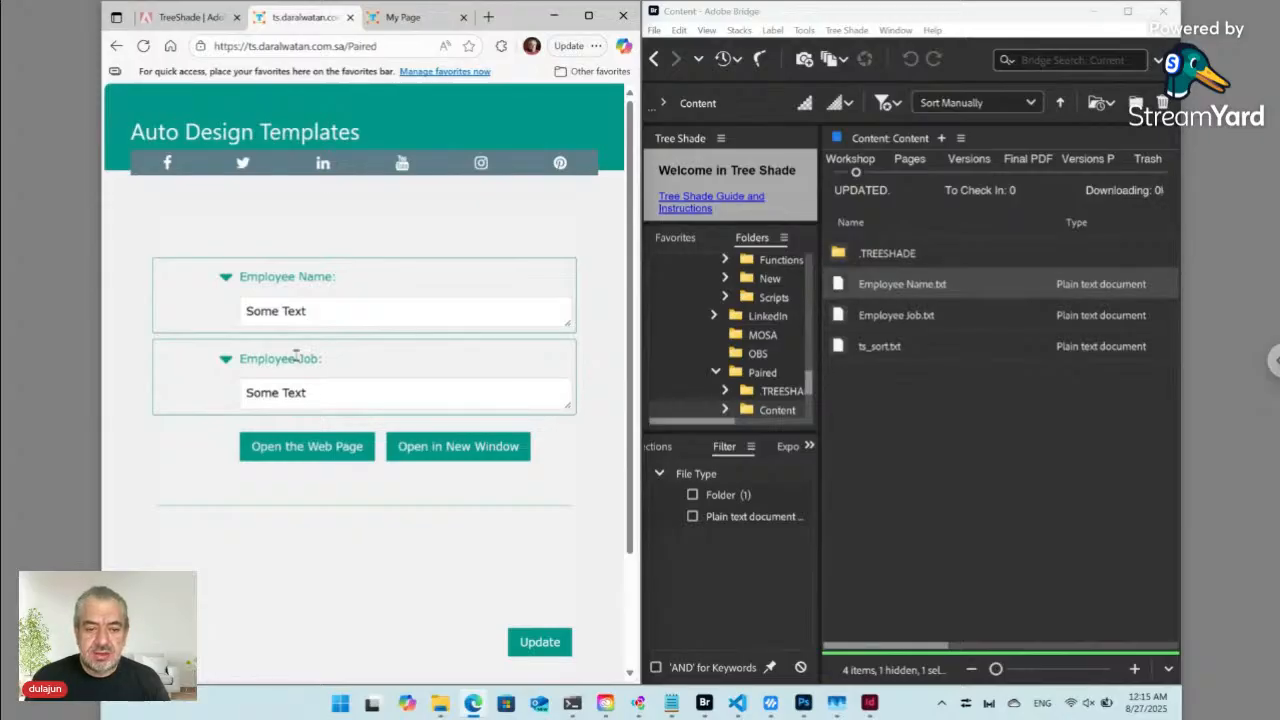
# - Replace the Employee Name placeholder with the employee's full name and update the files
pyautogui.click(290, 310)
pyautogui.hotkey('ctrl', 'a')
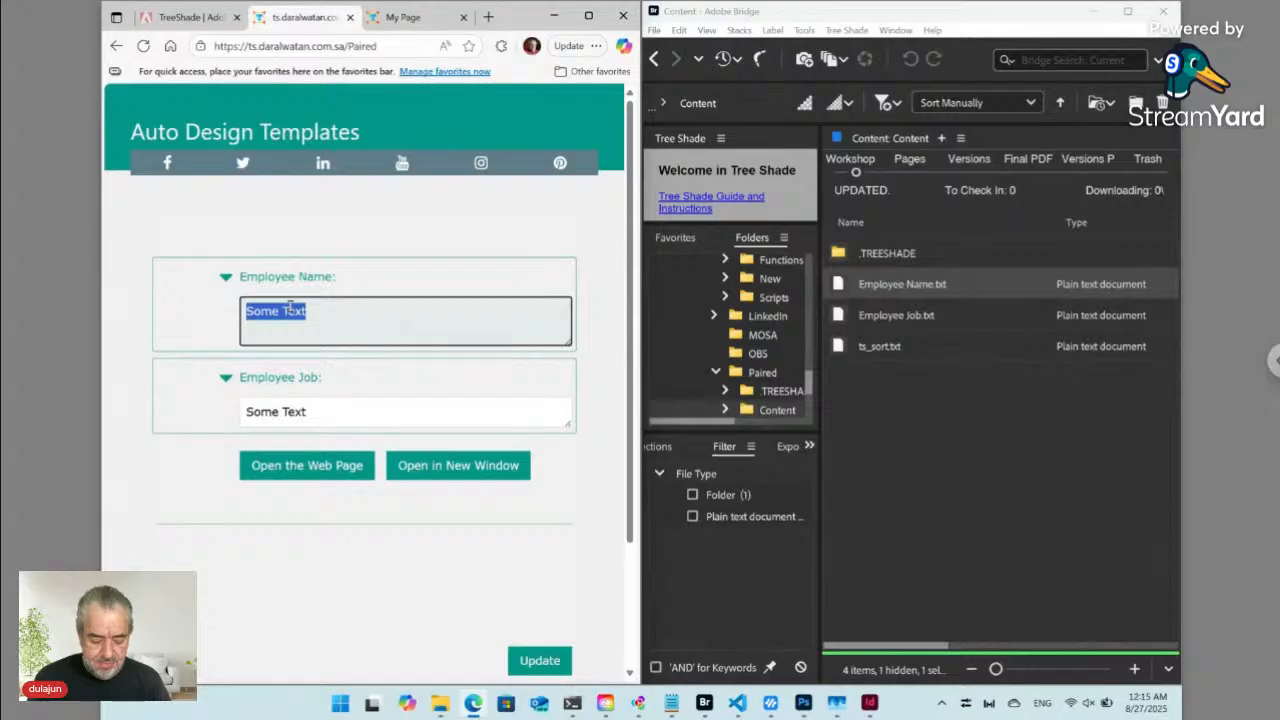
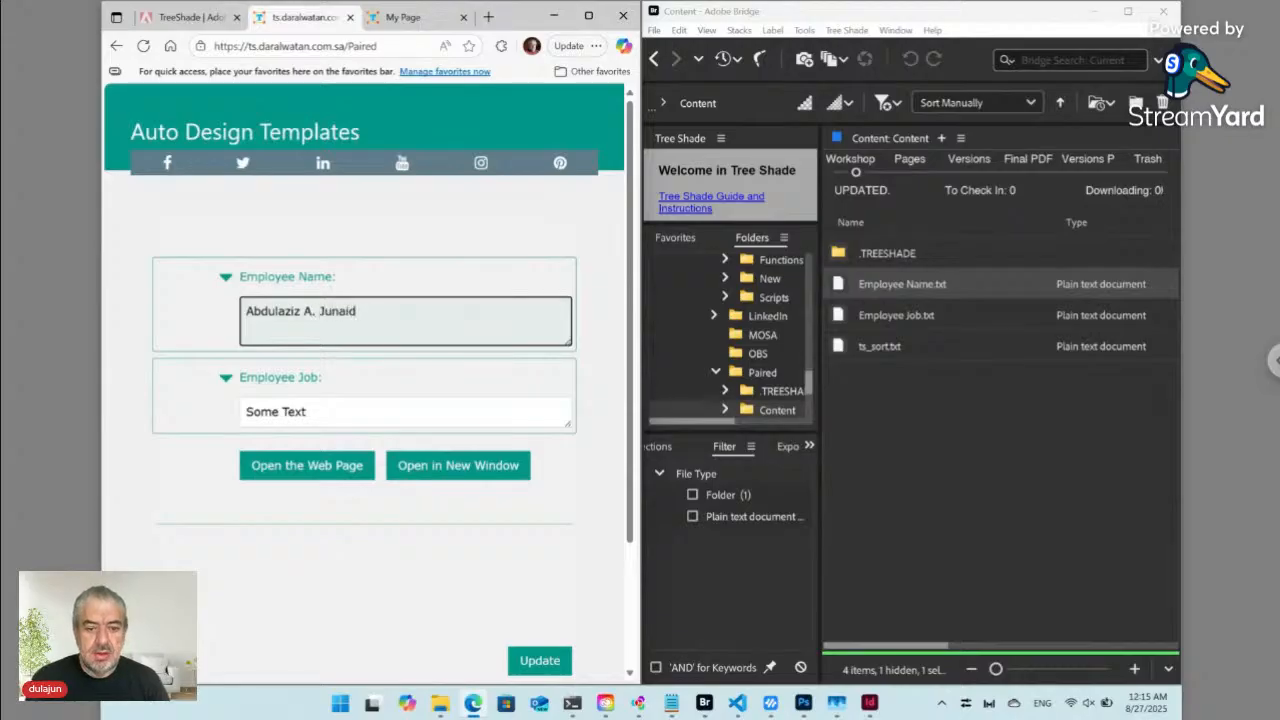
pyautogui.click(539, 660)
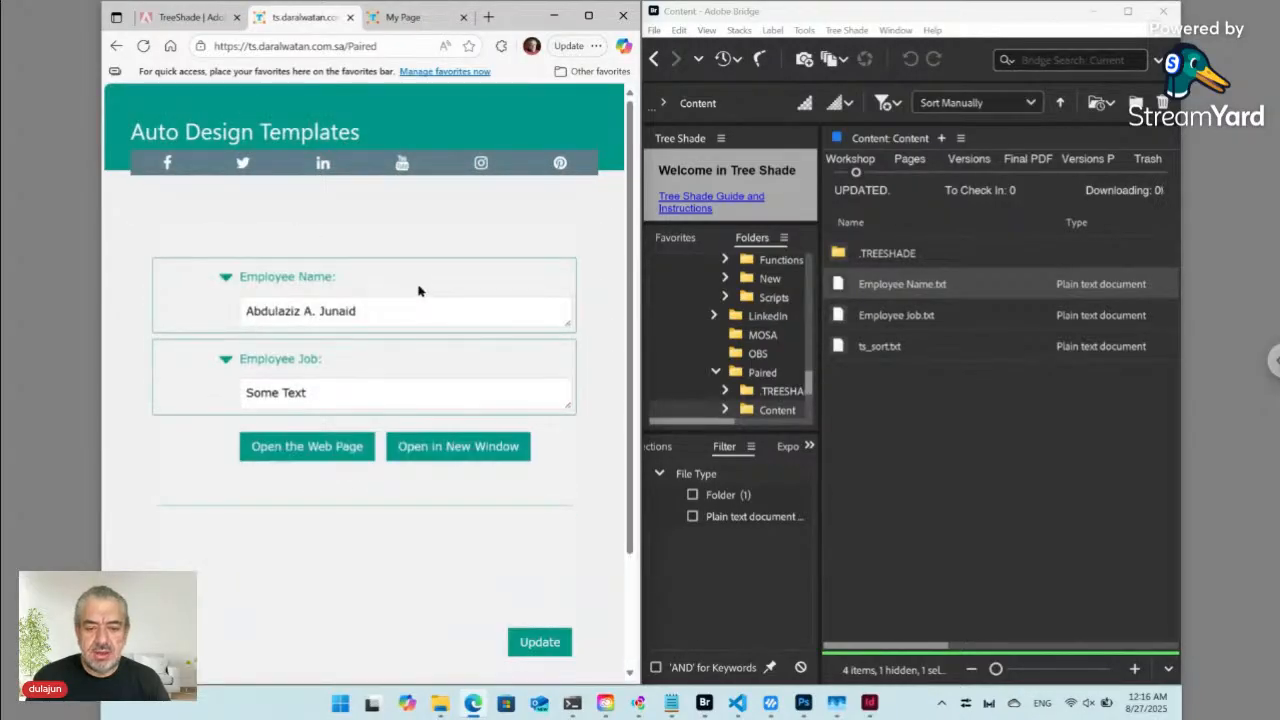
# - Check the name on the generated page in a new window, then return to index.html in VS Code
pyautogui.click(472, 447)
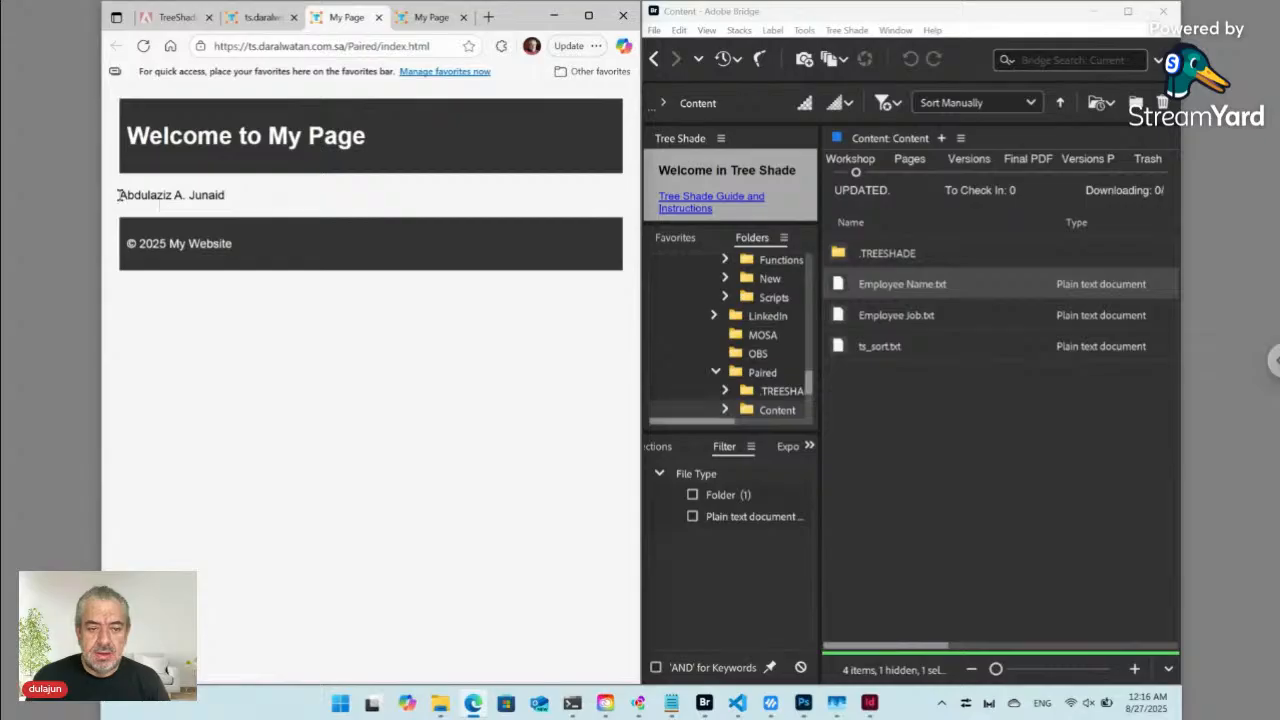
pyautogui.moveTo(117, 195); pyautogui.dragTo(243, 197)
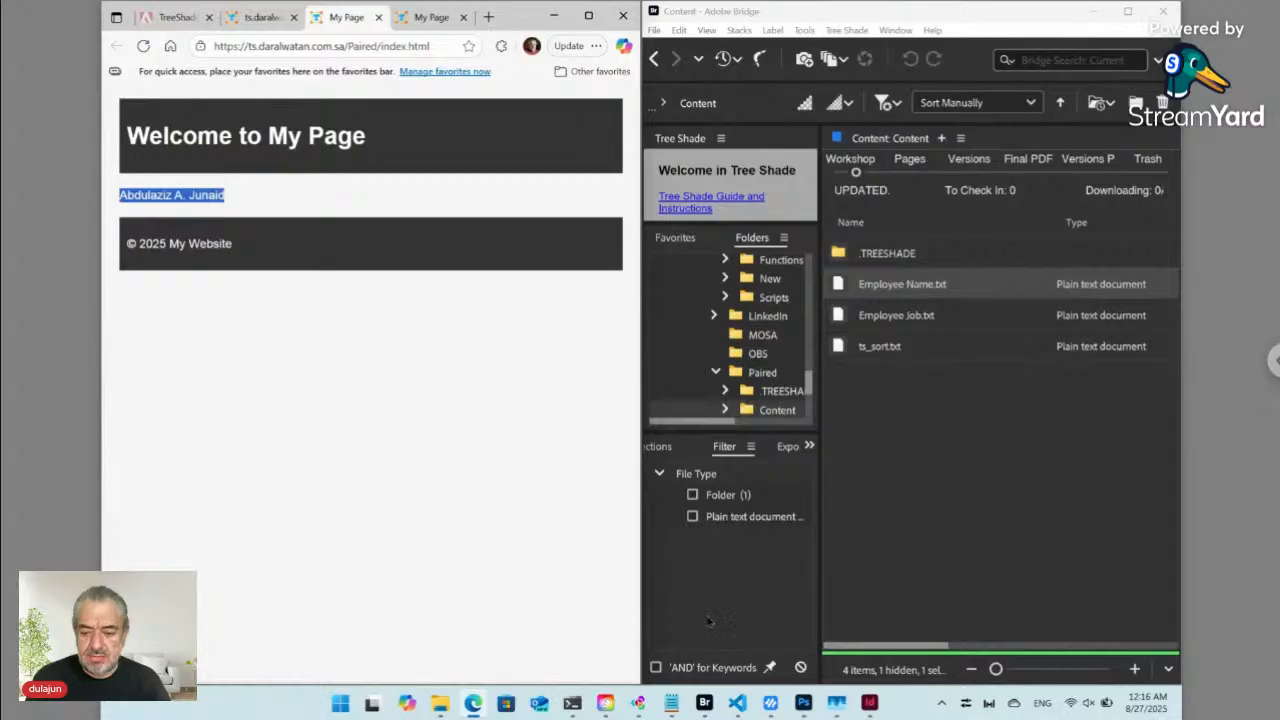
pyautogui.click(737, 705)
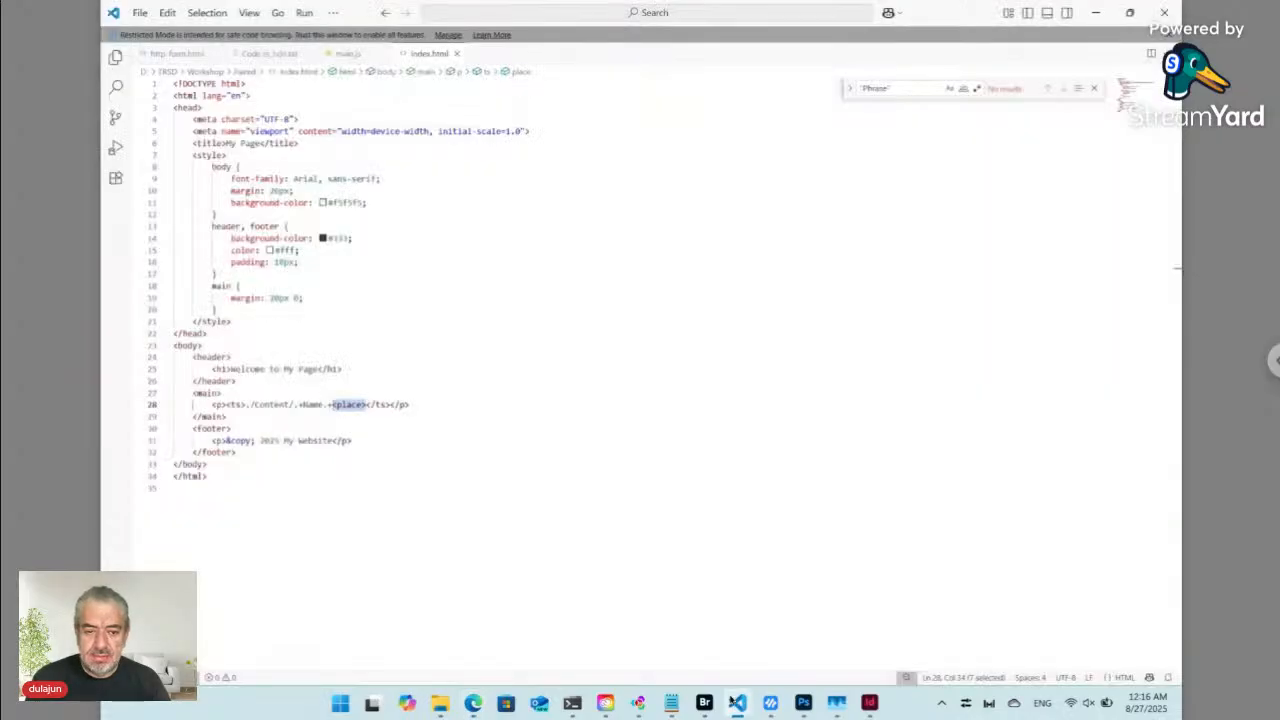
# - Empty the main paragraph and replace the 'Welcome to My Page' heading with the Name placeholder
pyautogui.click(367, 403)
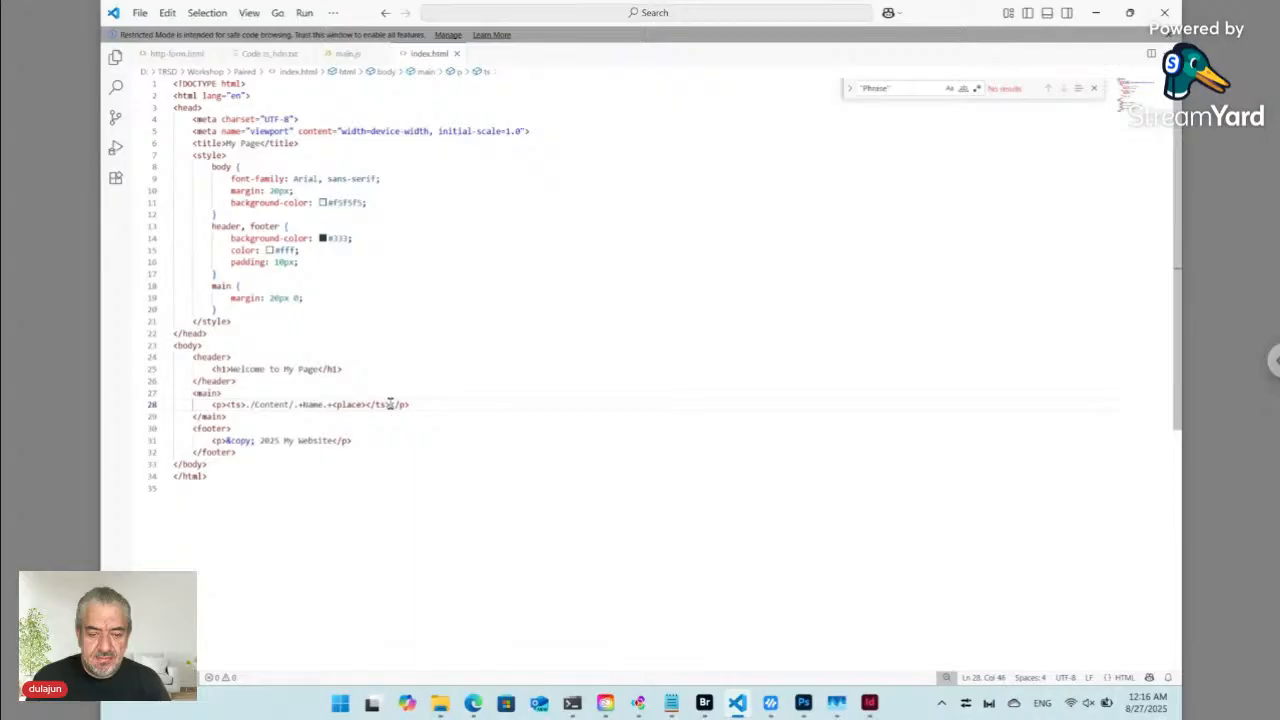
pyautogui.moveTo(390, 404); pyautogui.dragTo(228, 404)
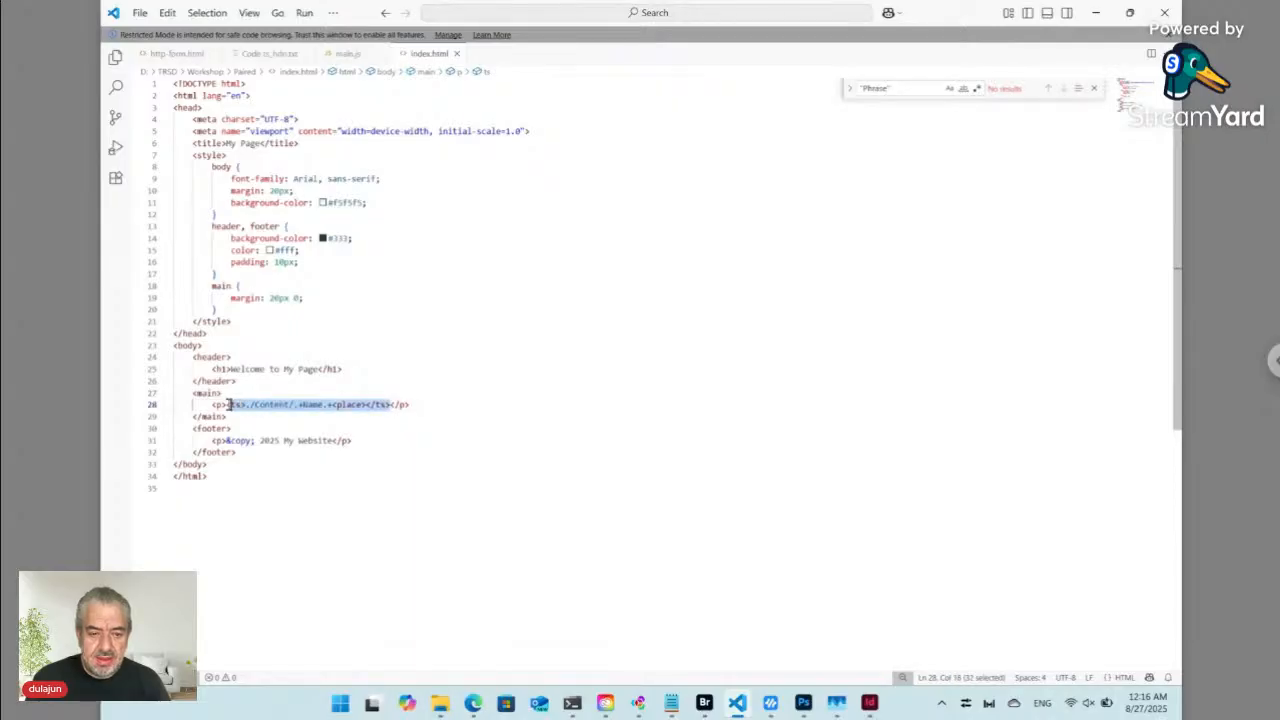
pyautogui.press('BackSpace')
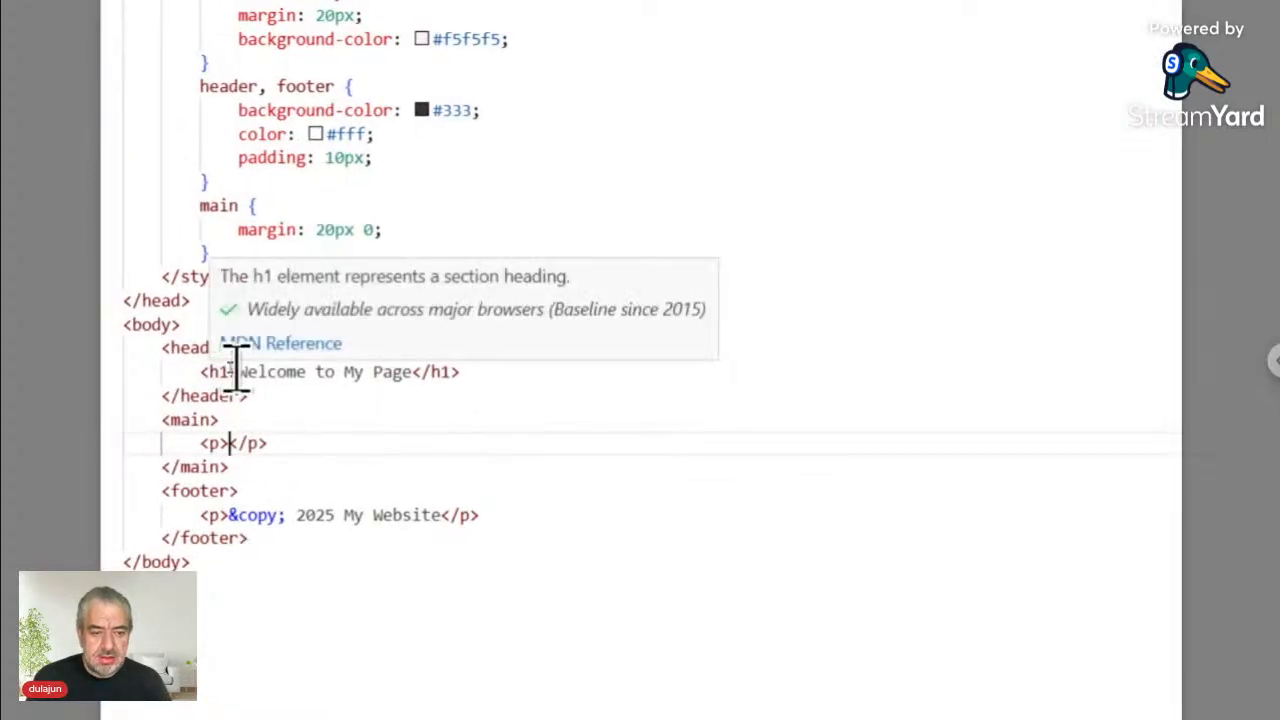
pyautogui.moveTo(238, 371); pyautogui.dragTo(410, 370)
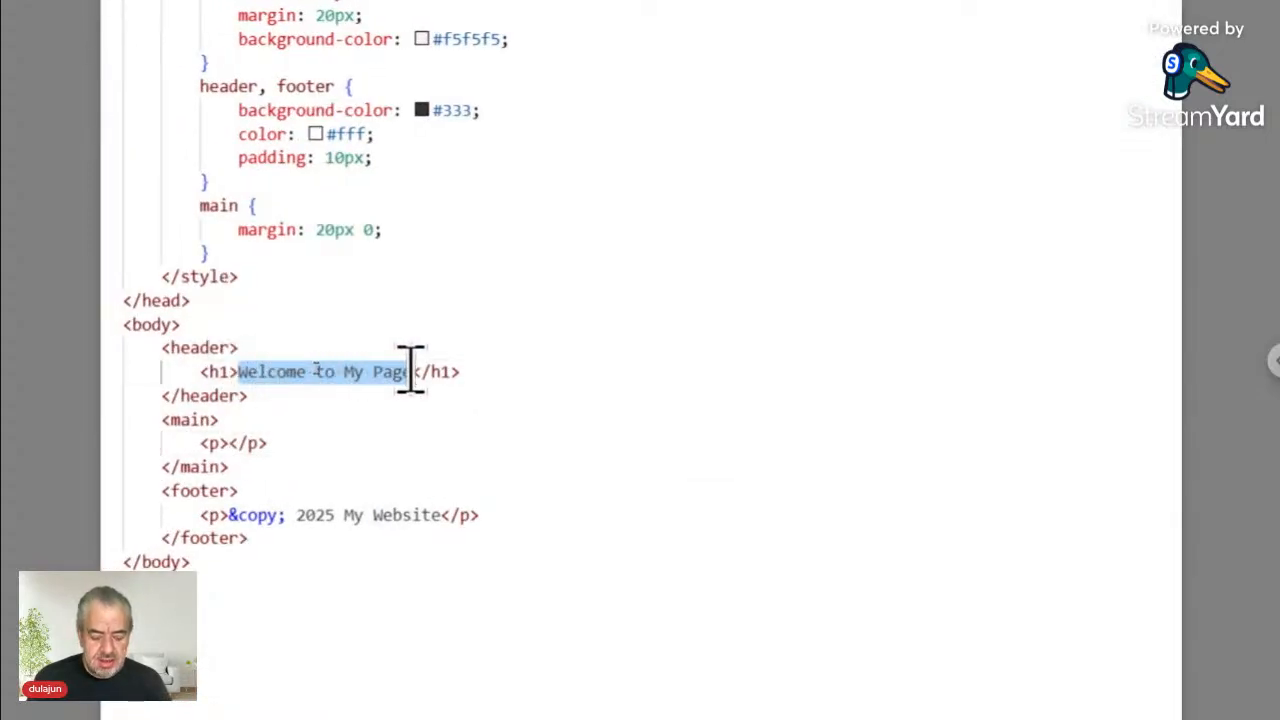
pyautogui.write('<ts>./Content/.+Name.+<place></ts>')
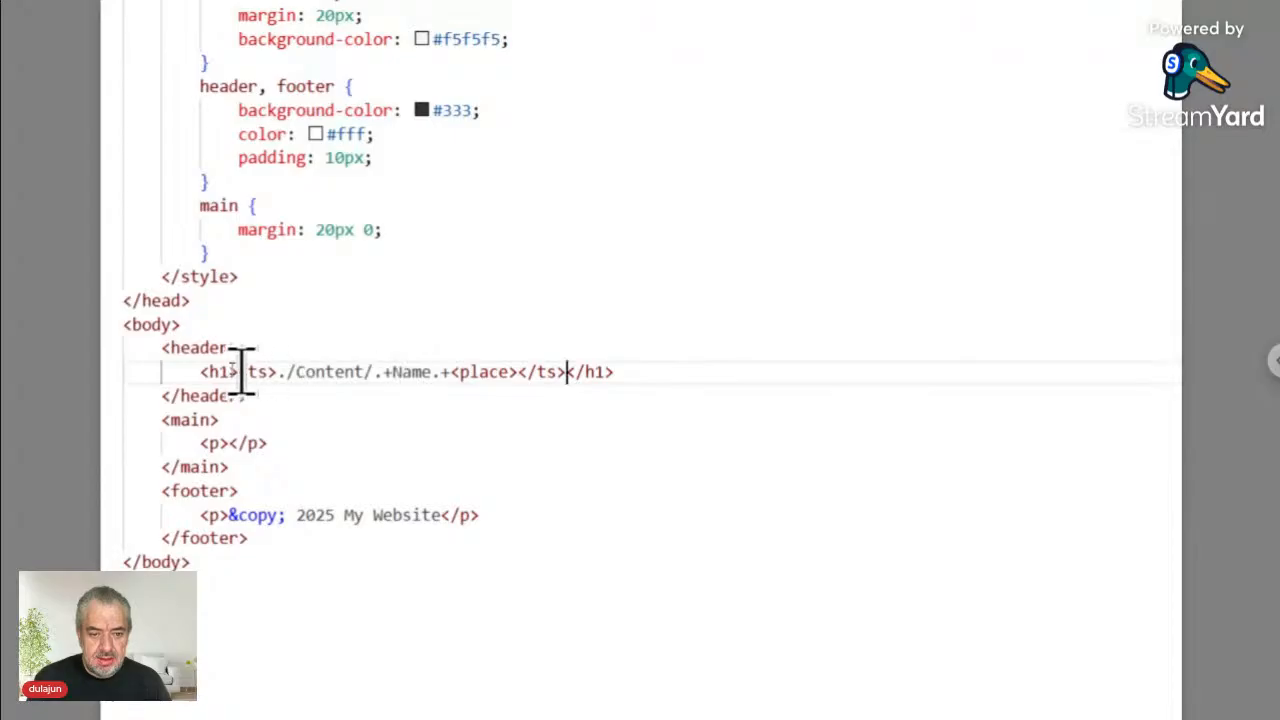
# - Paste the same placeholder into the paragraph and change its Name to Job
pyautogui.keyDown('shift'); pyautogui.click(241, 371); pyautogui.keyUp('shift')
pyautogui.hotkey('ctrl', 'c')
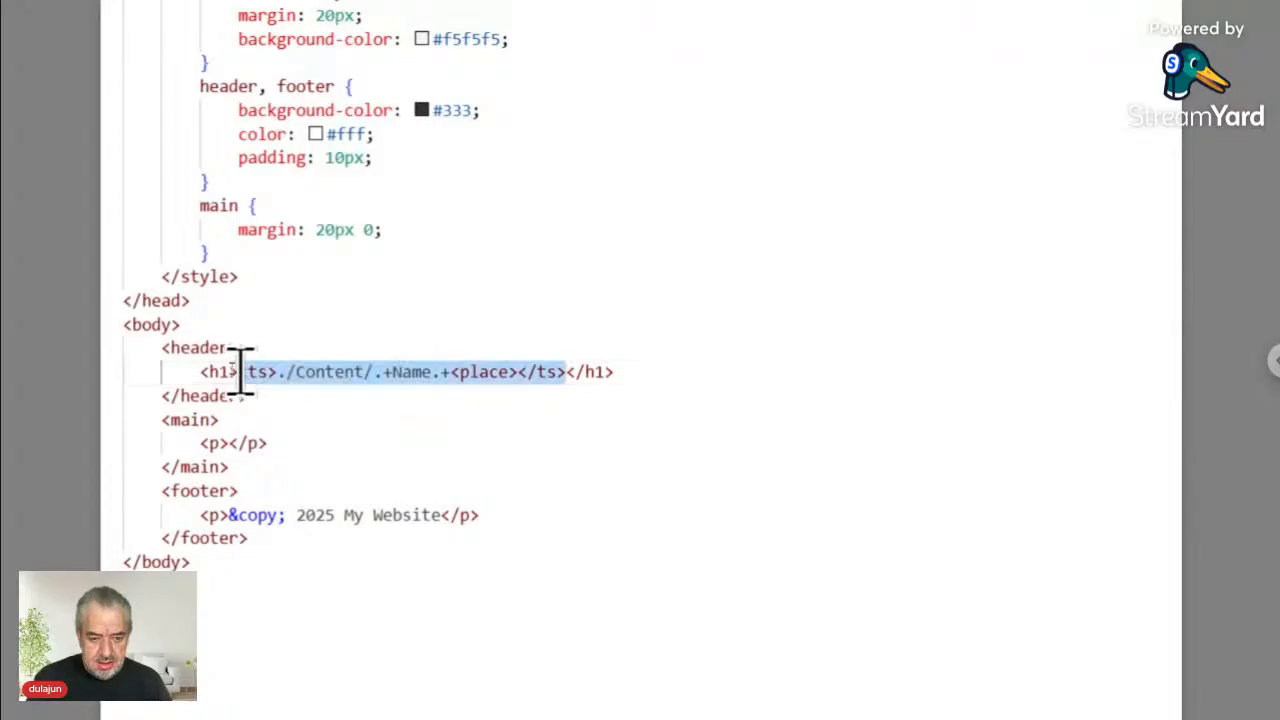
pyautogui.click(237, 445)
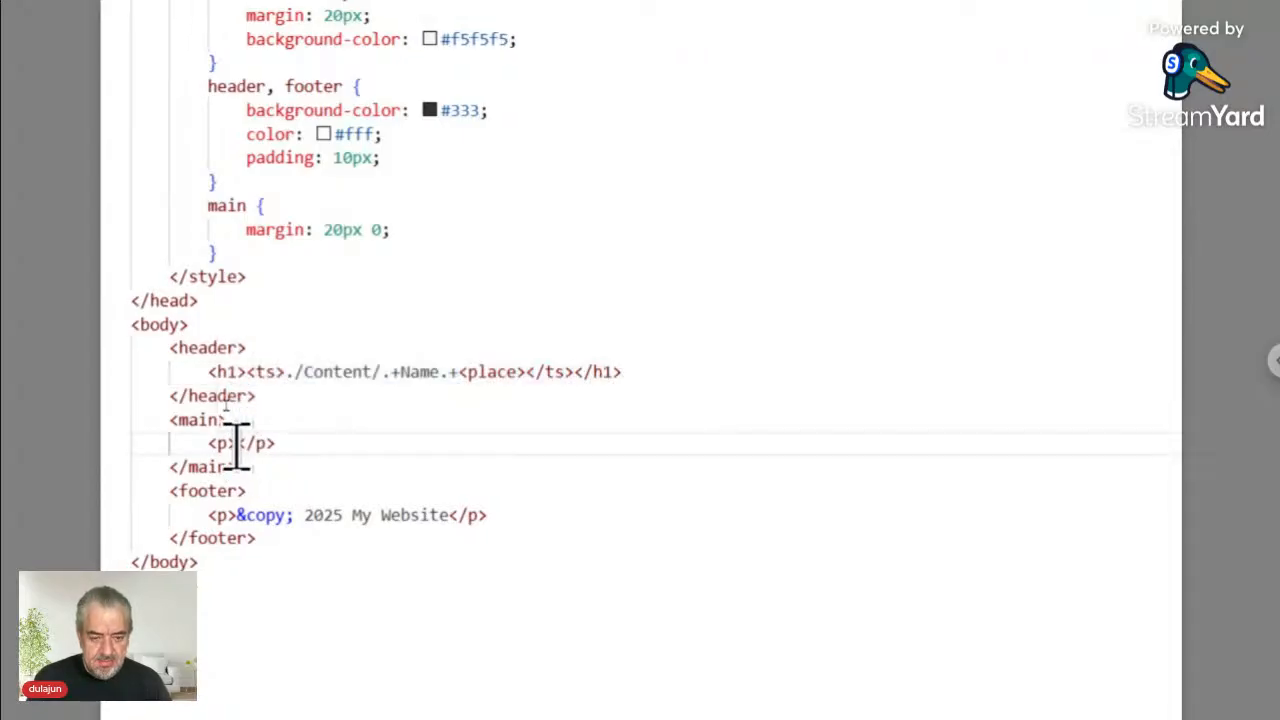
pyautogui.hotkey('ctrl', 'v')
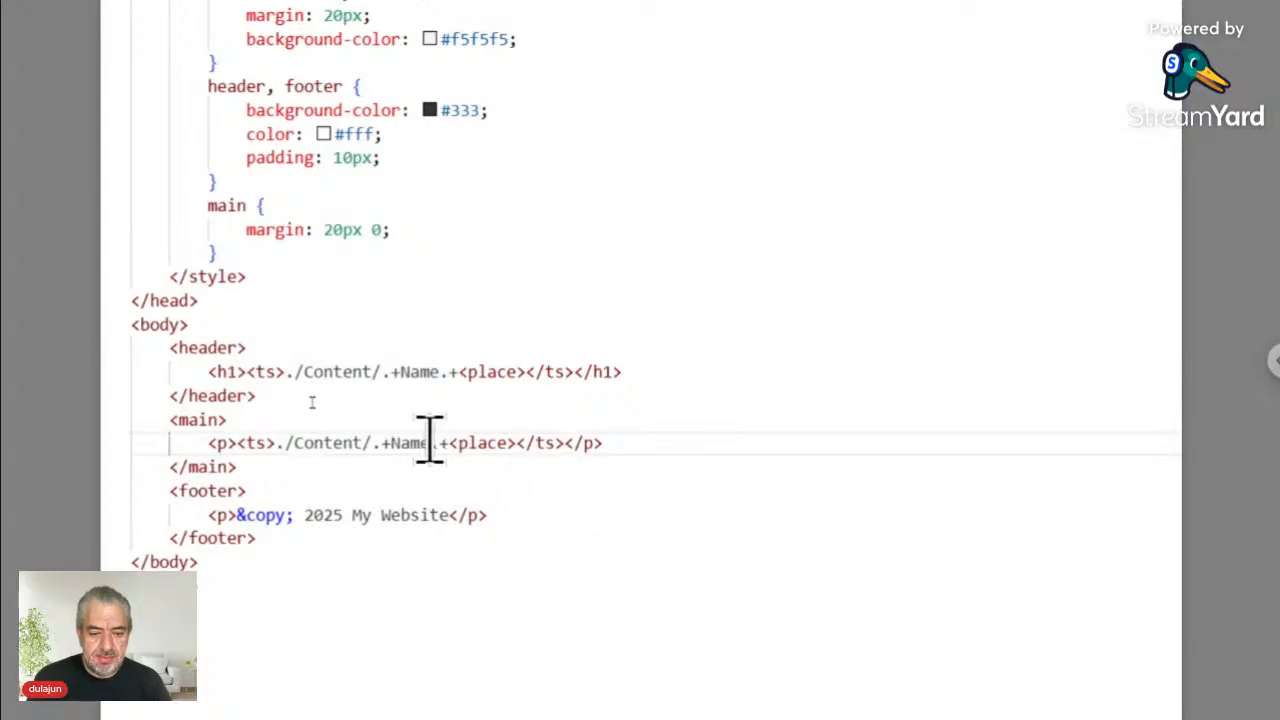
pyautogui.moveTo(430, 442); pyautogui.dragTo(392, 442)
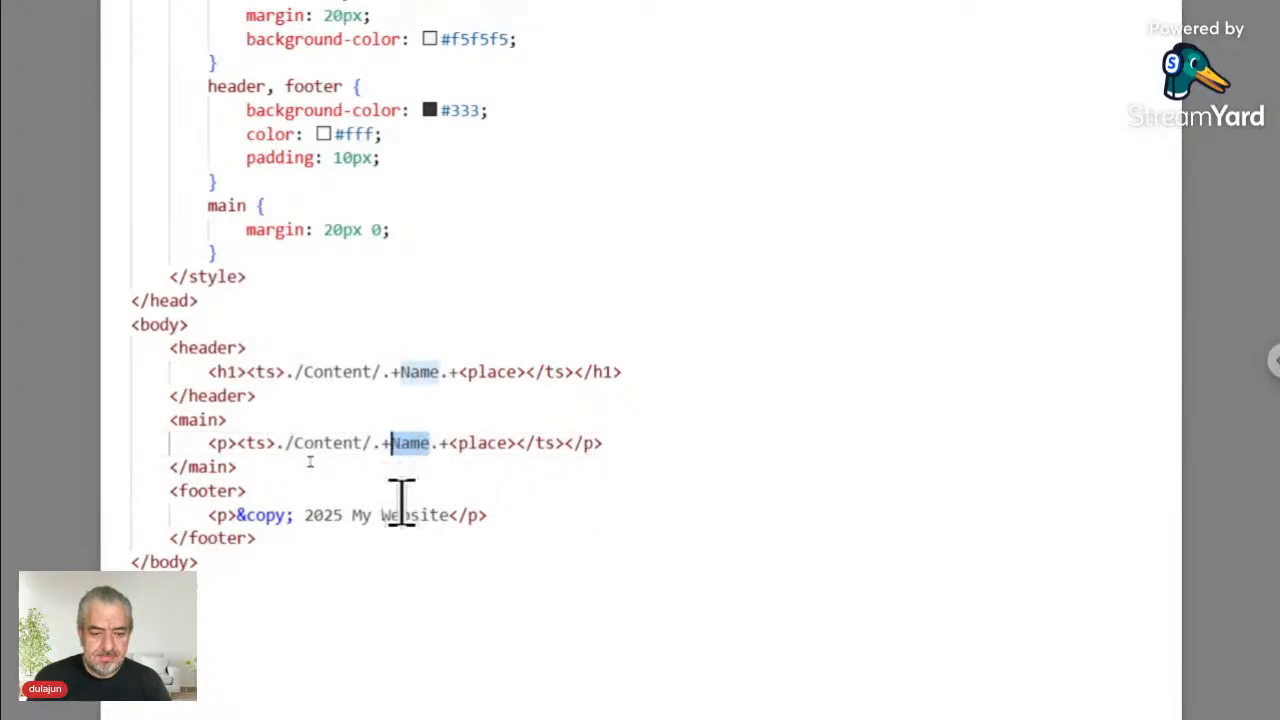
pyautogui.write('Jo')
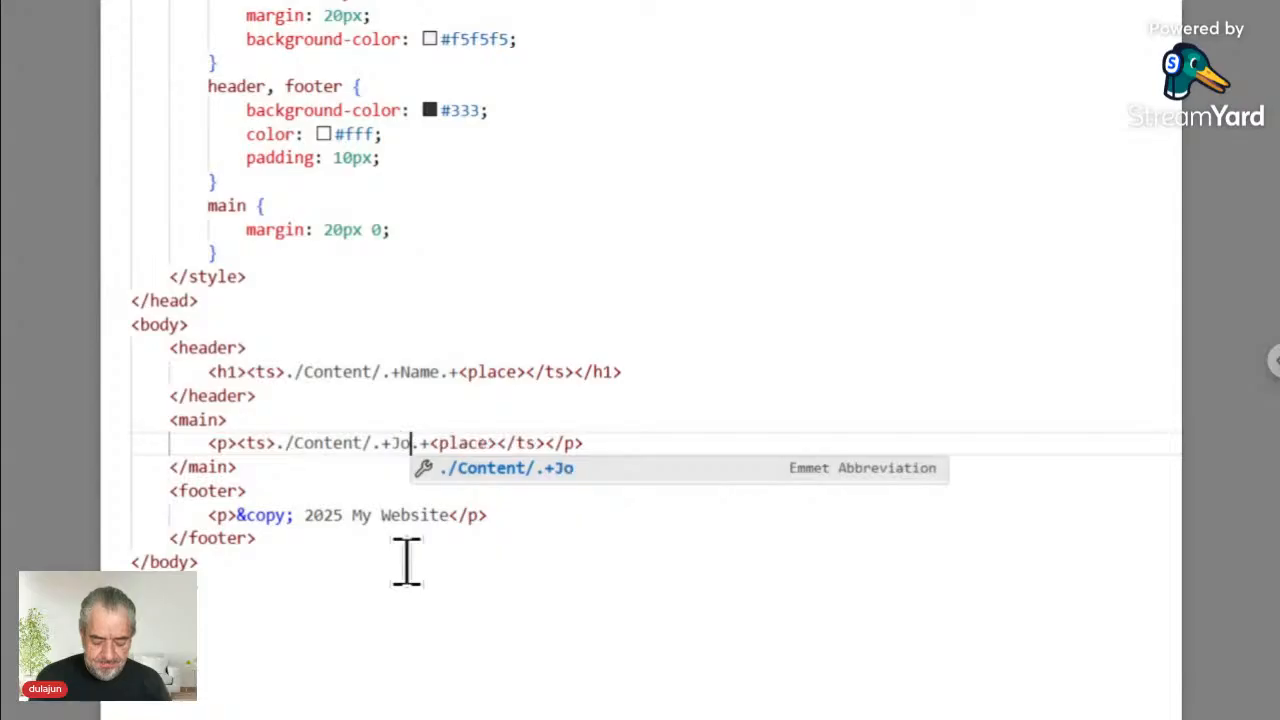
pyautogui.write('b')
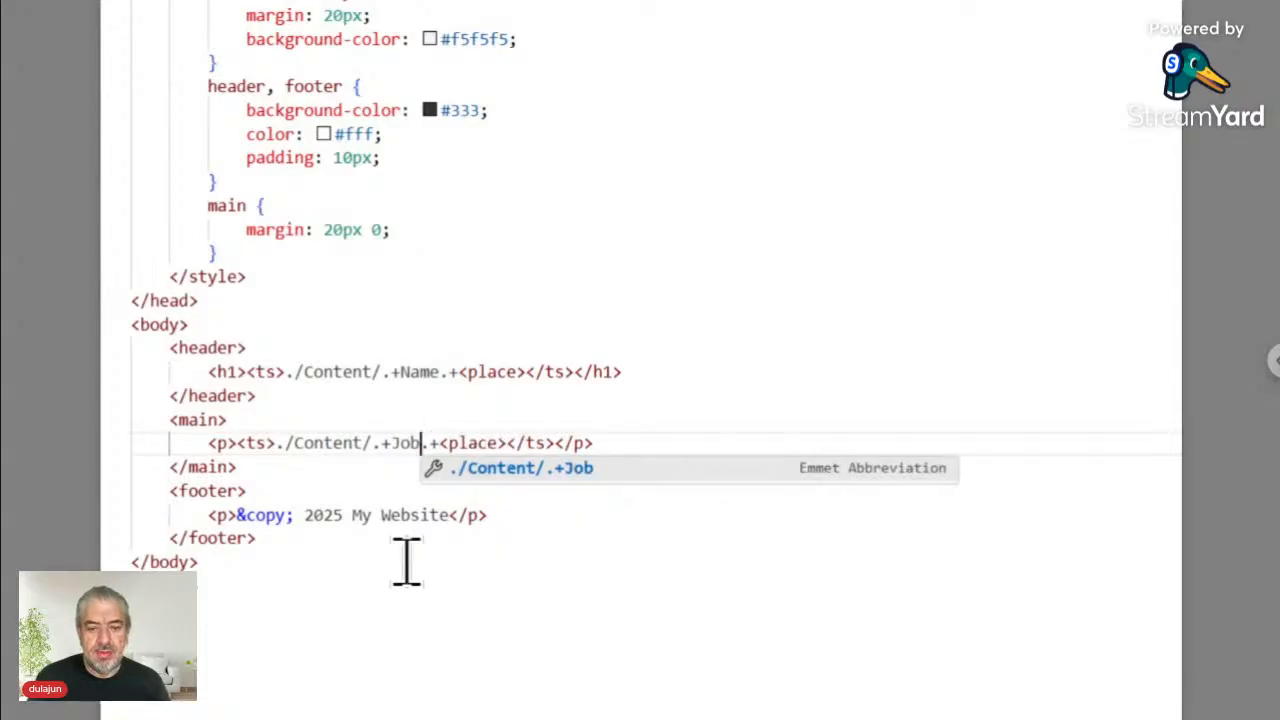
pyautogui.press('Escape')
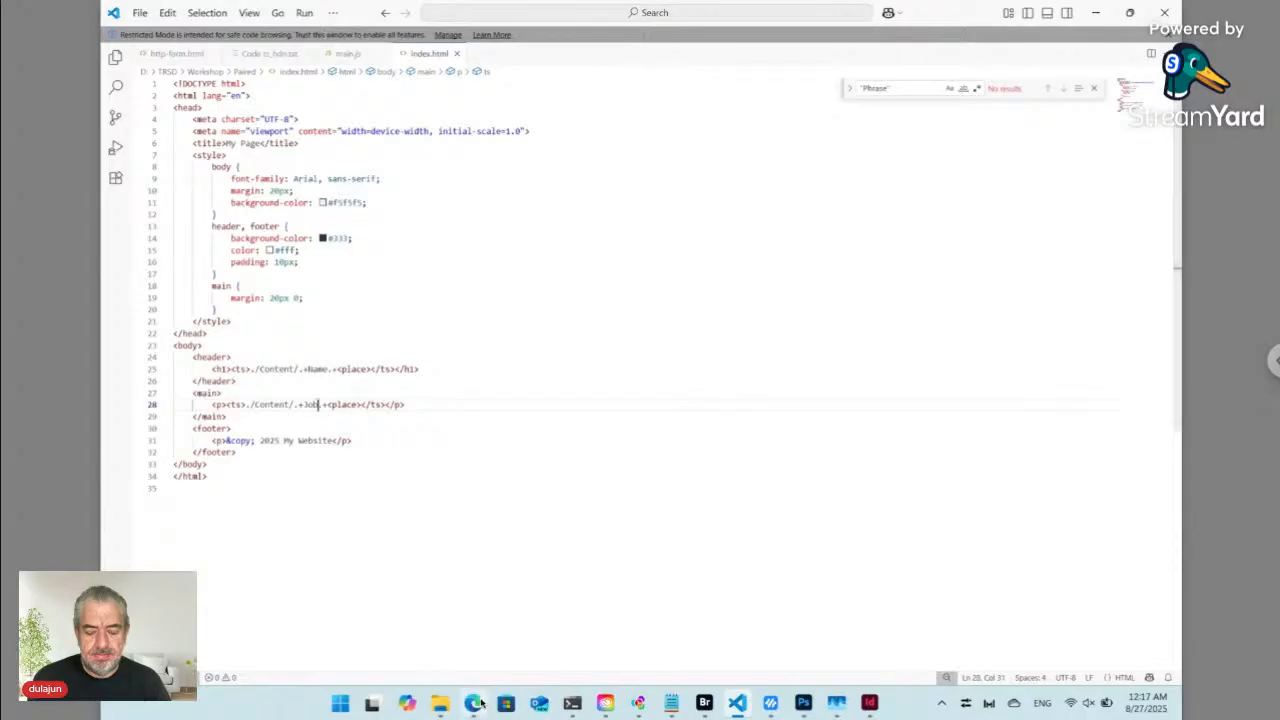
# - Reload the My Page preview and highlight its Some Text paragraph
pyautogui.click(474, 703)
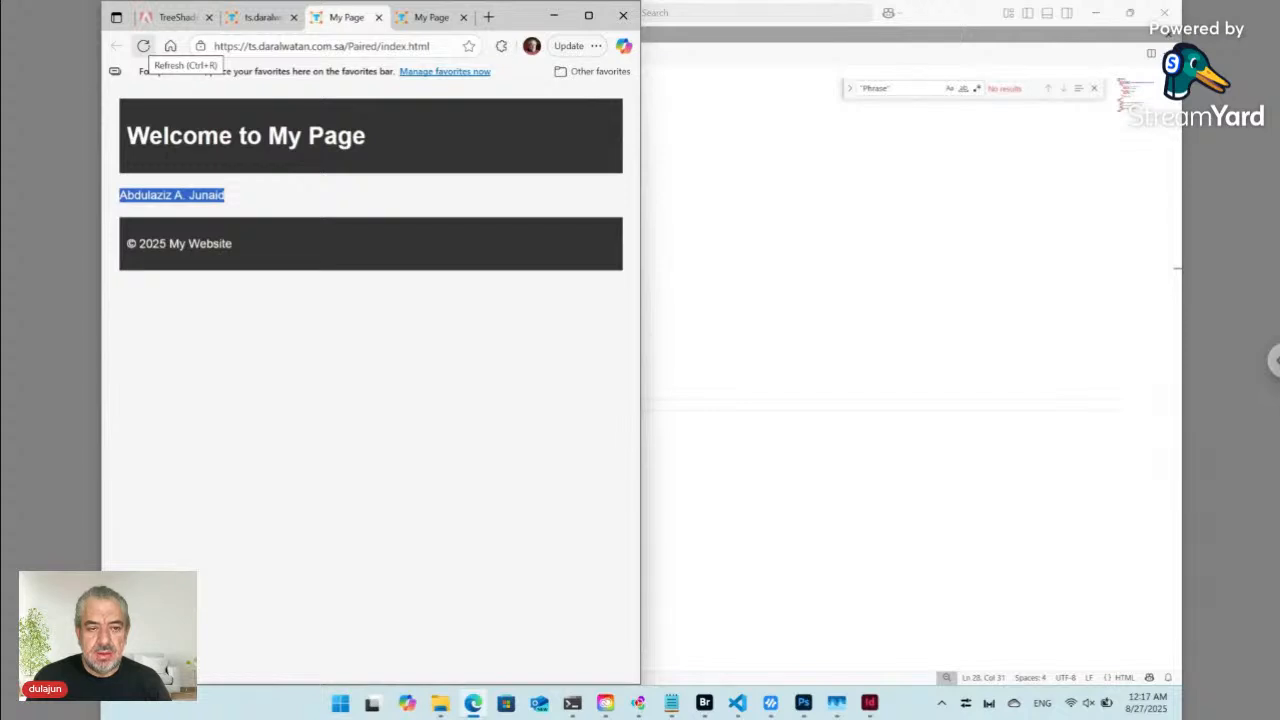
pyautogui.click(146, 48)
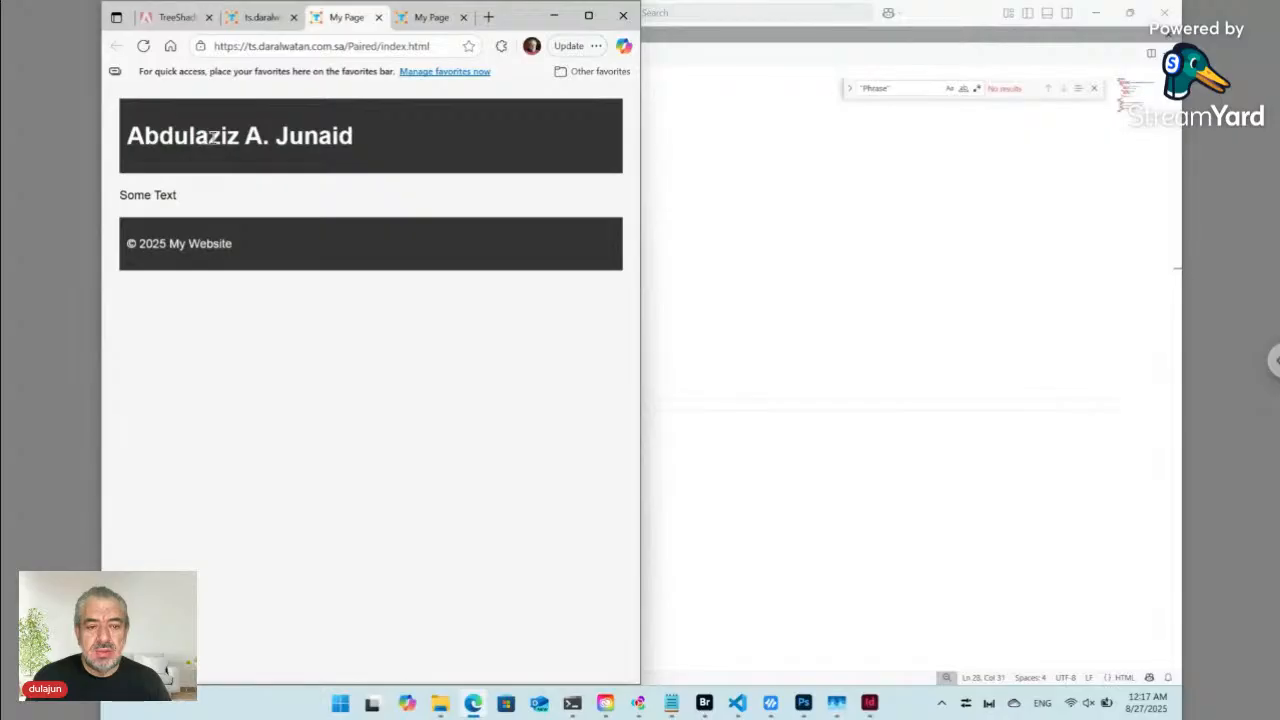
pyautogui.moveTo(184, 197); pyautogui.dragTo(118, 197)
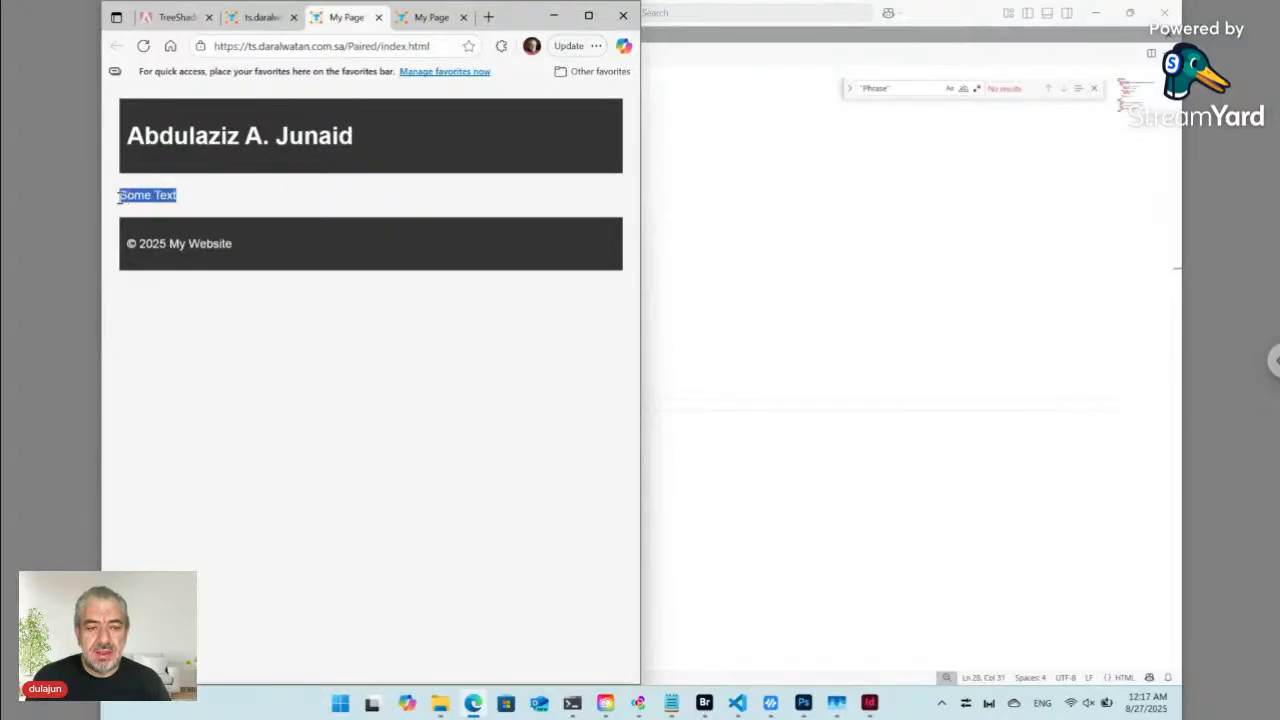
# - Set Employee Job to Developer in the Tree Shade form, update it, and reload the preview
pyautogui.click(264, 18)
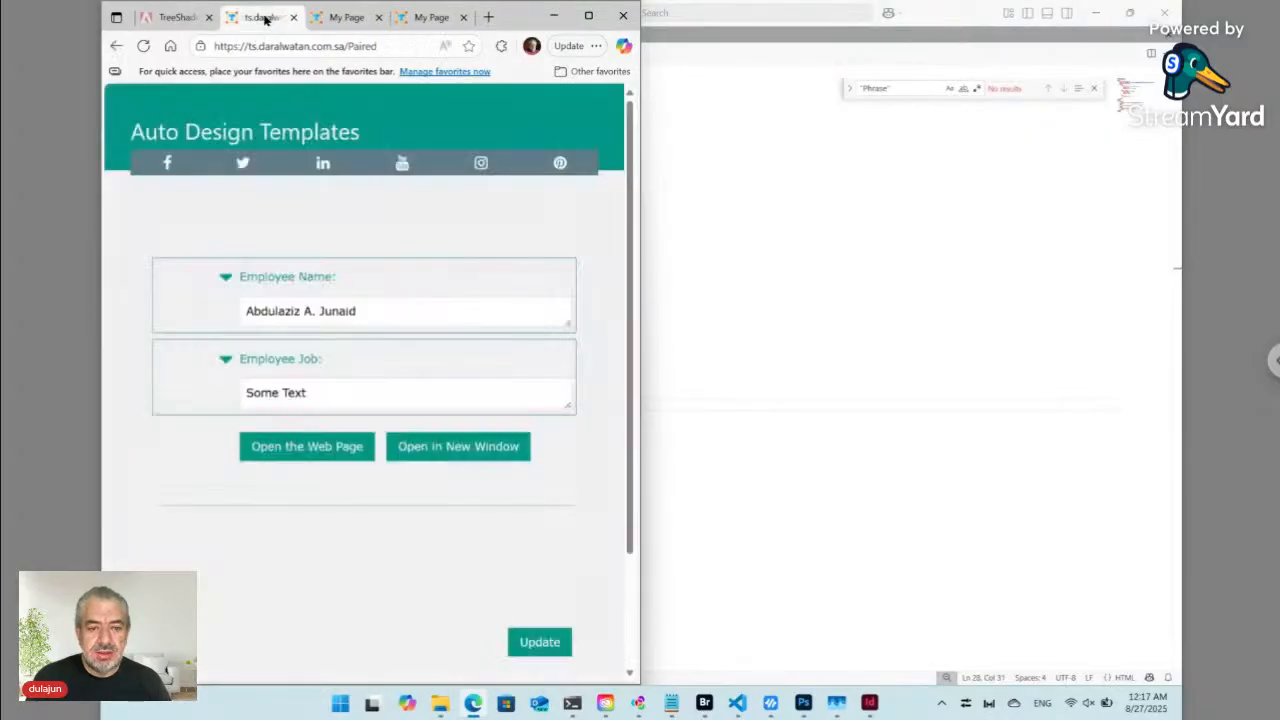
pyautogui.click(262, 392)
pyautogui.write('D')
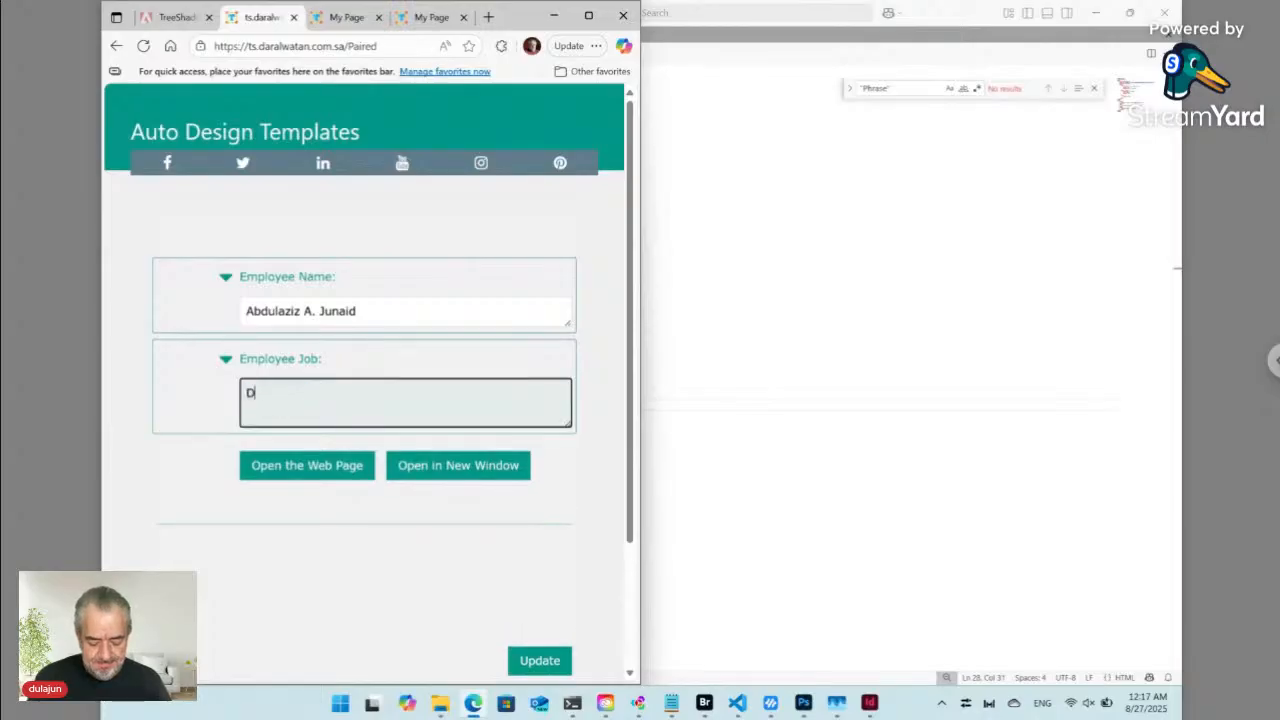
pyautogui.write('eveloper')
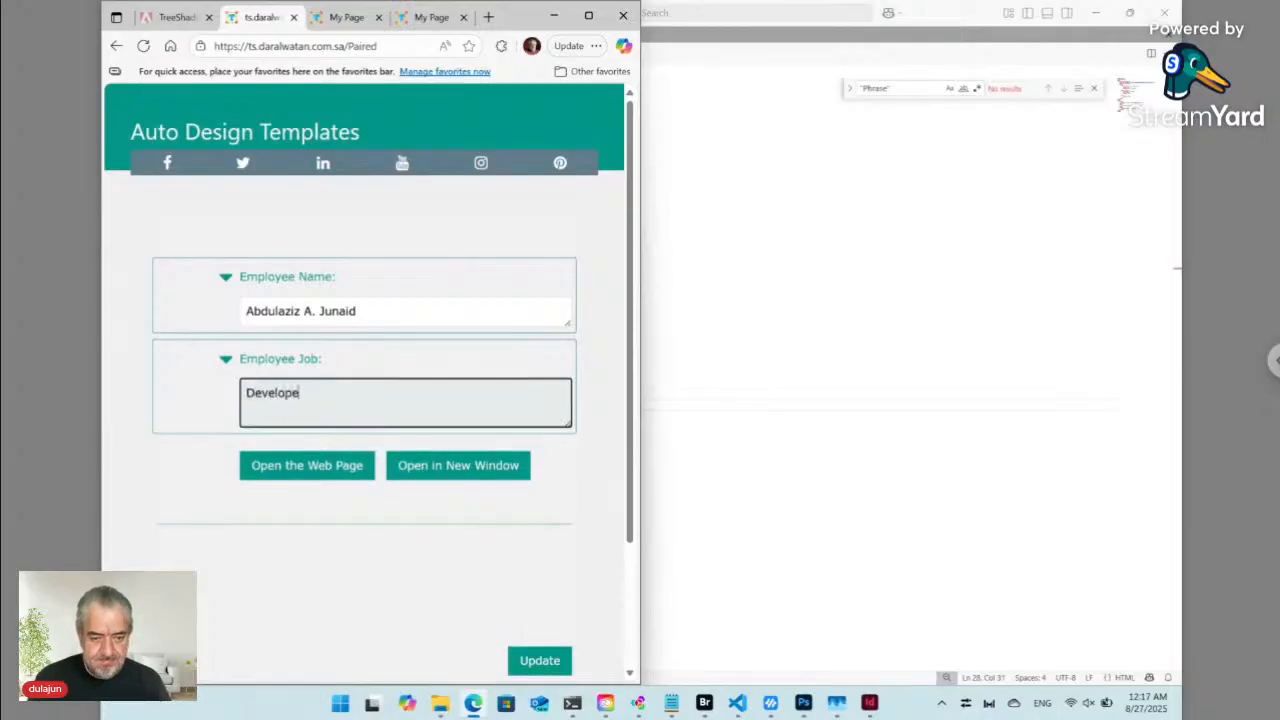
pyautogui.click(145, 47)
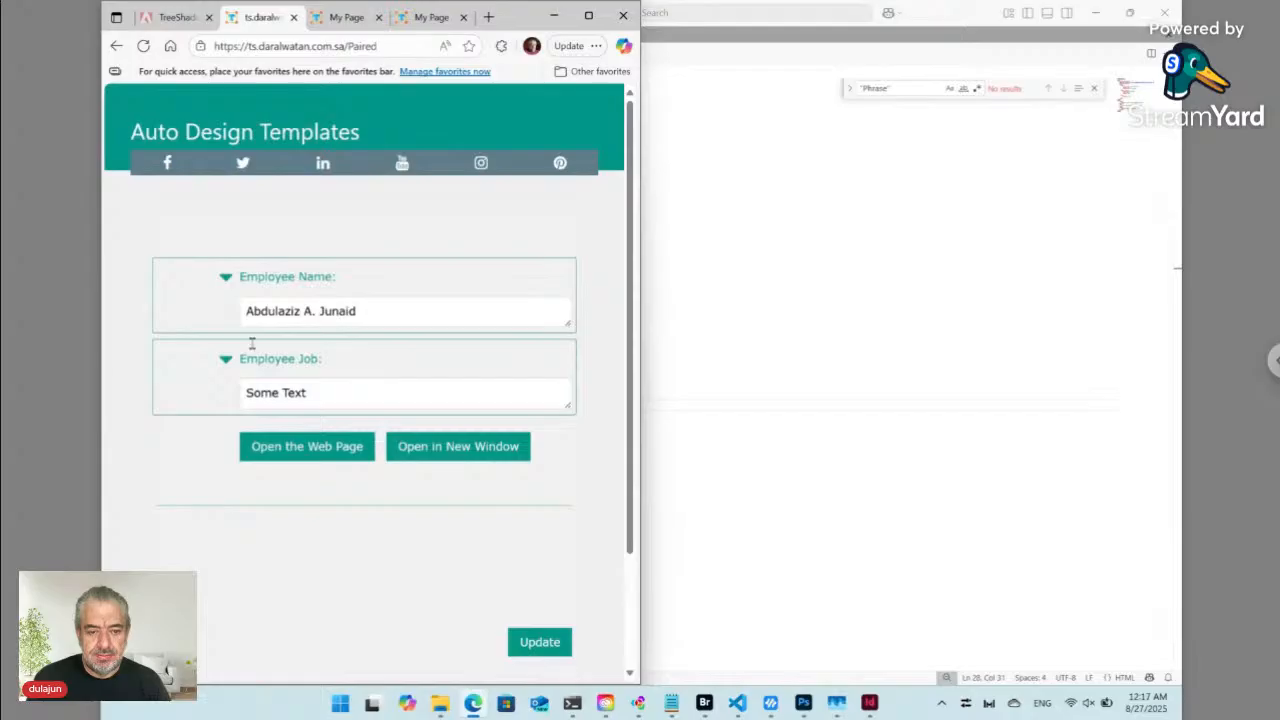
pyautogui.click(284, 396)
pyautogui.hotkey('ctrl', 'a')
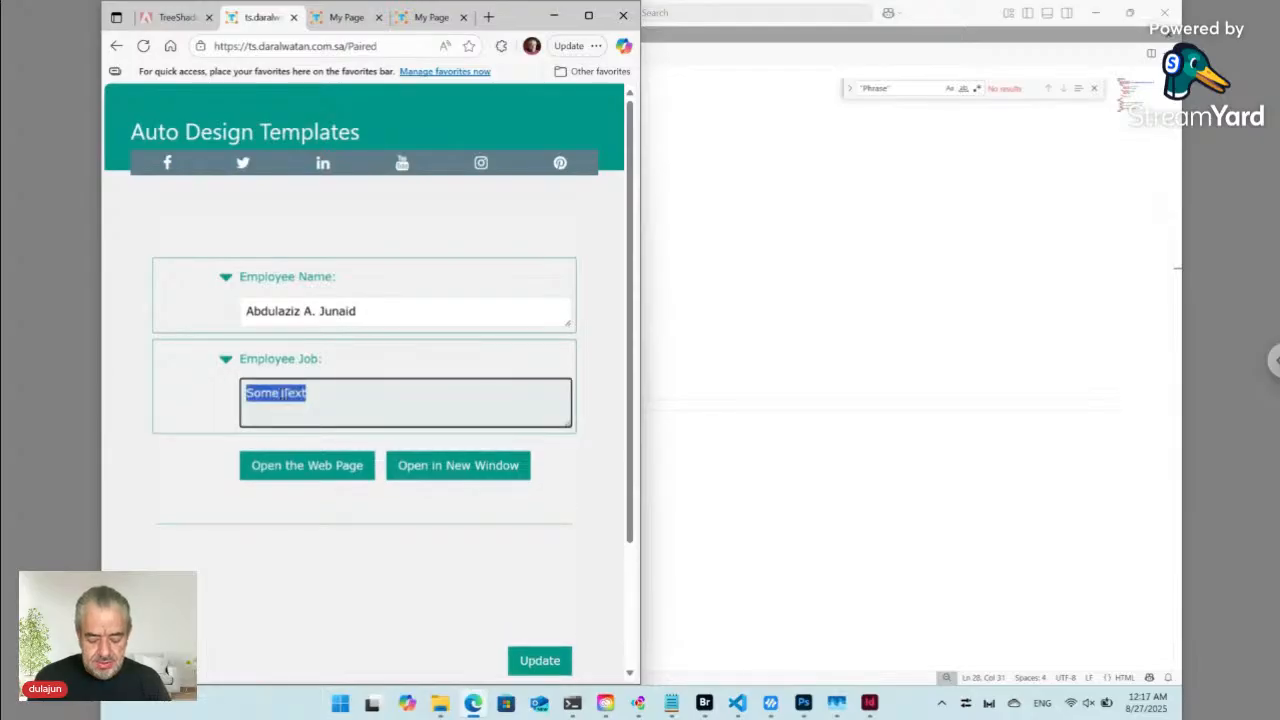
pyautogui.write('Devel')
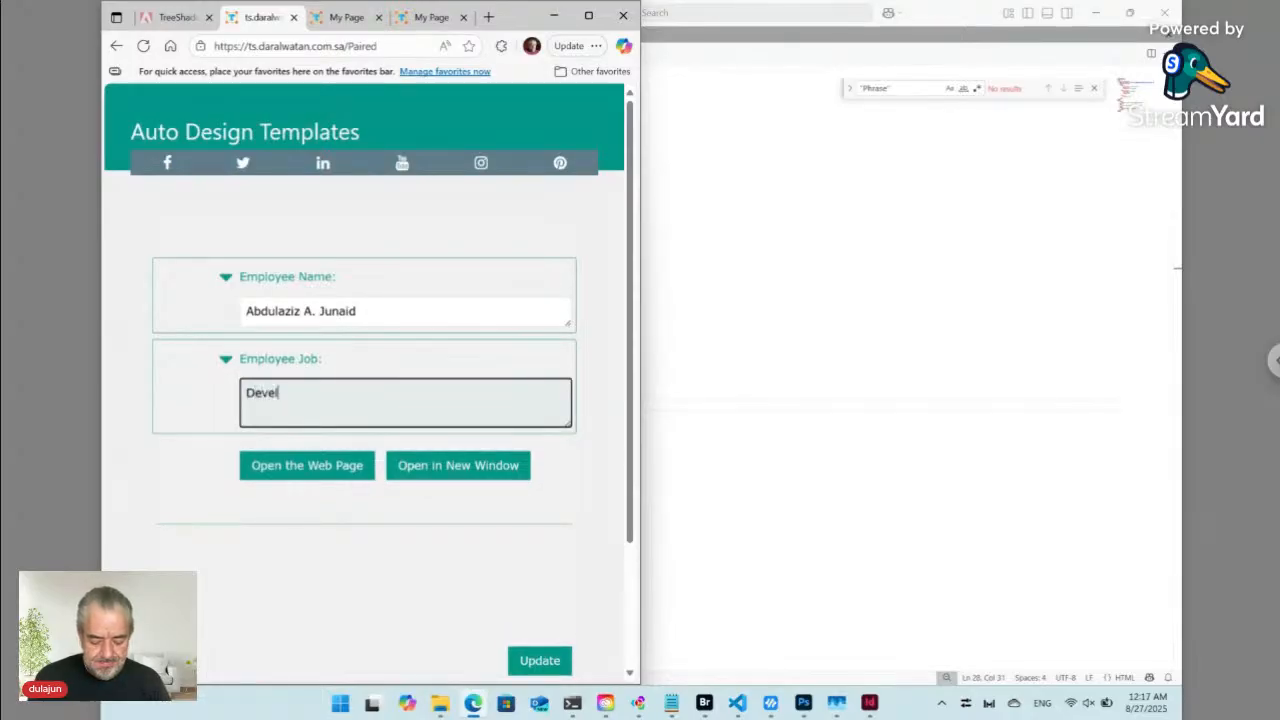
pyautogui.write('oper')
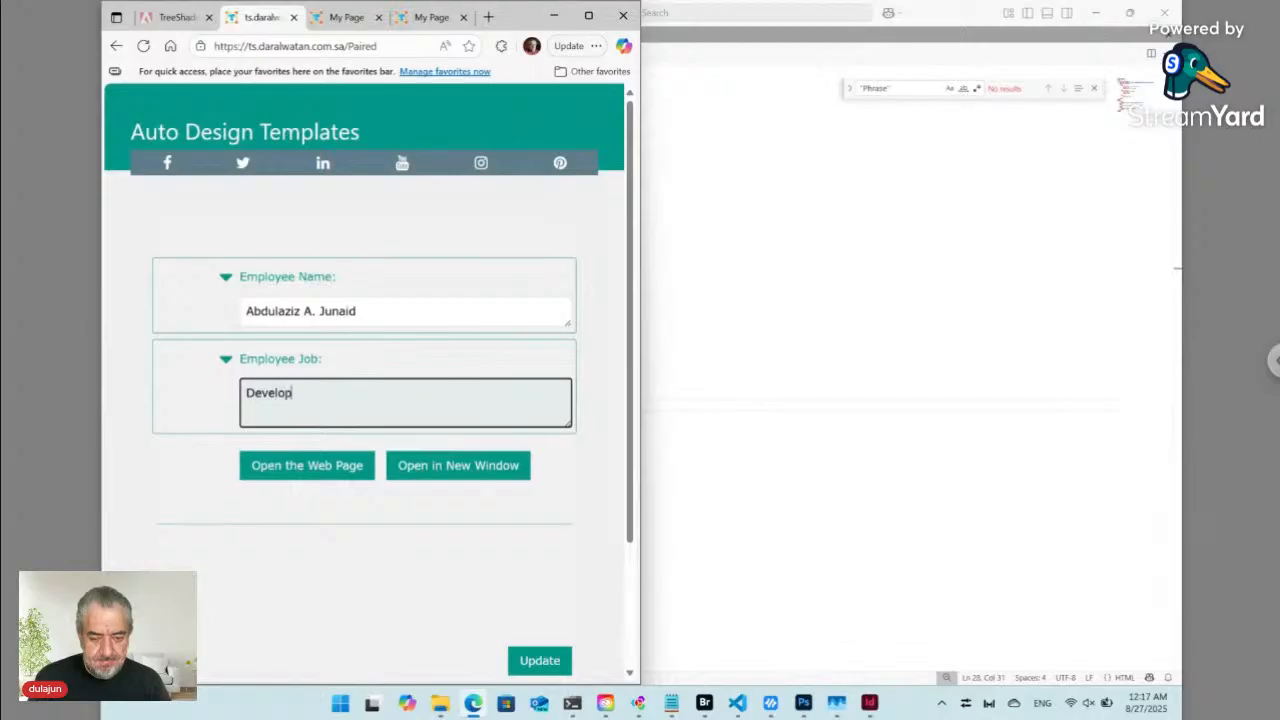
pyautogui.click(540, 660)
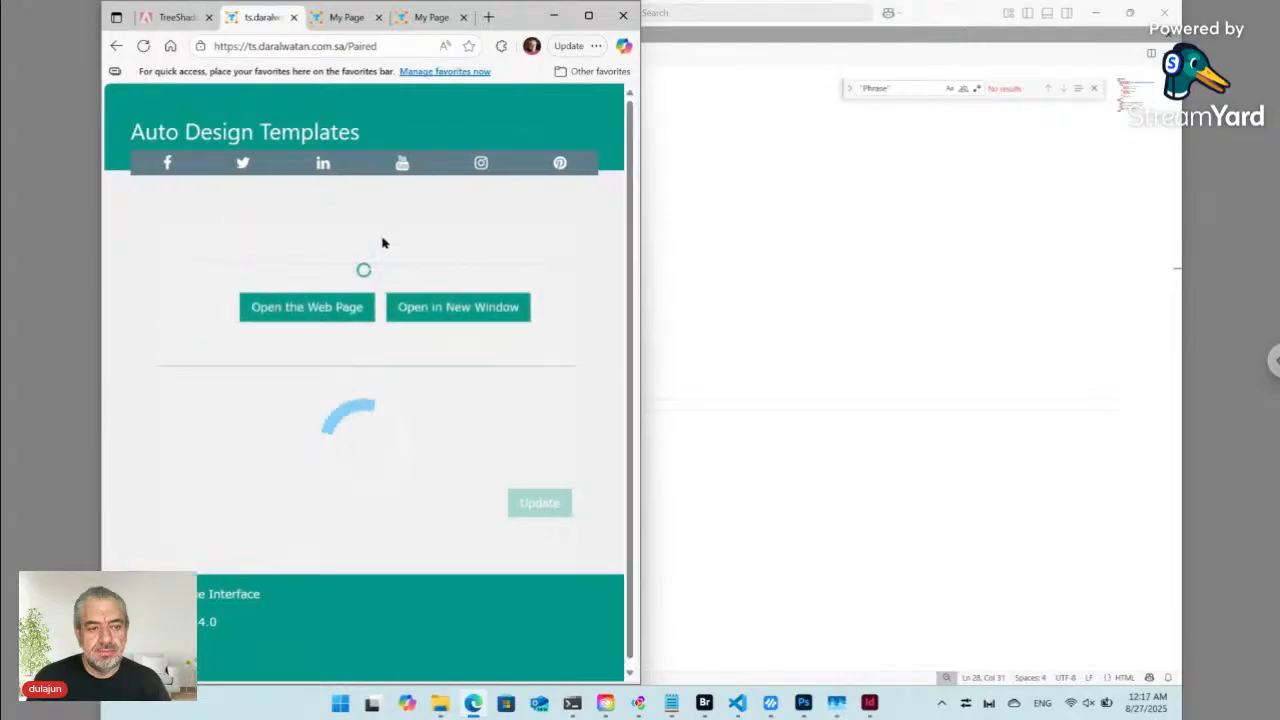
pyautogui.click(351, 20)
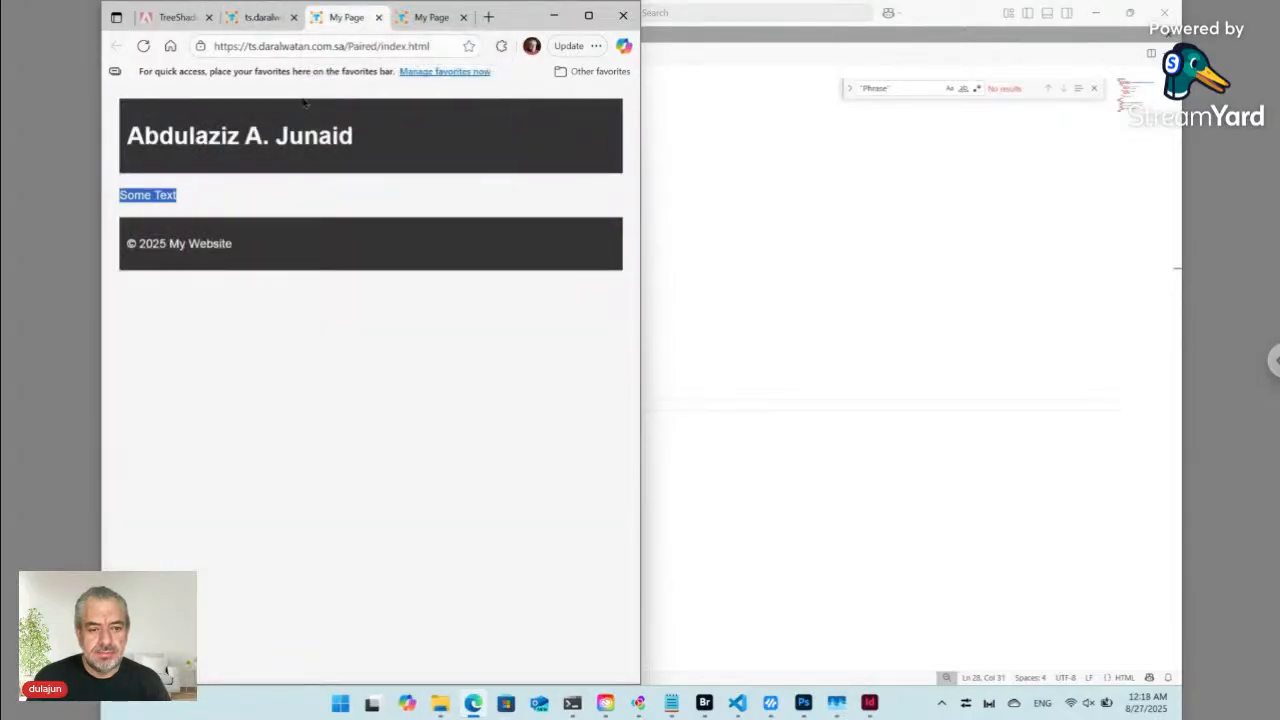
pyautogui.click(143, 46)
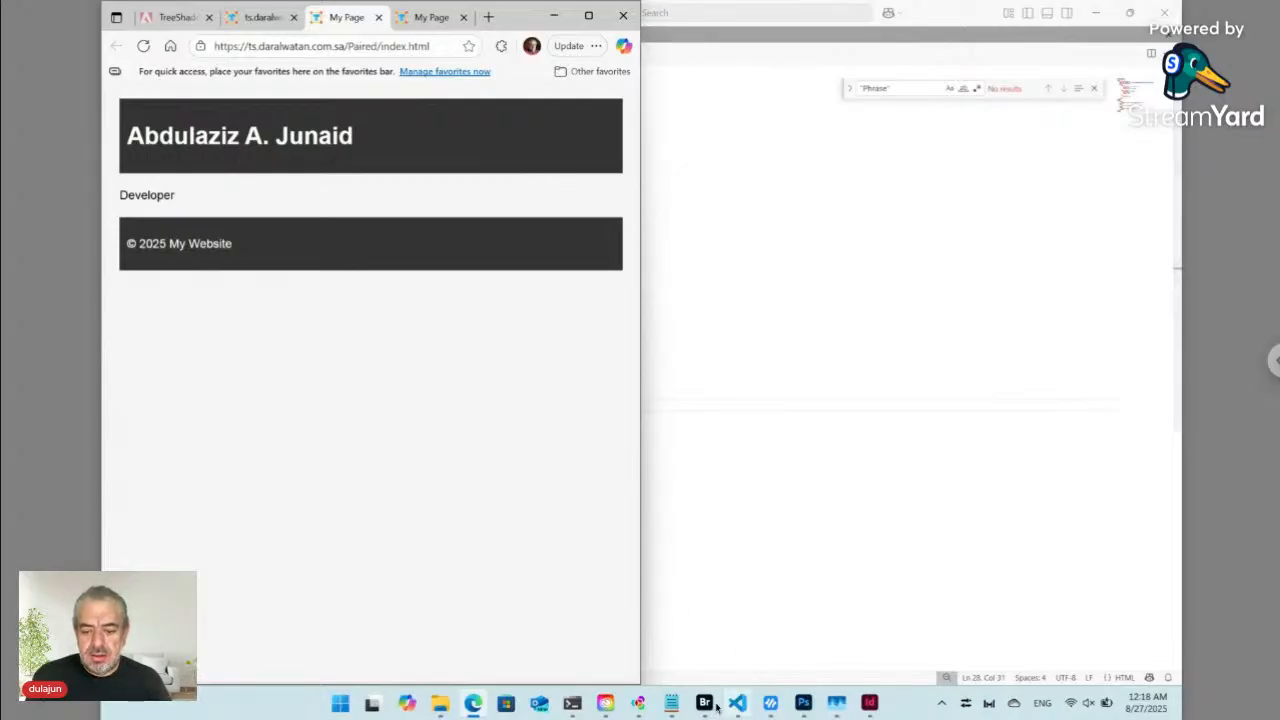
# - Open the paired folder of Employee Name.txt in Bridge and maximize the window
pyautogui.moveTo(704, 706)
pyautogui.click(776, 664)
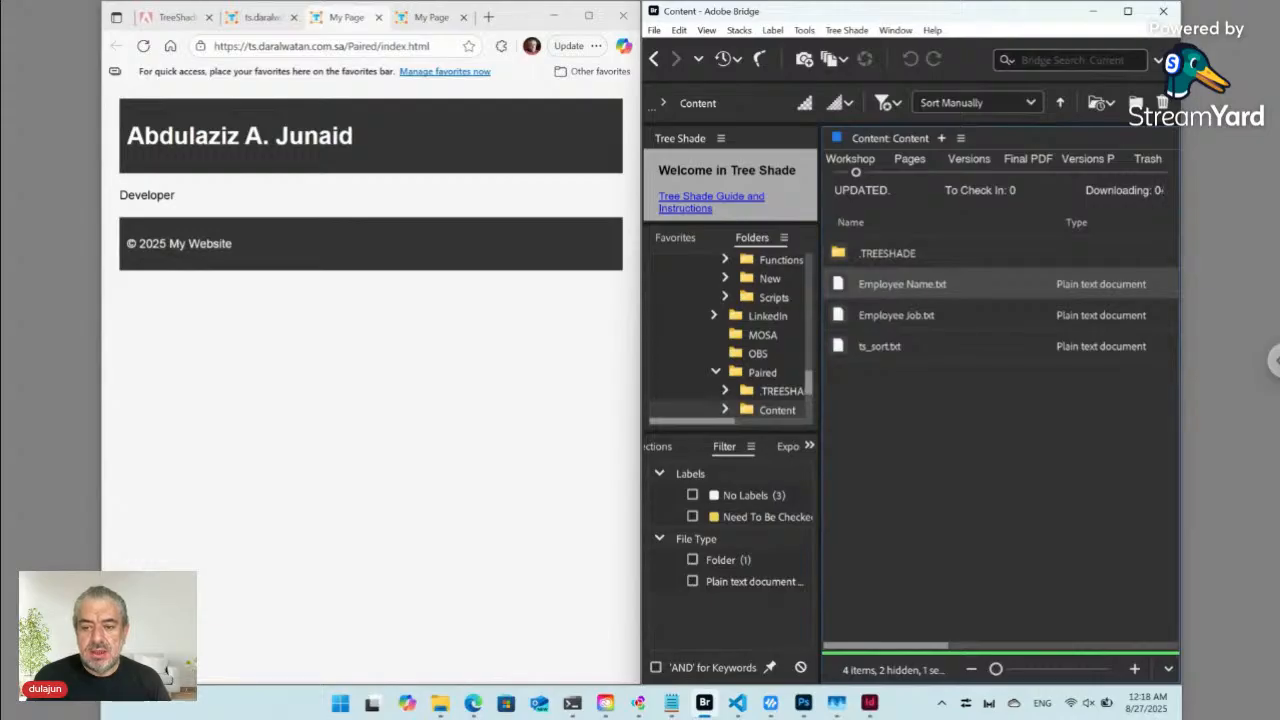
pyautogui.rightClick(843, 287)
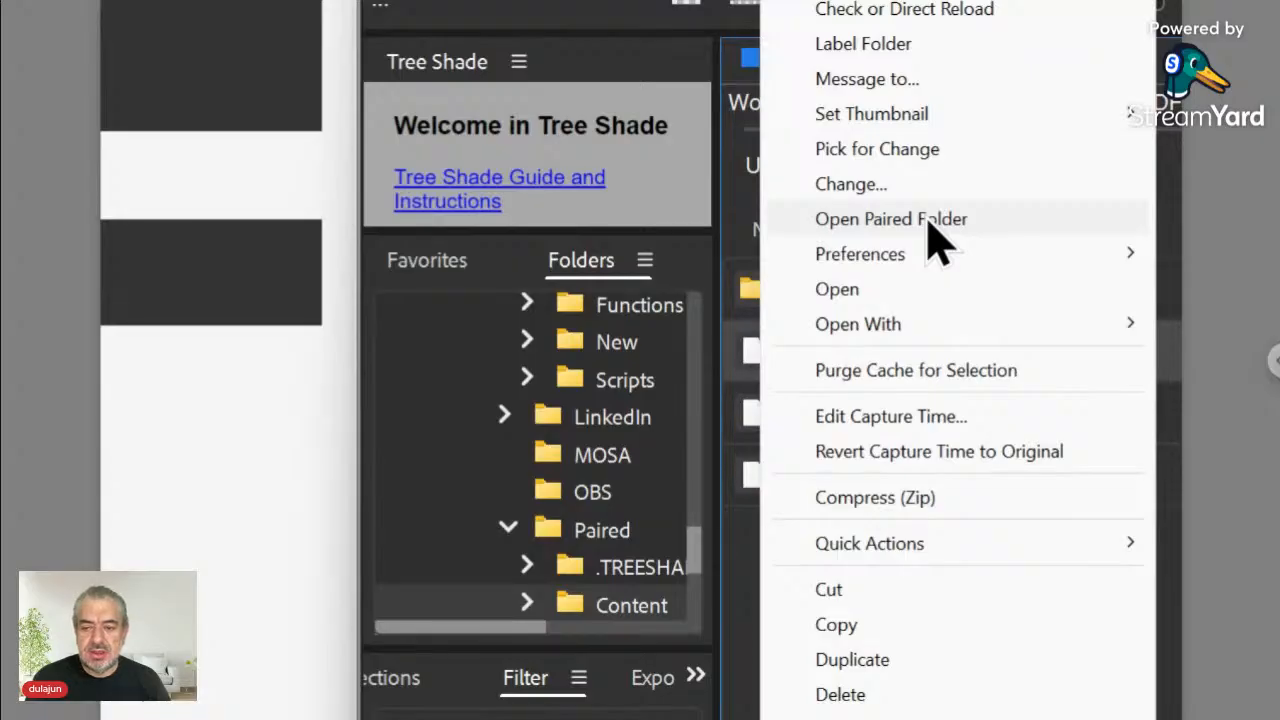
pyautogui.click(935, 222)
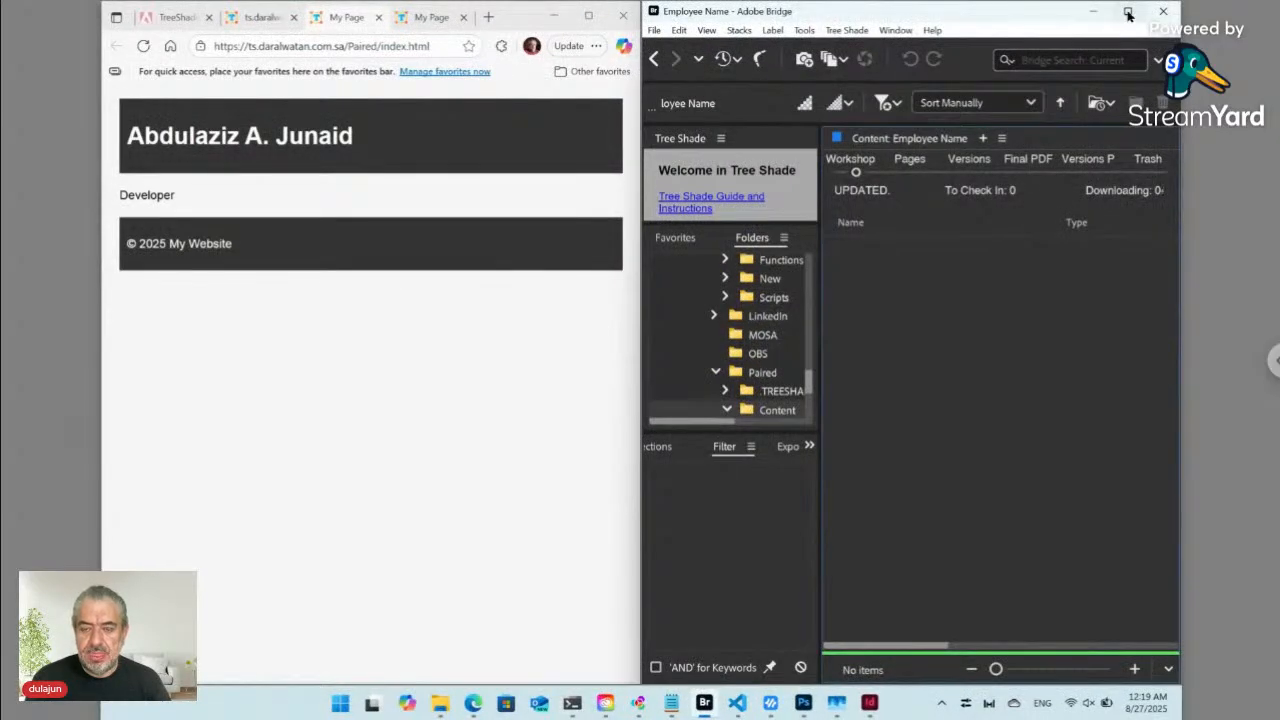
pyautogui.click(1123, 15)
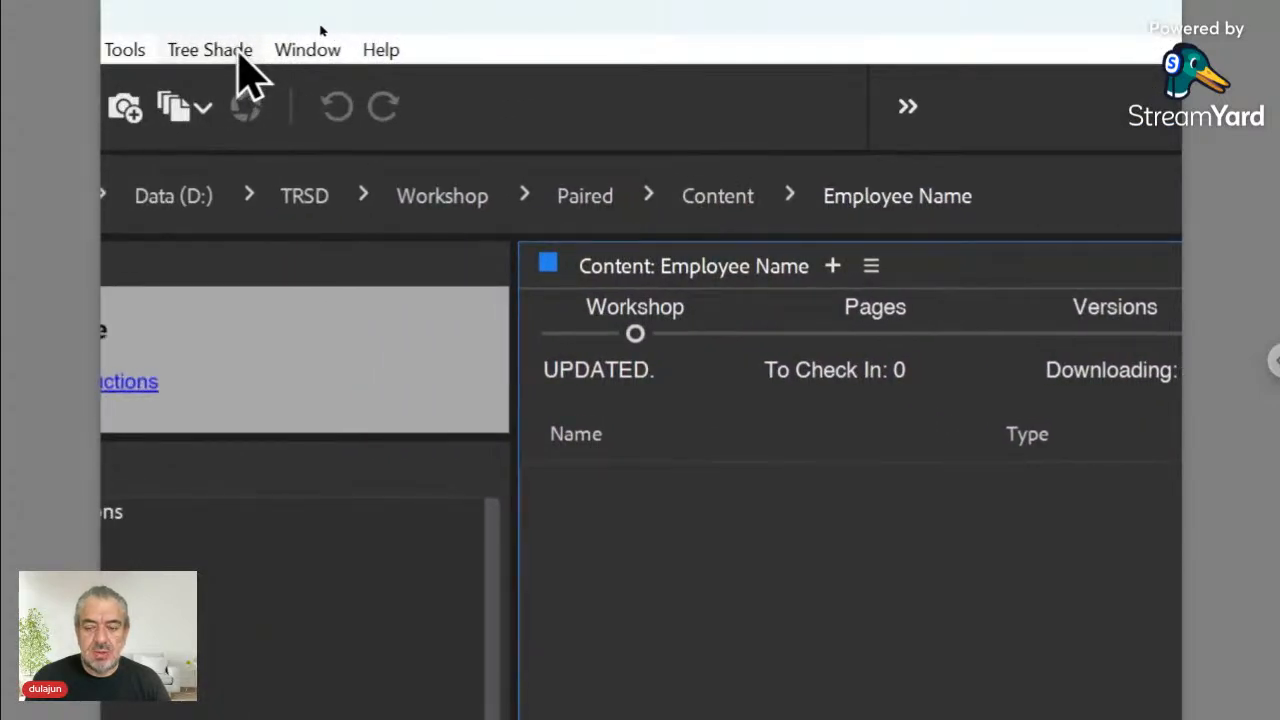
# - Create a plain text file named Text with Tree Shade > New > Plain, then return to Content
pyautogui.click(238, 56)
pyautogui.moveTo(243, 88)
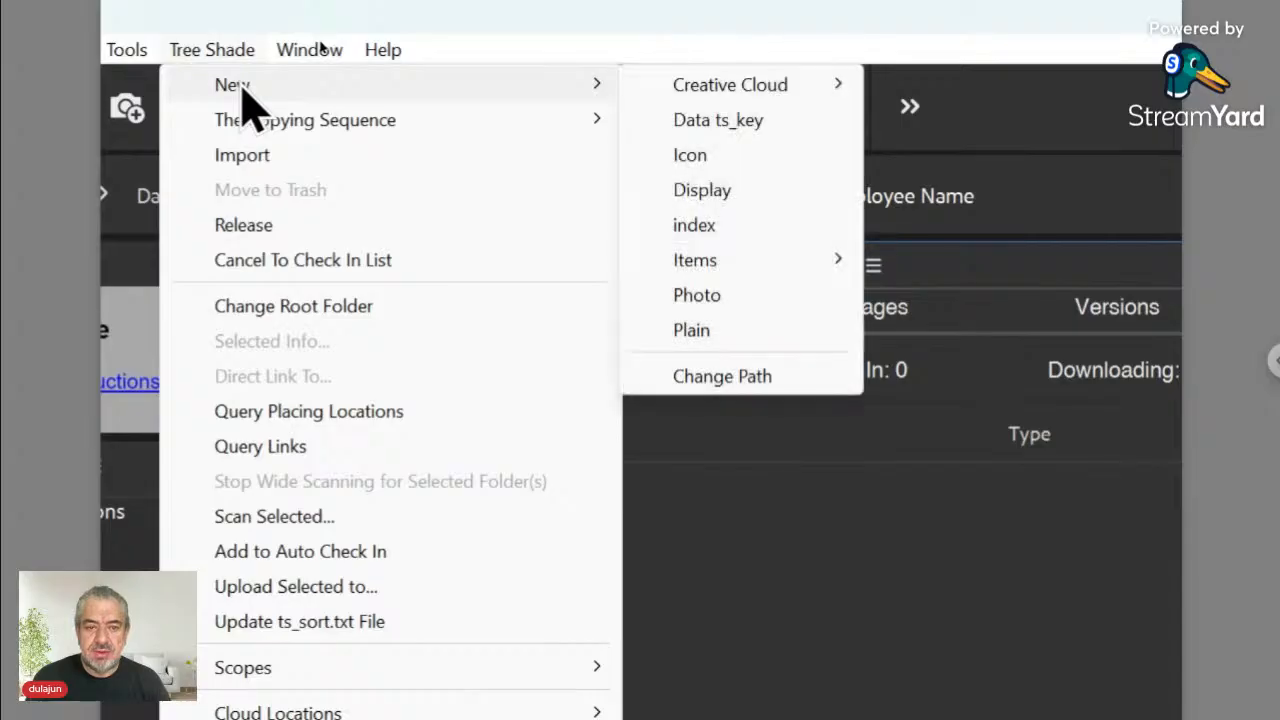
pyautogui.click(746, 332)
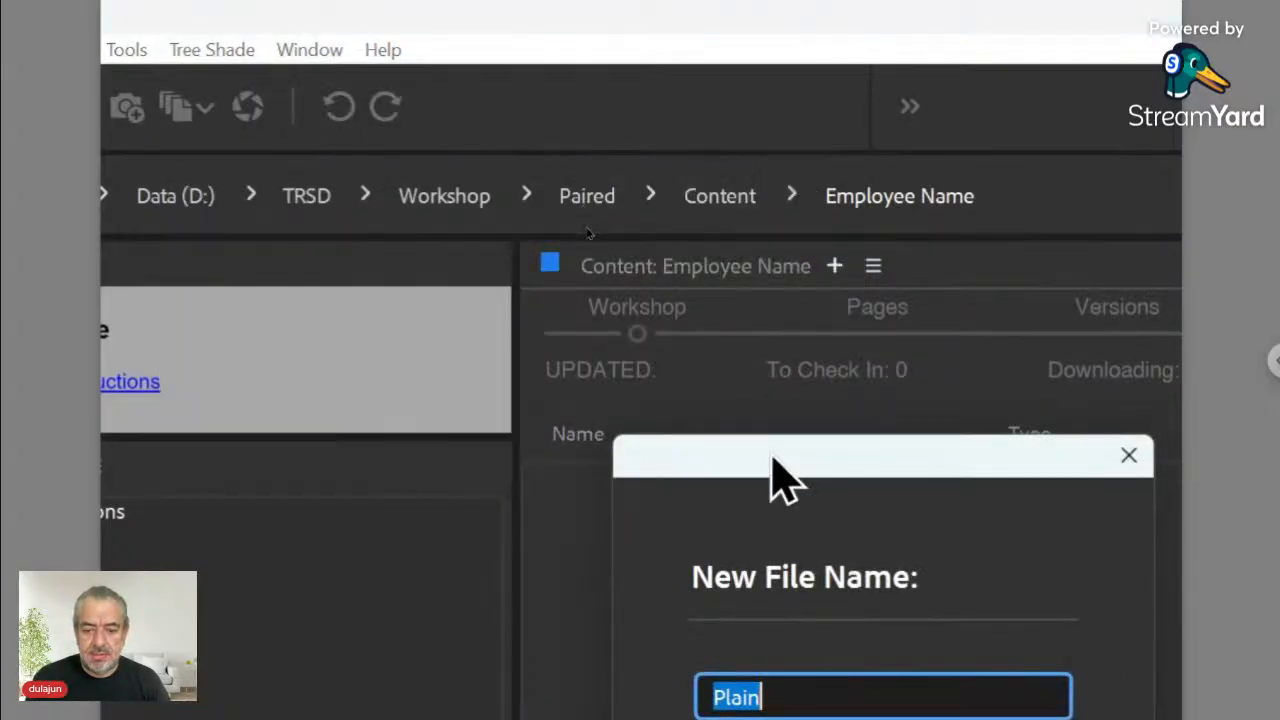
pyautogui.moveTo(724, 345); pyautogui.dragTo(699, 287)
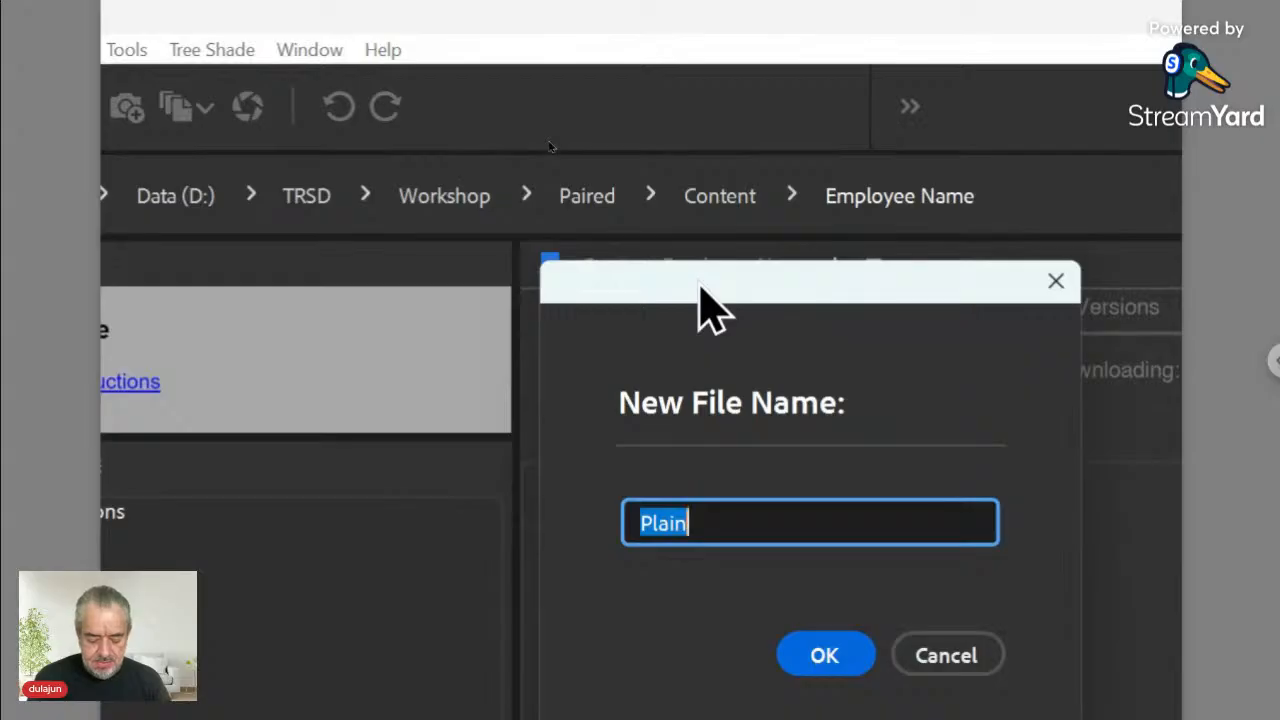
pyautogui.write('Text')
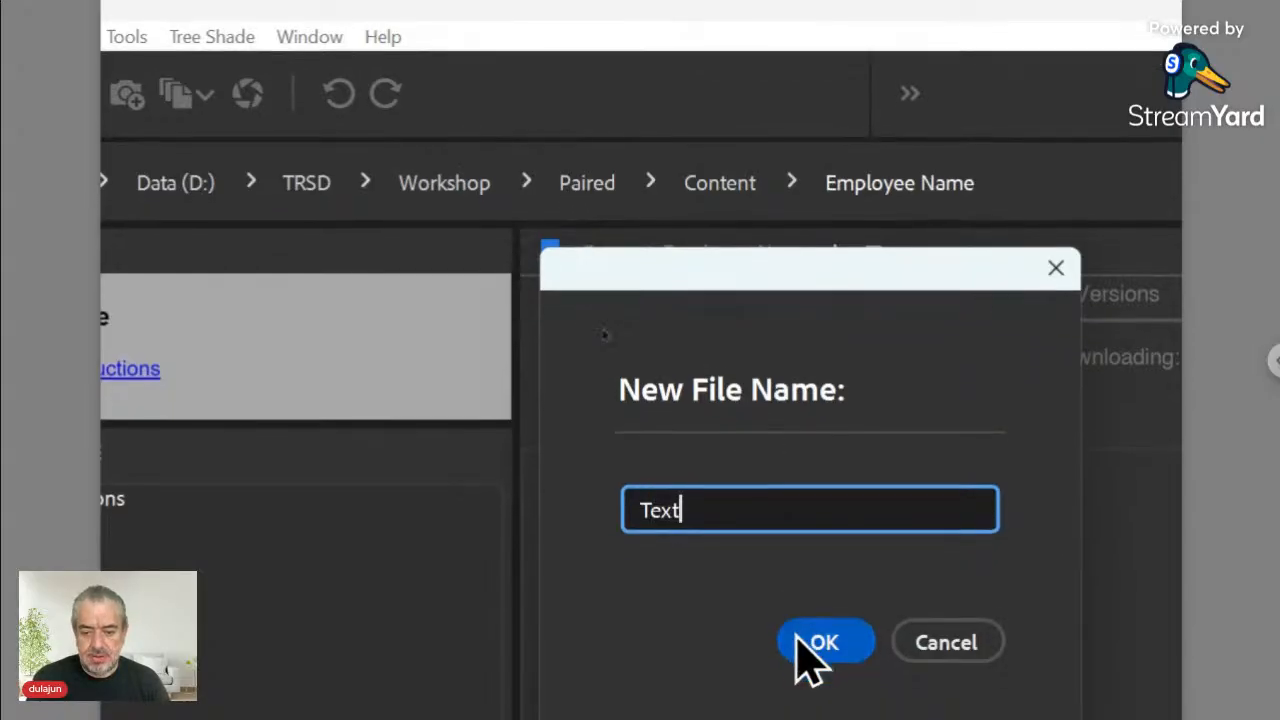
pyautogui.click(818, 658)
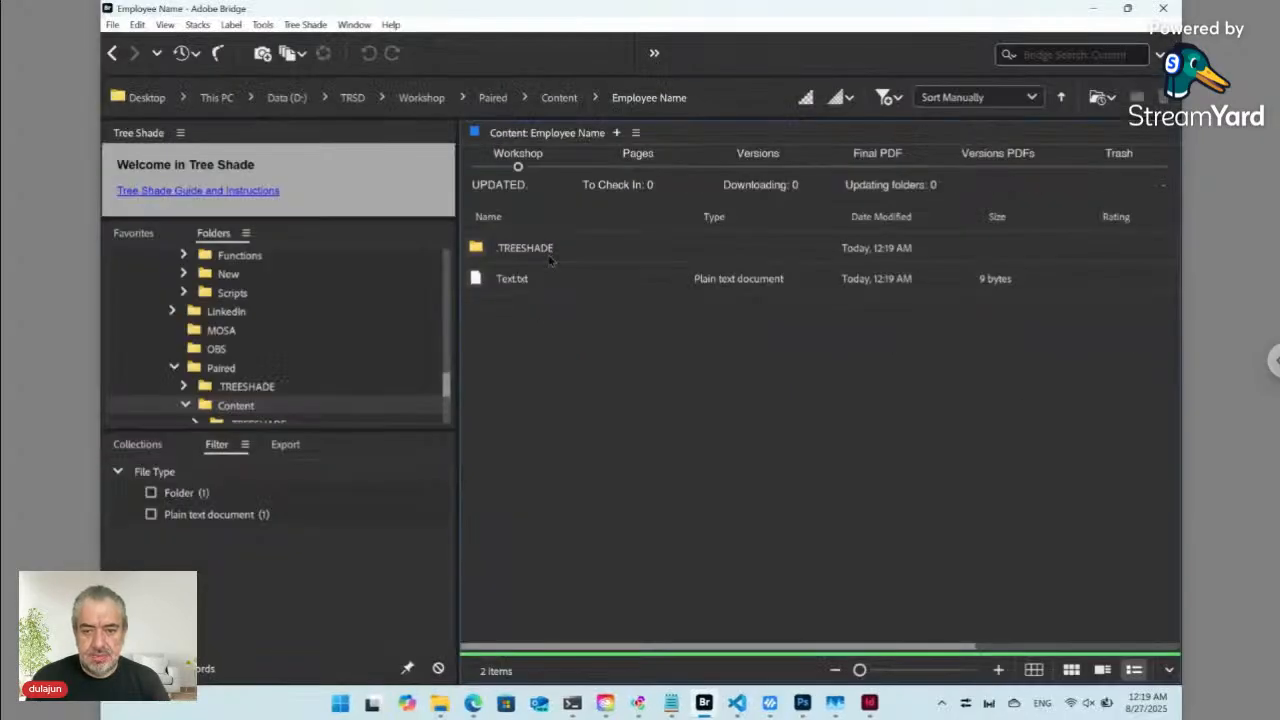
pyautogui.click(559, 100)
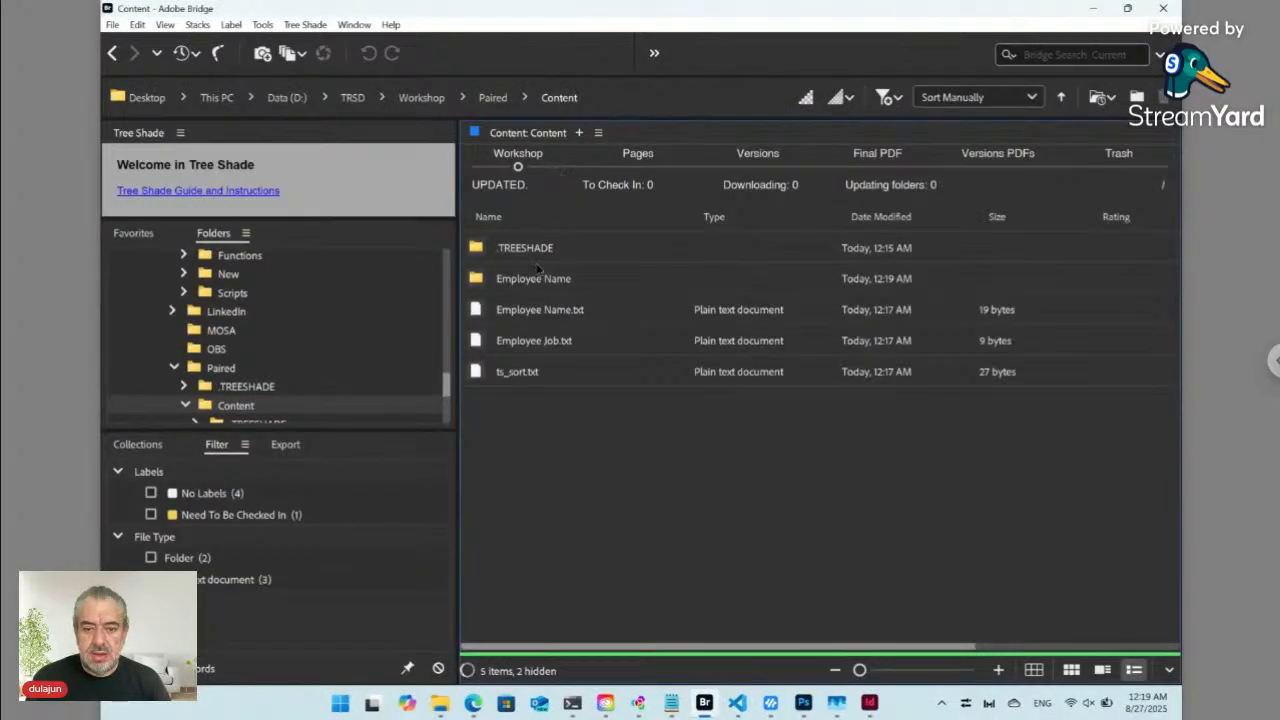
# - Open the Tree Shade content editor for Employee Name.txt without opening its paired folder
pyautogui.click(545, 313)
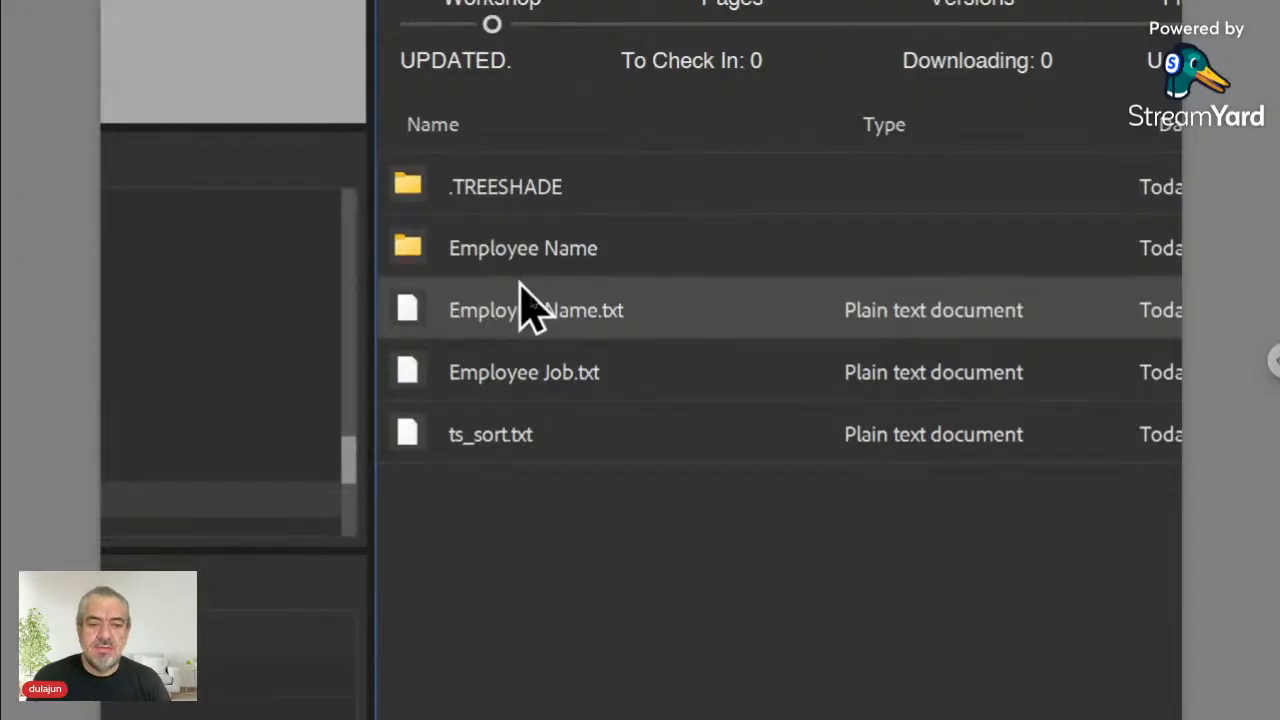
pyautogui.doubleClick(413, 307)
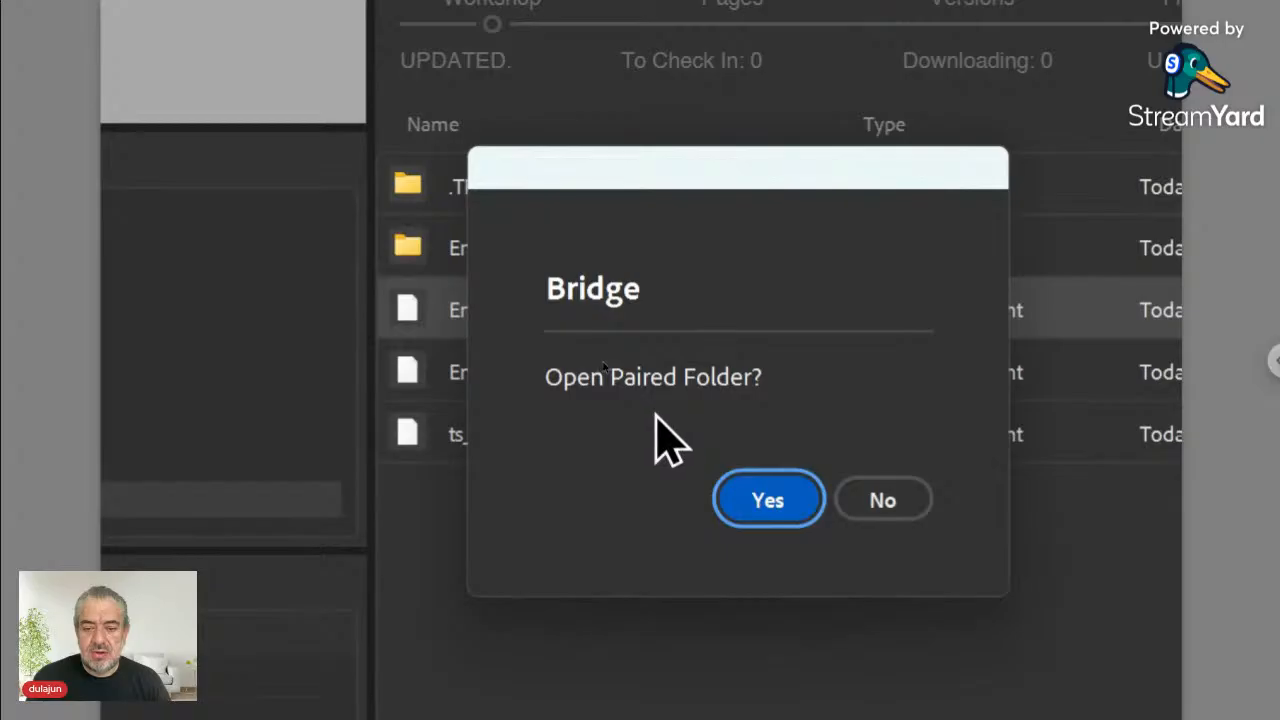
pyautogui.click(872, 500)
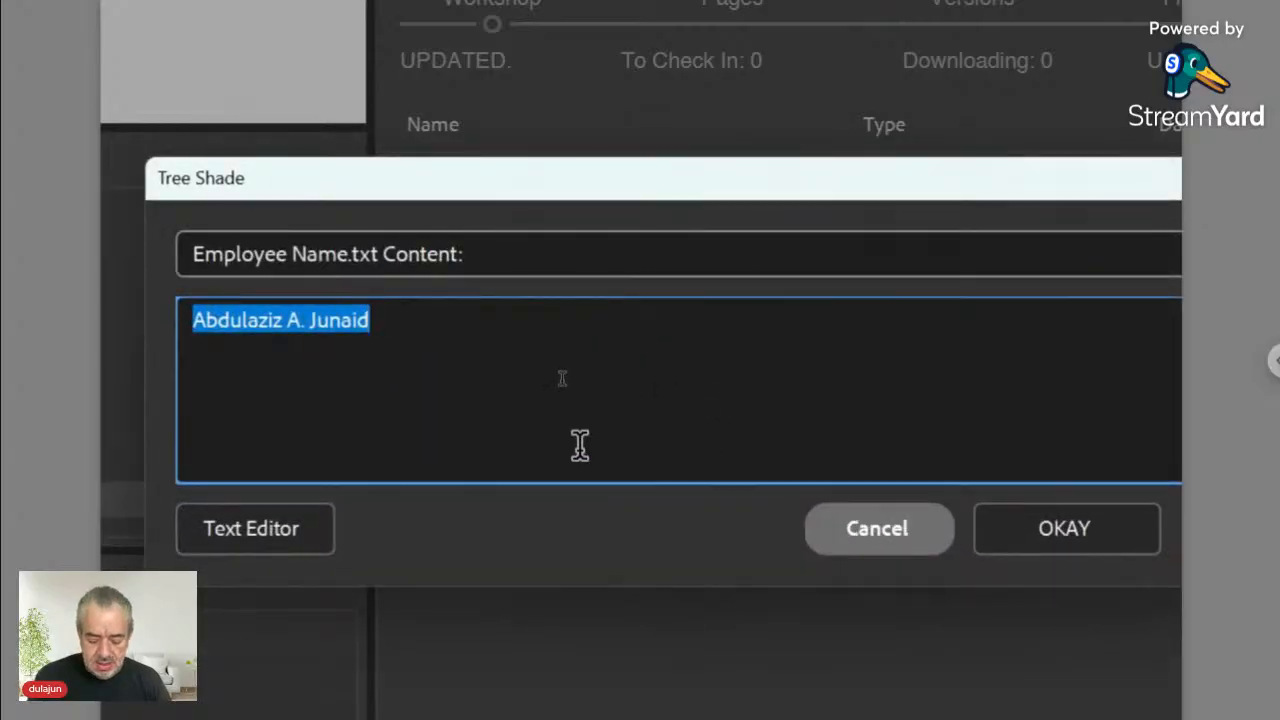
# - Replace the name with <h1><ts></ts></h1>, leaving the caret inside the ts tags
pyautogui.write('<')
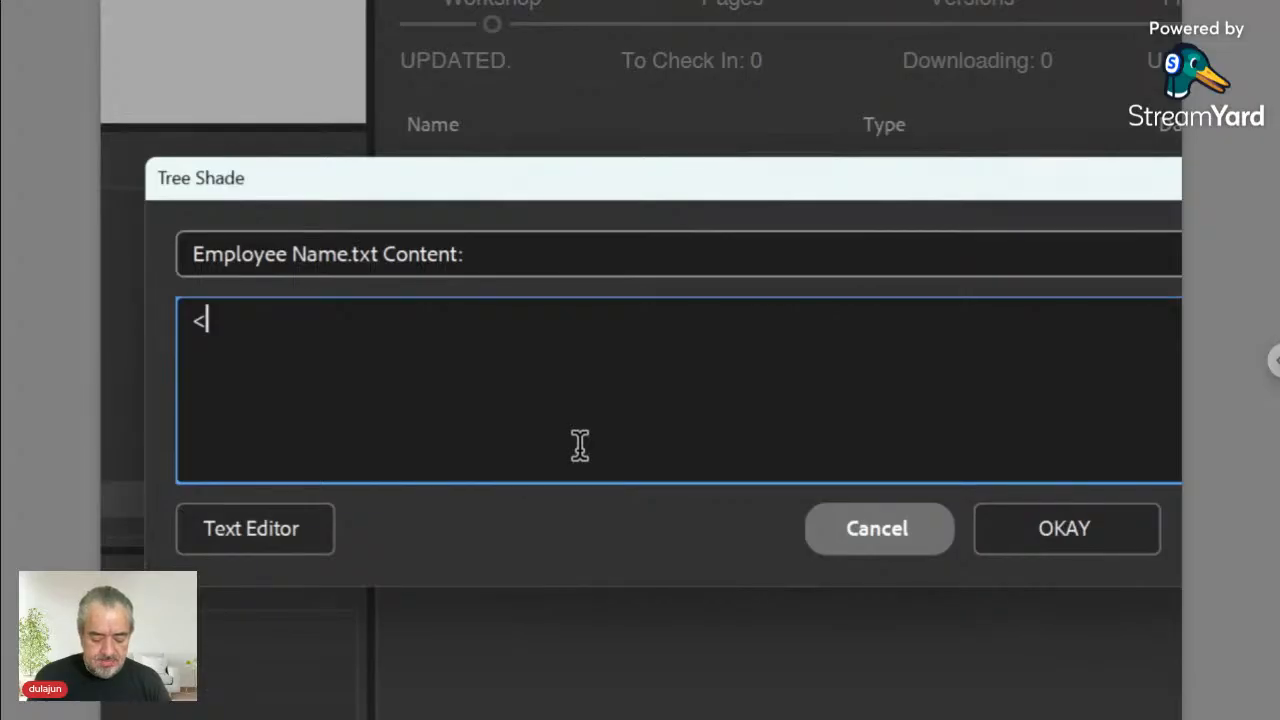
pyautogui.write('h1>')
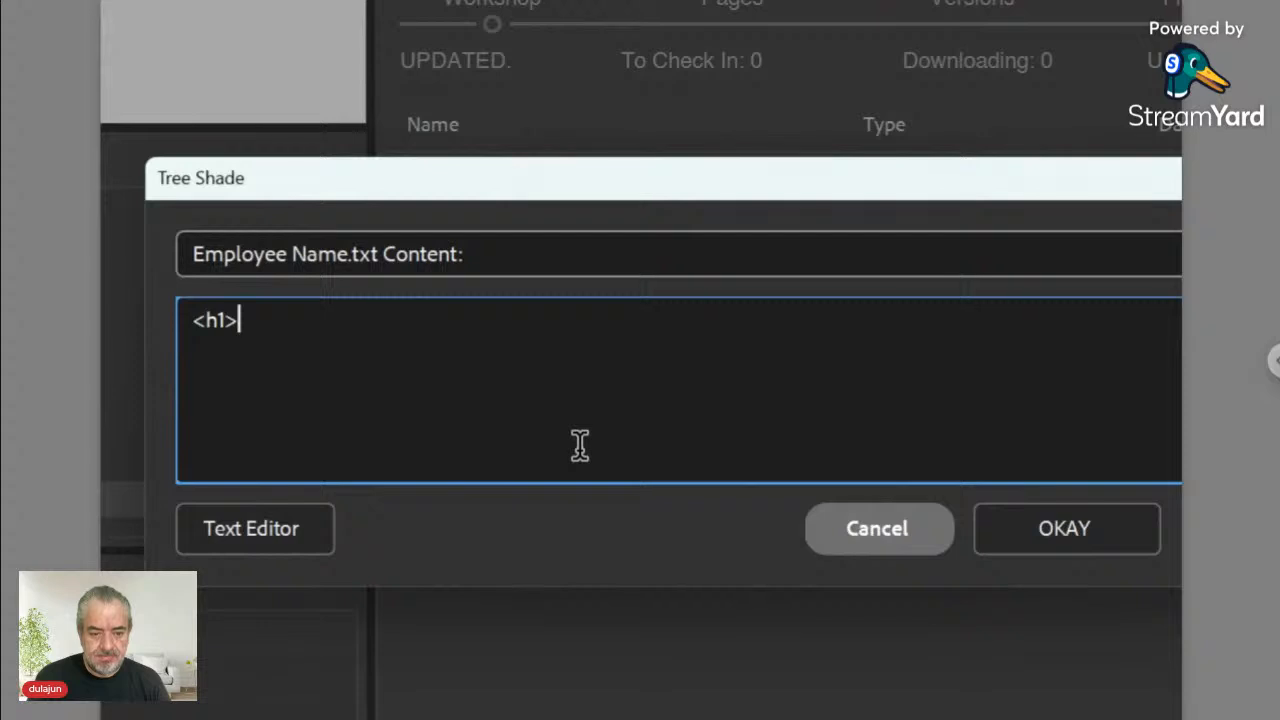
pyautogui.write('</')
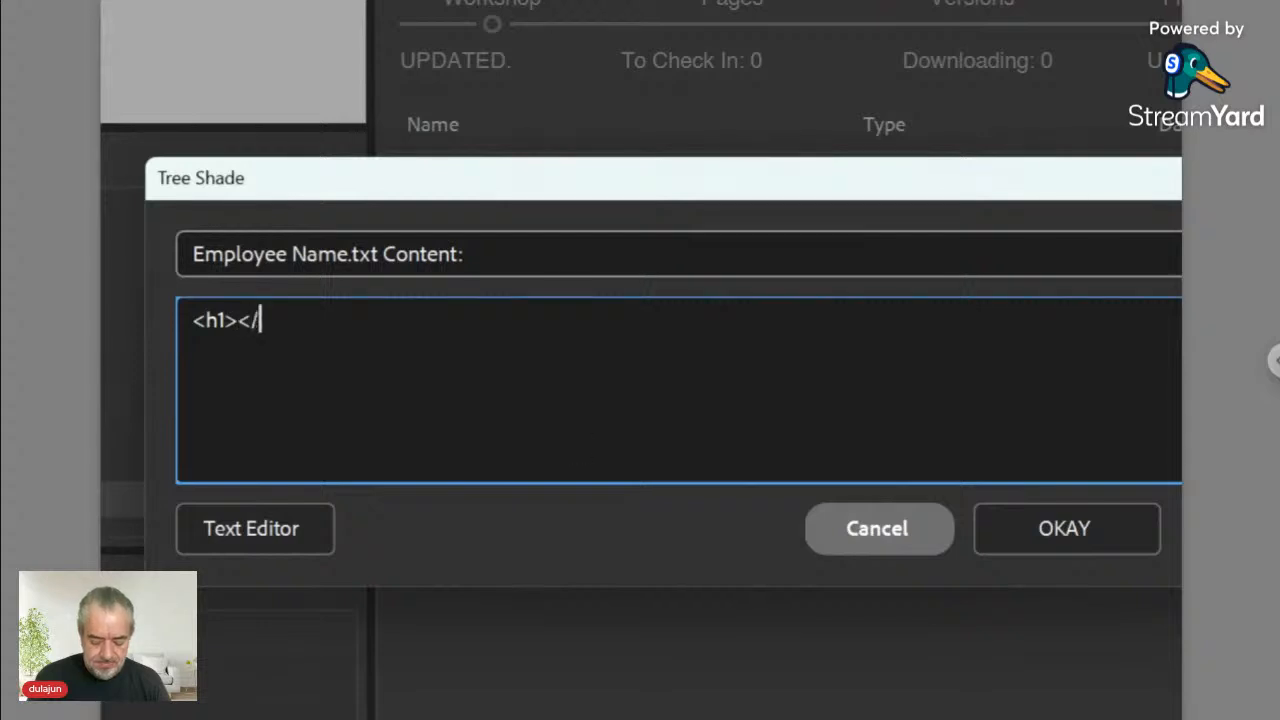
pyautogui.write('h1>')
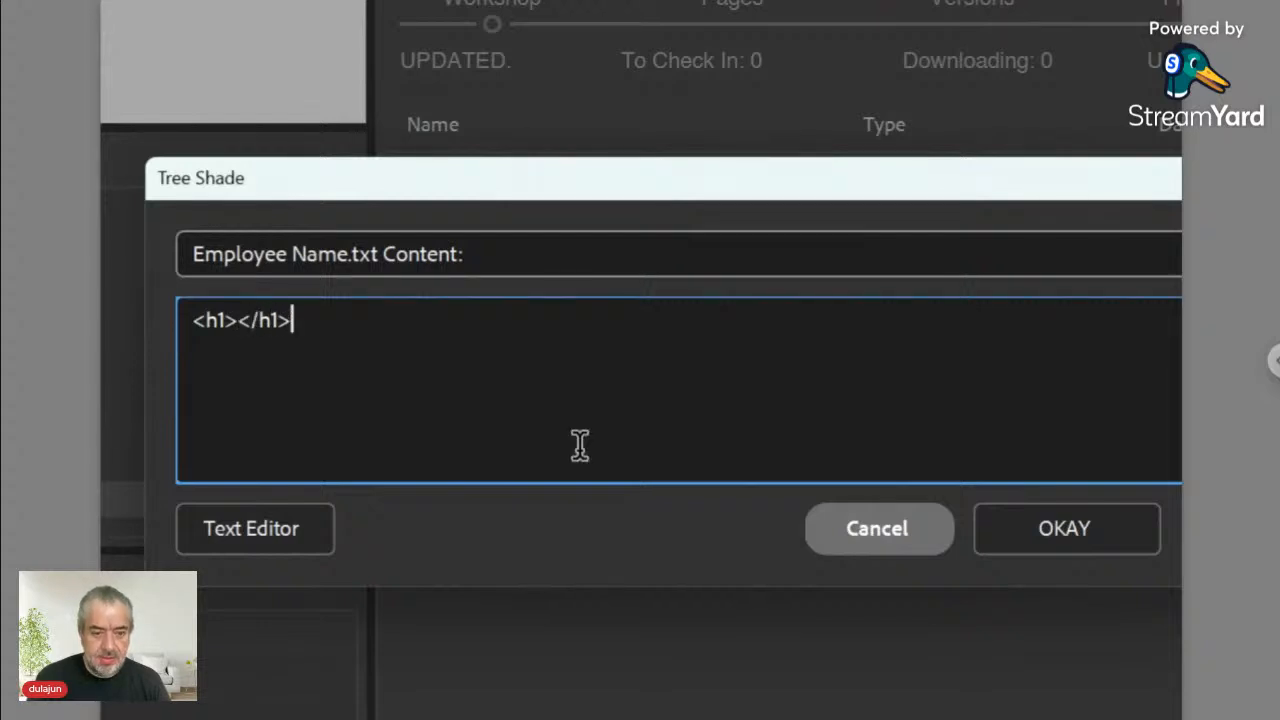
pyautogui.press('Left')
pyautogui.press('Left')
pyautogui.press('Left')
pyautogui.press('Left')
pyautogui.press('Left')
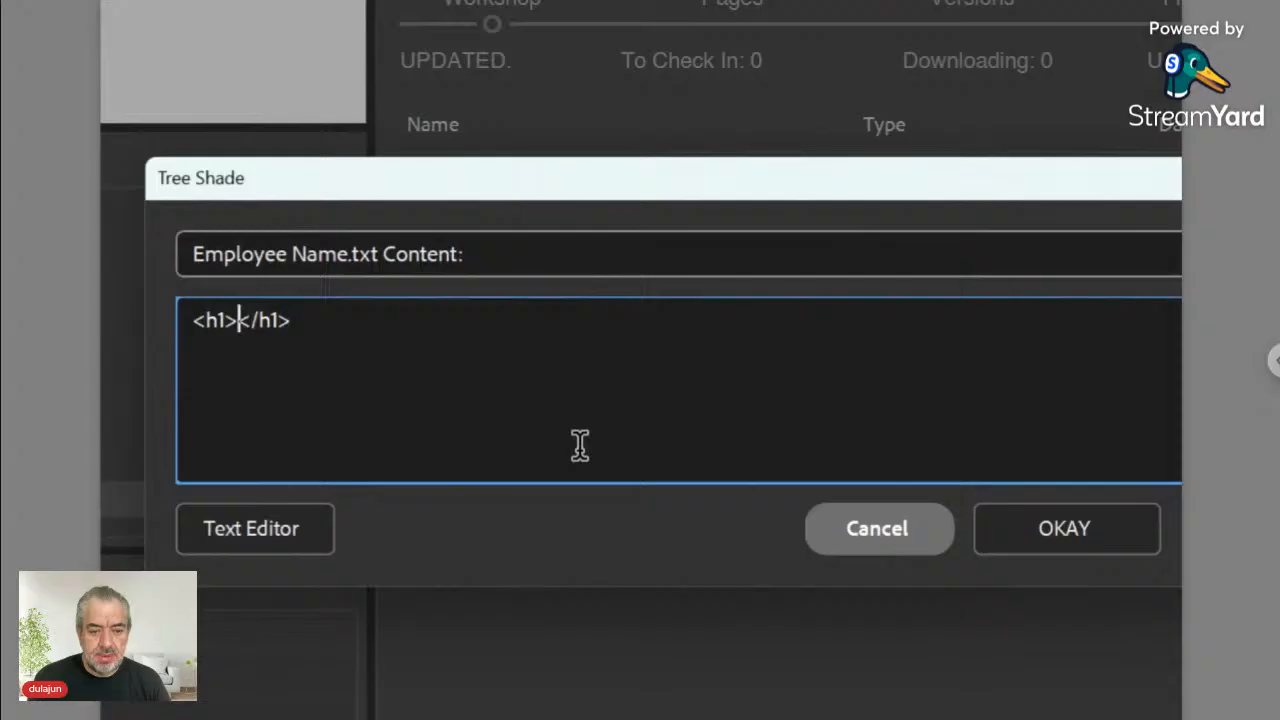
pyautogui.write('<ts')
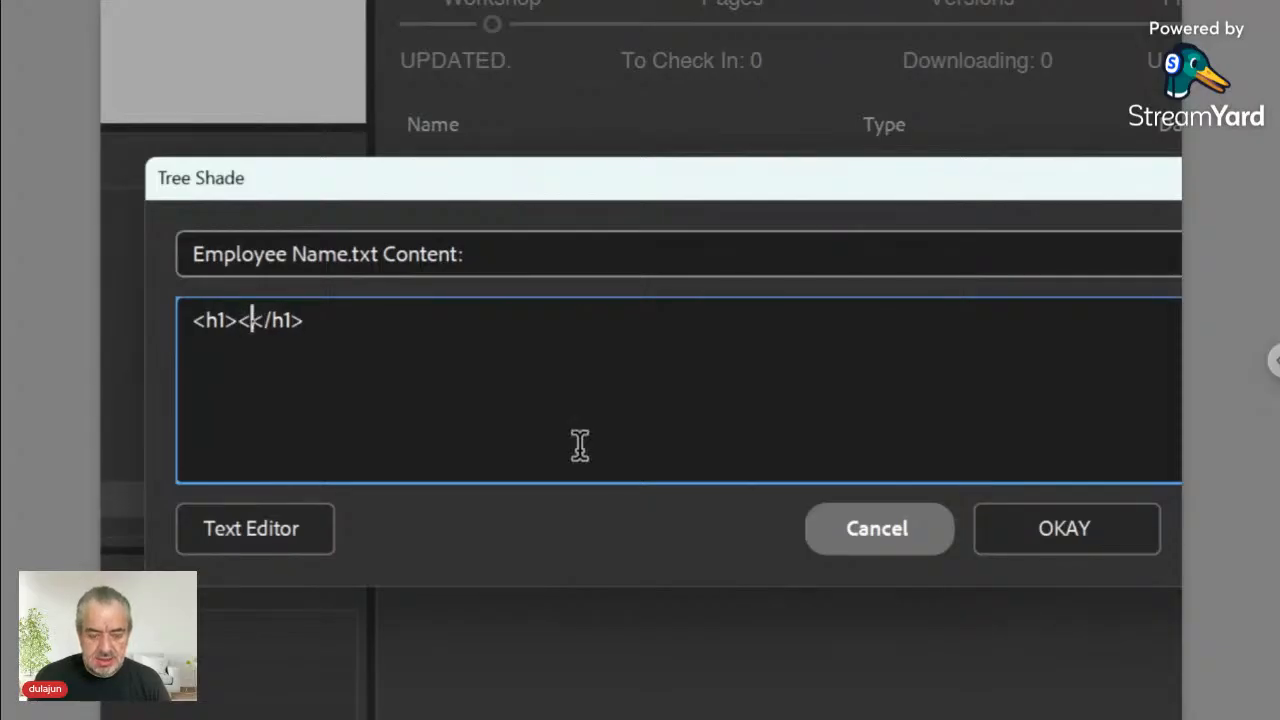
pyautogui.write('></')
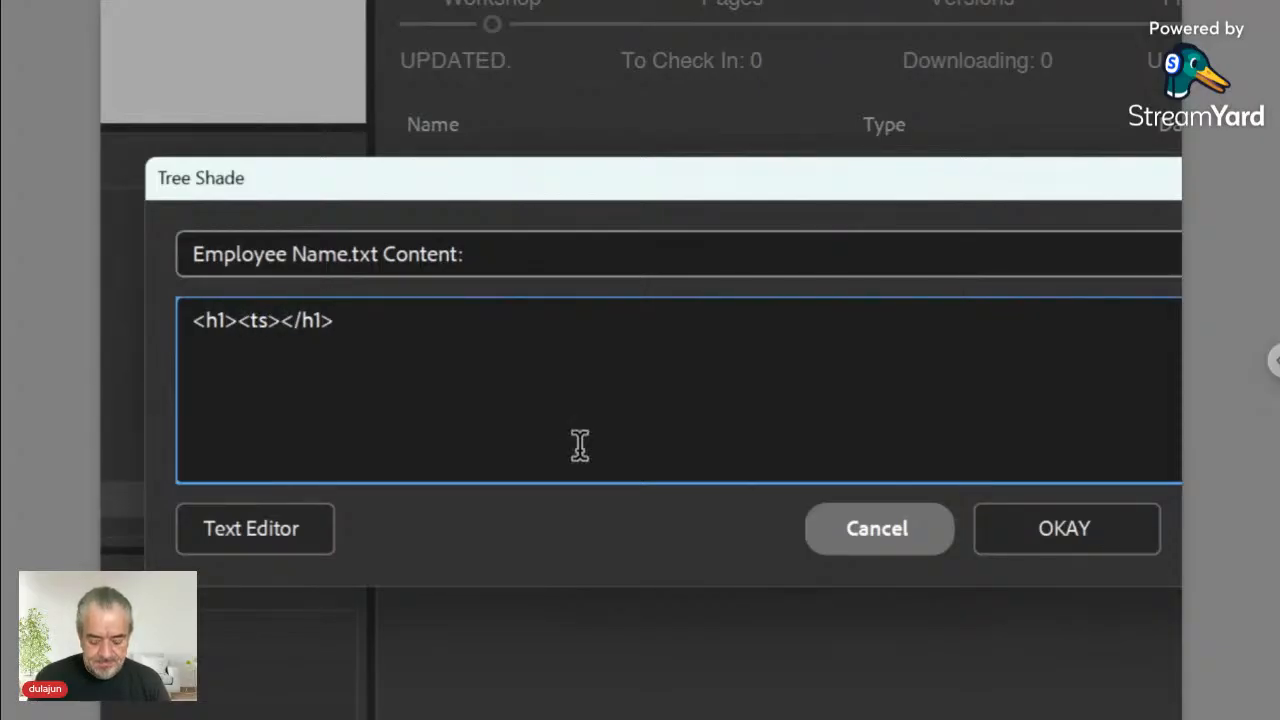
pyautogui.write('ts></')
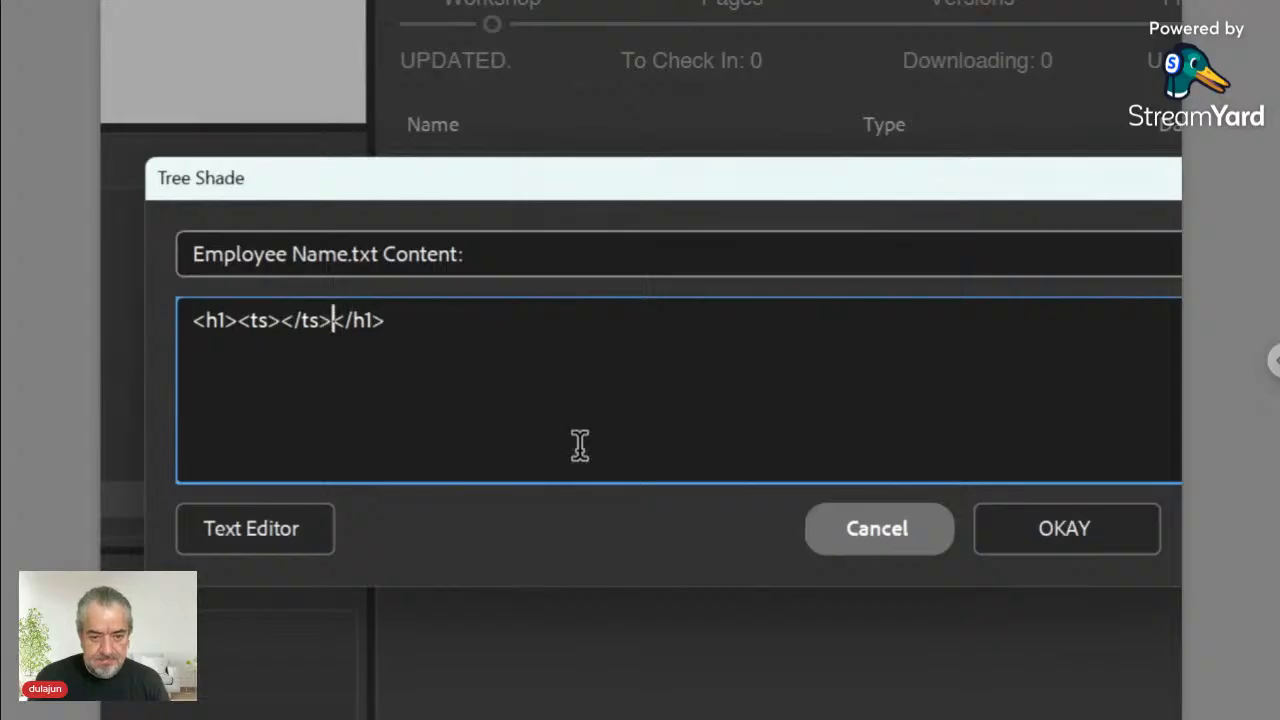
pyautogui.press('Left')
pyautogui.press('Left')
pyautogui.press('Left')
pyautogui.press('Left')
pyautogui.press('Left')
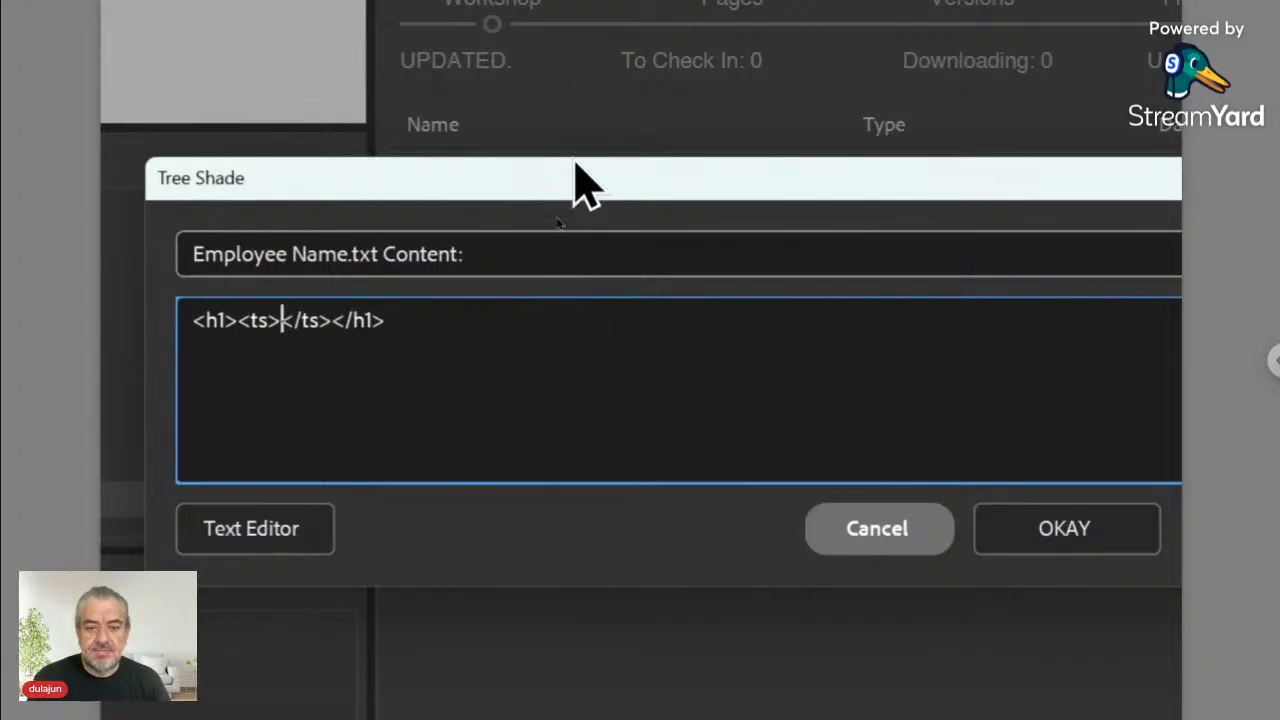
pyautogui.moveTo(575, 168); pyautogui.dragTo(737, 365)
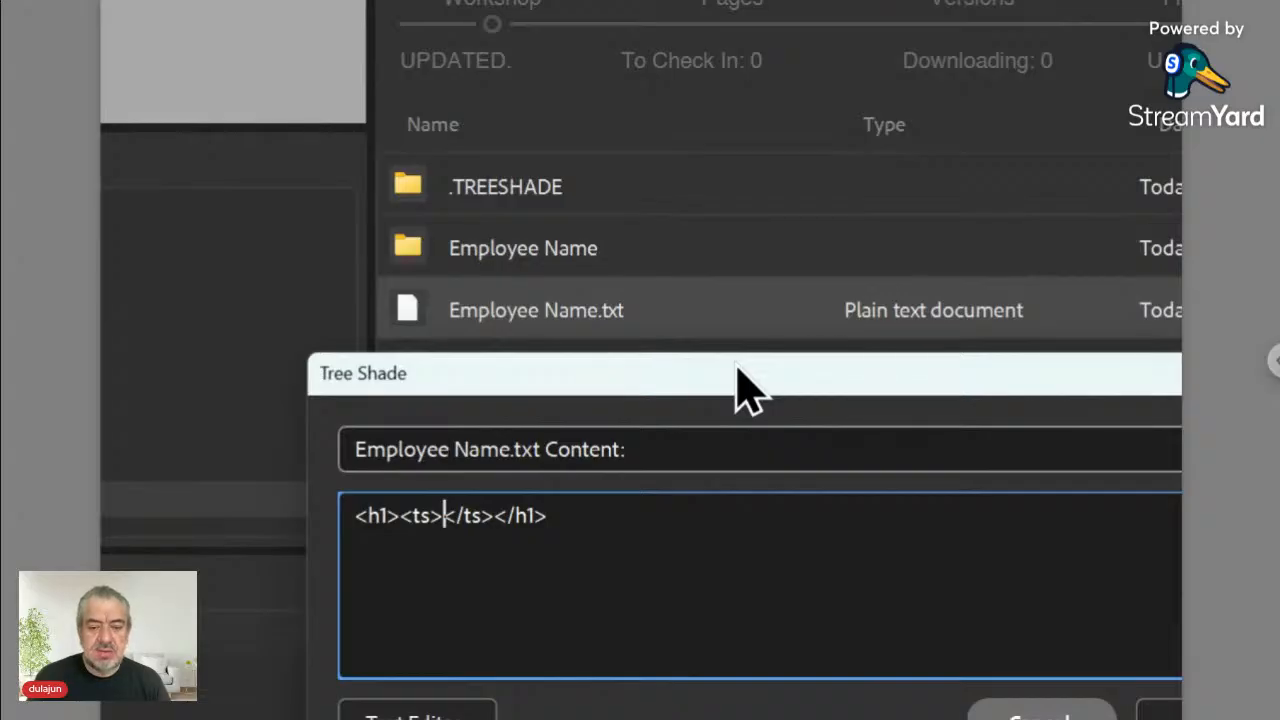
# - Fill the ts tags with ./<fn>/Text.+<place> and save Employee Name.txt
pyautogui.write('./<')
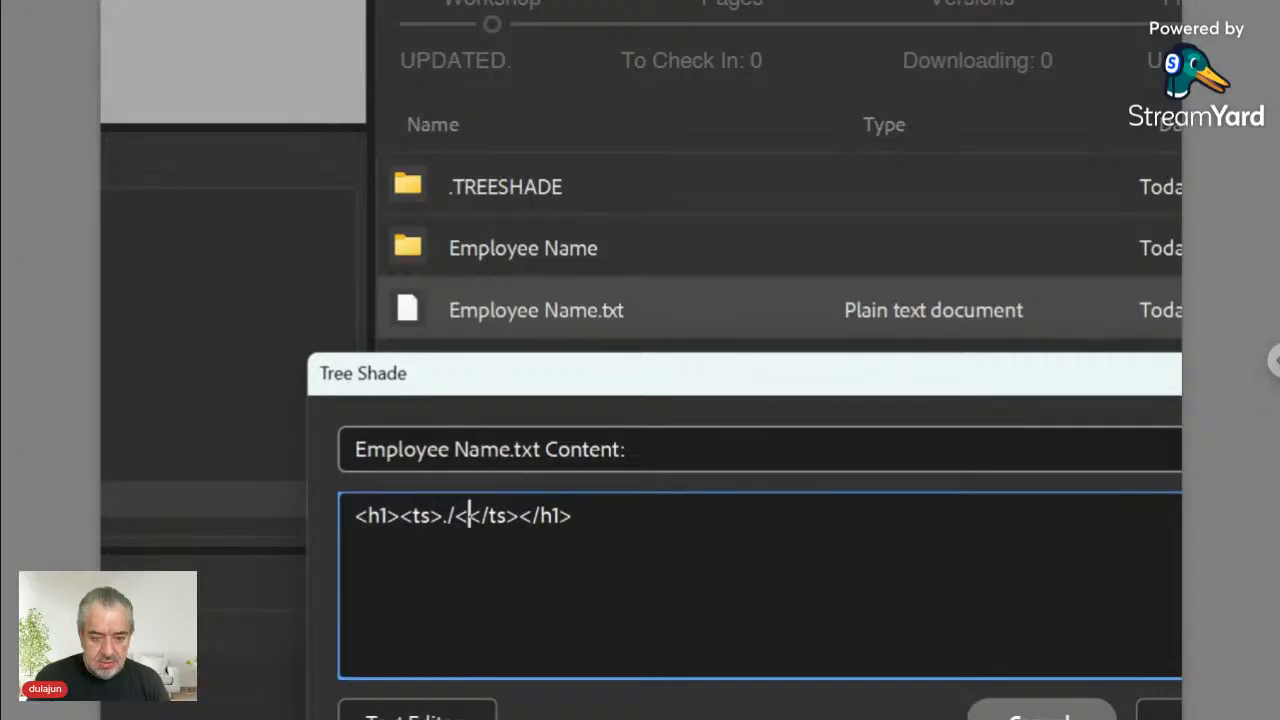
pyautogui.write('File_N')
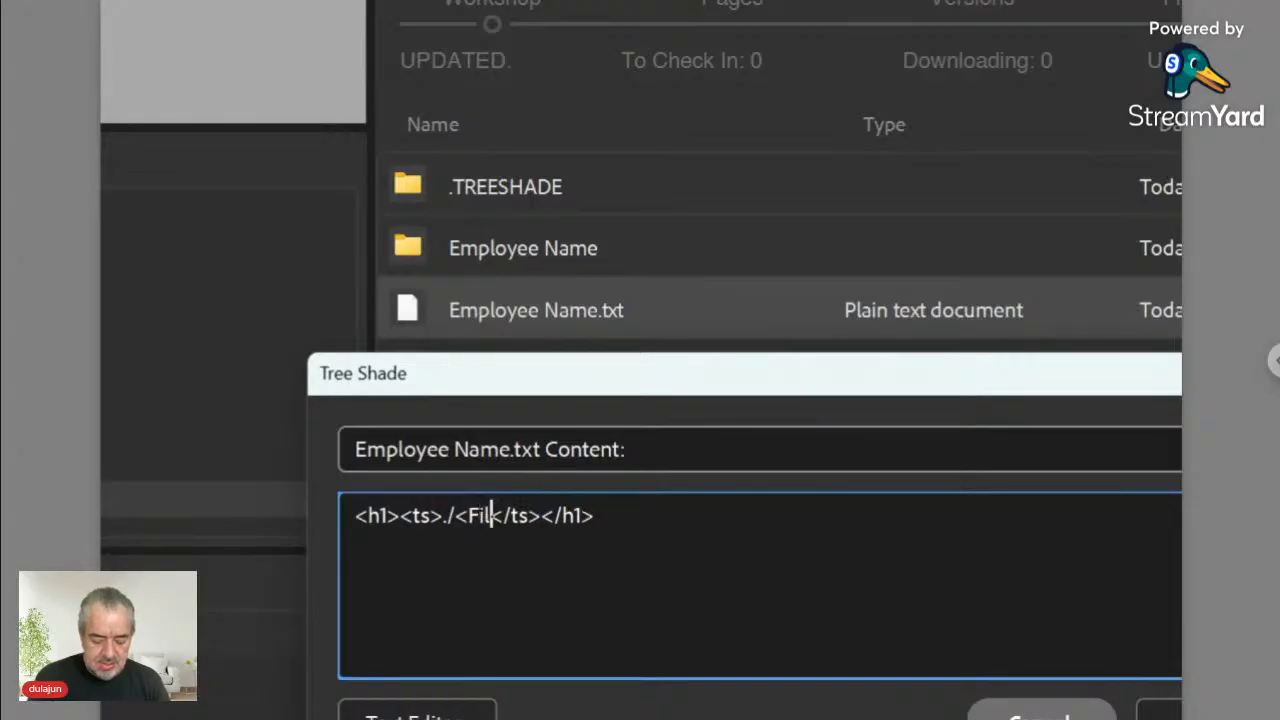
pyautogui.write('ame>')
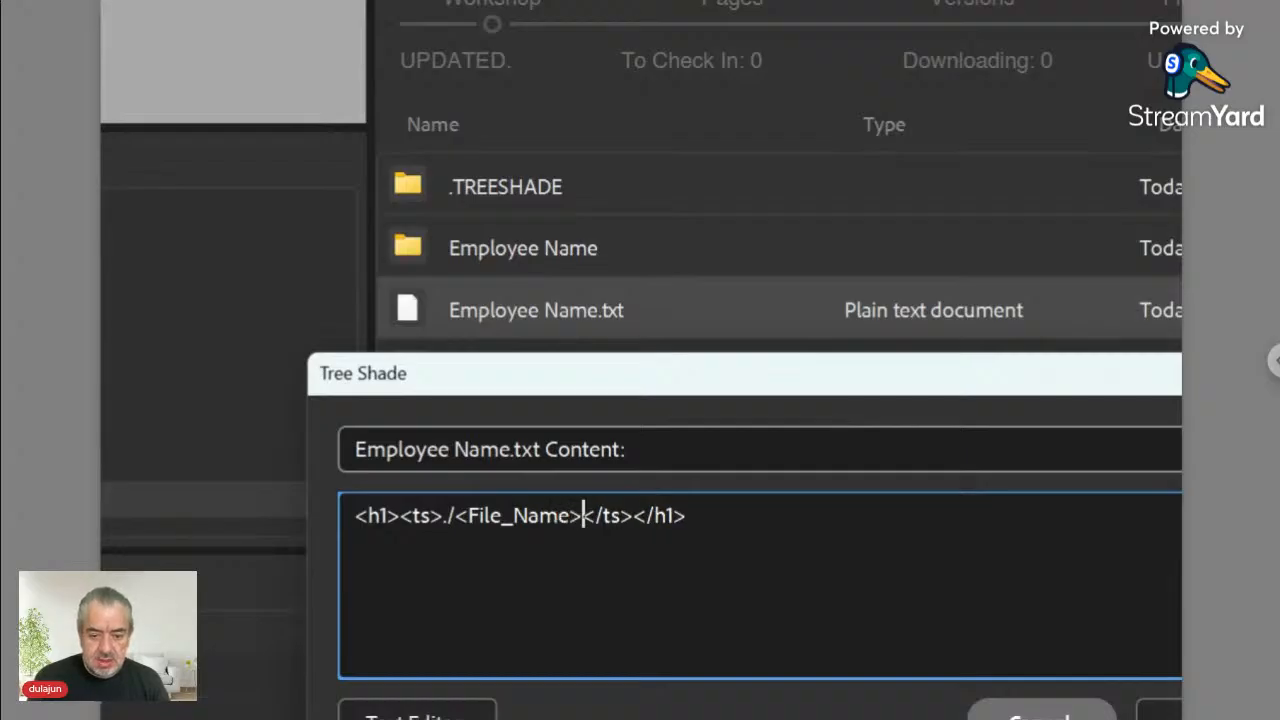
pyautogui.press('Left')
pyautogui.hotkey('shift', 'Left')
pyautogui.hotkey('shift', 'Left')
pyautogui.hotkey('shift', 'Left')
pyautogui.hotkey('shift', 'Left')
pyautogui.hotkey('shift', 'Left')
pyautogui.hotkey('shift', 'Left')
pyautogui.hotkey('shift', 'Left')
pyautogui.hotkey('shift', 'Left')
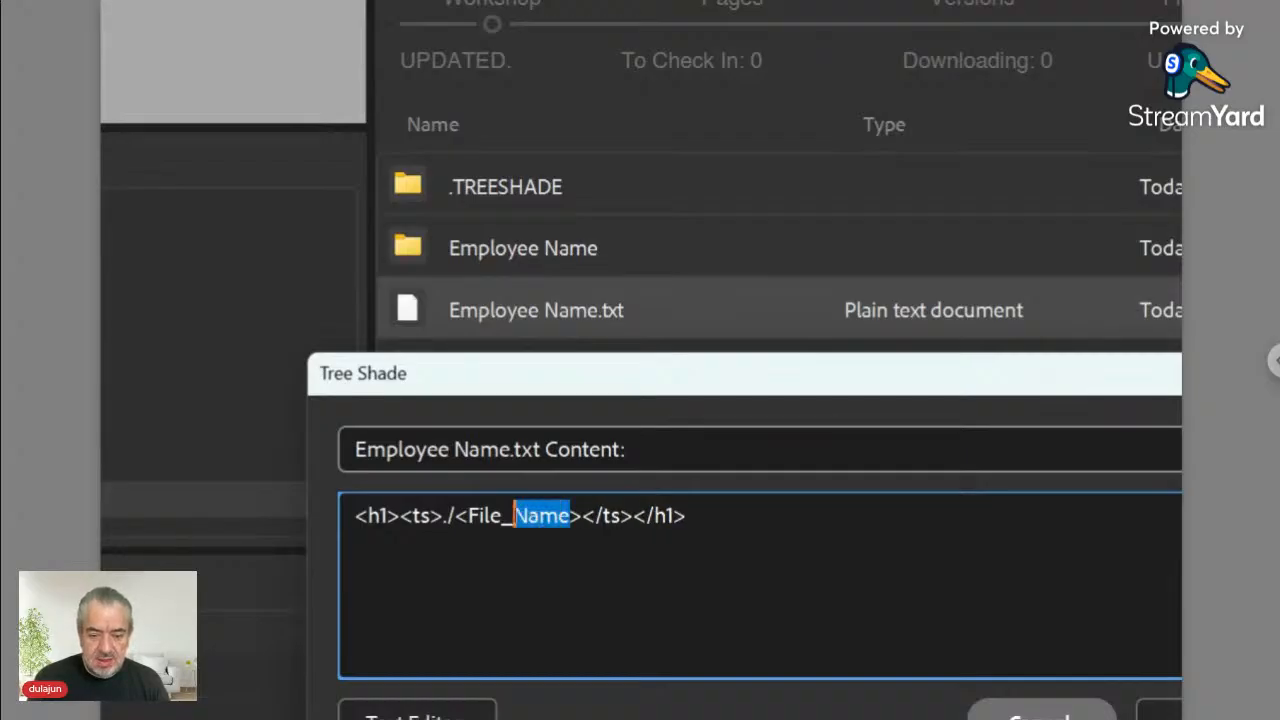
pyautogui.hotkey('shift', 'Left')
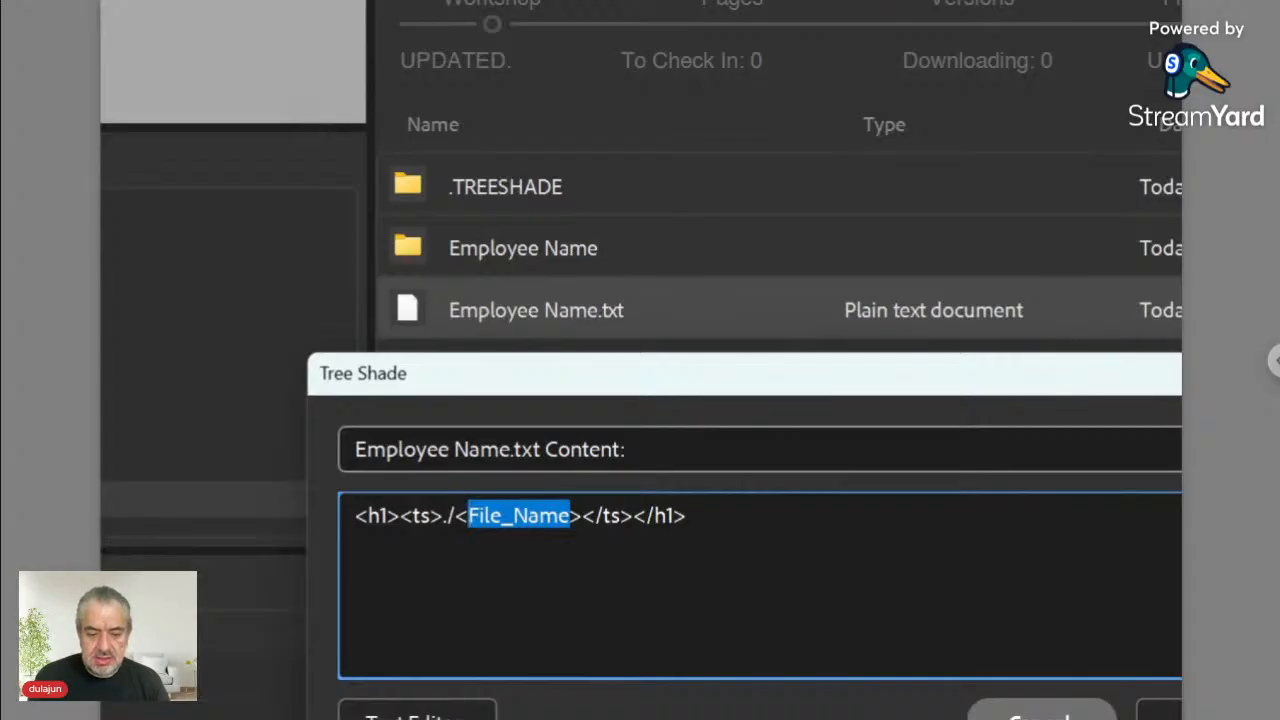
pyautogui.write('fn')
pyautogui.press('Right')
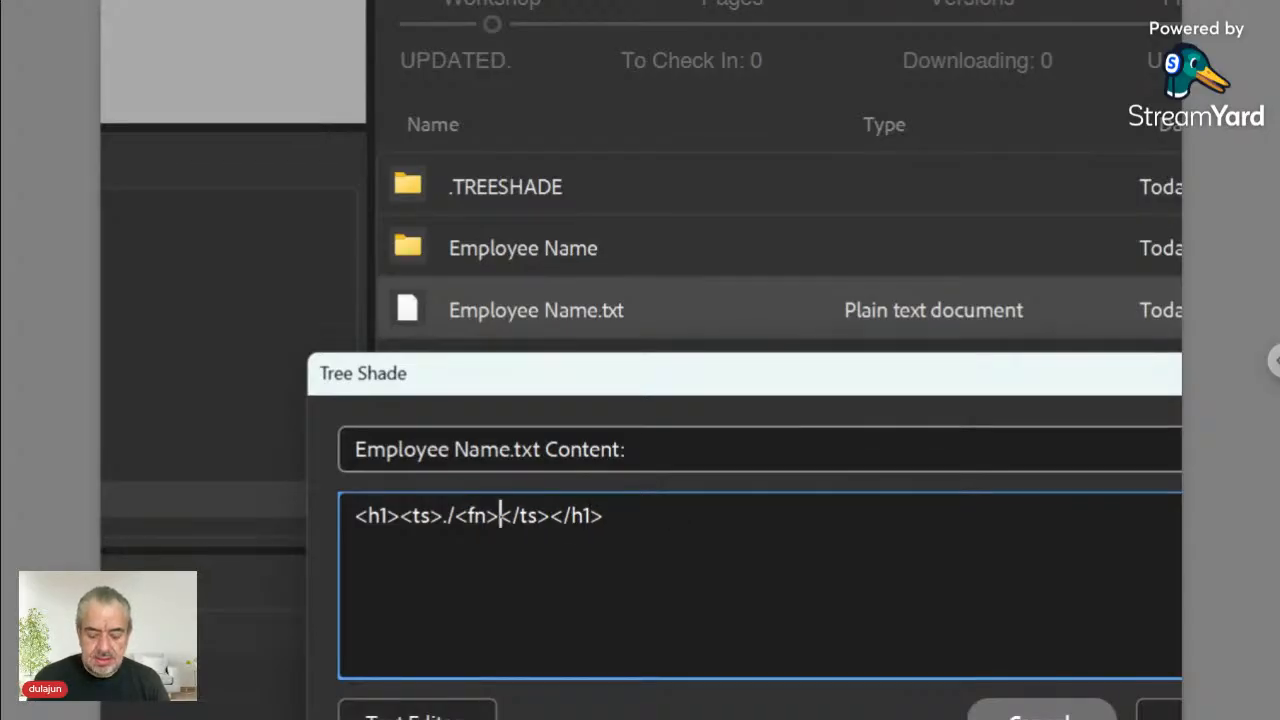
pyautogui.write('/')
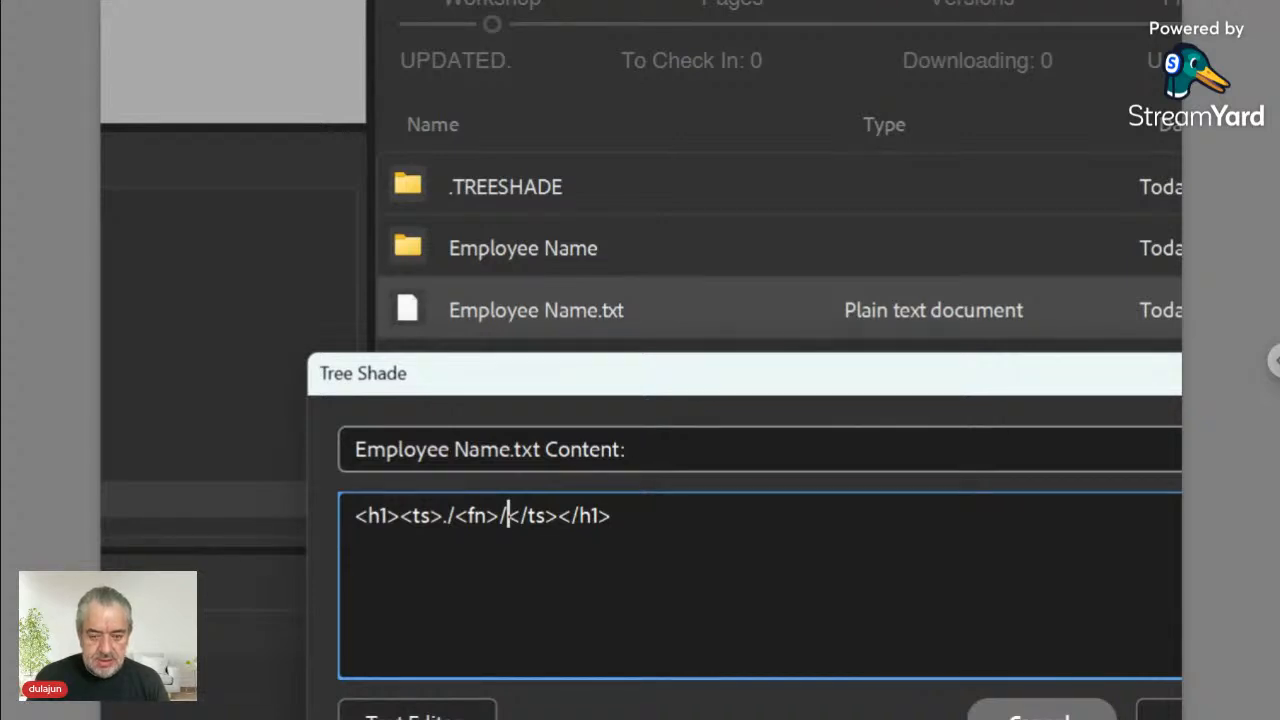
pyautogui.write('Text.')
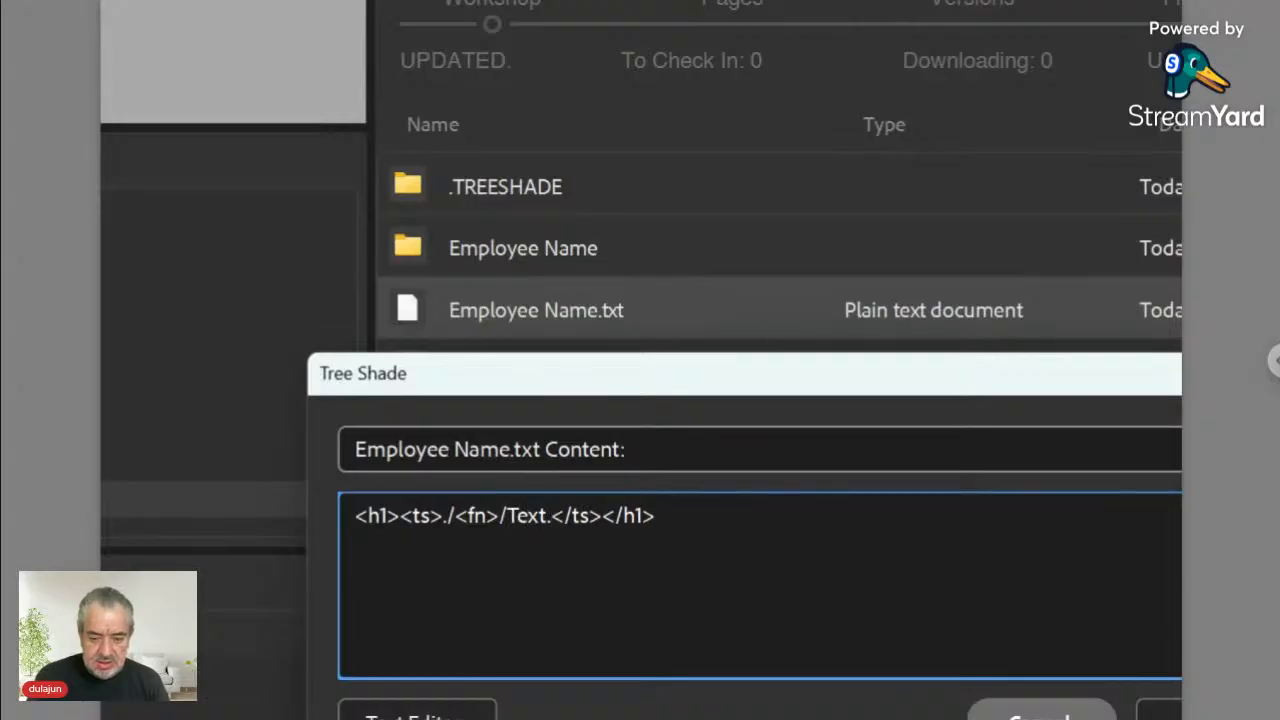
pyautogui.write('+')
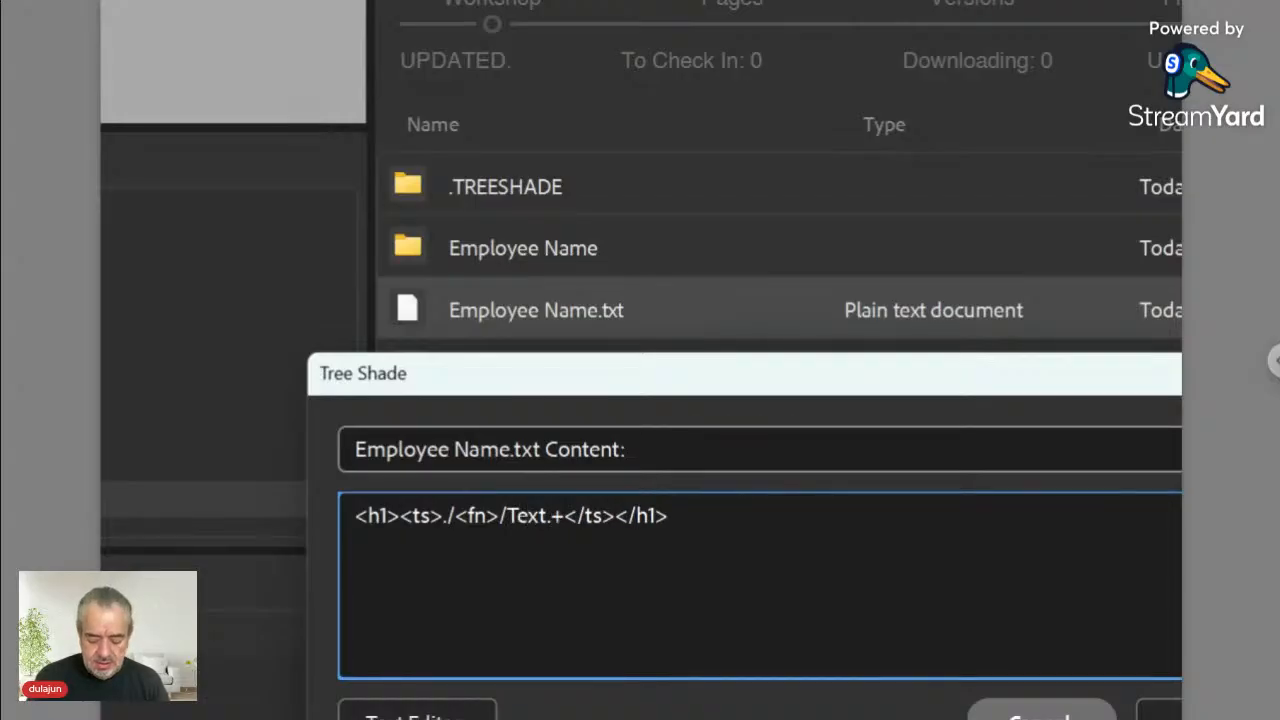
pyautogui.write('<place><')
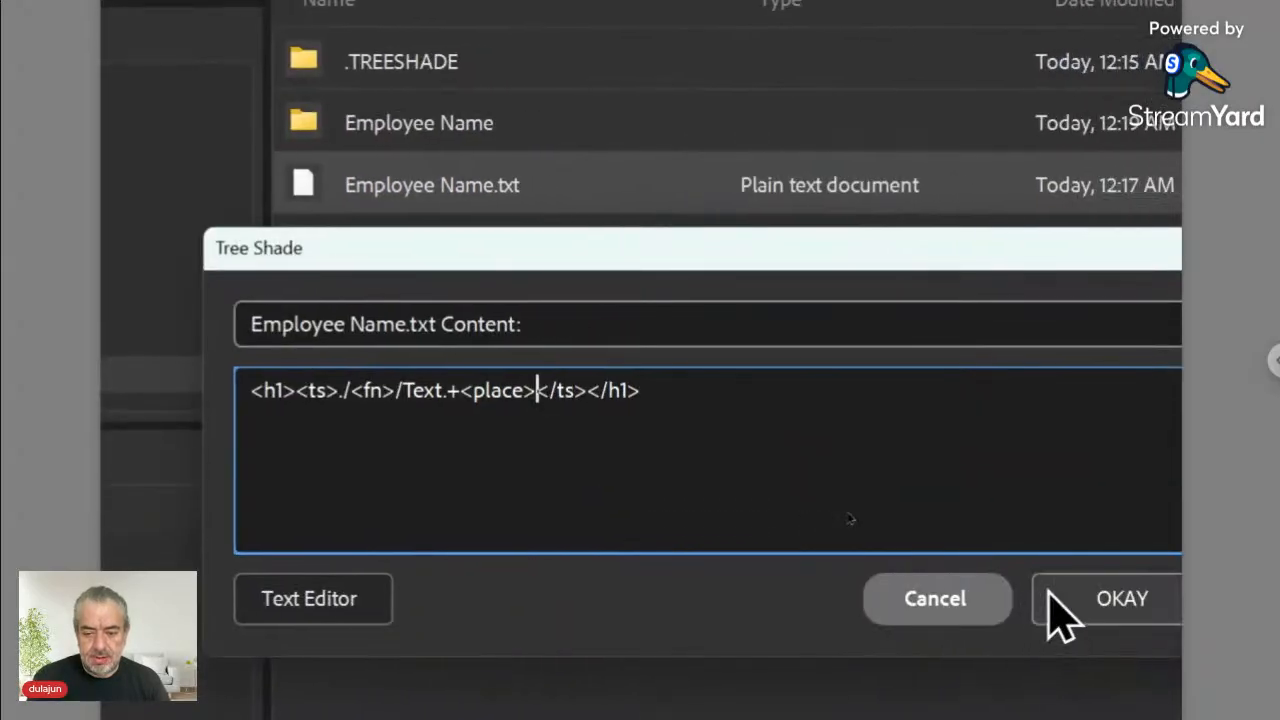
pyautogui.click(1055, 605)
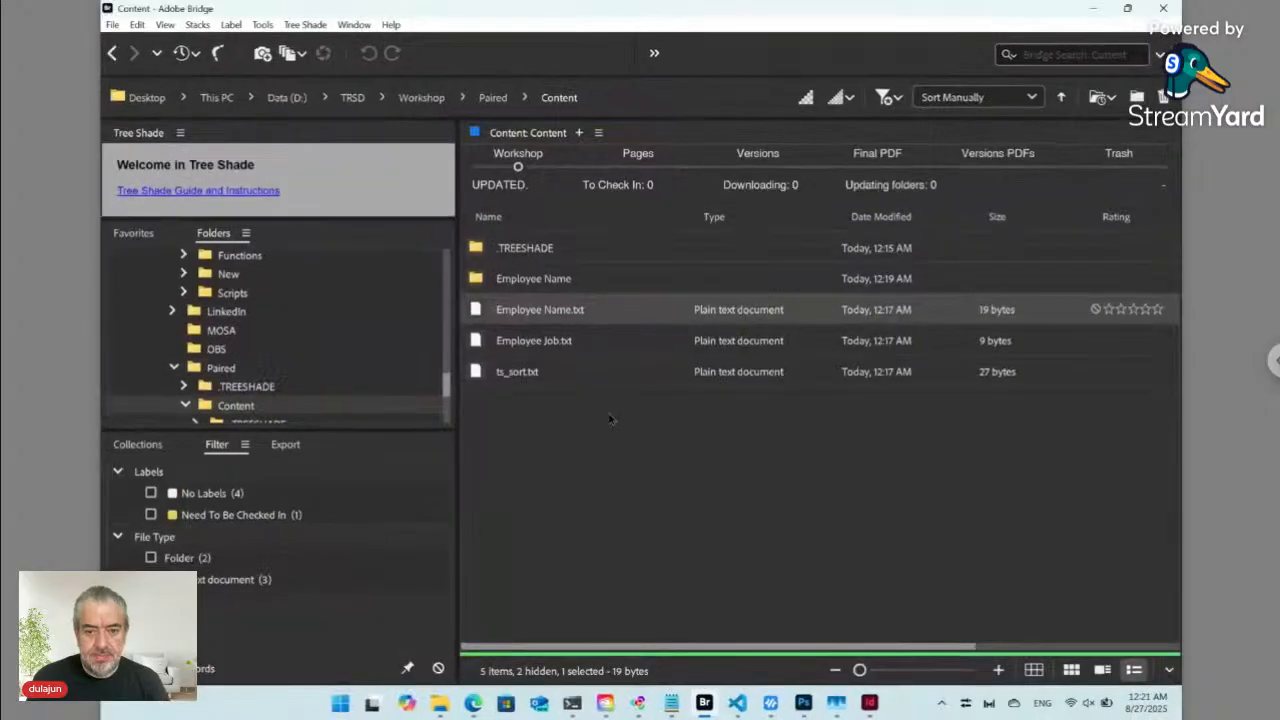
# - Remove the h1 tags around the ts expression on line 25 of index.html and save
pyautogui.click(736, 705)
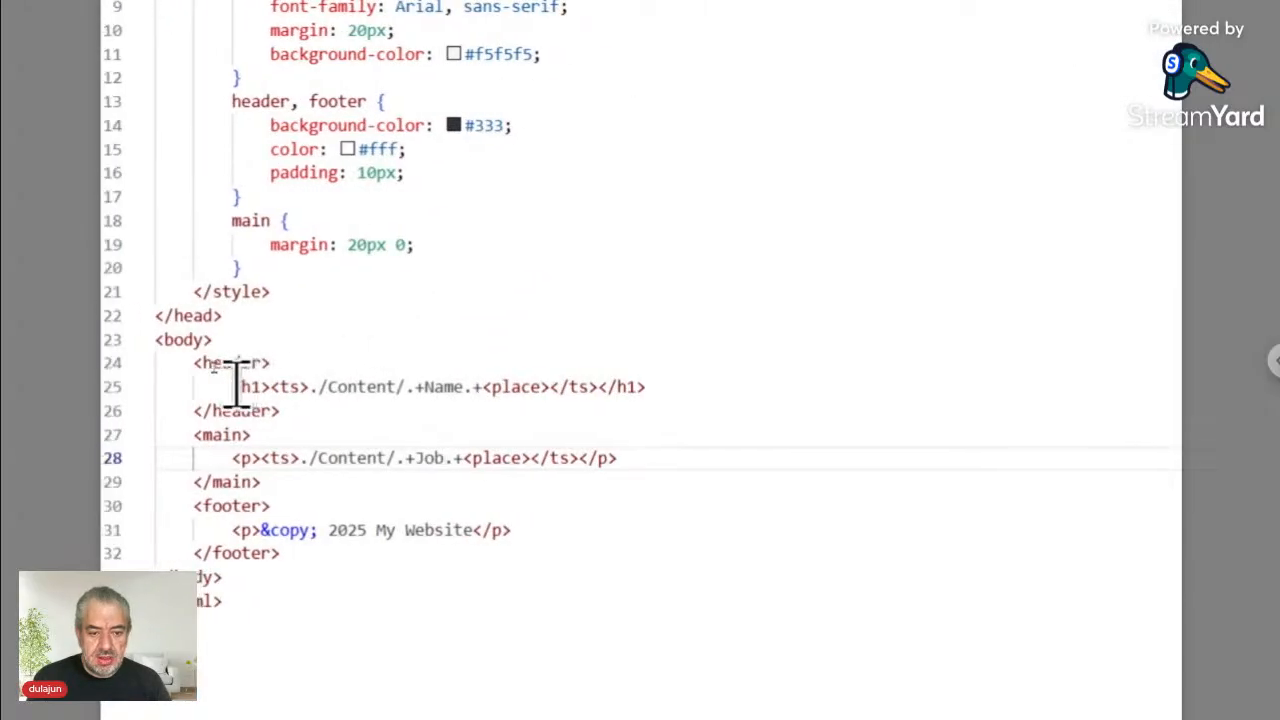
pyautogui.click(237, 386)
pyautogui.moveTo(237, 387); pyautogui.dragTo(666, 387)
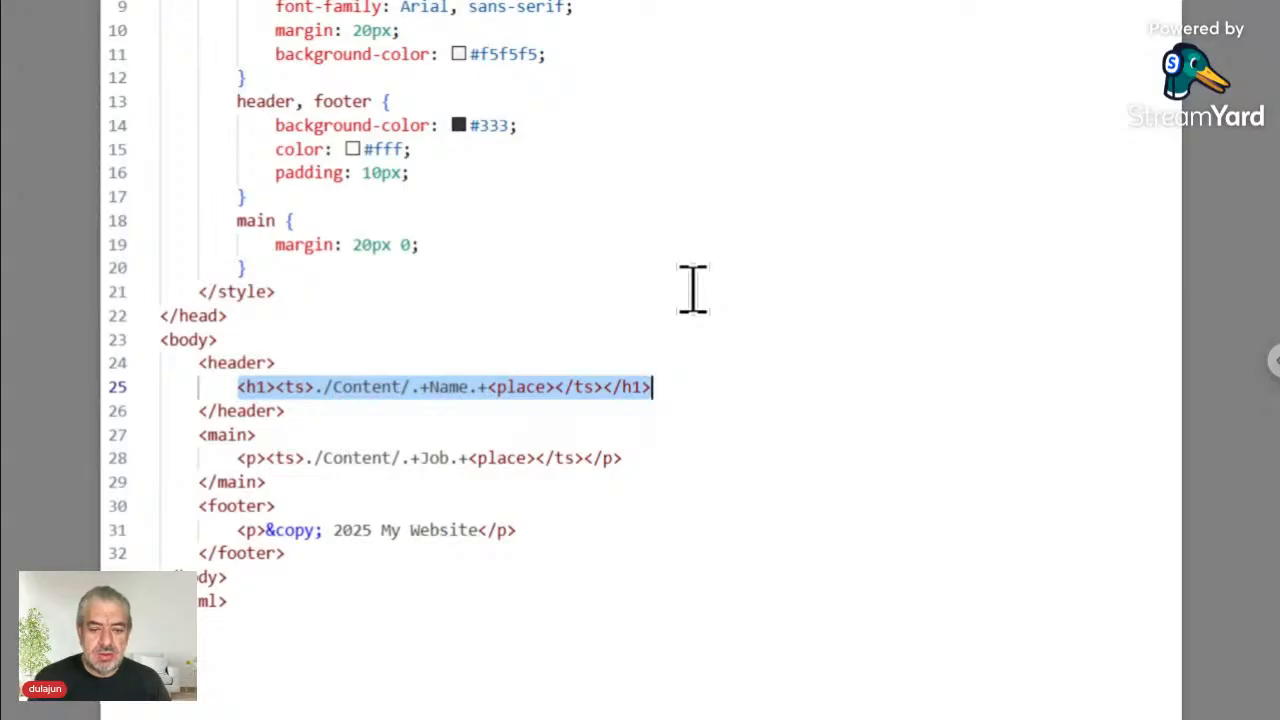
pyautogui.click(279, 386)
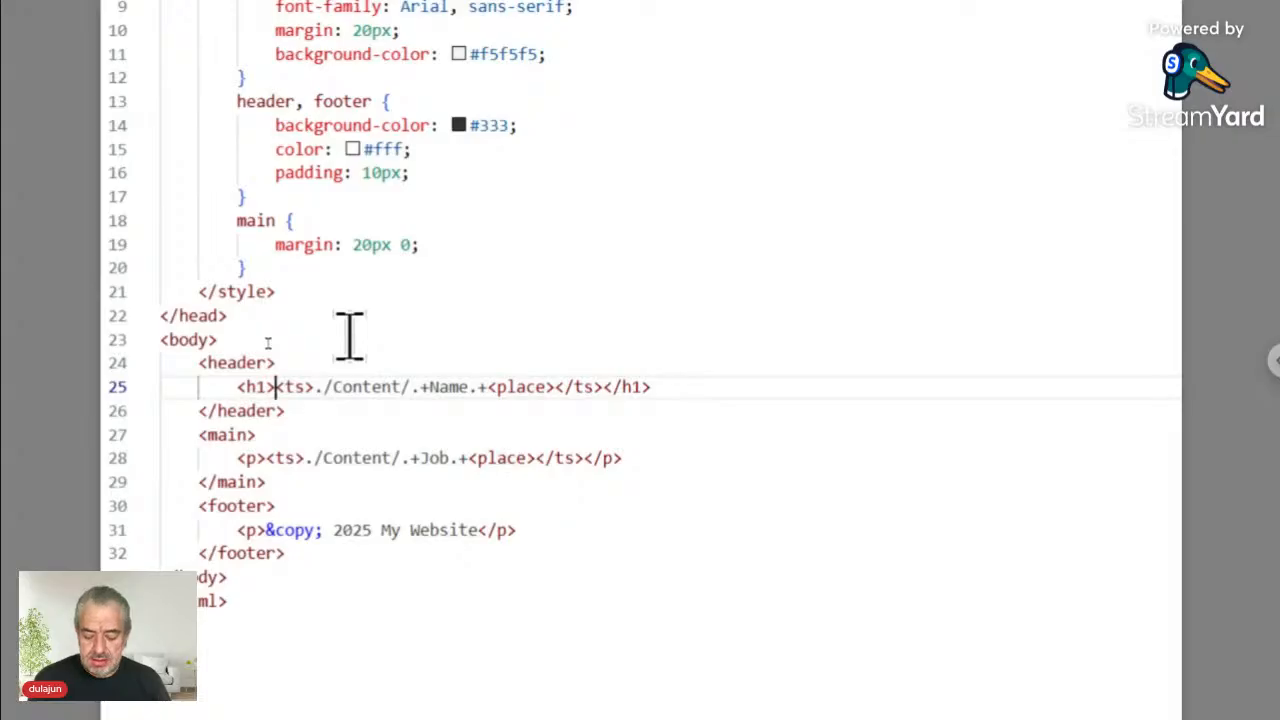
pyautogui.press('BackSpace')
pyautogui.press('BackSpace')
pyautogui.press('BackSpace')
pyautogui.press('BackSpace')
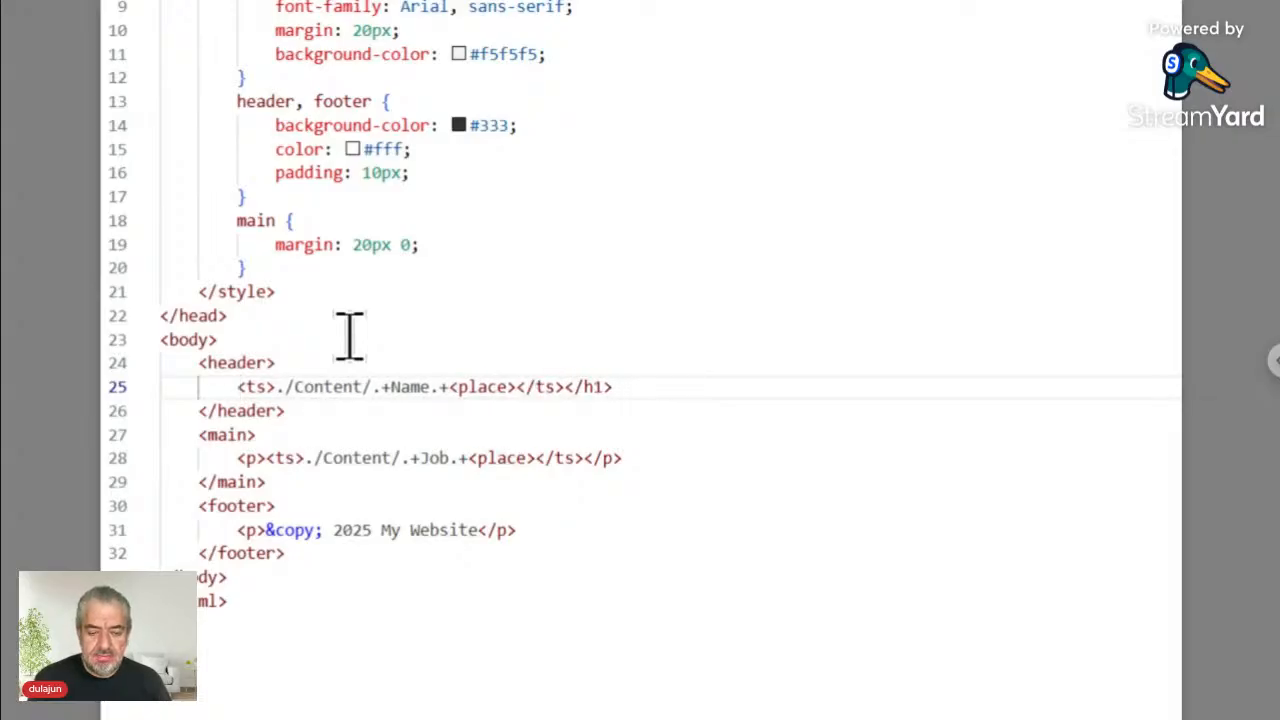
pyautogui.click(627, 382)
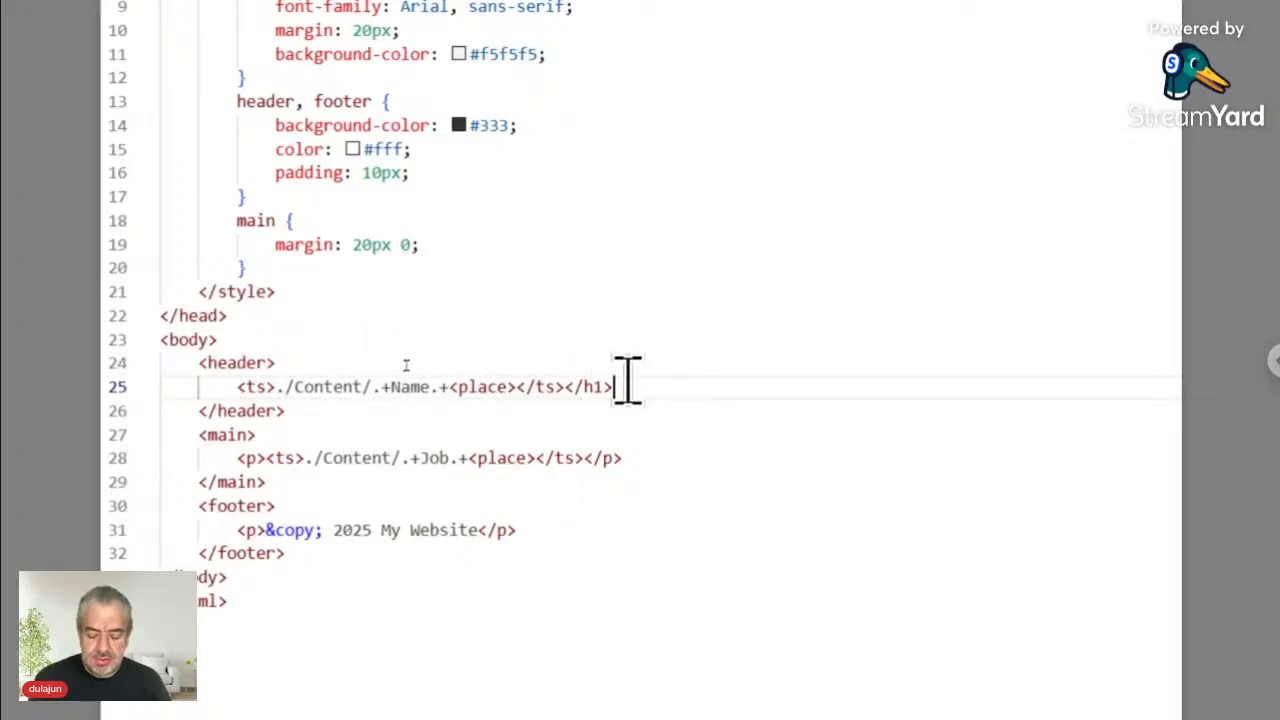
pyautogui.press('BackSpace')
pyautogui.press('BackSpace')
pyautogui.press('BackSpace')
pyautogui.press('BackSpace')
pyautogui.press('BackSpace')
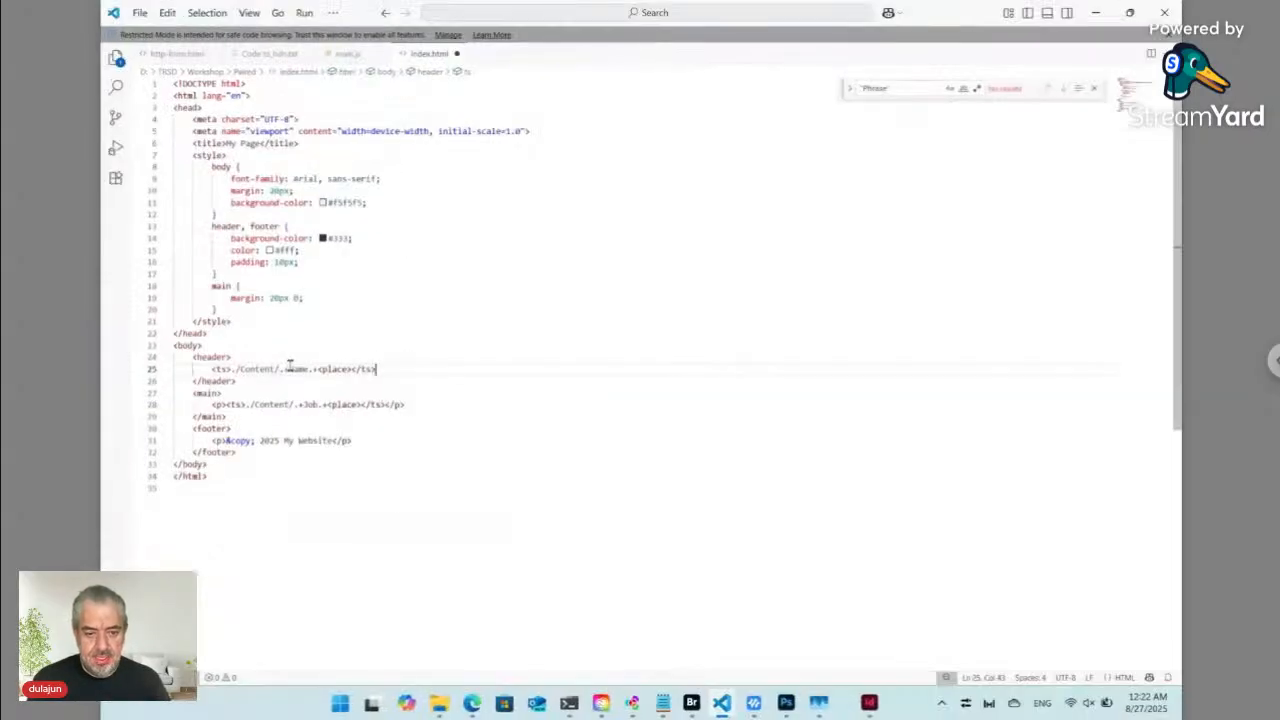
pyautogui.hotkey('ctrl', 's')
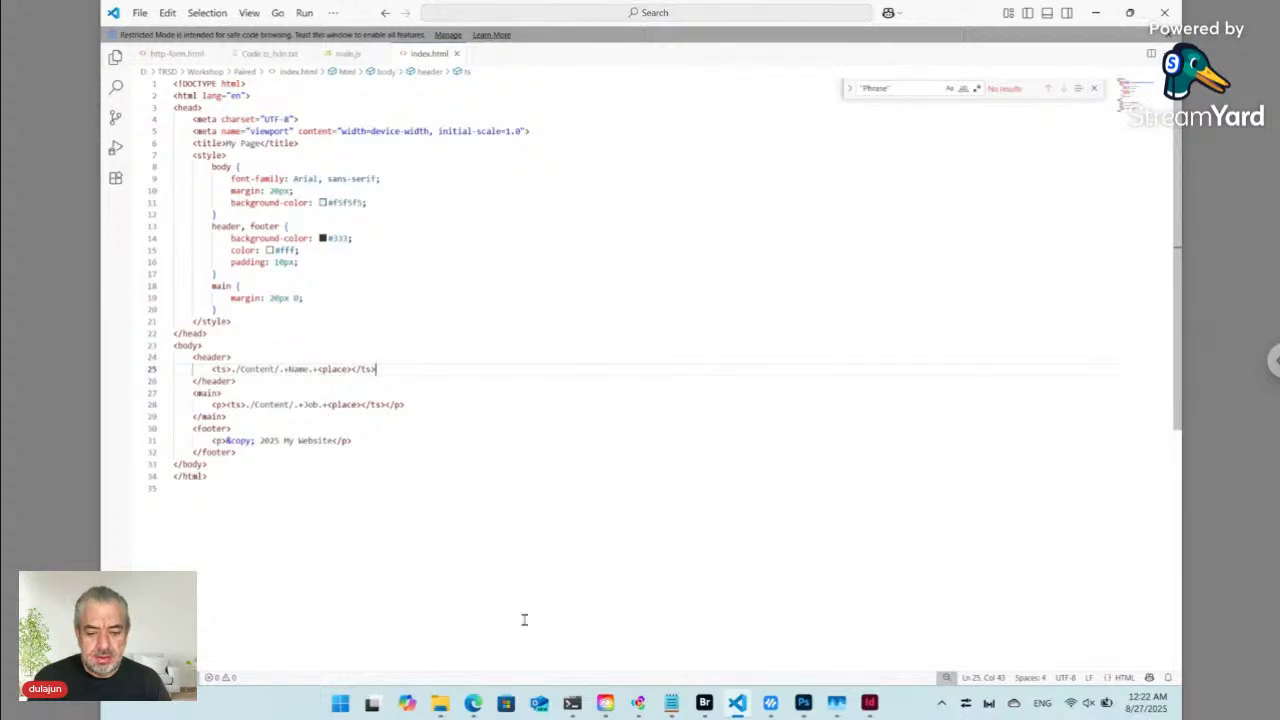
# - Reload the My Page preview in Edge to show the Some Text heading
pyautogui.click(474, 705)
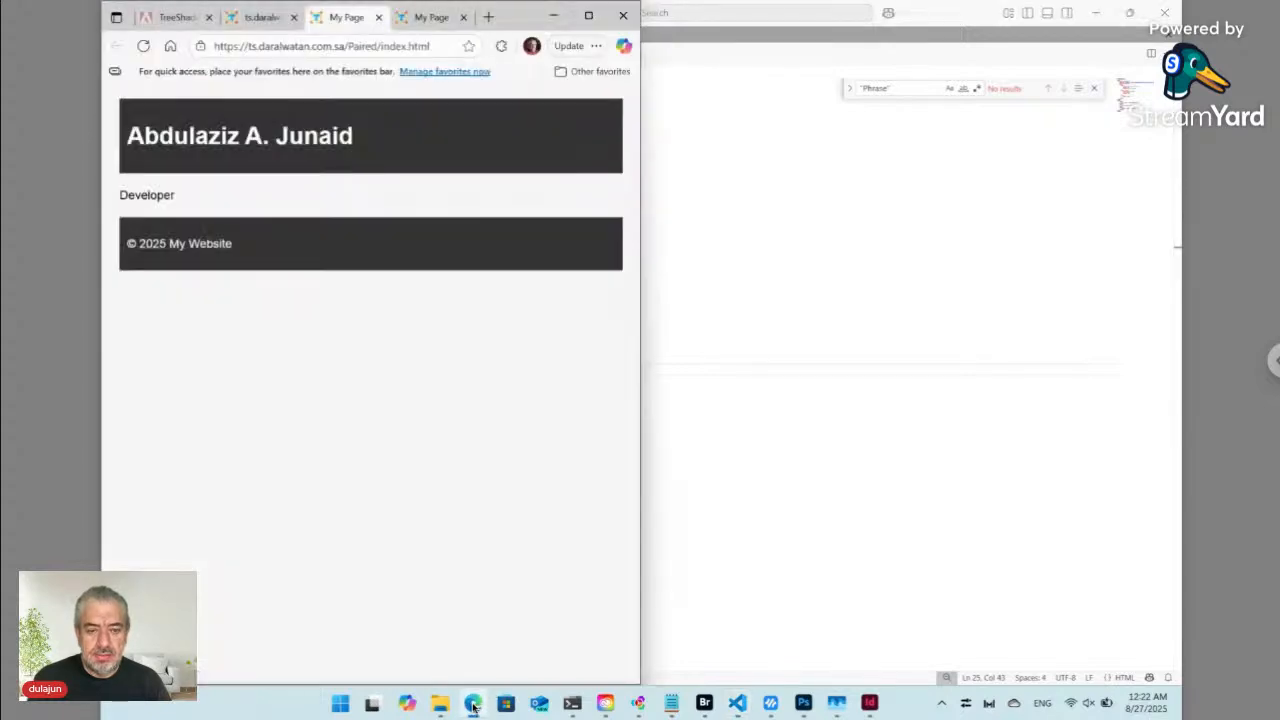
pyautogui.click(146, 47)
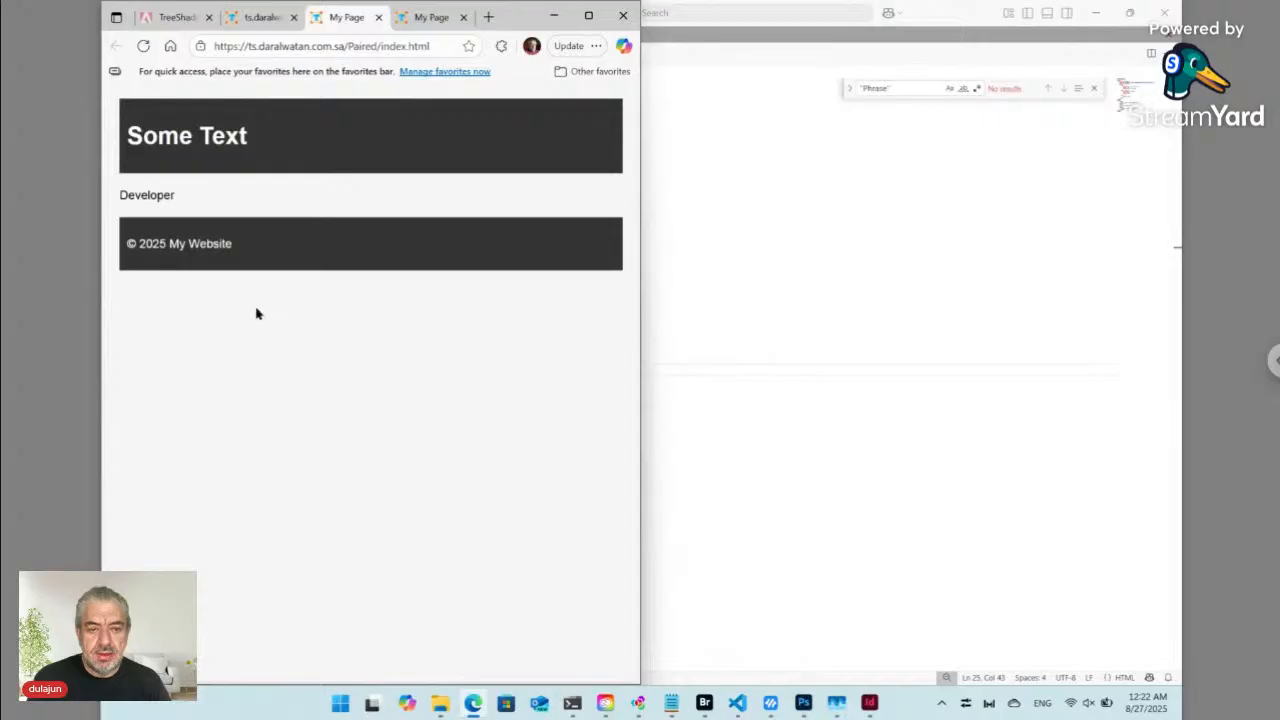
# - Open the Employee Name folder in Bridge to check its files
pyautogui.click(265, 20)
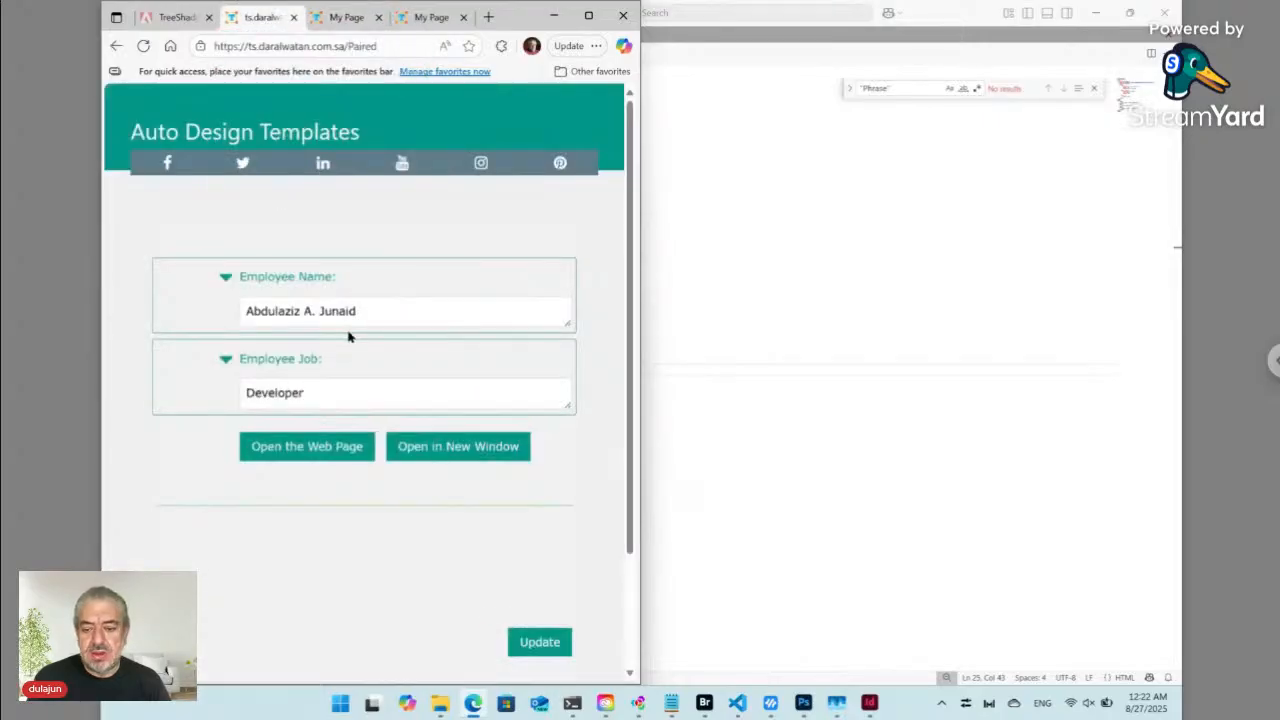
pyautogui.click(704, 703)
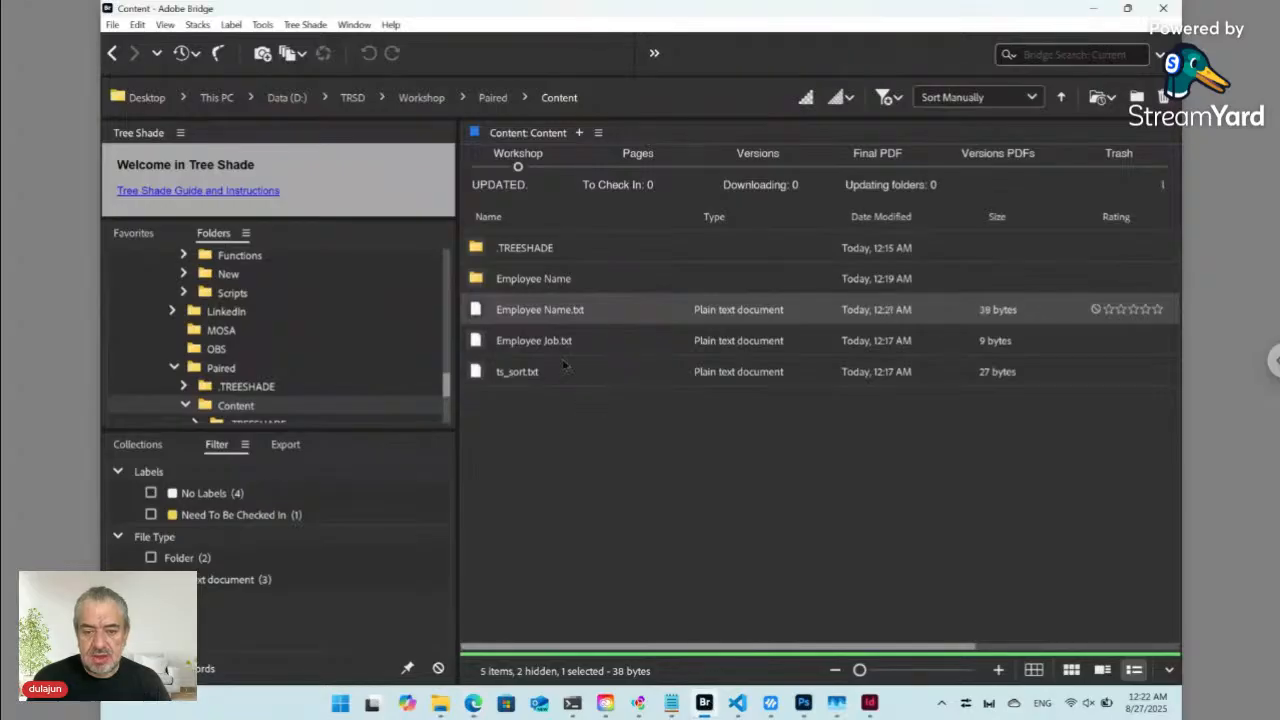
pyautogui.doubleClick(537, 280)
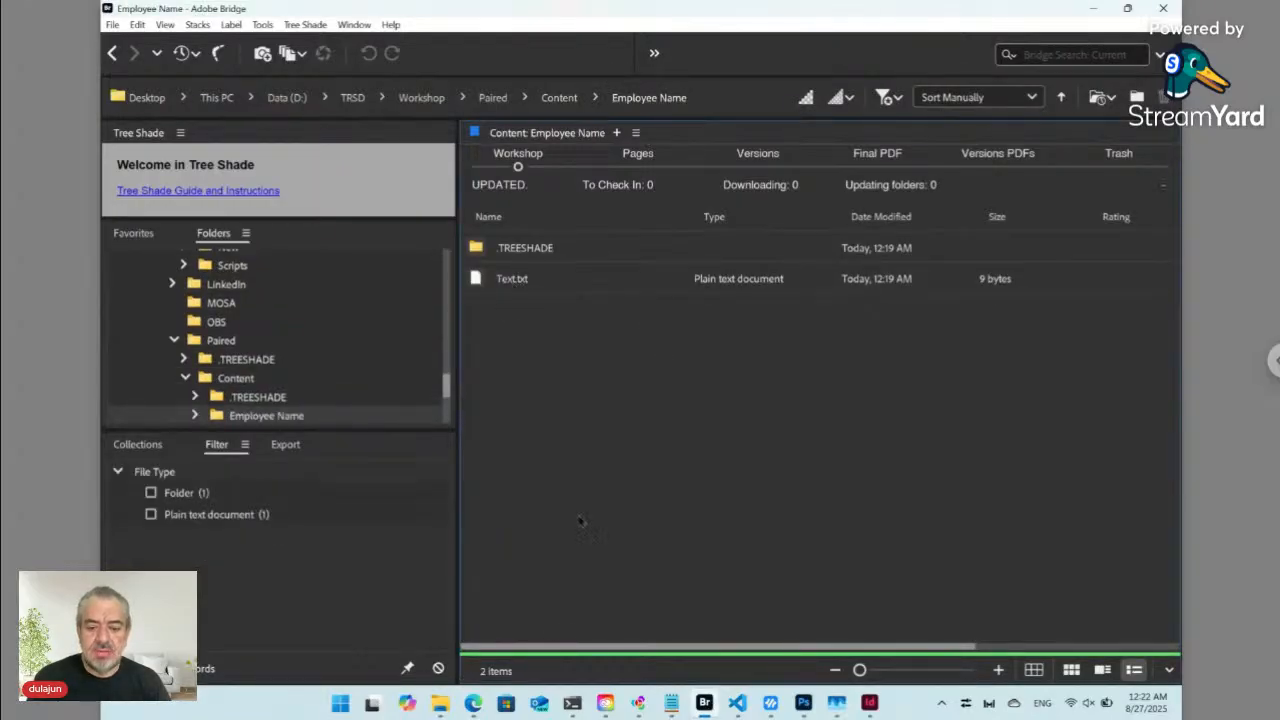
# - Reload the form and replace Employee Name's Some Text with the employee's full name
pyautogui.click(473, 703)
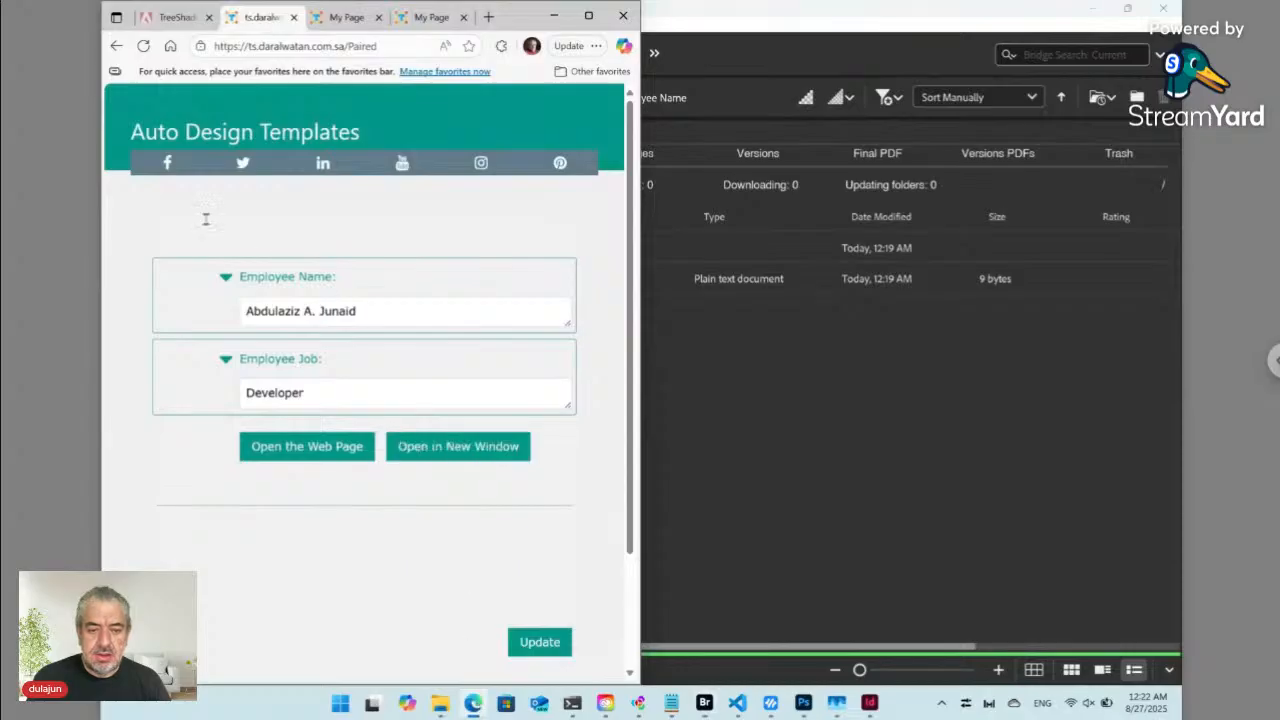
pyautogui.click(143, 46)
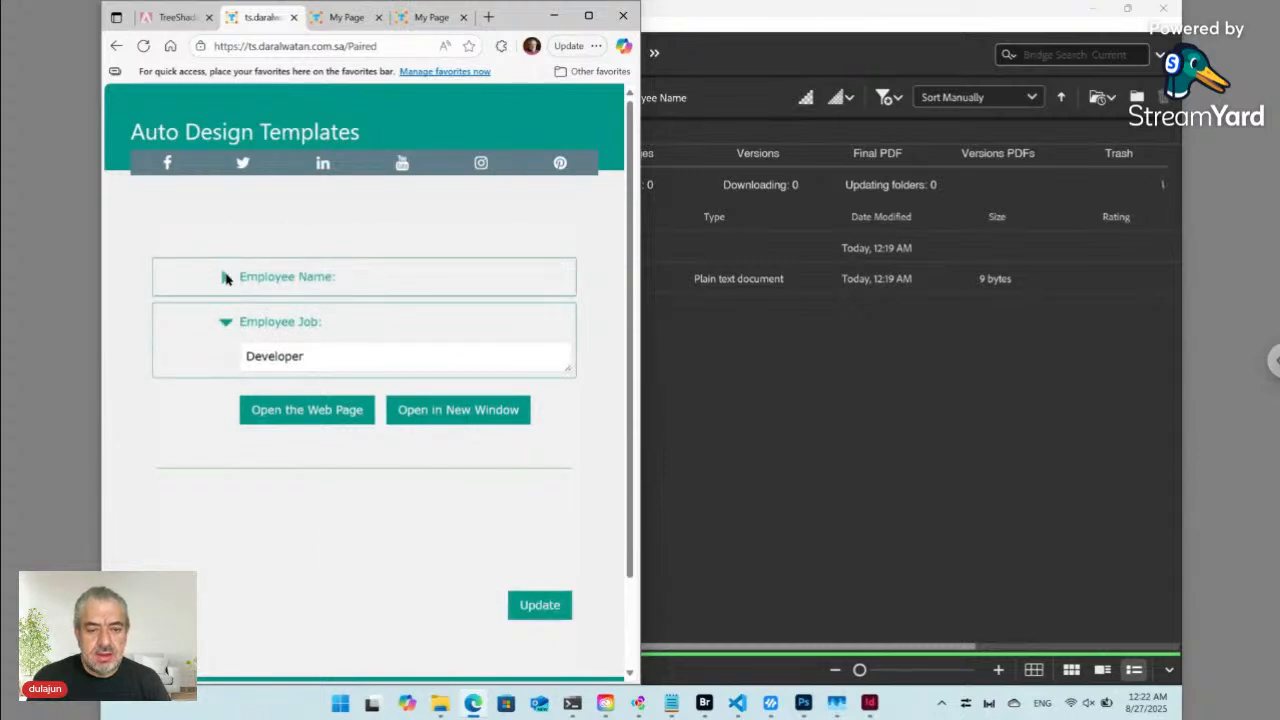
pyautogui.click(224, 280)
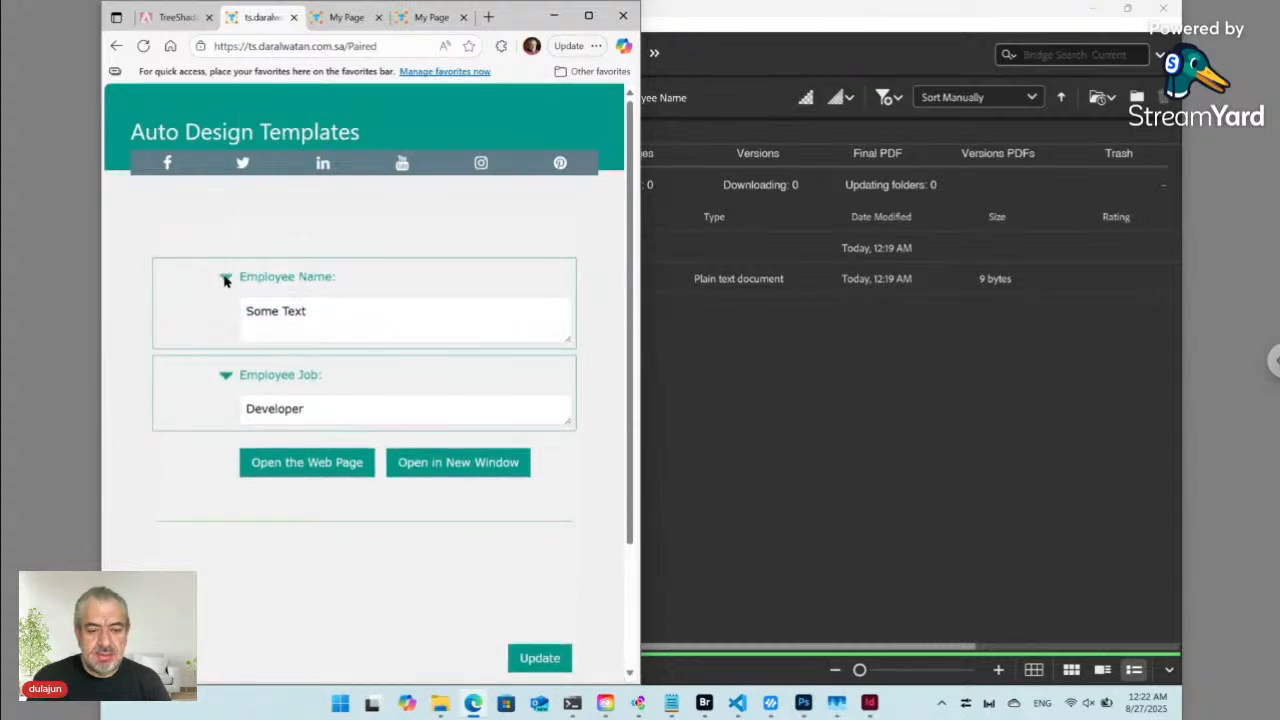
pyautogui.click(304, 312)
pyautogui.hotkey('ctrl', 'a')
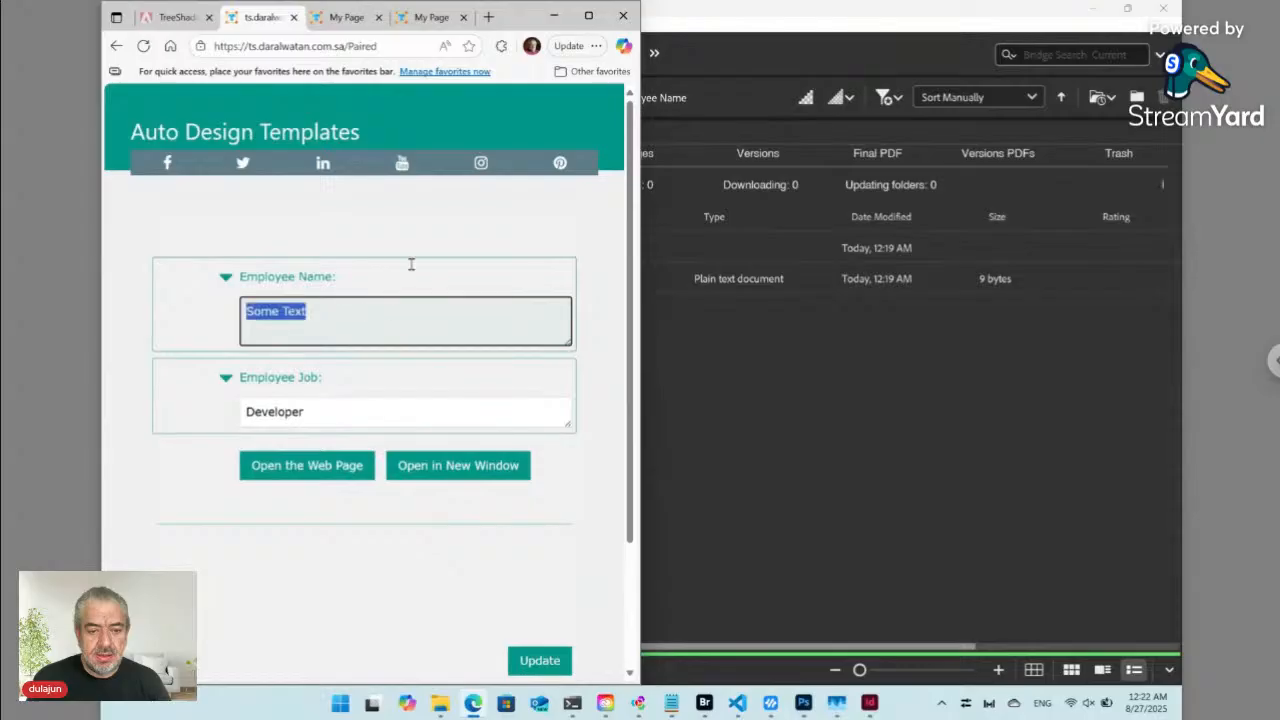
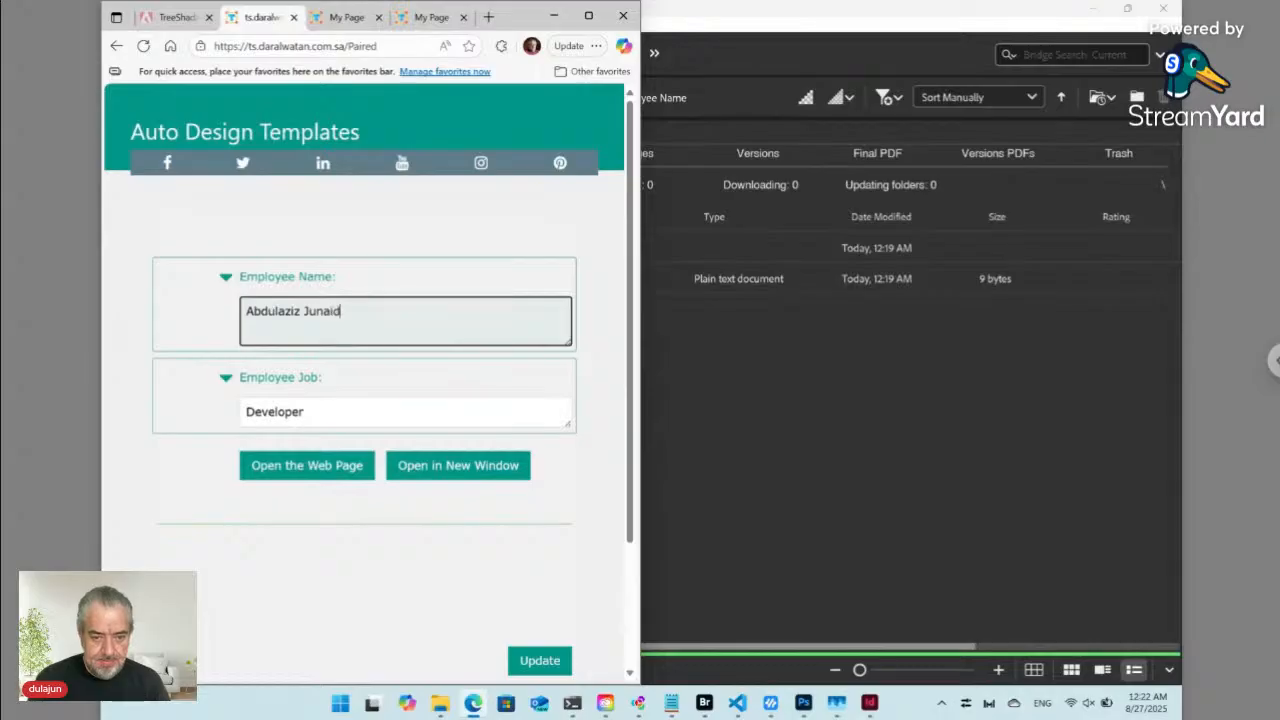
# - Save the new name, open the generated page in a new tab, and return to Bridge
pyautogui.click(558, 652)
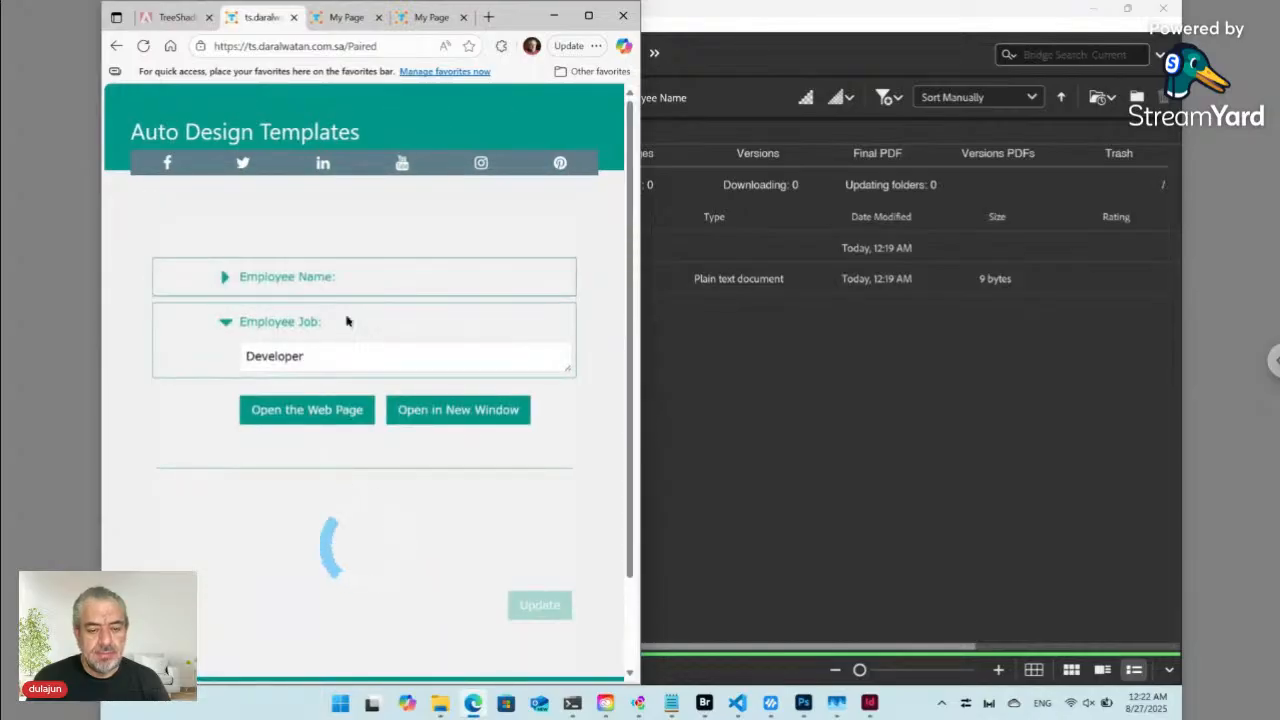
pyautogui.click(434, 411)
pyautogui.click(397, 17)
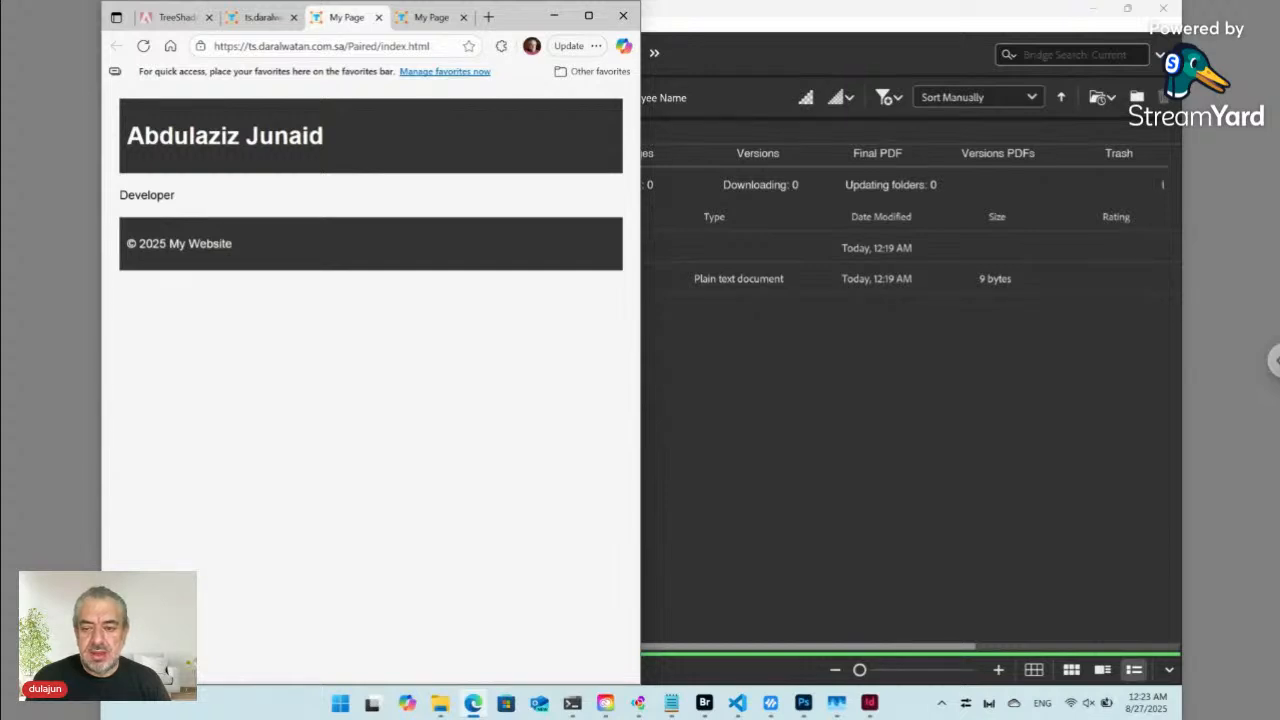
pyautogui.click(722, 345)
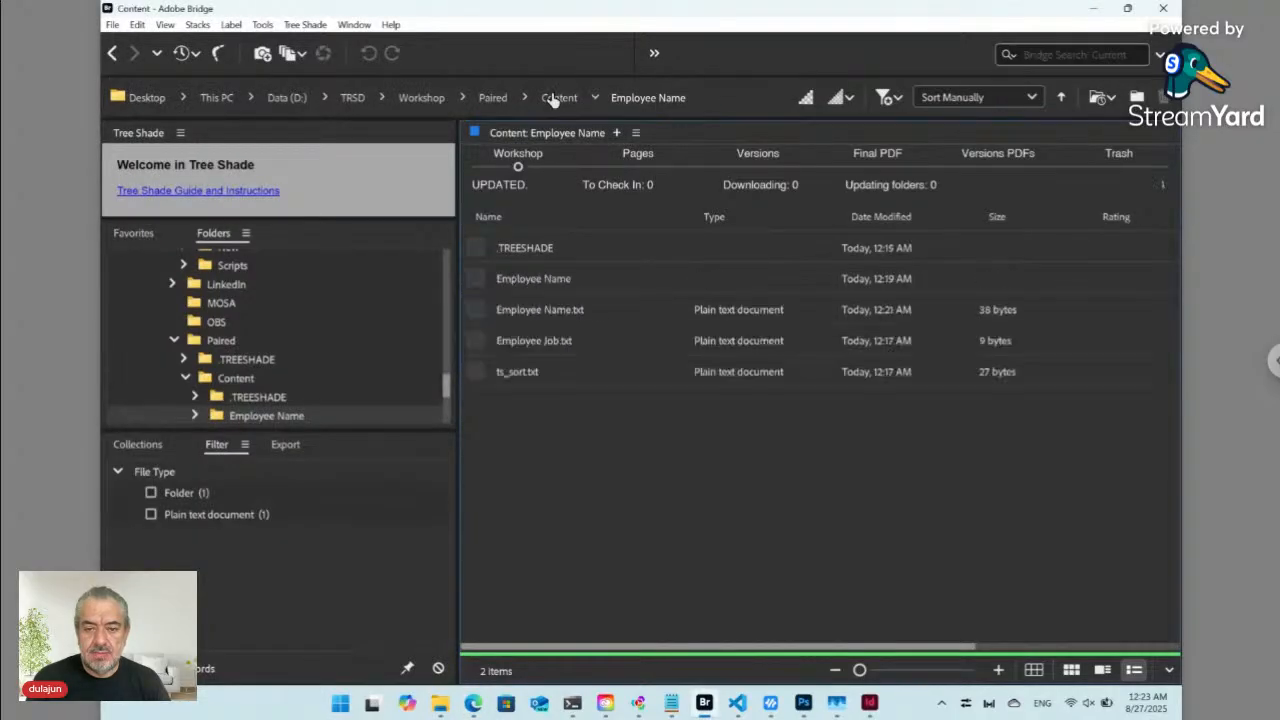
# - Check Employee Name.txt in Content, then confirm Text.txt in Employee Name is now 16 bytes
pyautogui.click(557, 98)
pyautogui.click(530, 312)
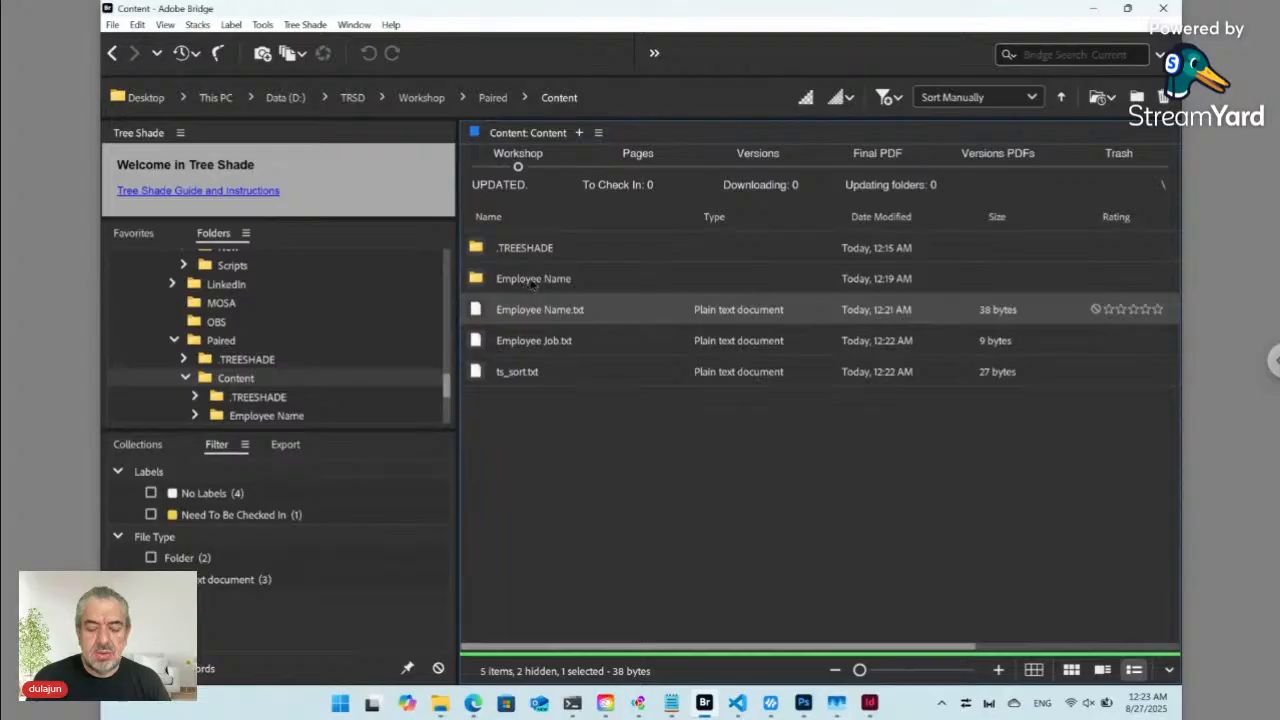
pyautogui.doubleClick(530, 284)
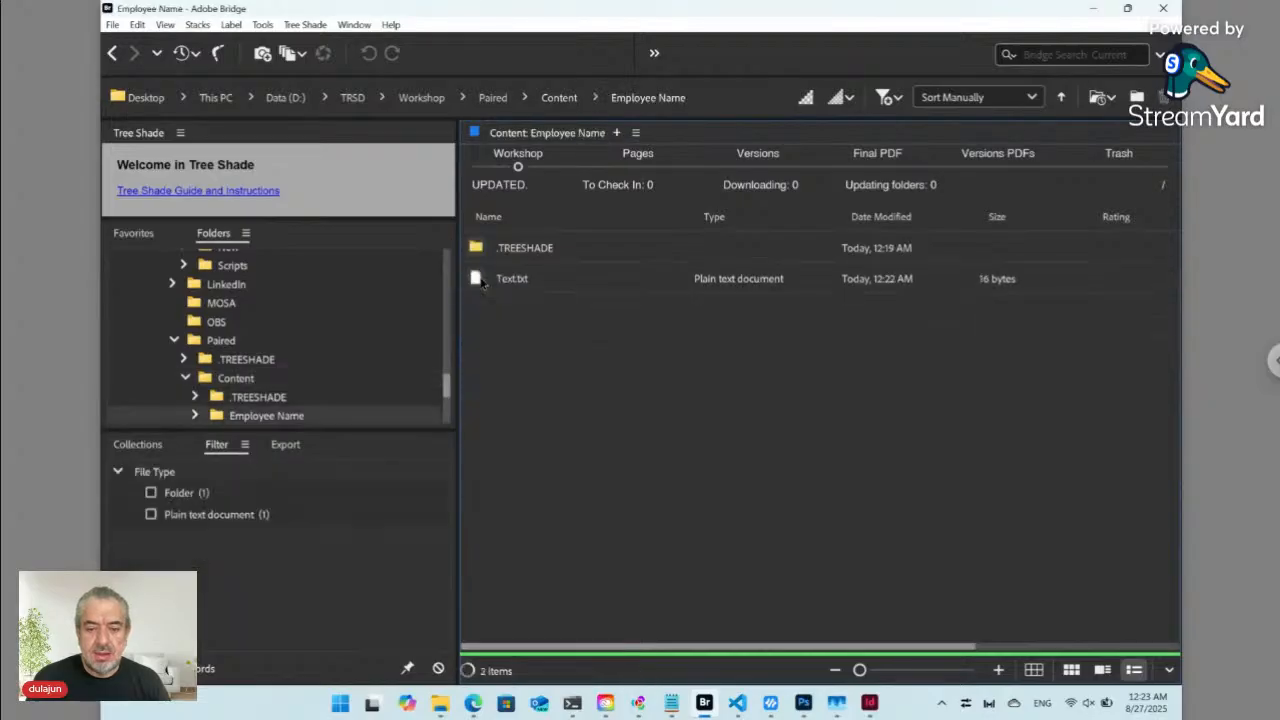
pyautogui.click(522, 285)
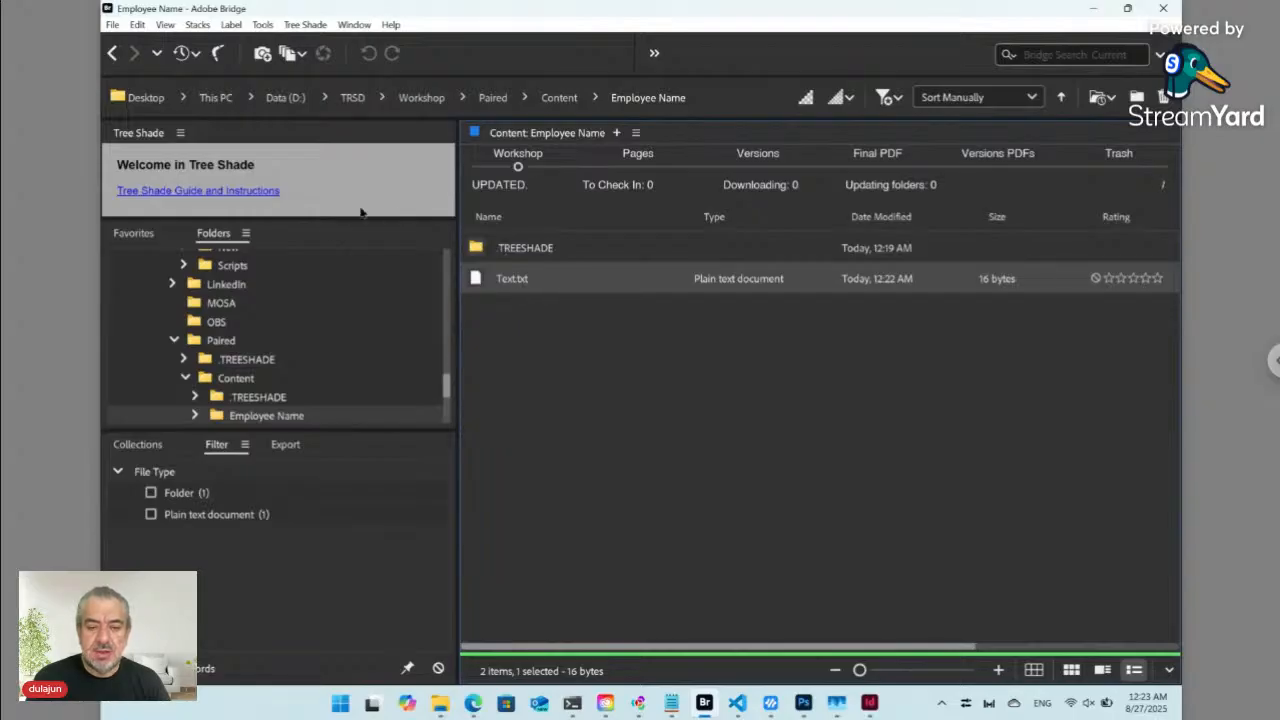
# - Return to Content and check the sizes of Employee Name.txt (38 bytes) and Employee Job.txt (9 bytes)
pyautogui.click(557, 98)
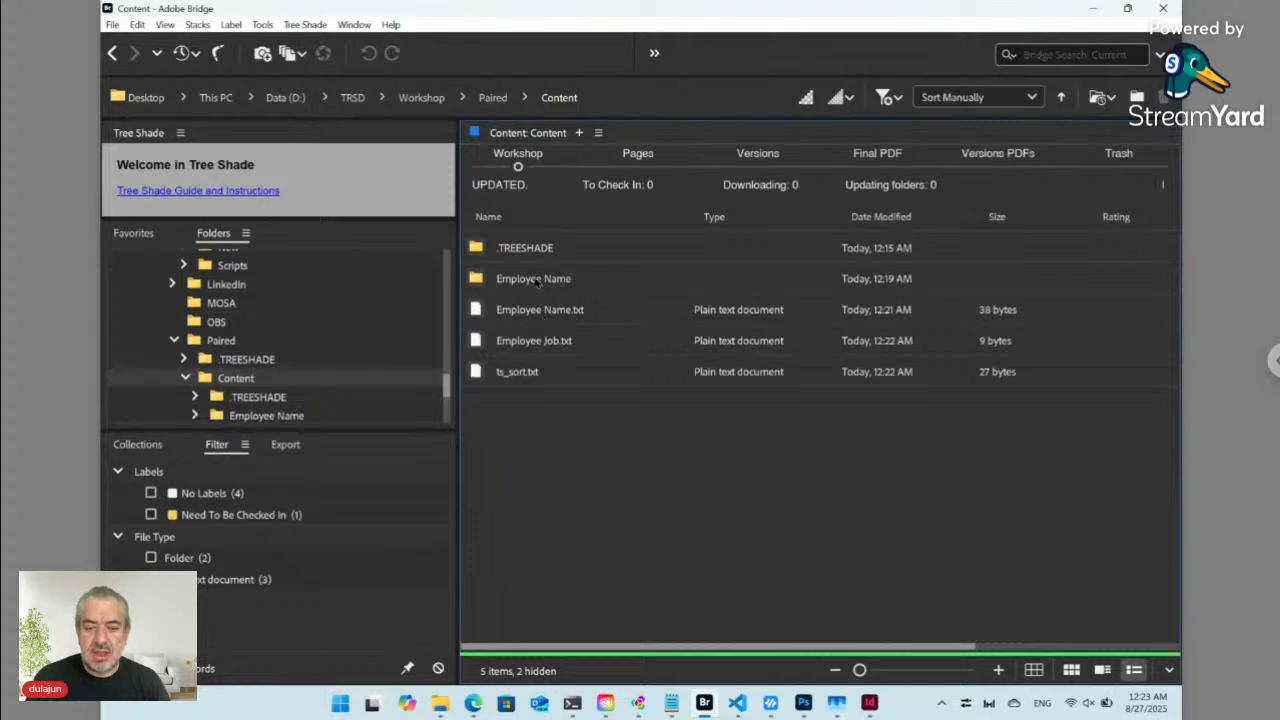
pyautogui.doubleClick(536, 280)
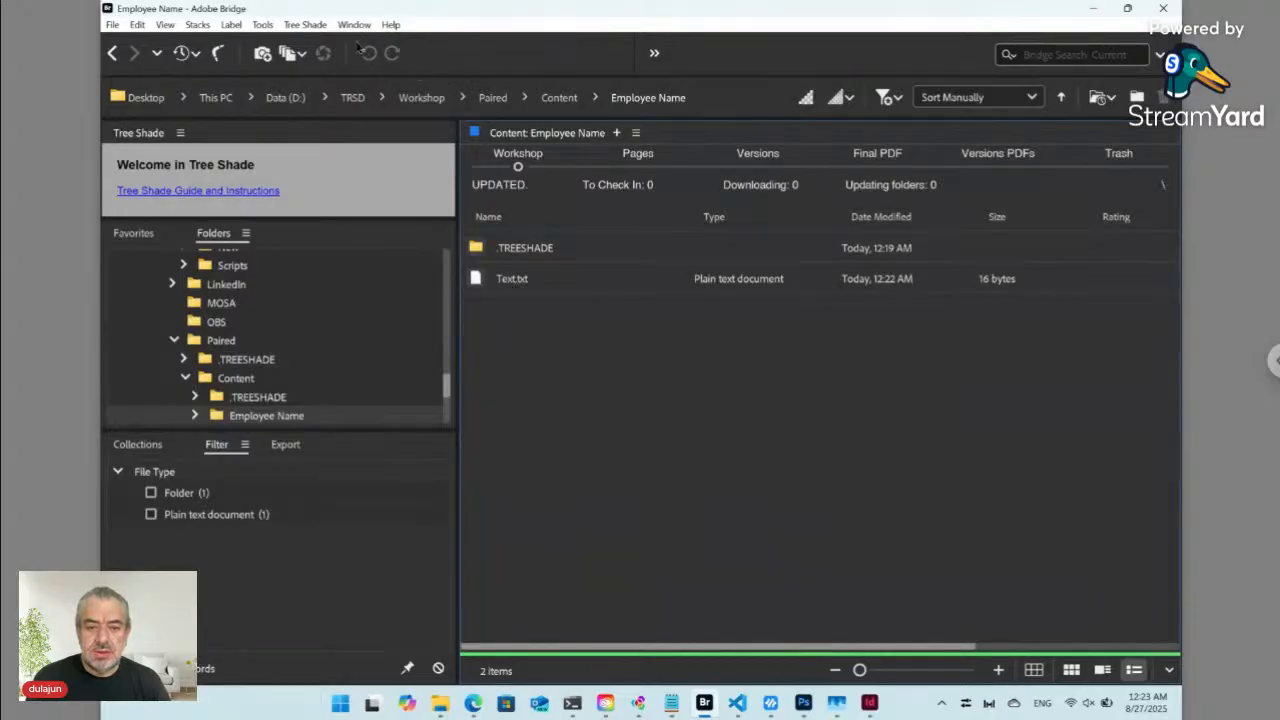
pyautogui.click(555, 98)
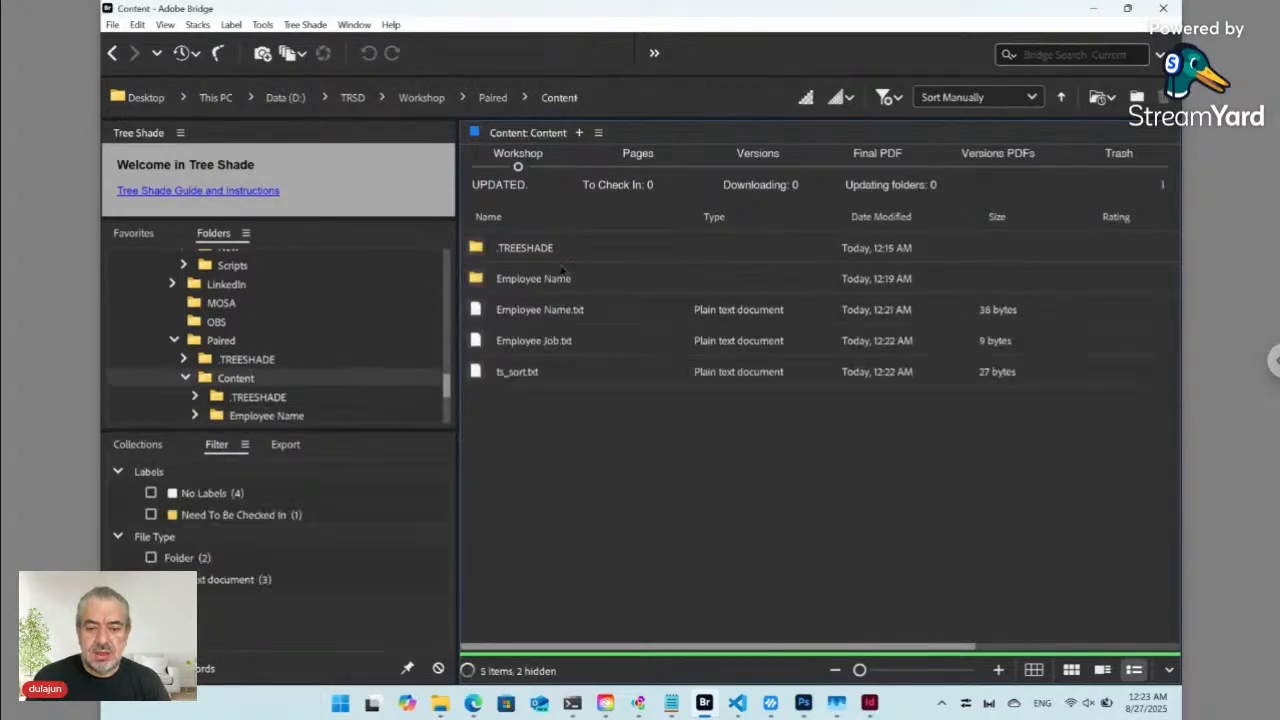
pyautogui.click(534, 312)
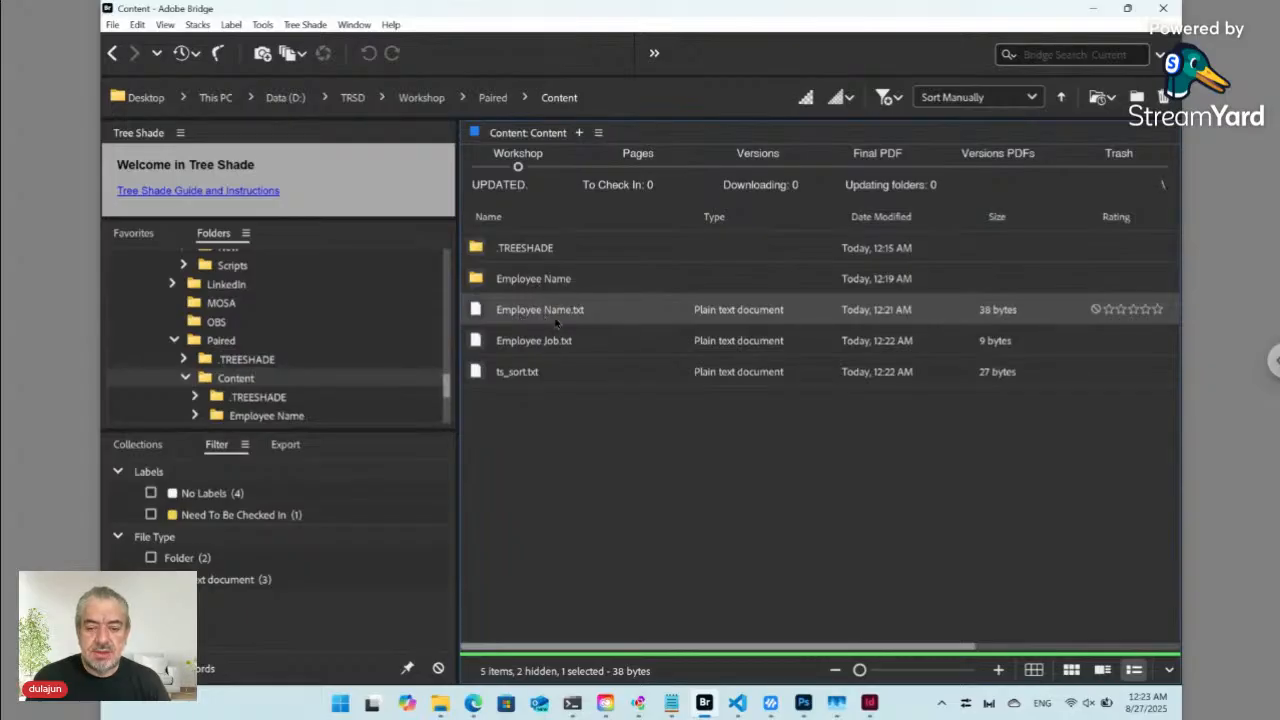
pyautogui.click(544, 345)
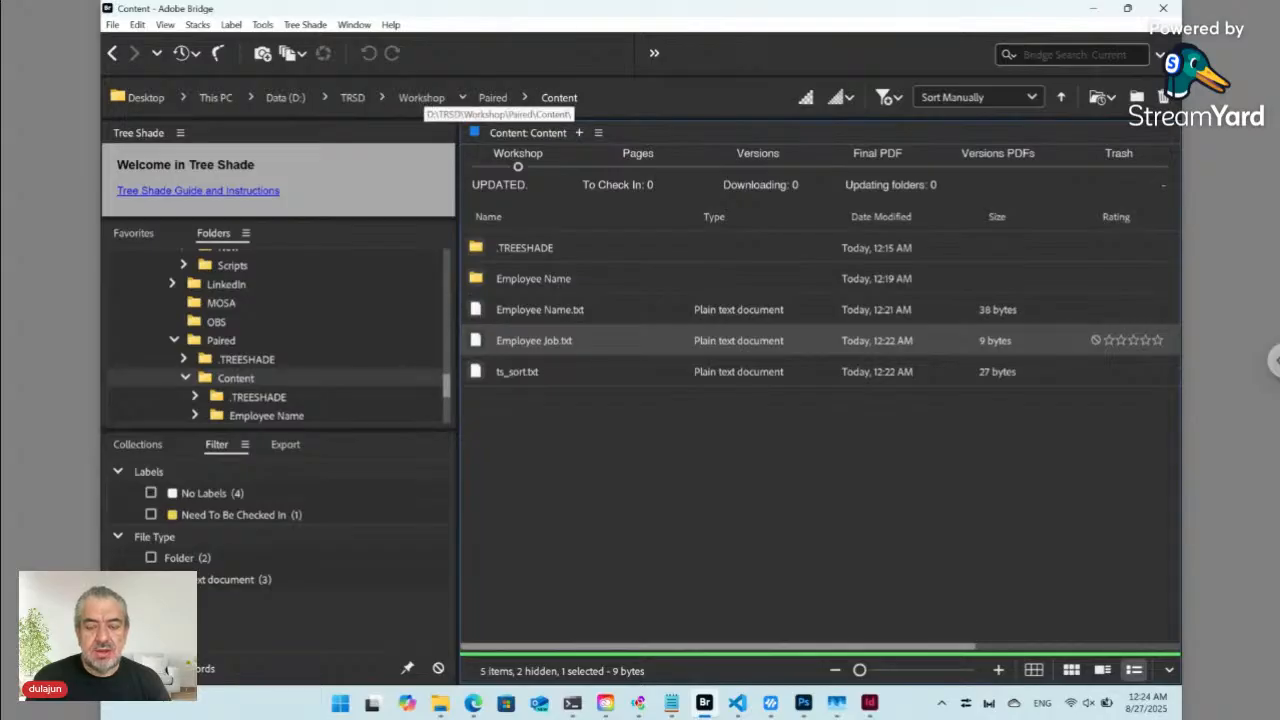
# - Navigate from Workshop into SD › Main › List and select IDALFUKMHU [Tree Shade].txt
pyautogui.click(421, 97)
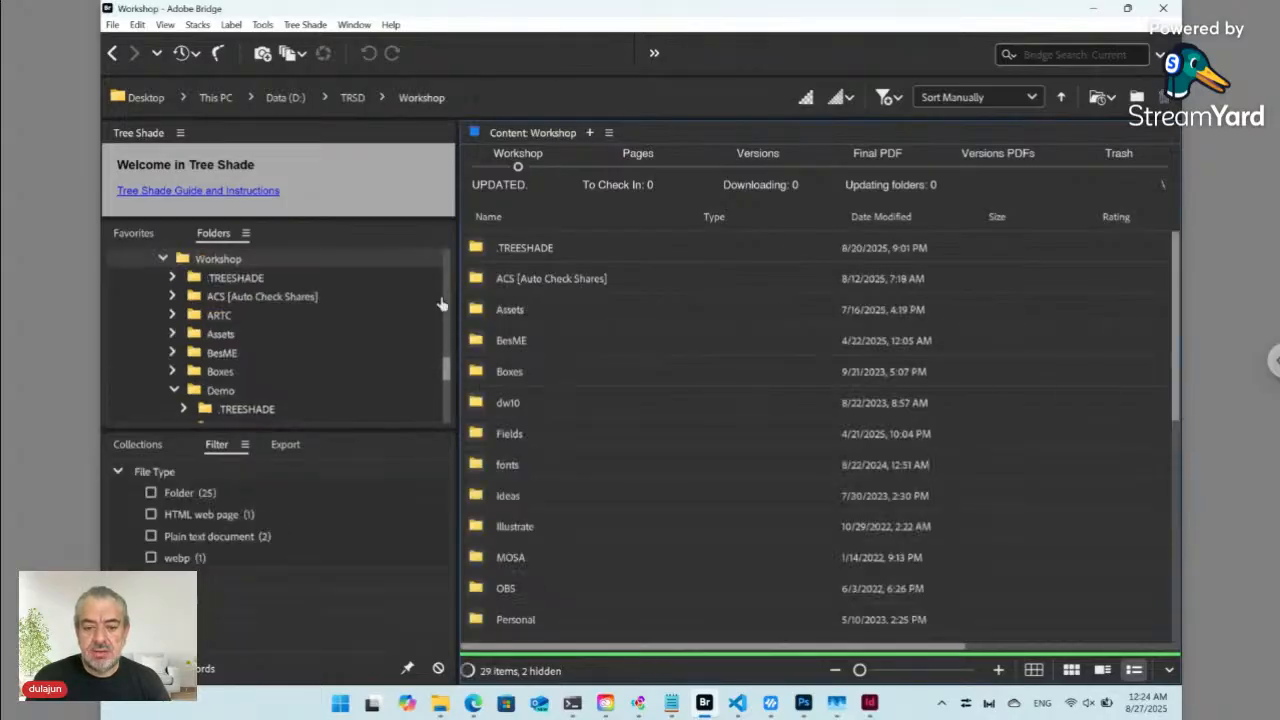
pyautogui.click(573, 495)
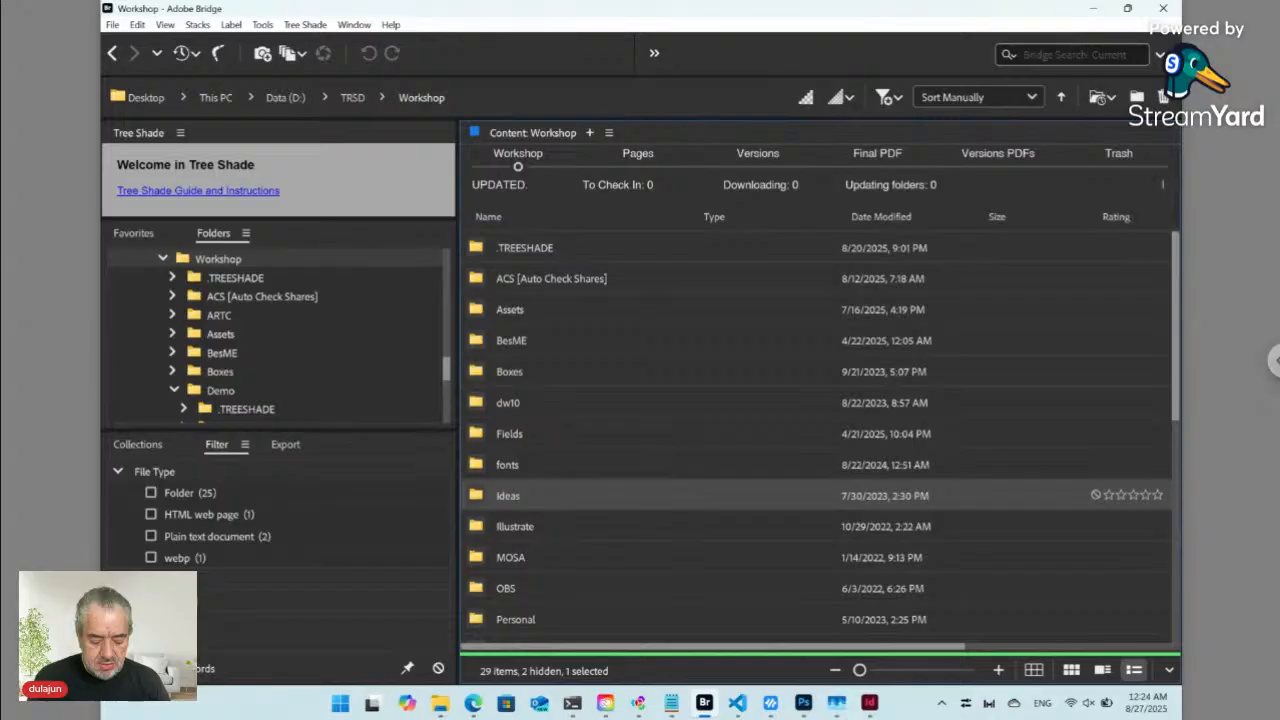
pyautogui.write('sd')
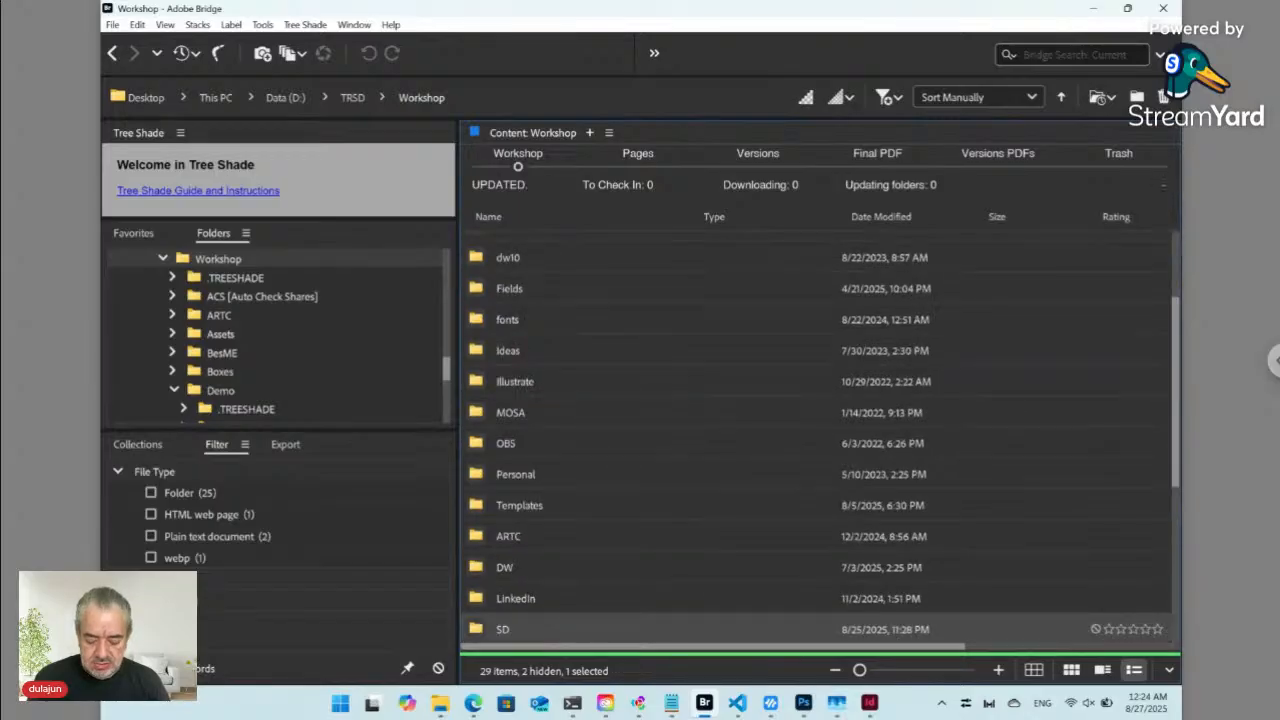
pyautogui.press('Return')
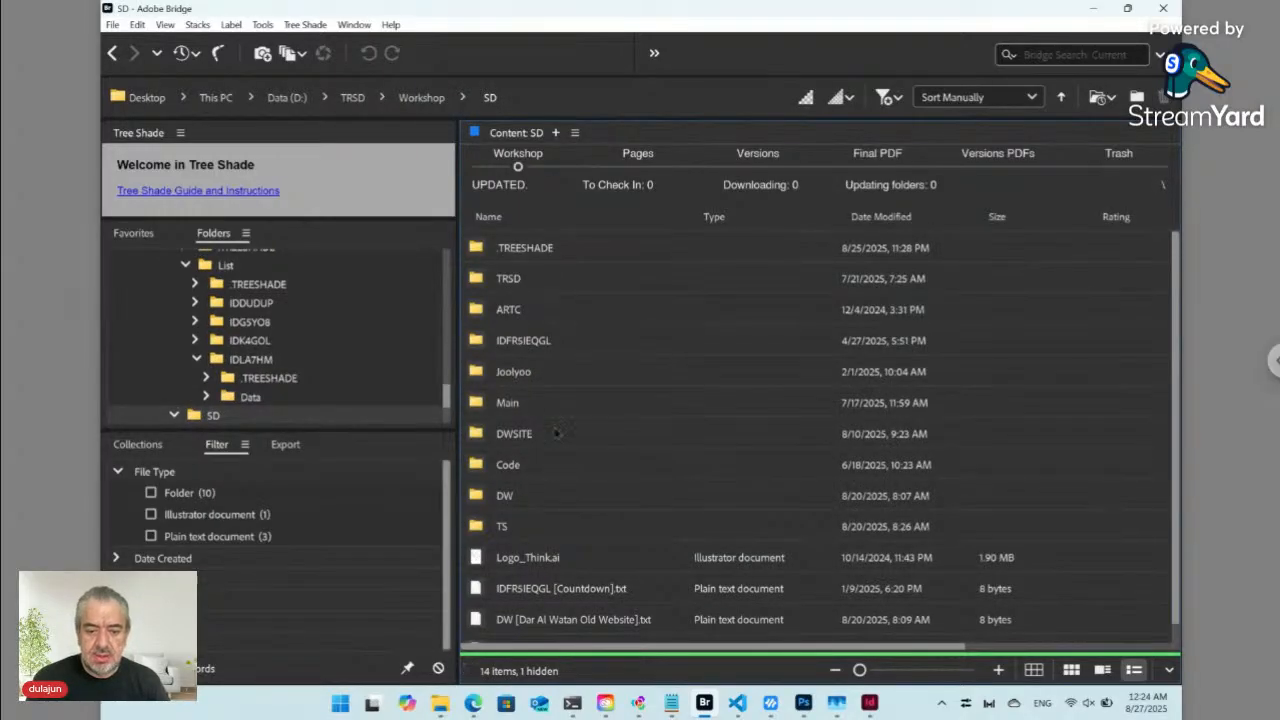
pyautogui.doubleClick(546, 412)
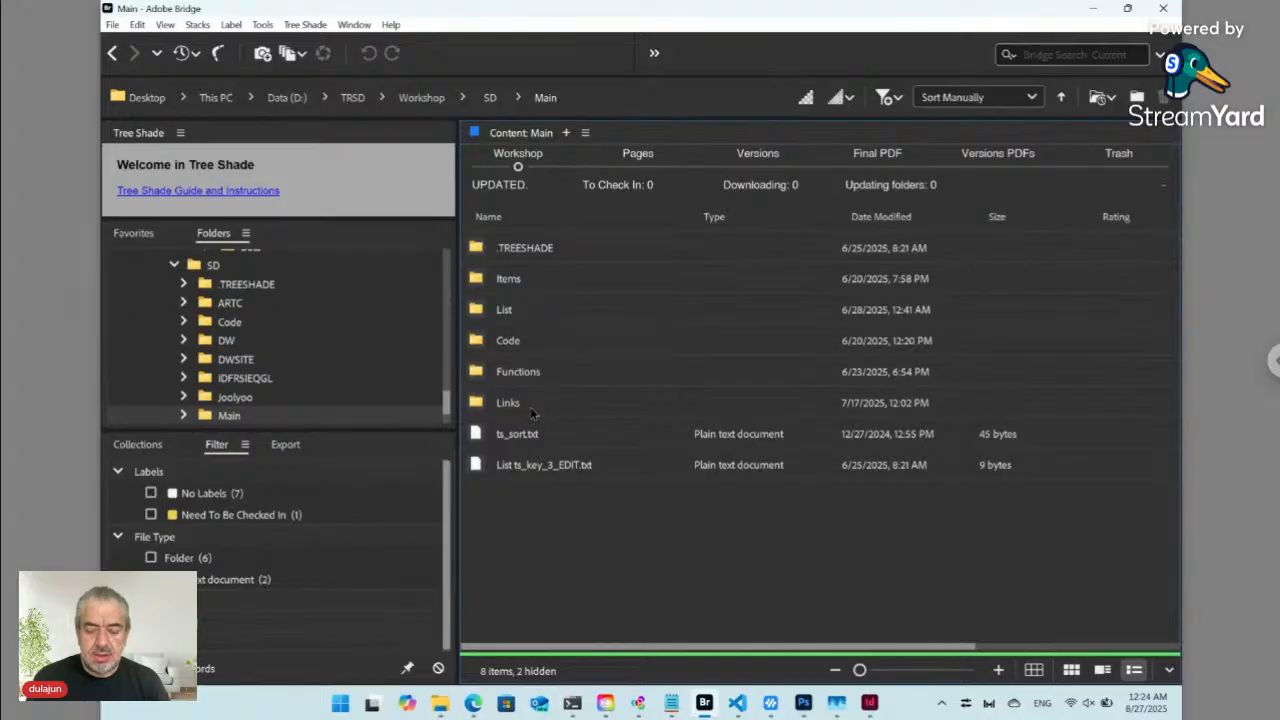
pyautogui.doubleClick(519, 312)
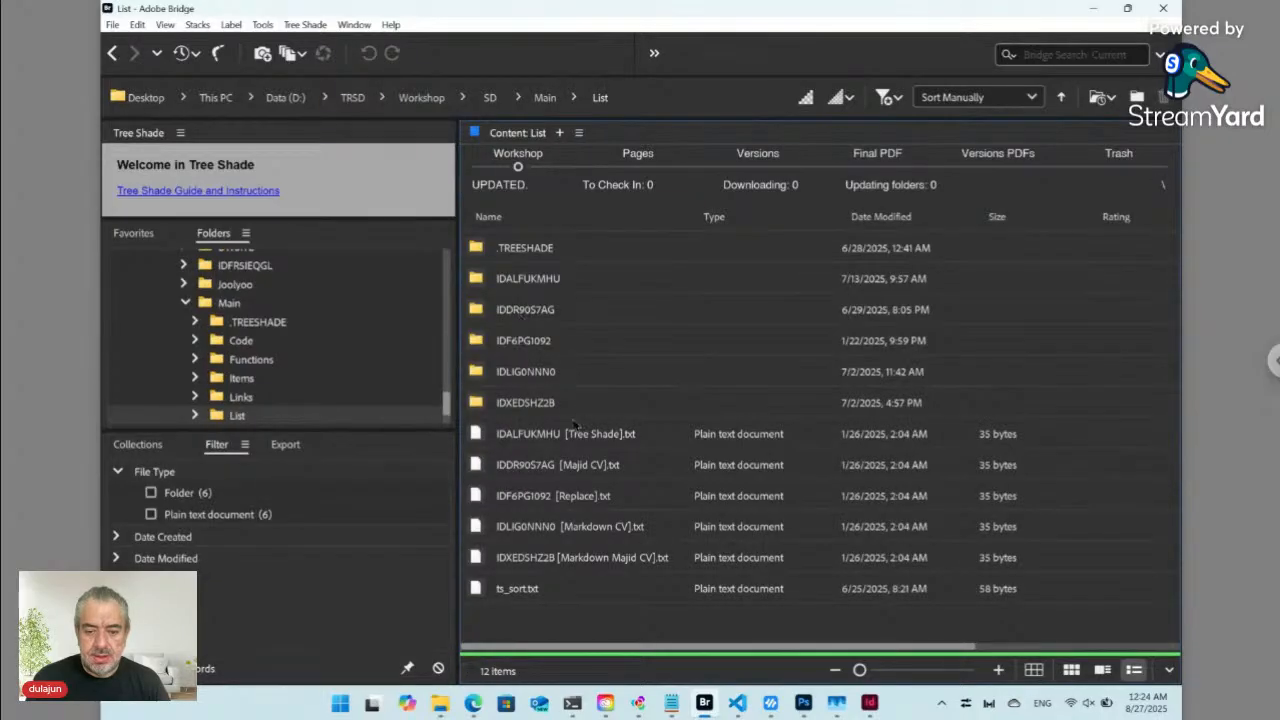
pyautogui.click(566, 436)
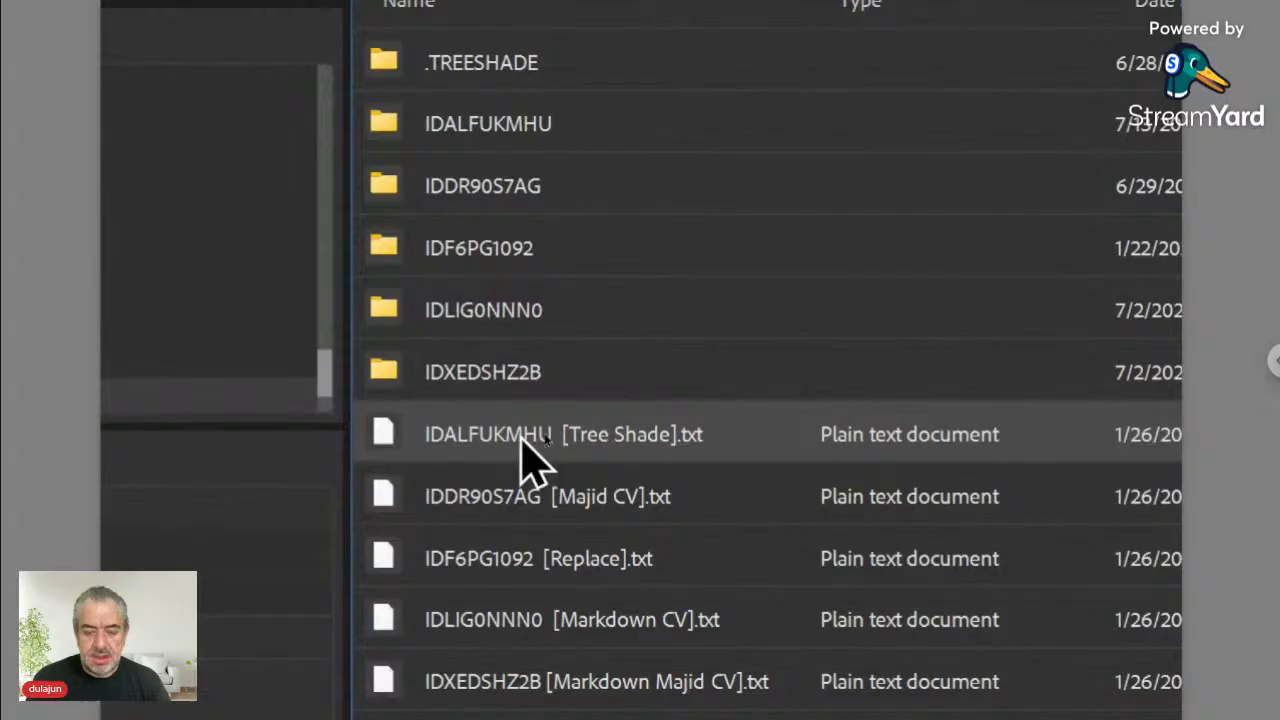
# - Cancel an accidental rename, then open the paired folder of IDALFUKMHU [Tree Shade].txt
pyautogui.click(550, 437)
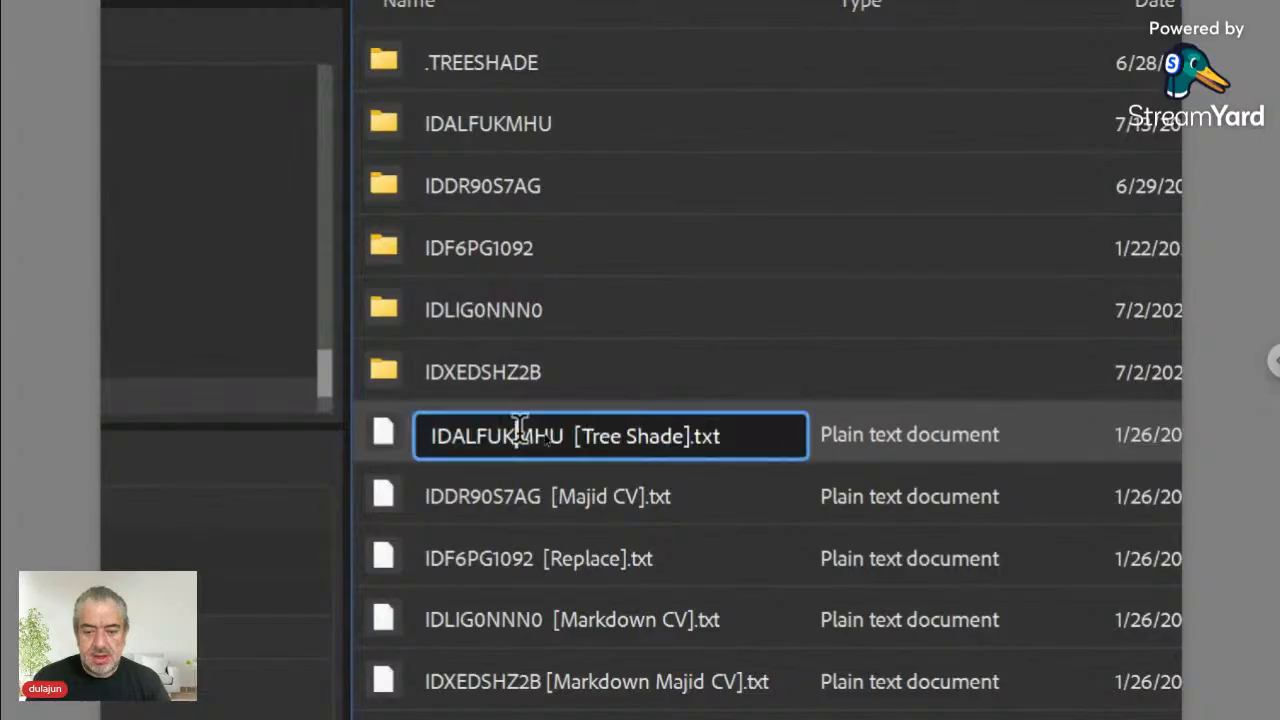
pyautogui.click(381, 437)
pyautogui.doubleClick(380, 430)
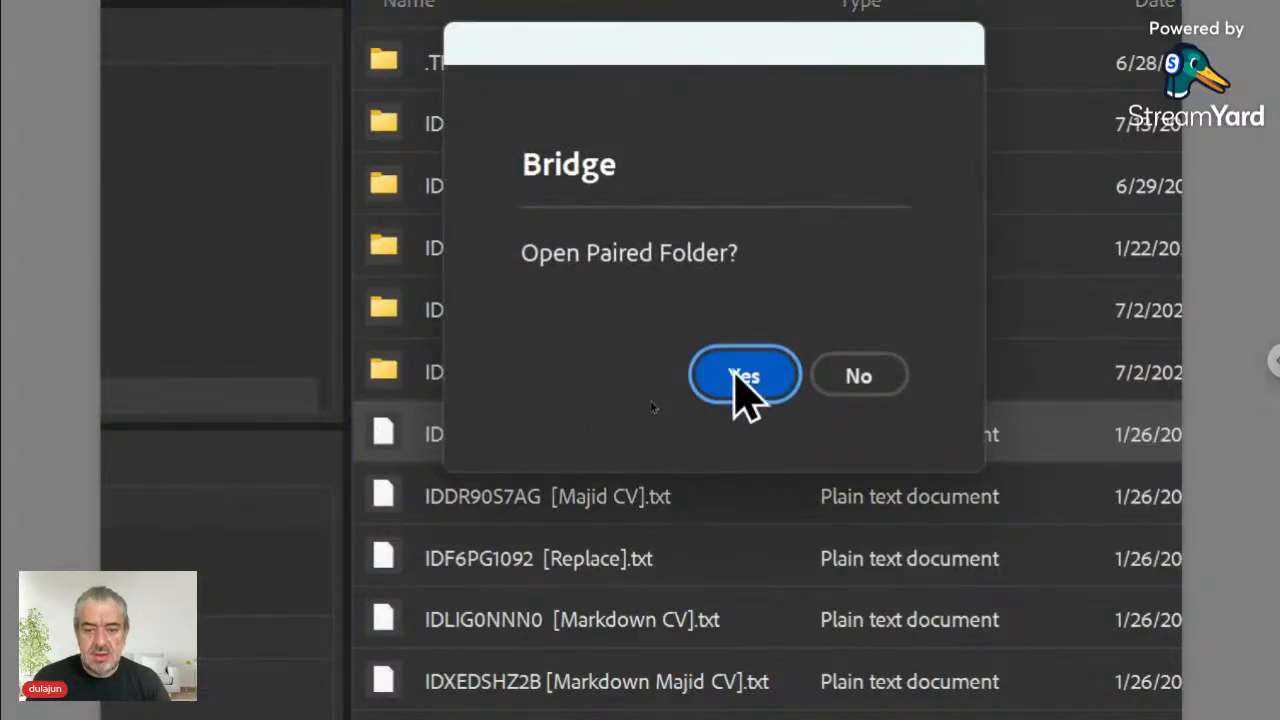
pyautogui.click(742, 376)
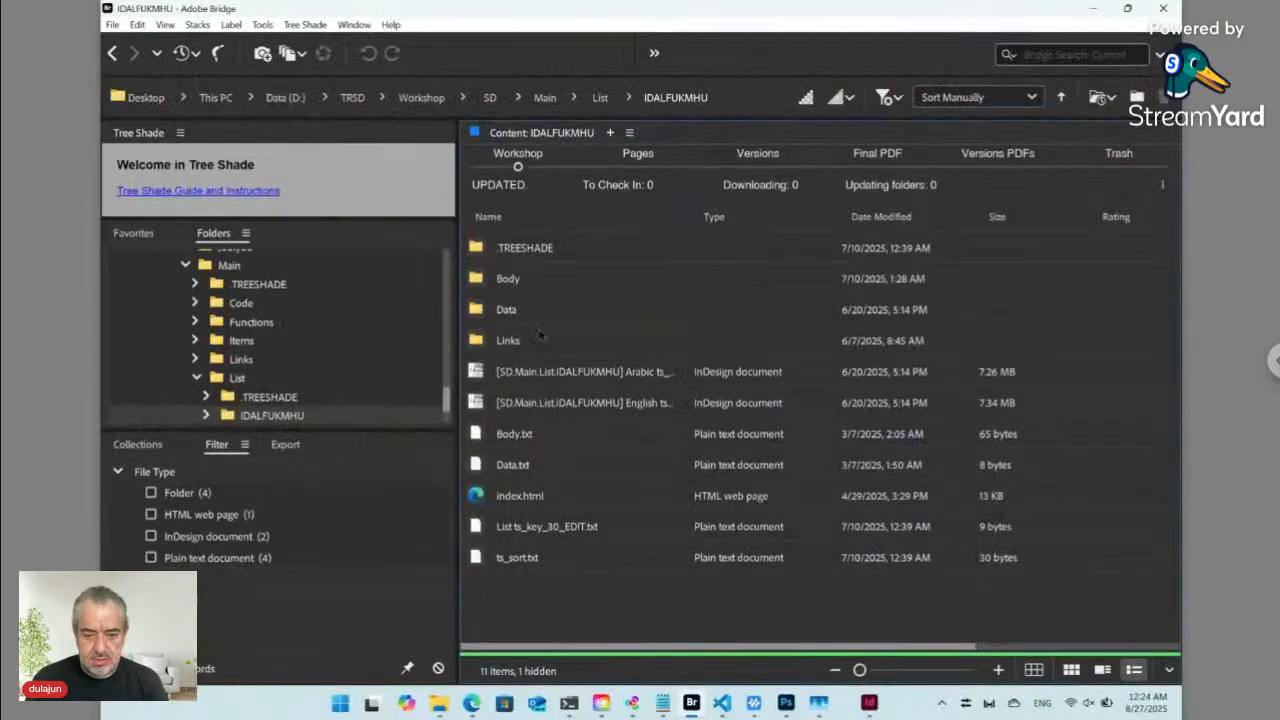
# - Open List ts_key_30_EDIT.txt, declining the online form and closing its content unchanged
pyautogui.doubleClick(527, 533)
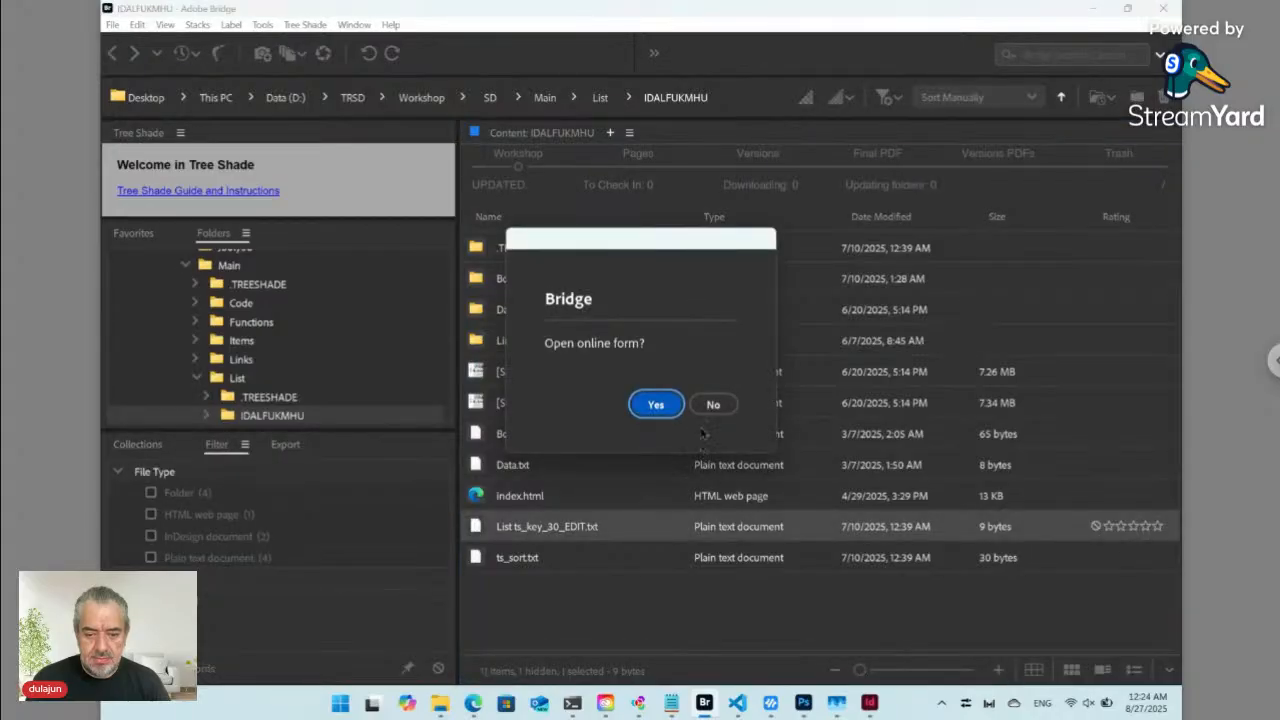
pyautogui.click(713, 404)
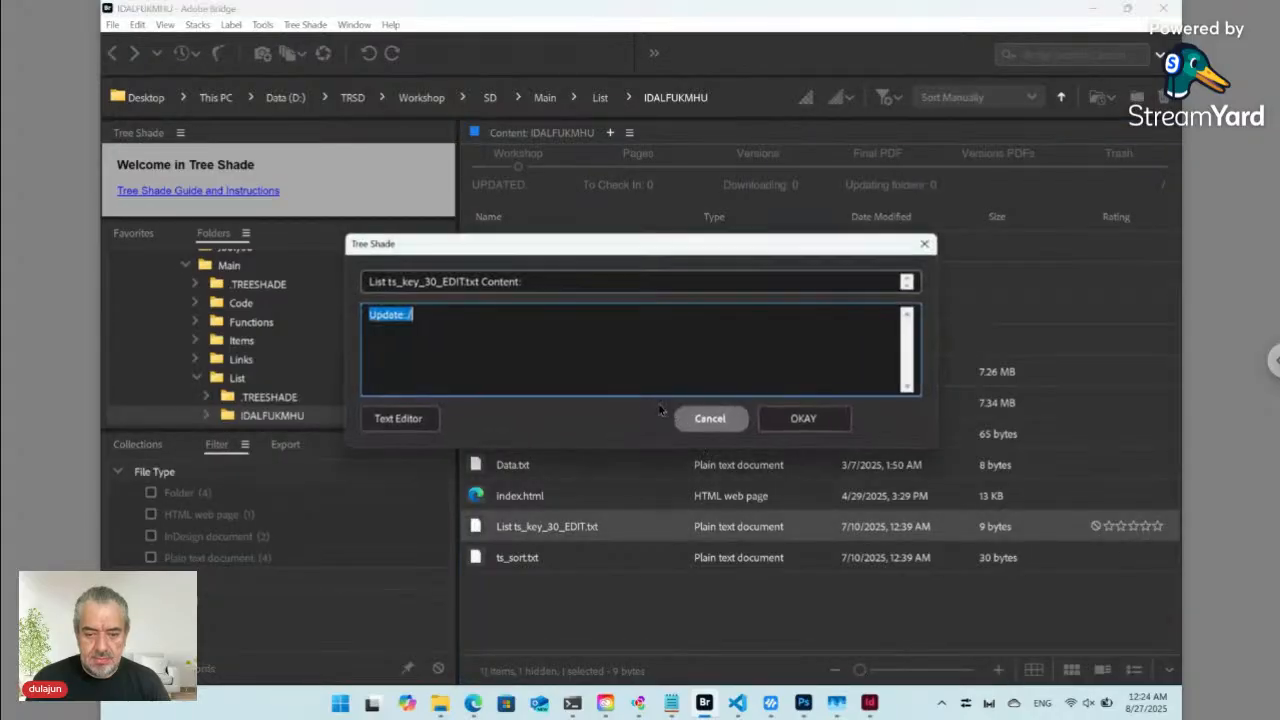
pyautogui.click(709, 419)
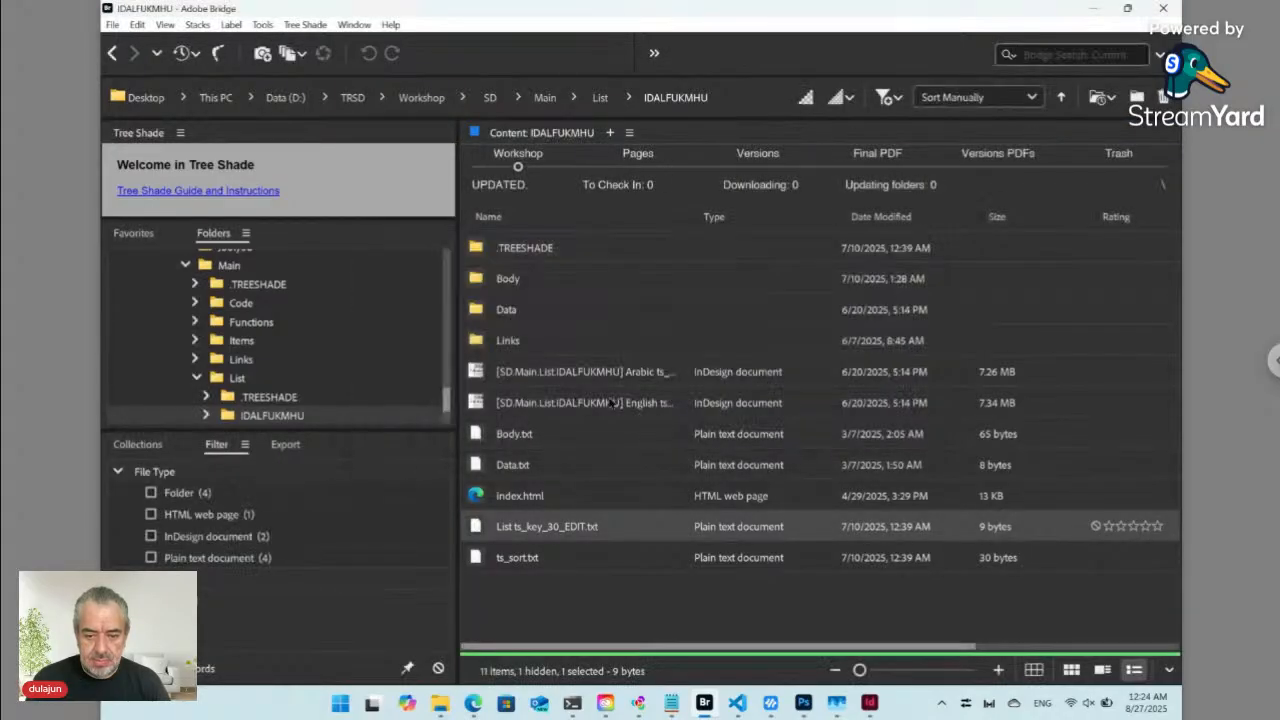
# - In Body, open the Demo Project item's paired IDQ7TB2 folder and its Data ts_key_0 ts_pass_SAME.txt
pyautogui.doubleClick(532, 287)
pyautogui.scroll(-5, 590, 483)
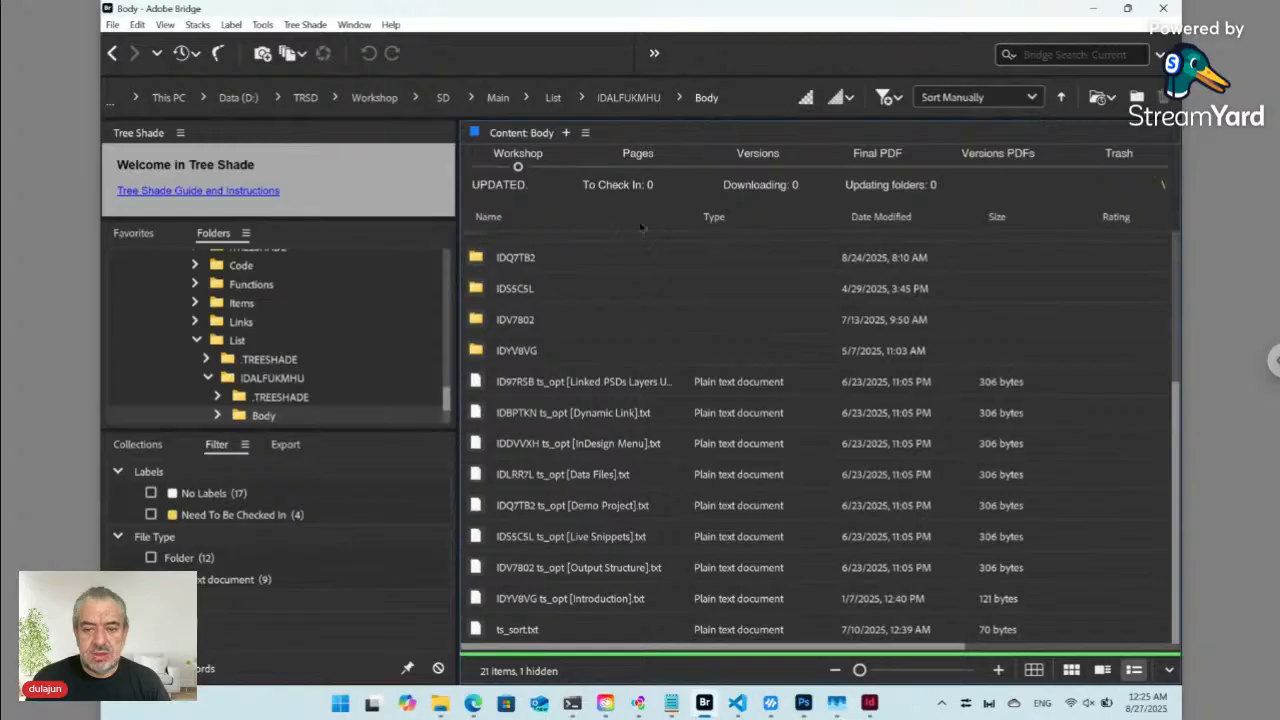
pyautogui.moveTo(686, 218); pyautogui.dragTo(735, 218)
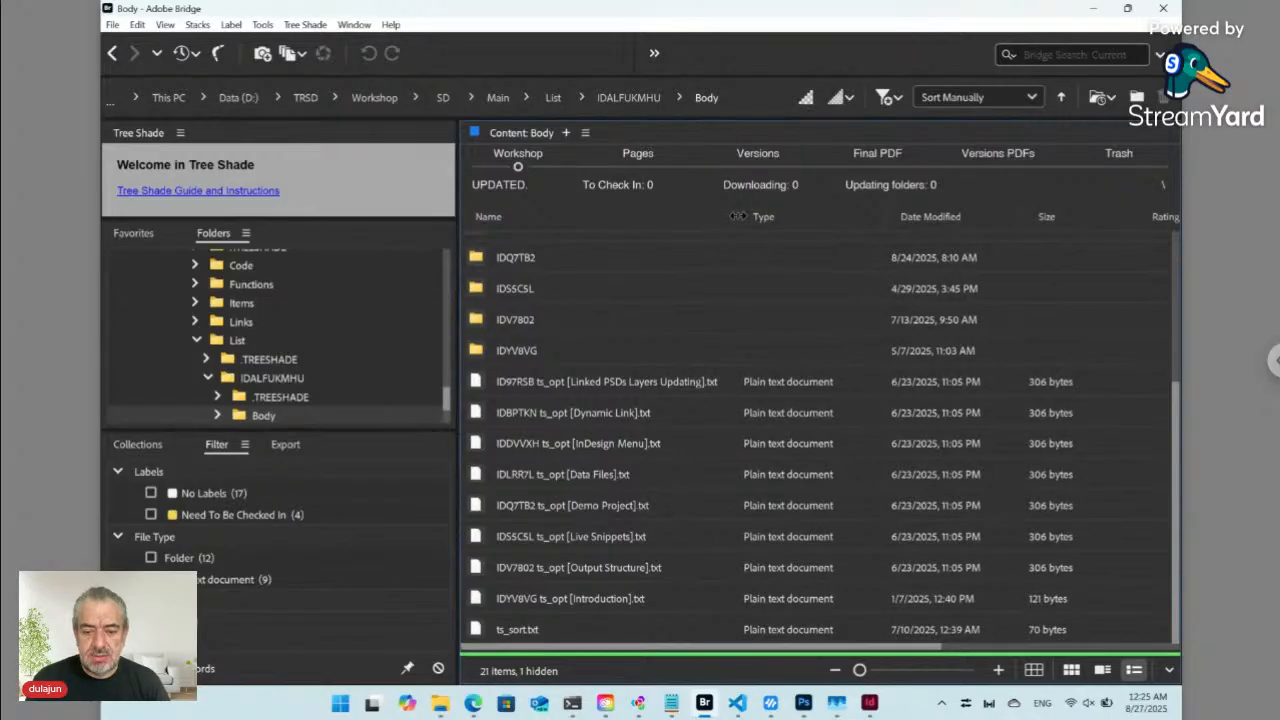
pyautogui.click(600, 508)
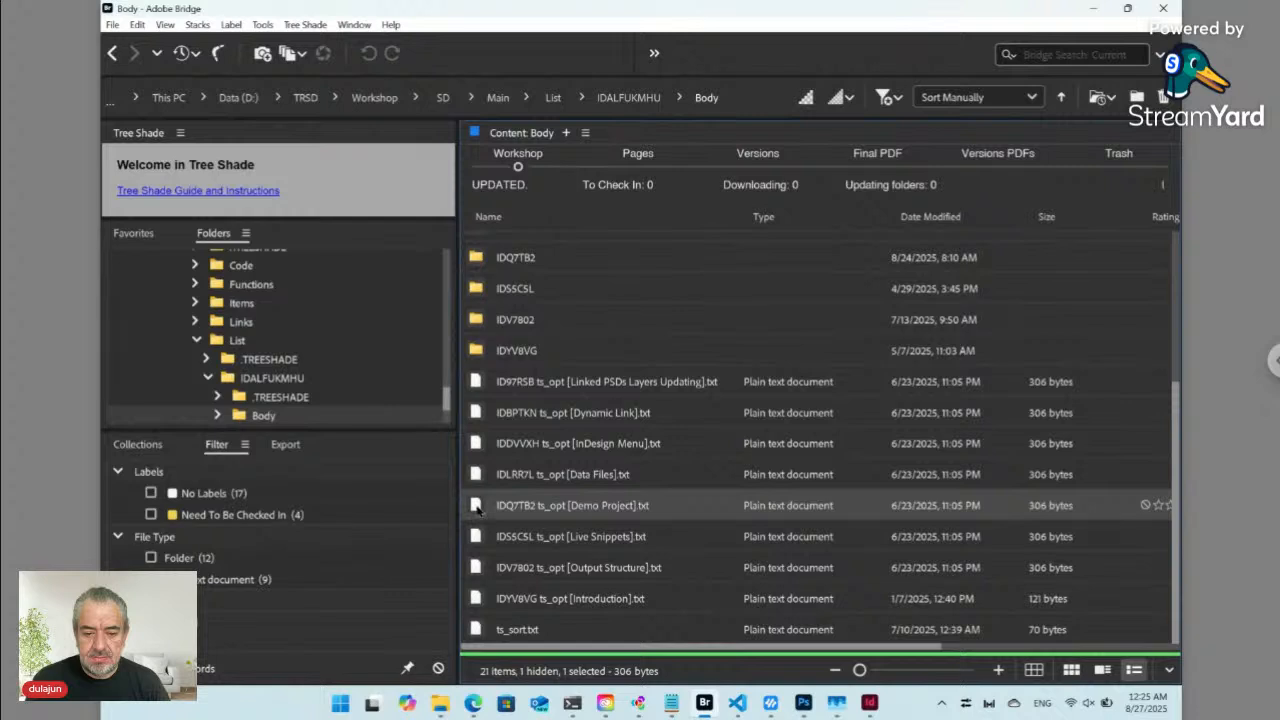
pyautogui.doubleClick(477, 508)
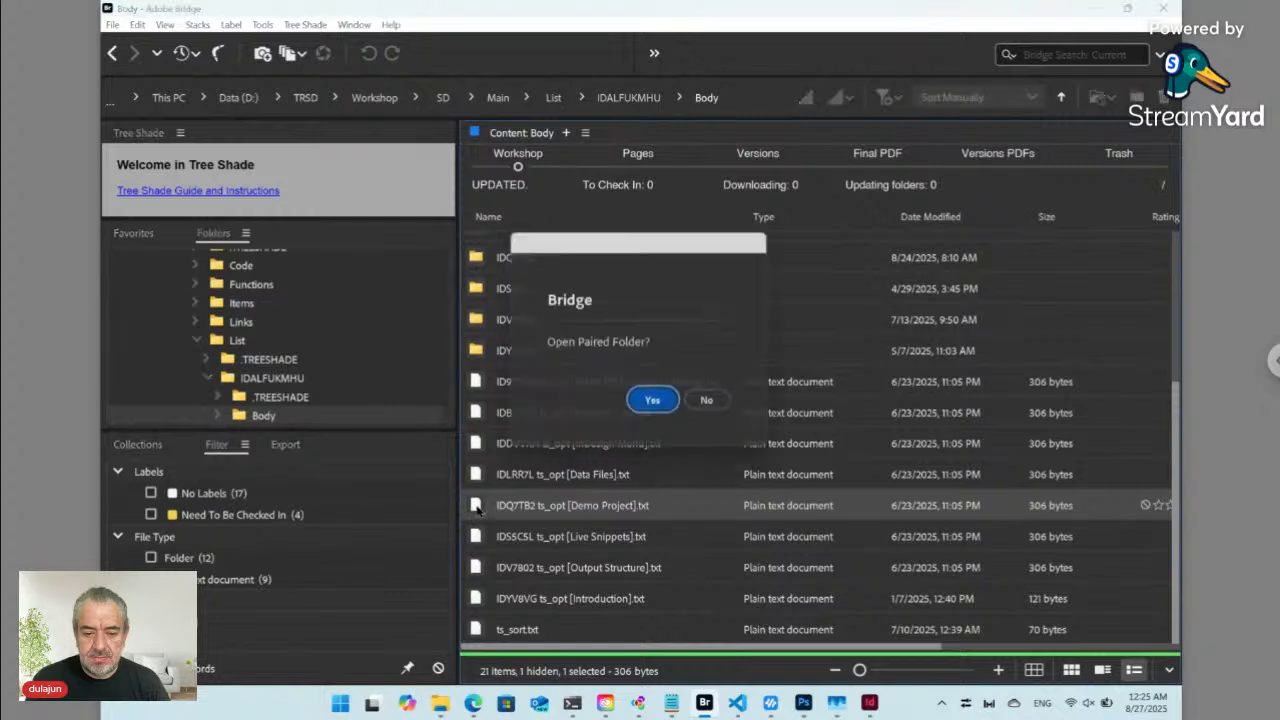
pyautogui.click(652, 405)
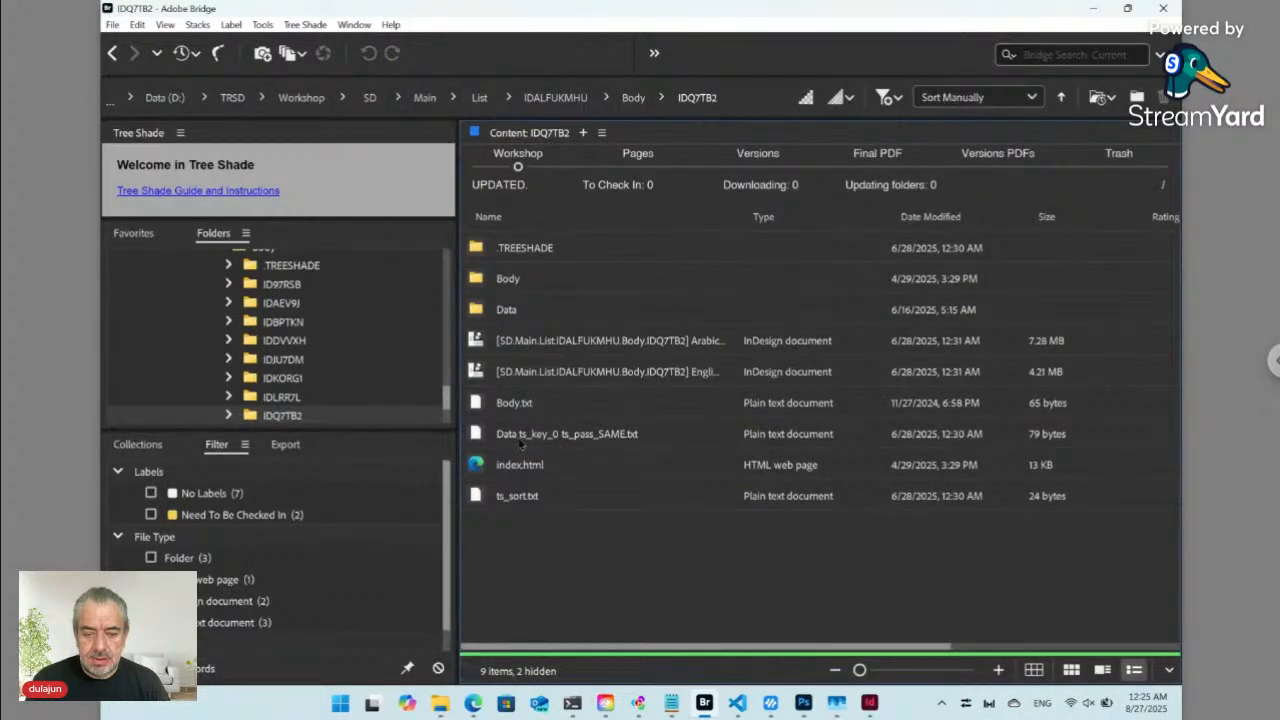
pyautogui.click(521, 441)
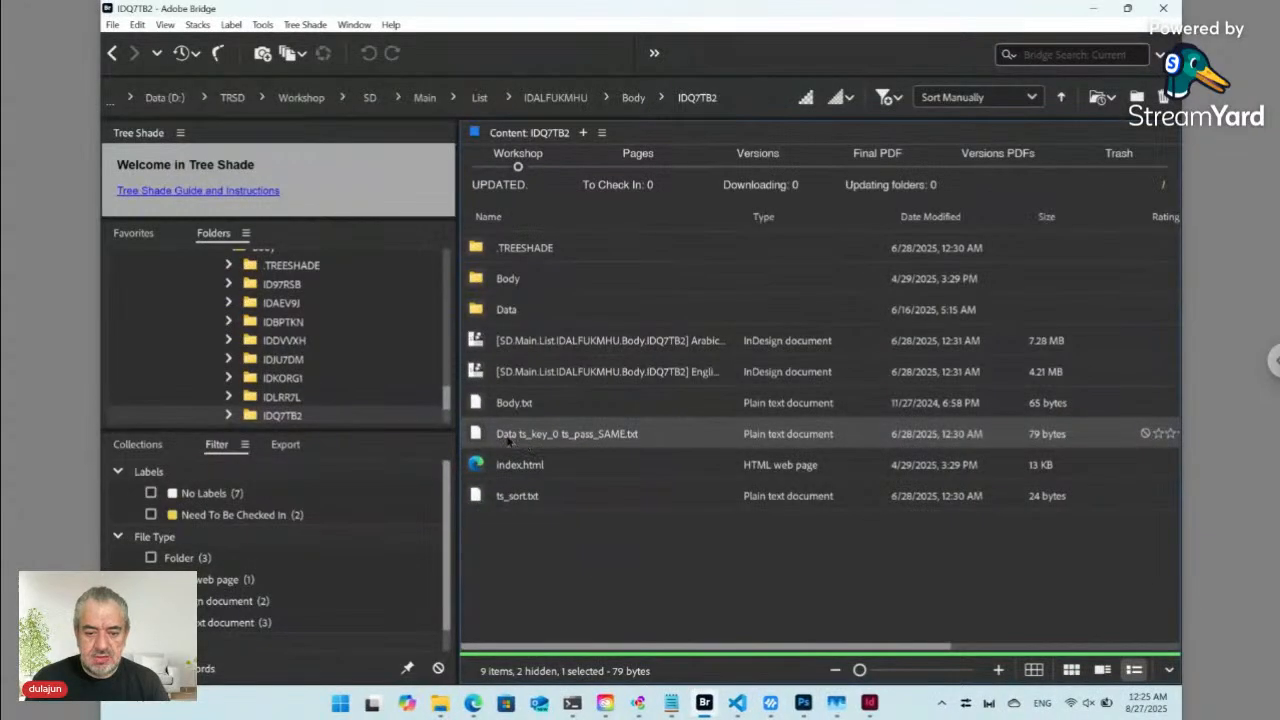
pyautogui.doubleClick(476, 434)
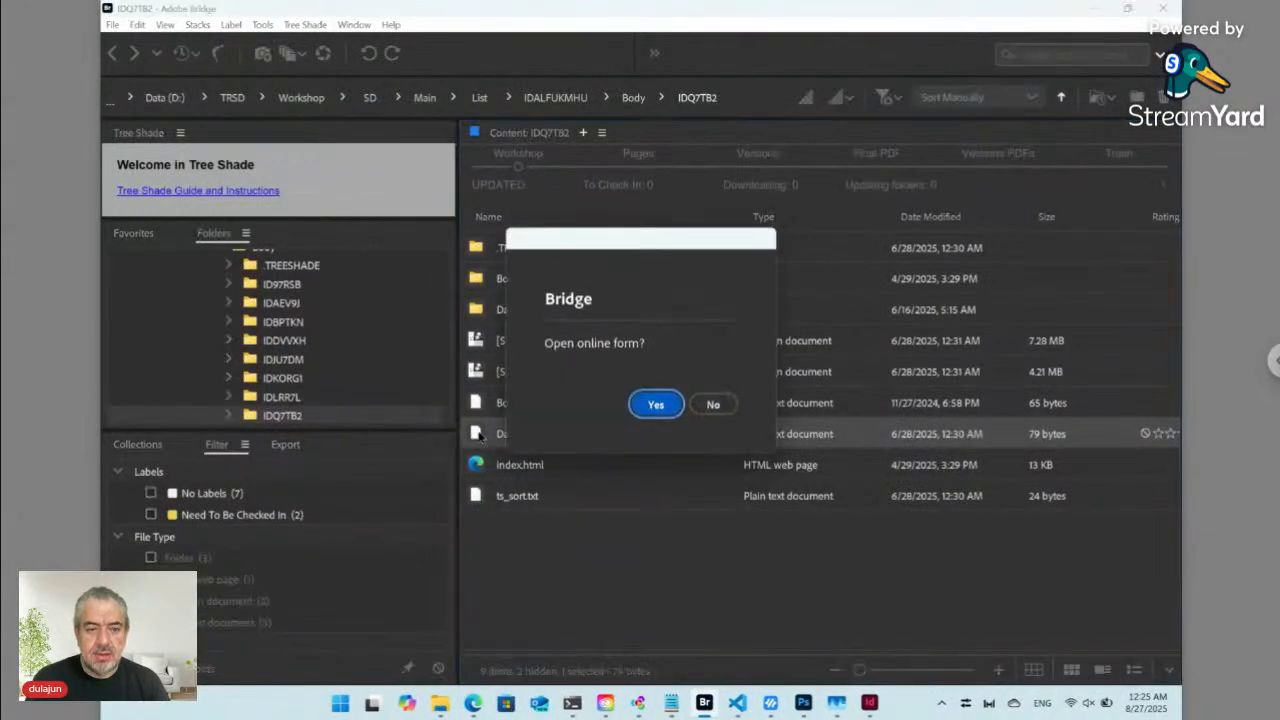
# - Open the online form in a maximized Edge and preview the Demo Project web page in a new window
pyautogui.click(655, 404)
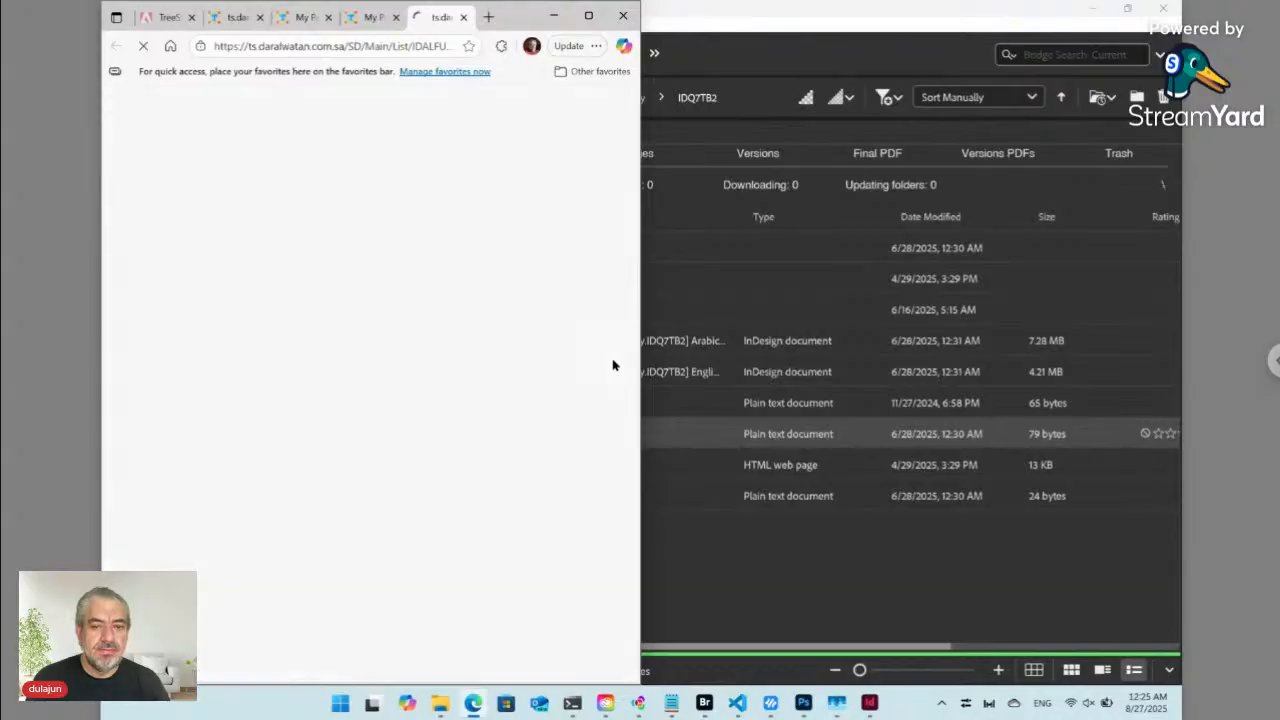
pyautogui.click(590, 17)
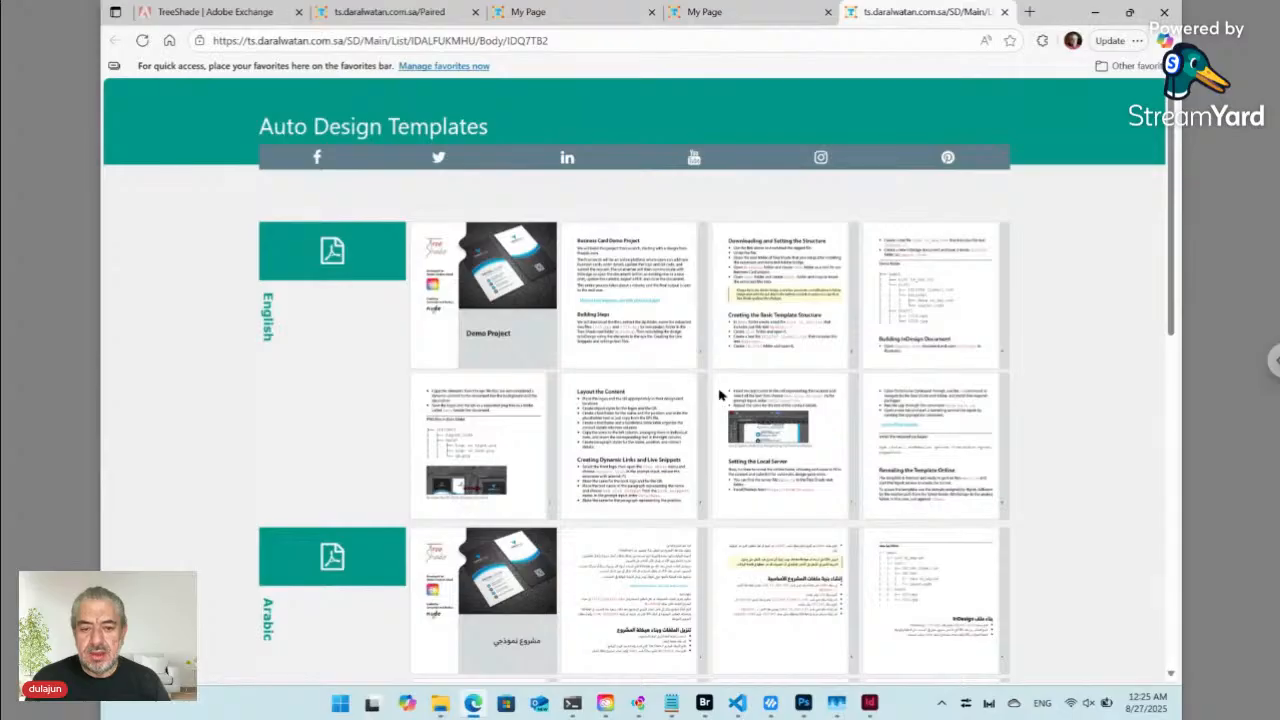
pyautogui.scroll(-4, 572, 441)
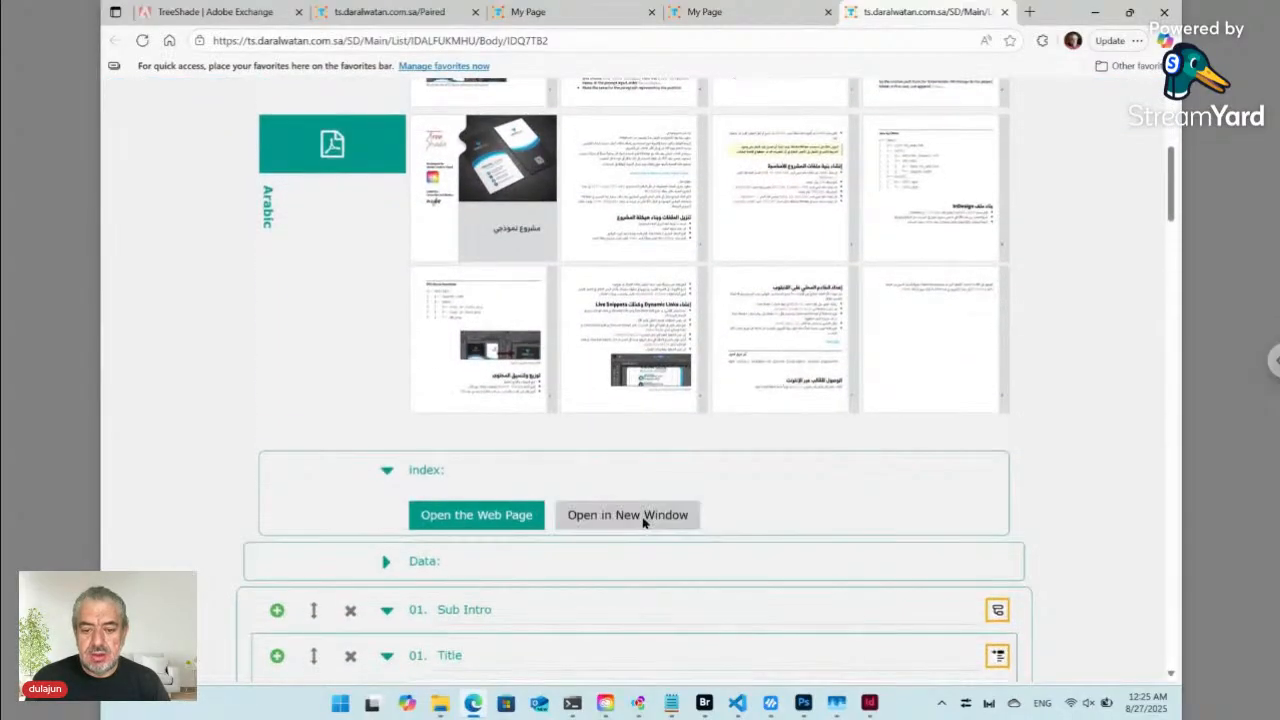
pyautogui.click(641, 516)
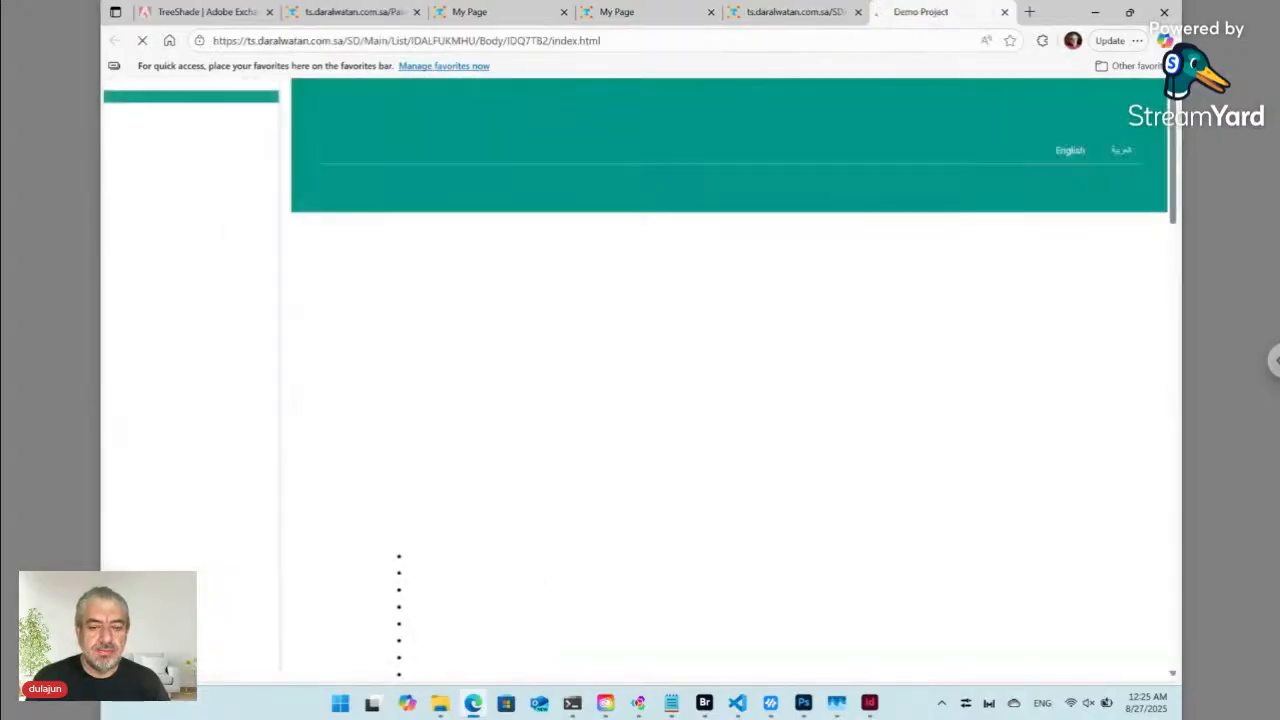
pyautogui.scroll(-5, 730, 400)
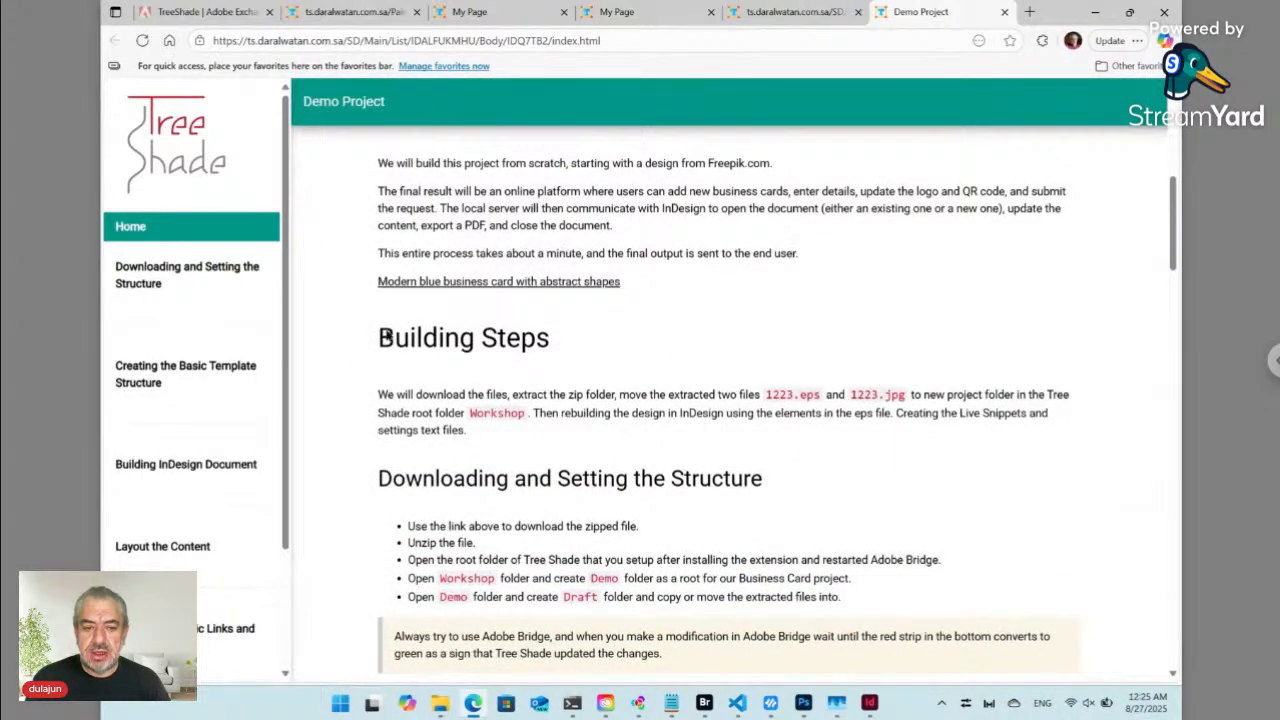
pyautogui.scroll(-7, 413, 362)
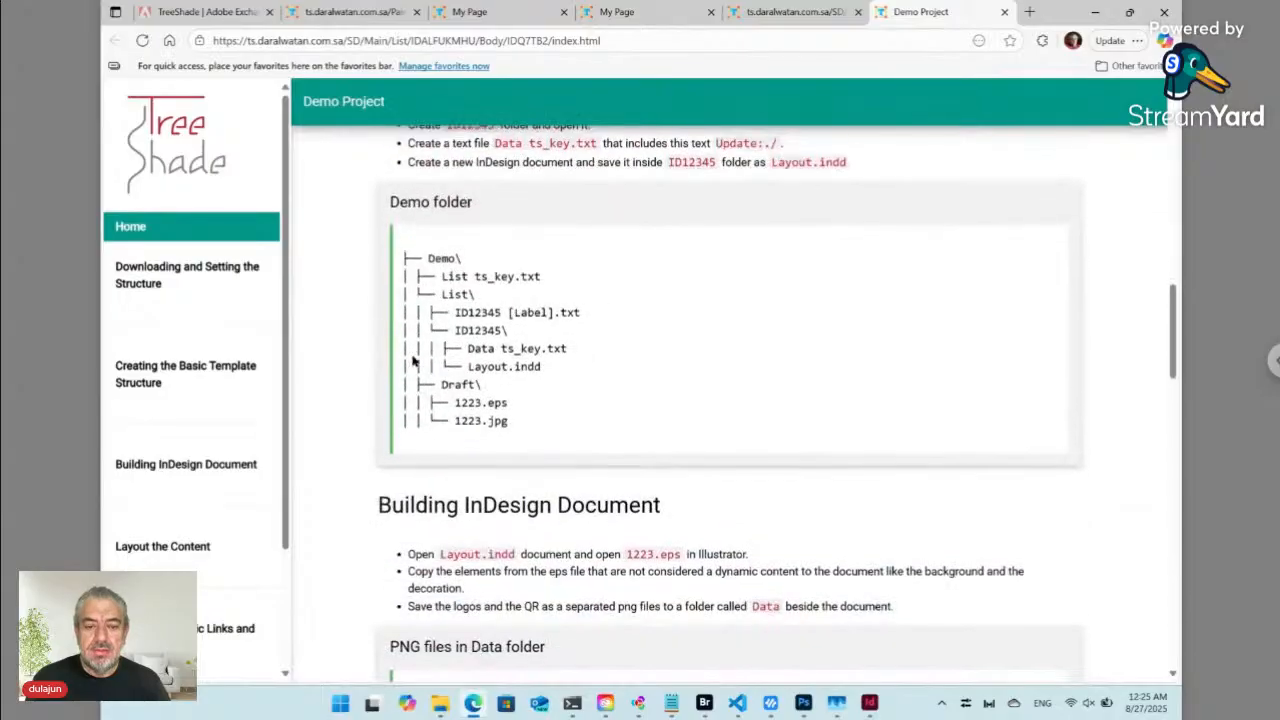
pyautogui.scroll(-4, 413, 362)
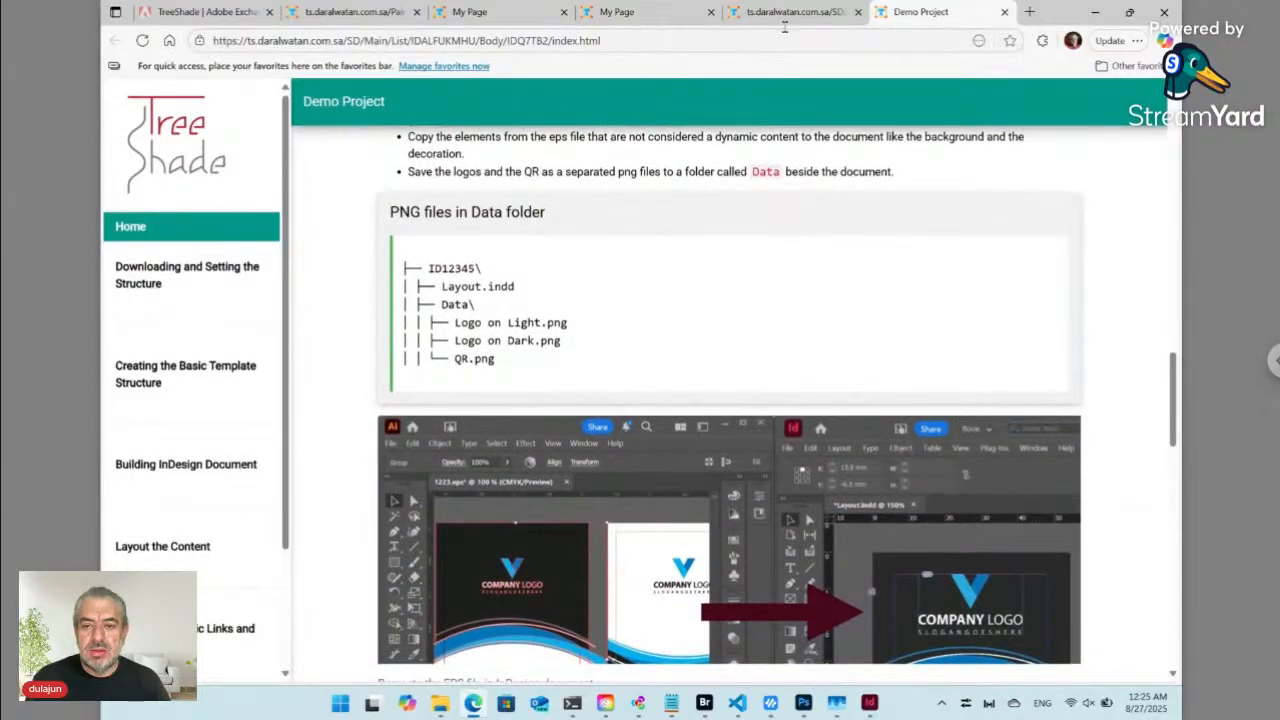
# - Duplicate the Sub Intro Title, adding 'Business Card Demo Project' and renumbering Paragraph and Link to 03 and 04
pyautogui.click(787, 14)
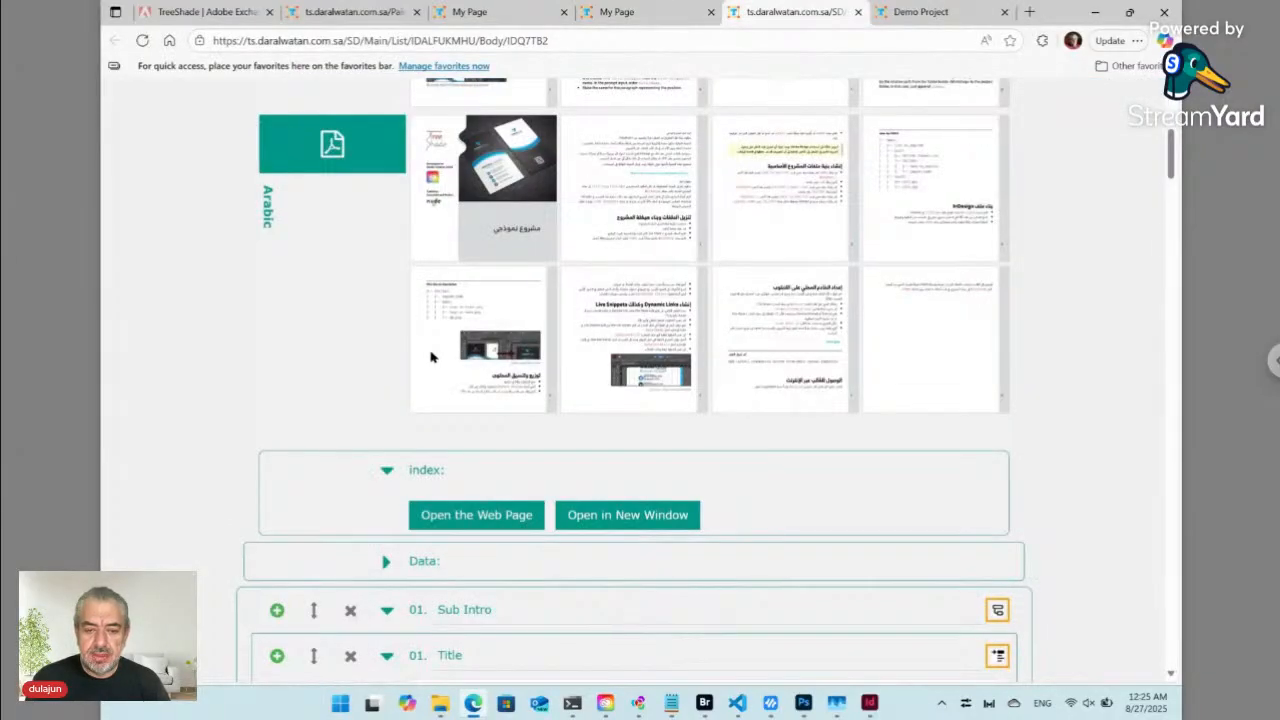
pyautogui.scroll(-1, 500, 524)
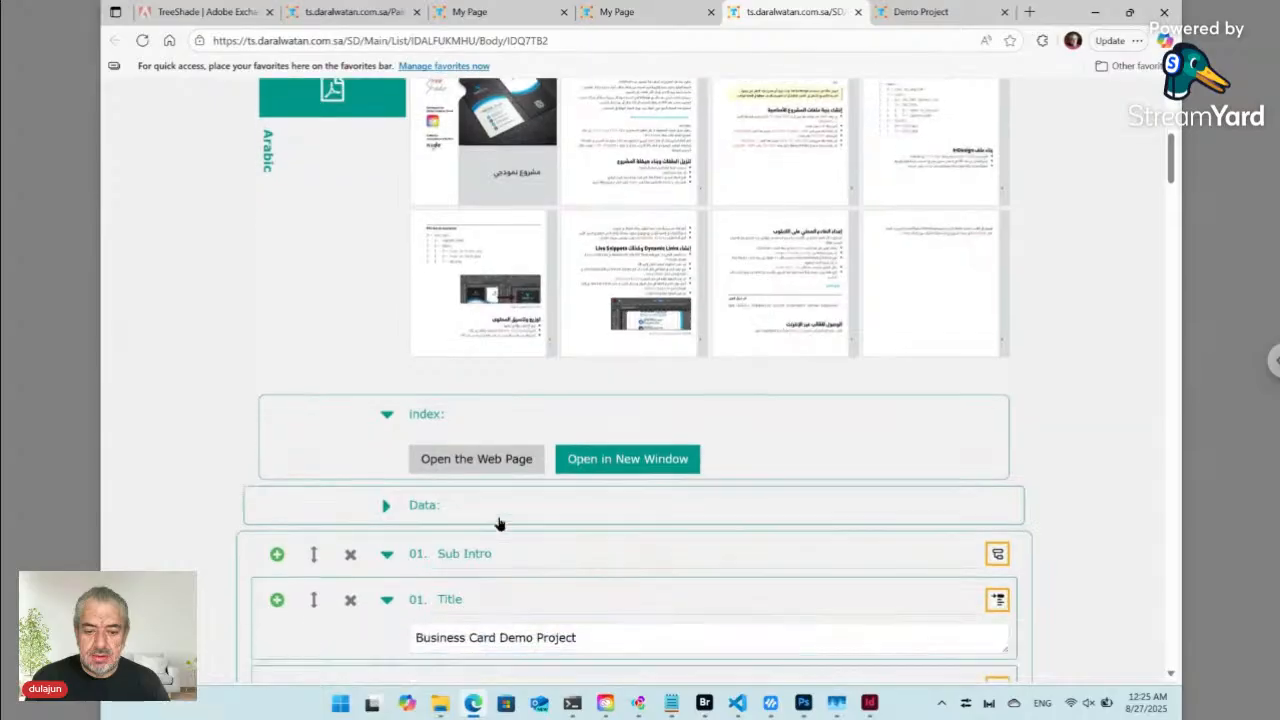
pyautogui.scroll(-4, 500, 524)
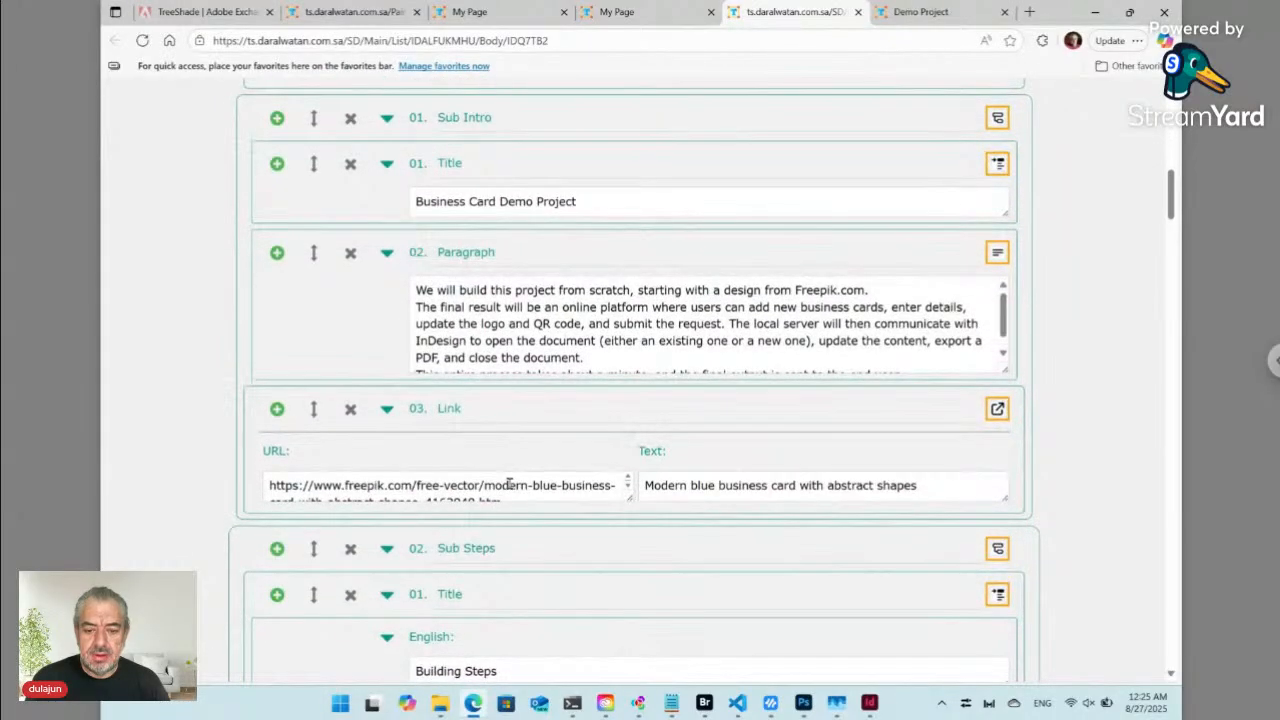
pyautogui.click(509, 484)
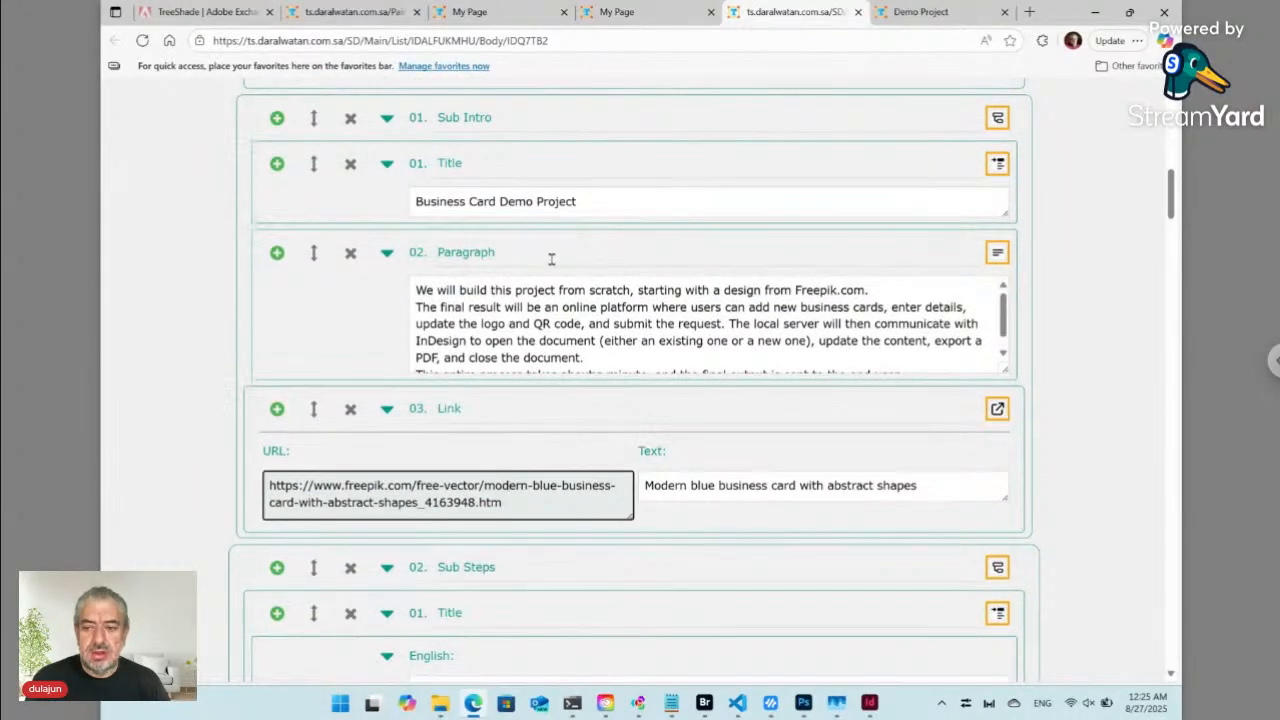
pyautogui.scroll(2, 551, 259)
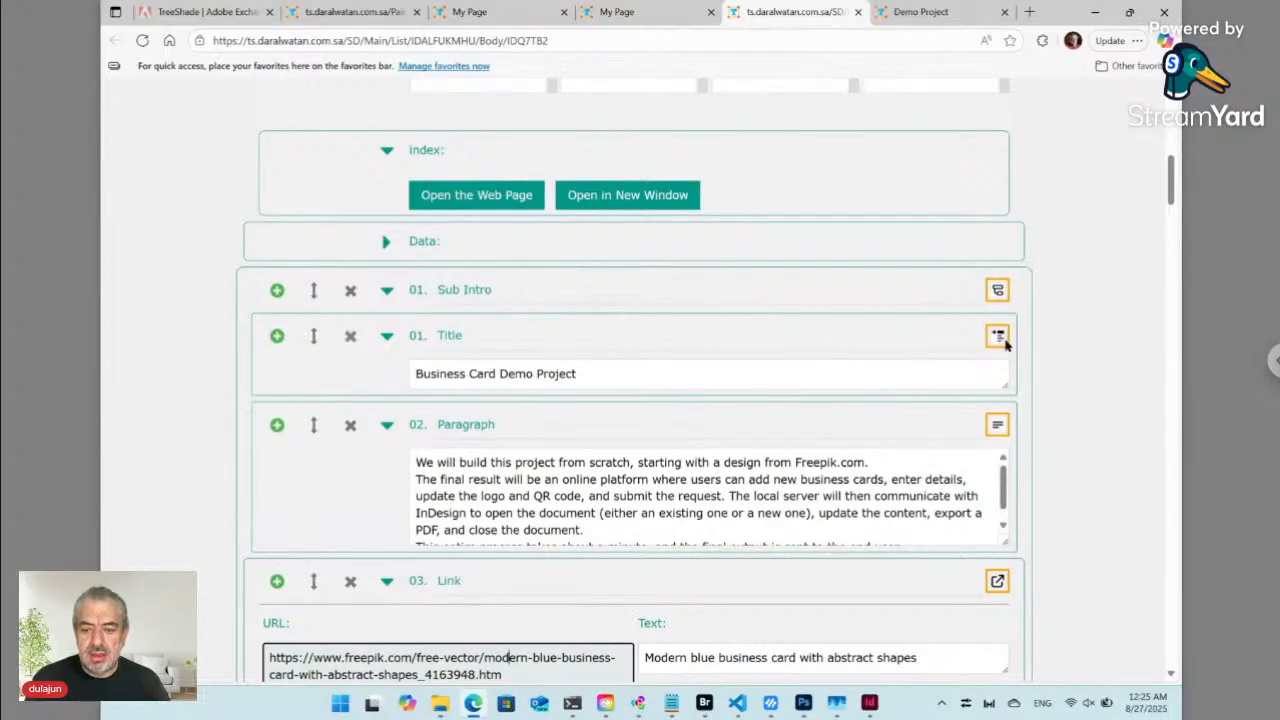
pyautogui.click(277, 337)
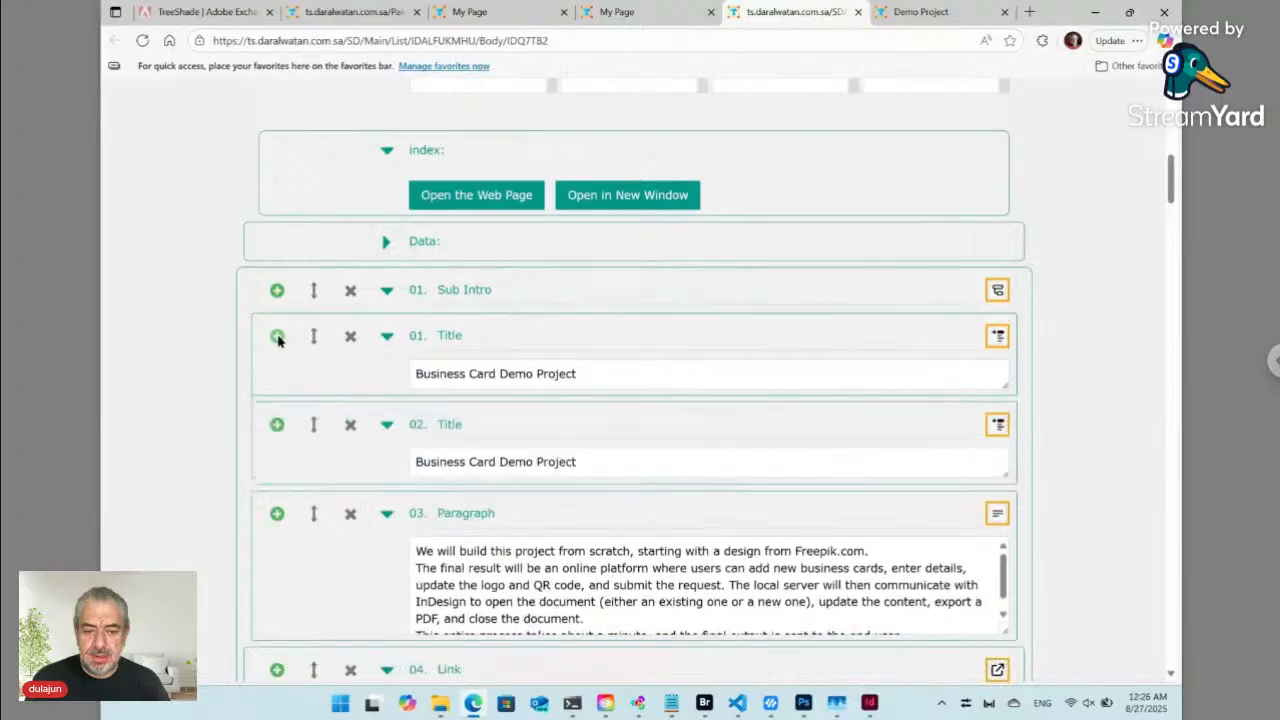
pyautogui.click(998, 426)
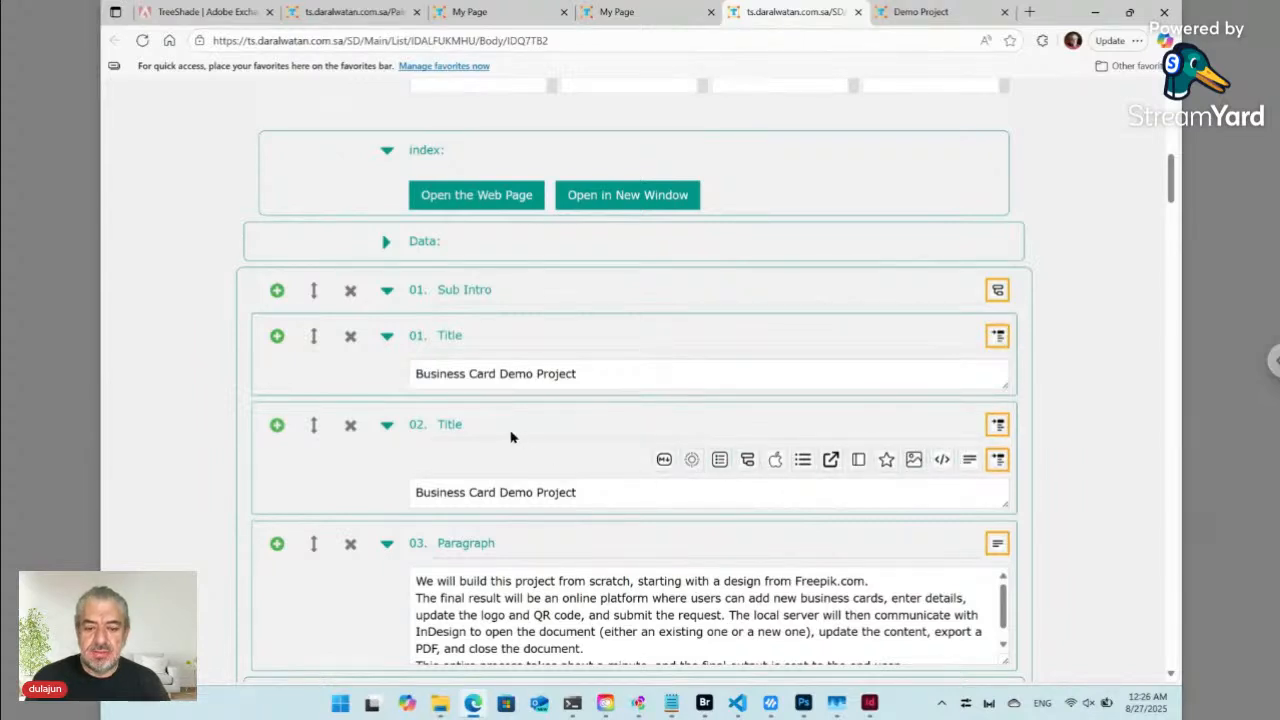
pyautogui.click(706, 705)
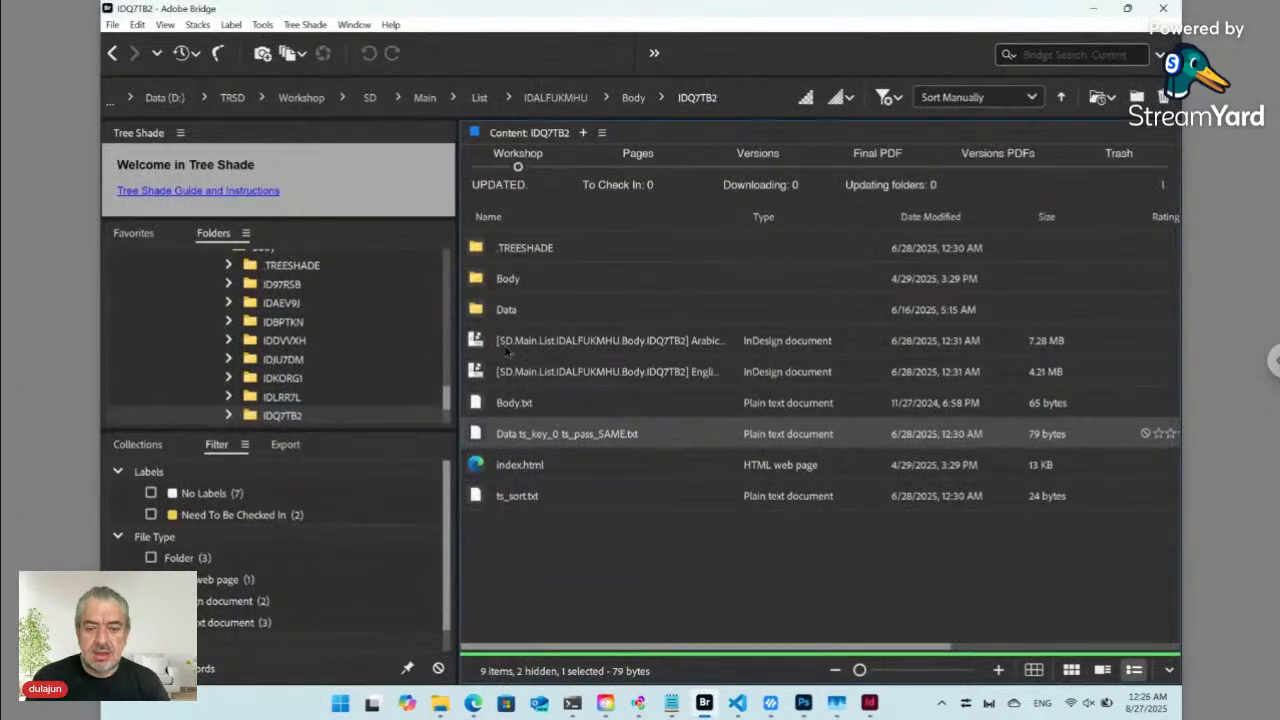
# - In IDQ7TB2's Body folder, view the Sub Steps snippet's HTML lines and cancel without changes
pyautogui.doubleClick(532, 288)
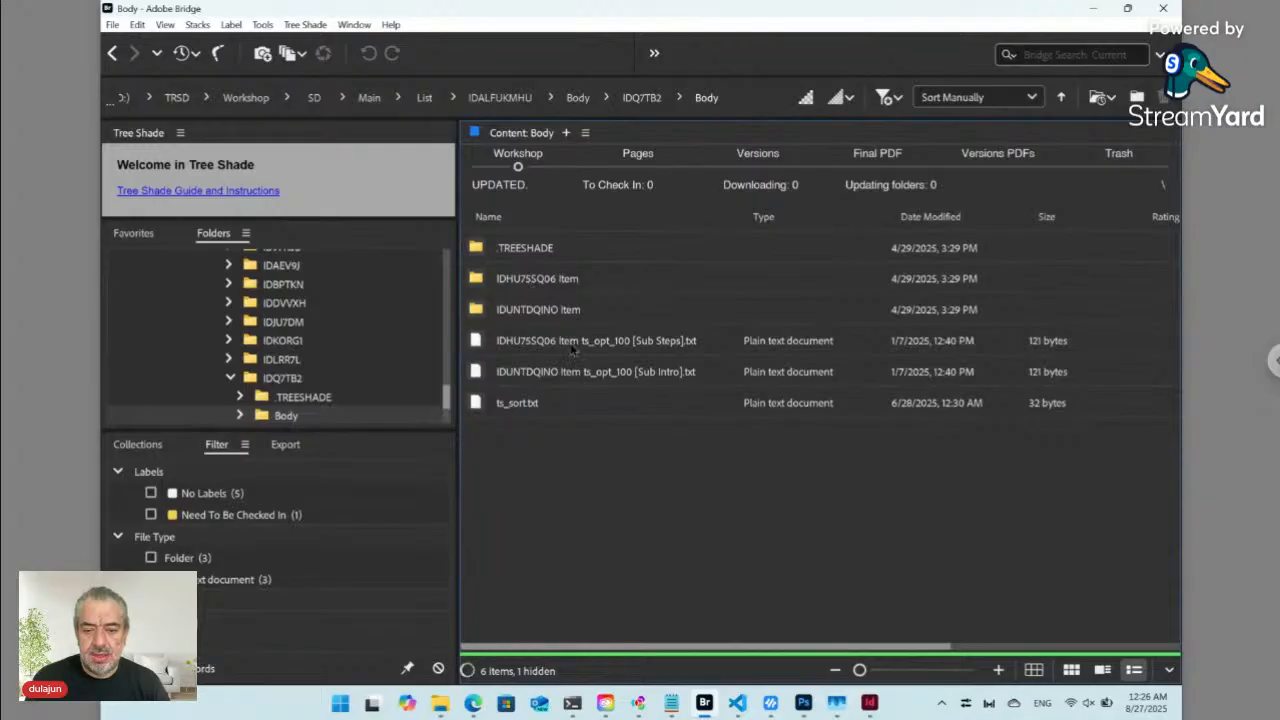
pyautogui.click(578, 346)
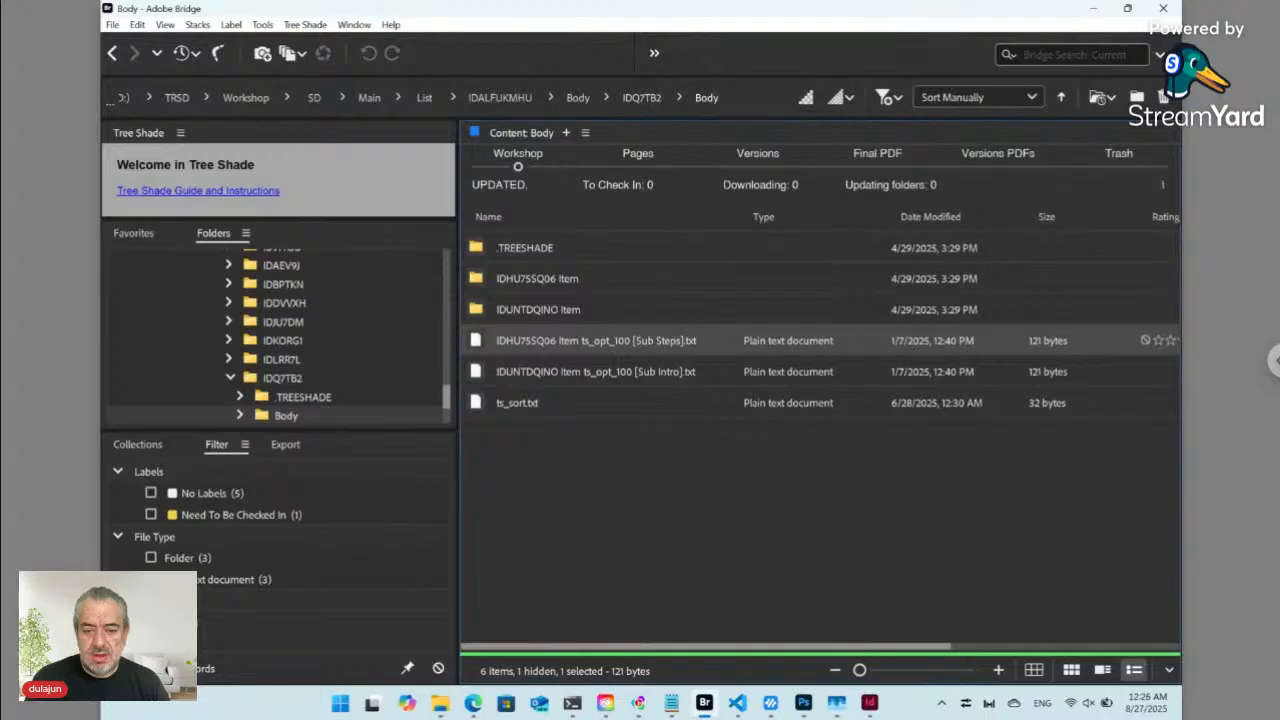
pyautogui.doubleClick(583, 347)
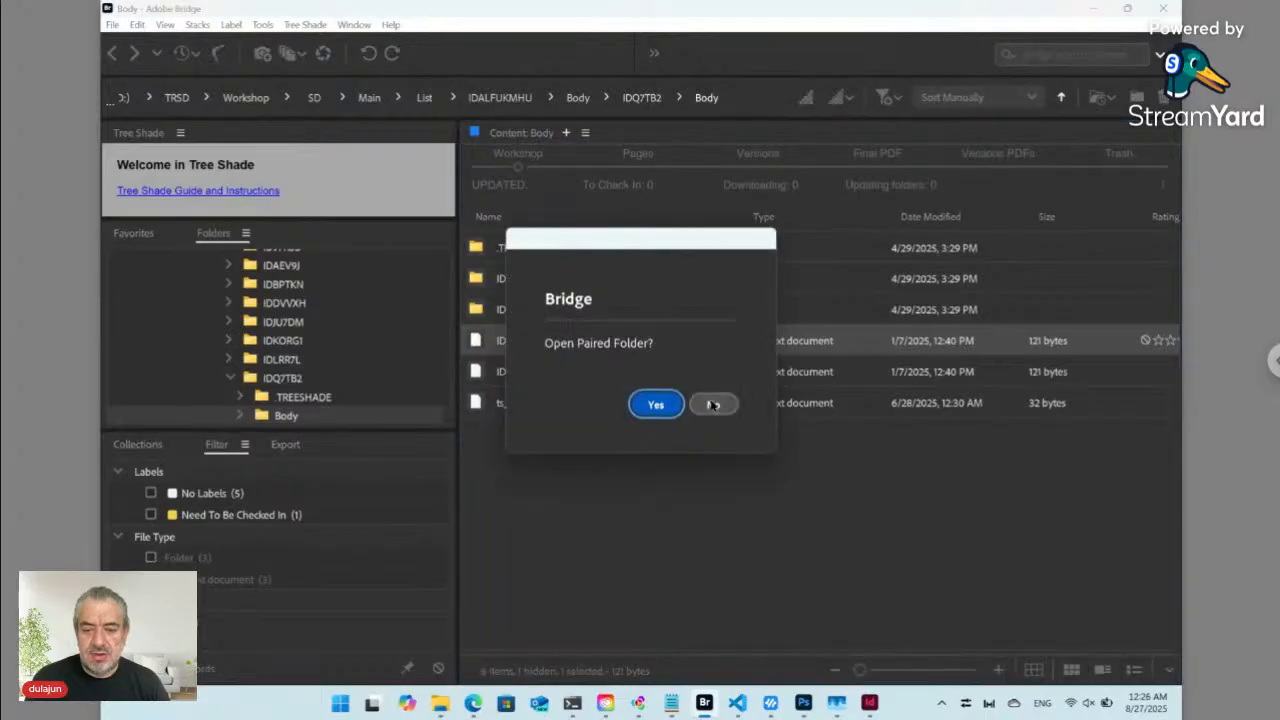
pyautogui.click(713, 404)
pyautogui.click(472, 425)
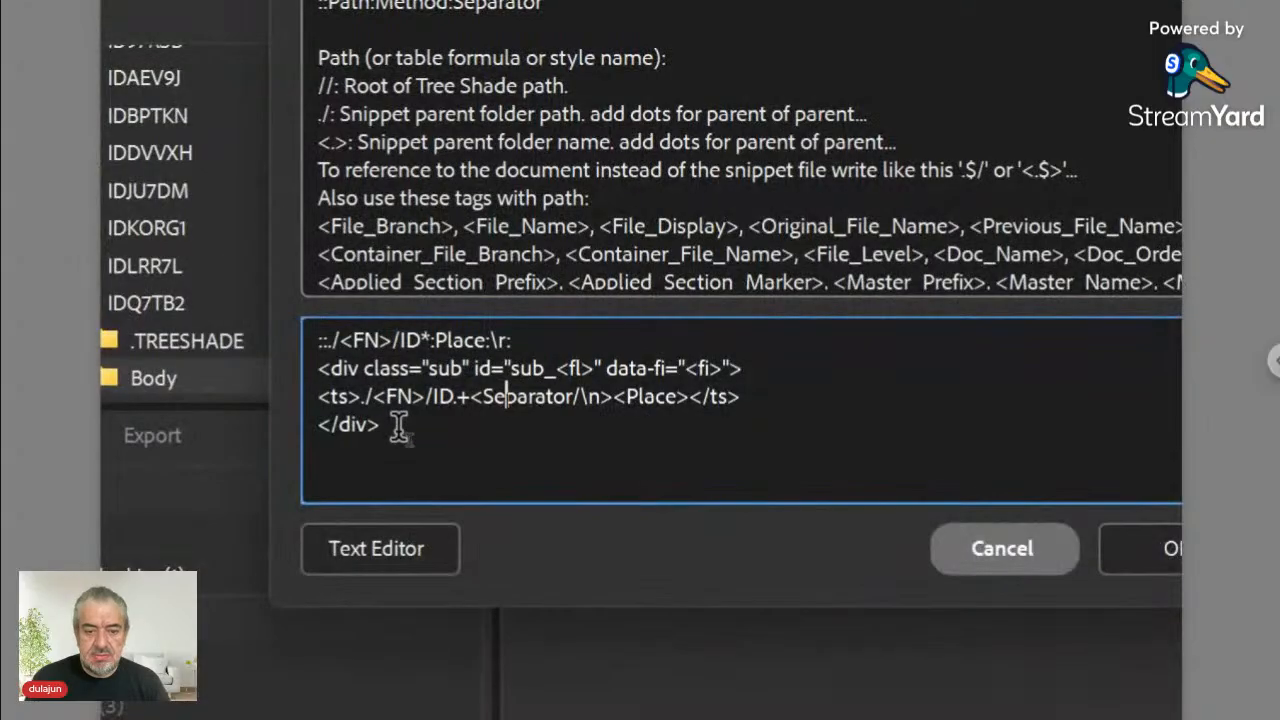
pyautogui.moveTo(400, 424); pyautogui.dragTo(272, 364)
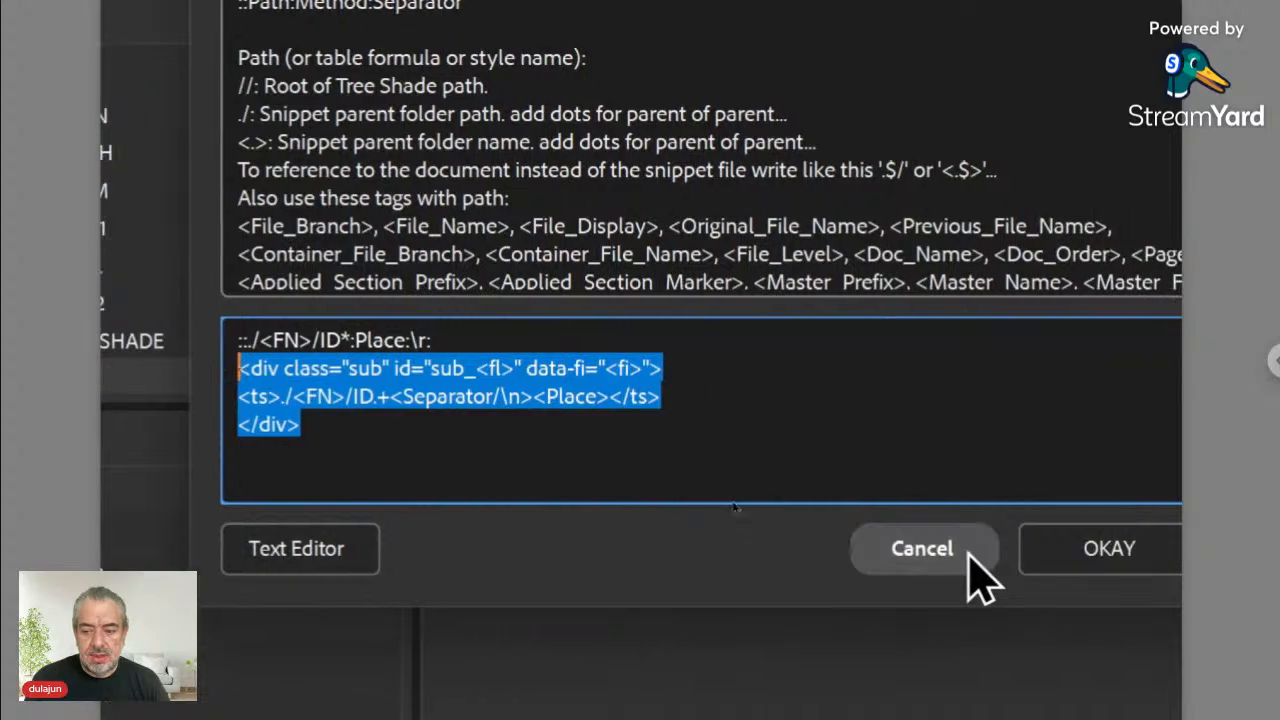
pyautogui.click(1030, 562)
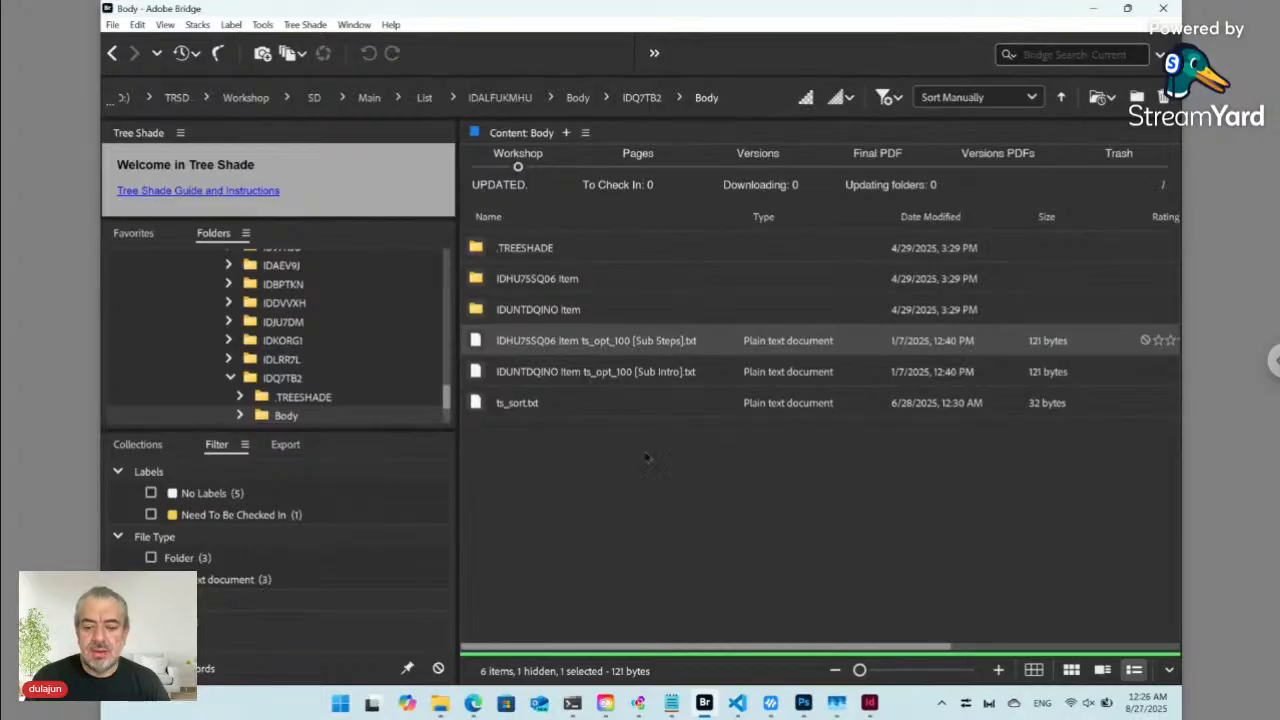
# - Open the Demo Project web page preview beside the form and scroll it to Building Steps
pyautogui.click(473, 703)
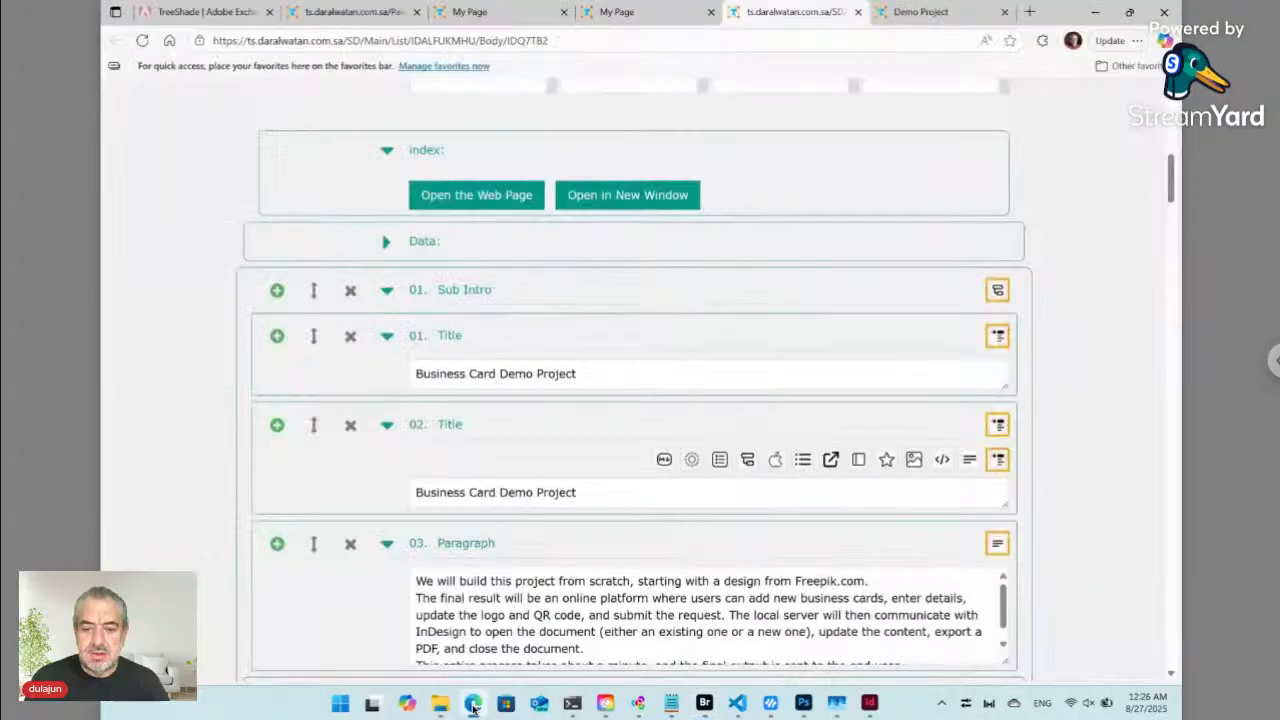
pyautogui.scroll(5, 512, 331)
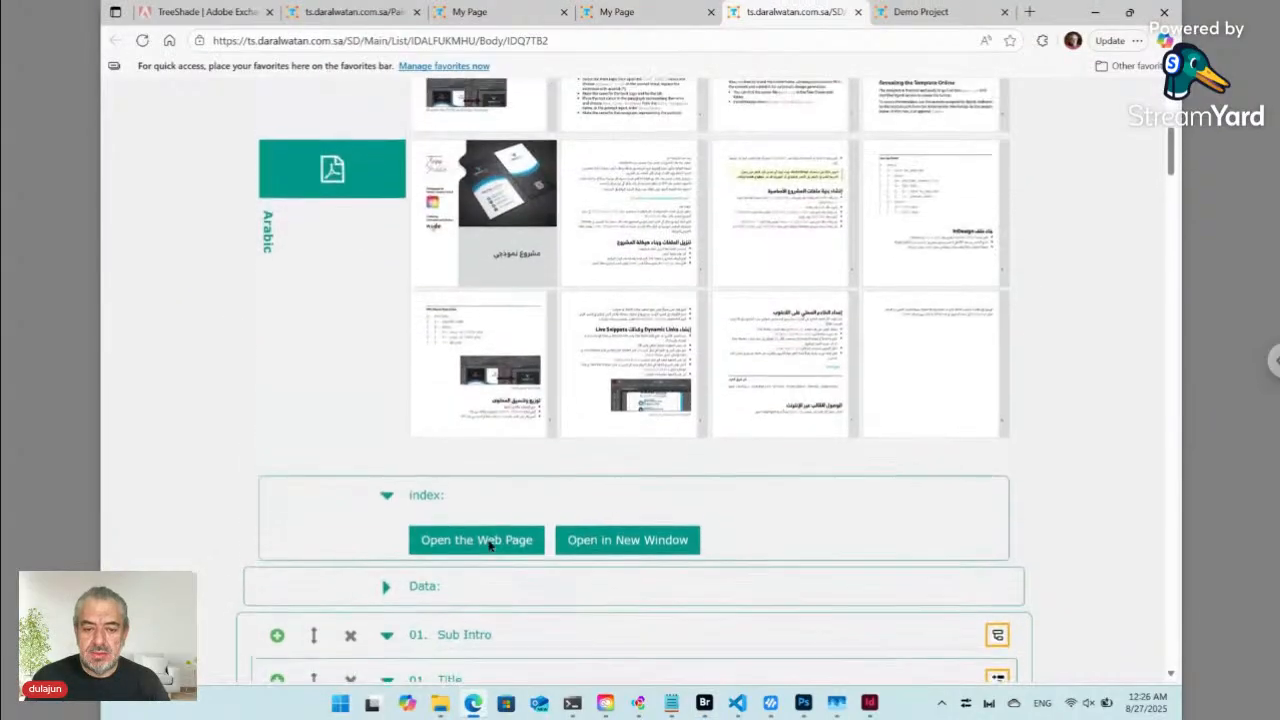
pyautogui.click(505, 629)
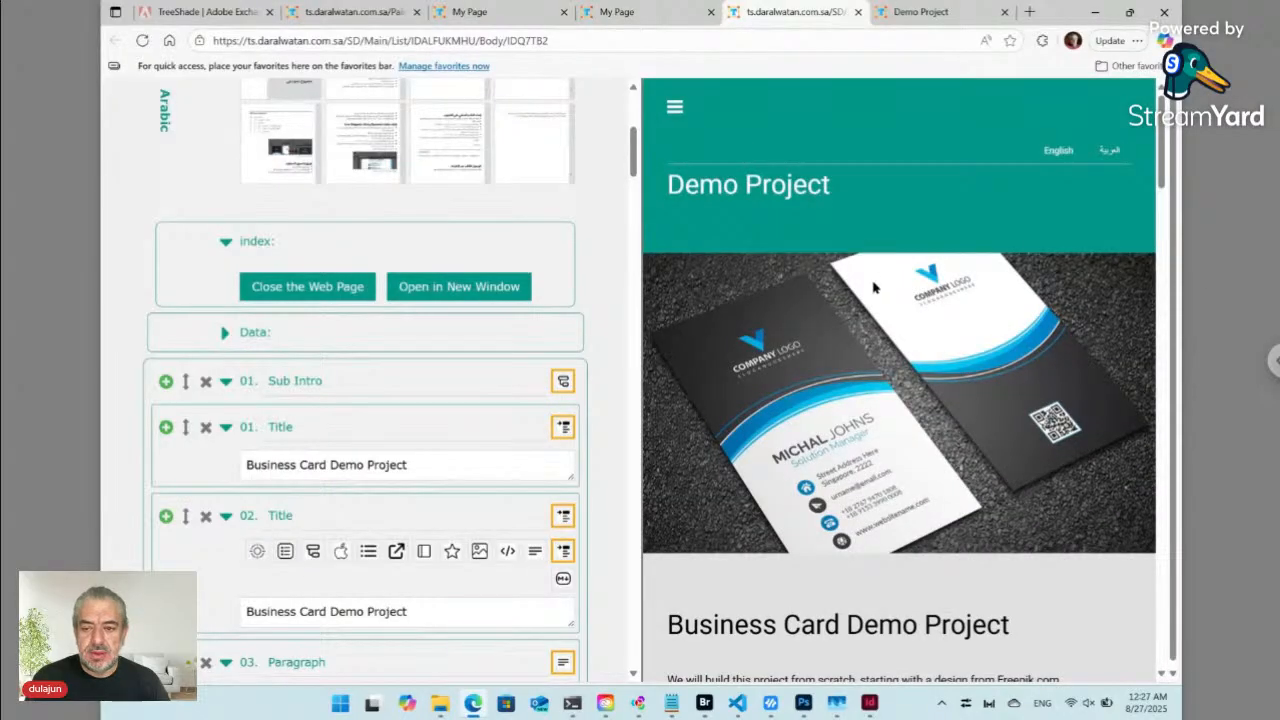
pyautogui.scroll(-7, 876, 290)
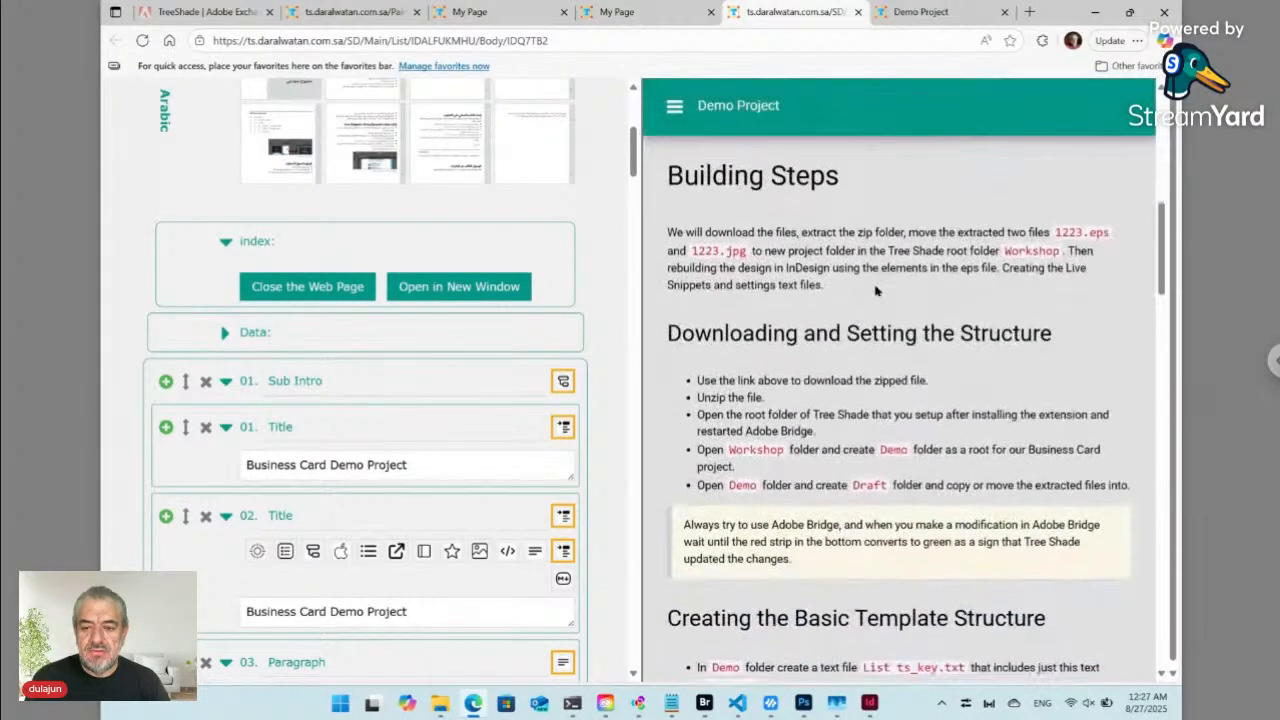
pyautogui.moveTo(687, 308)
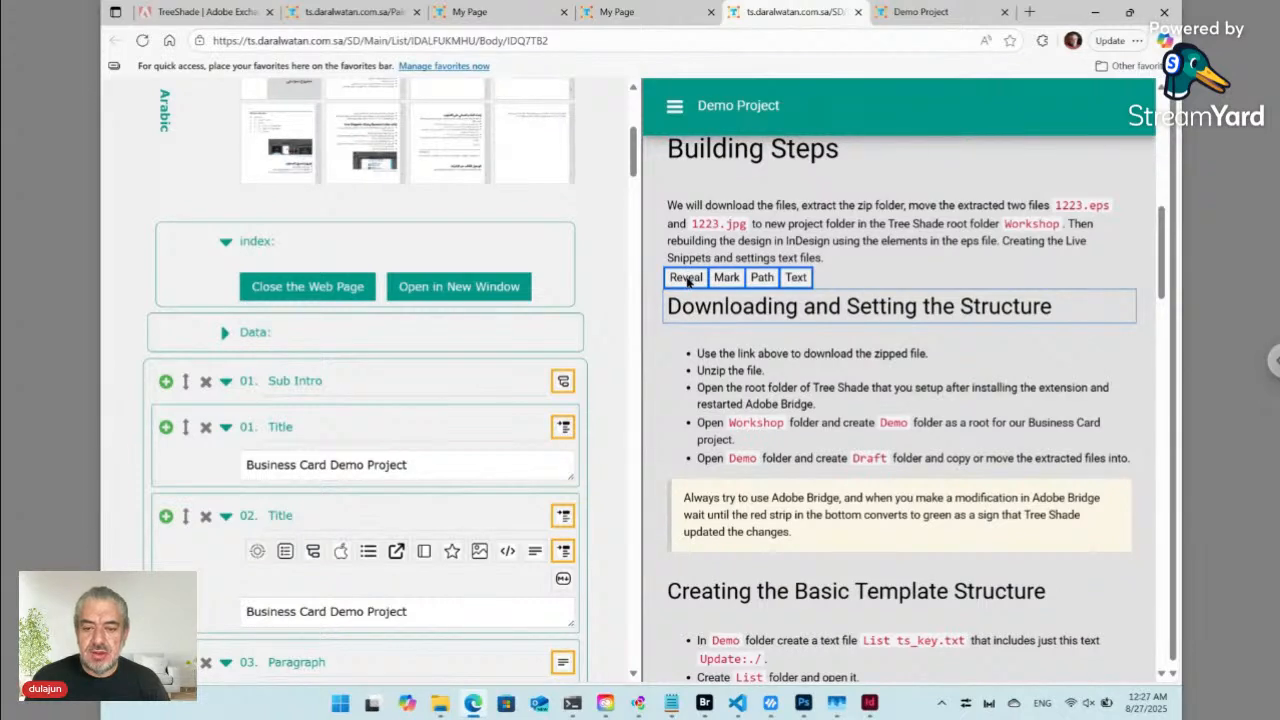
# - Duplicate the collapsed 03. Sub Downloading section and convert the copy into a blank Sub
pyautogui.click(687, 280)
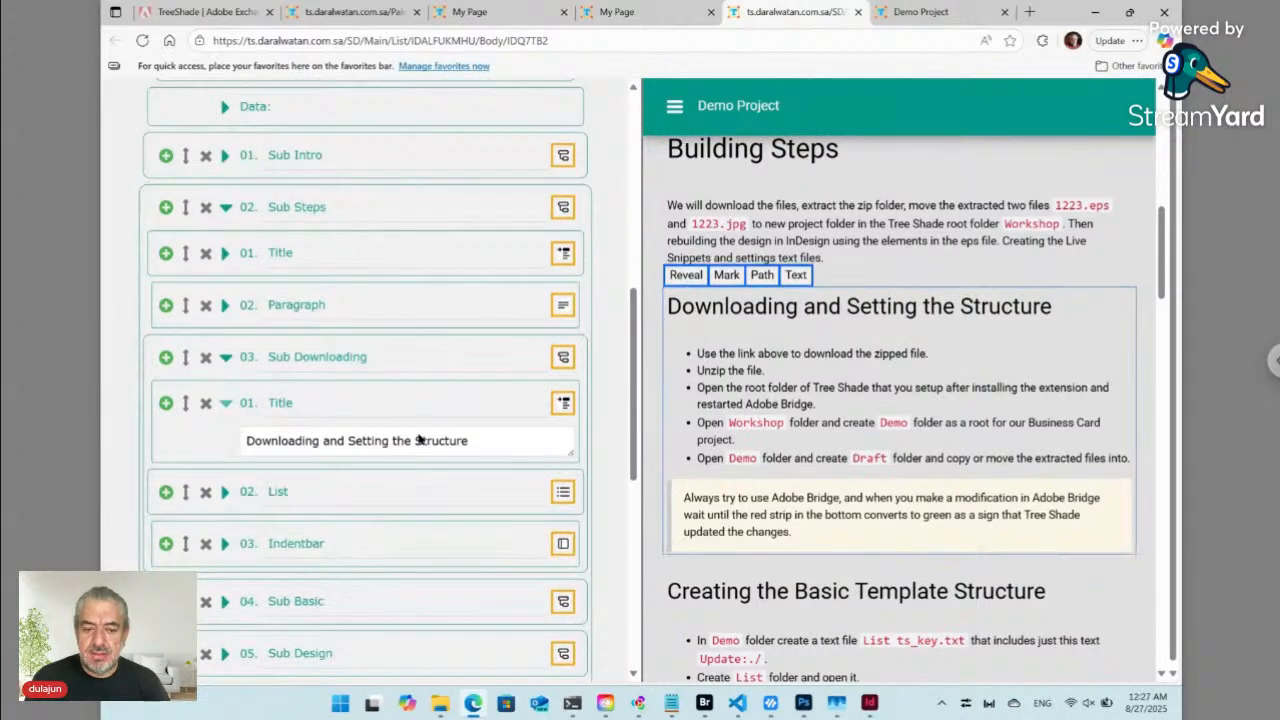
pyautogui.click(415, 440)
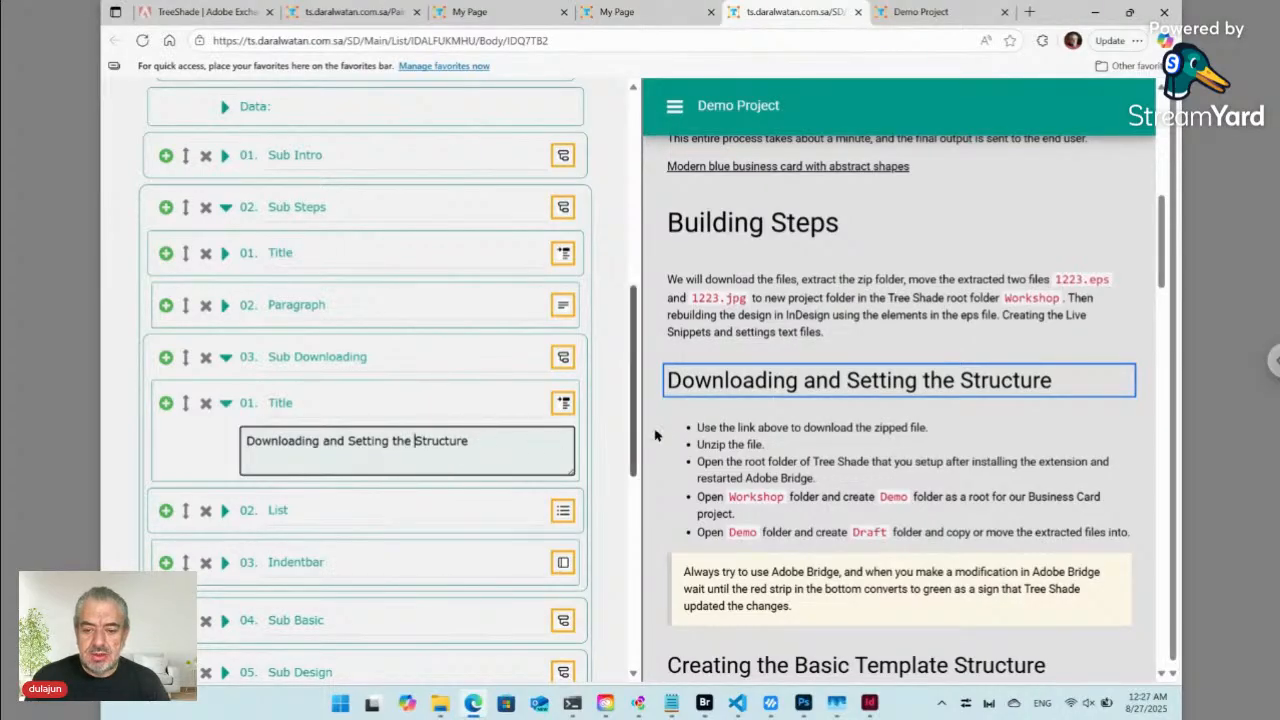
pyautogui.moveTo(684, 398)
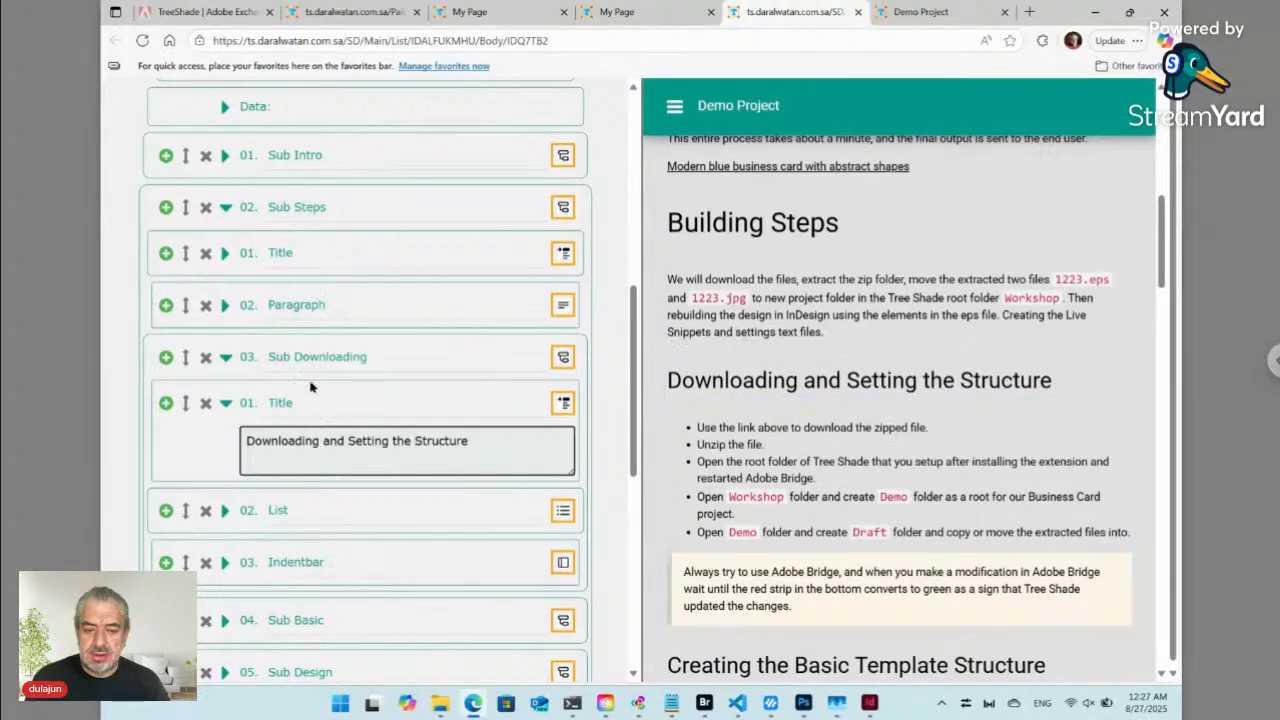
pyautogui.click(225, 360)
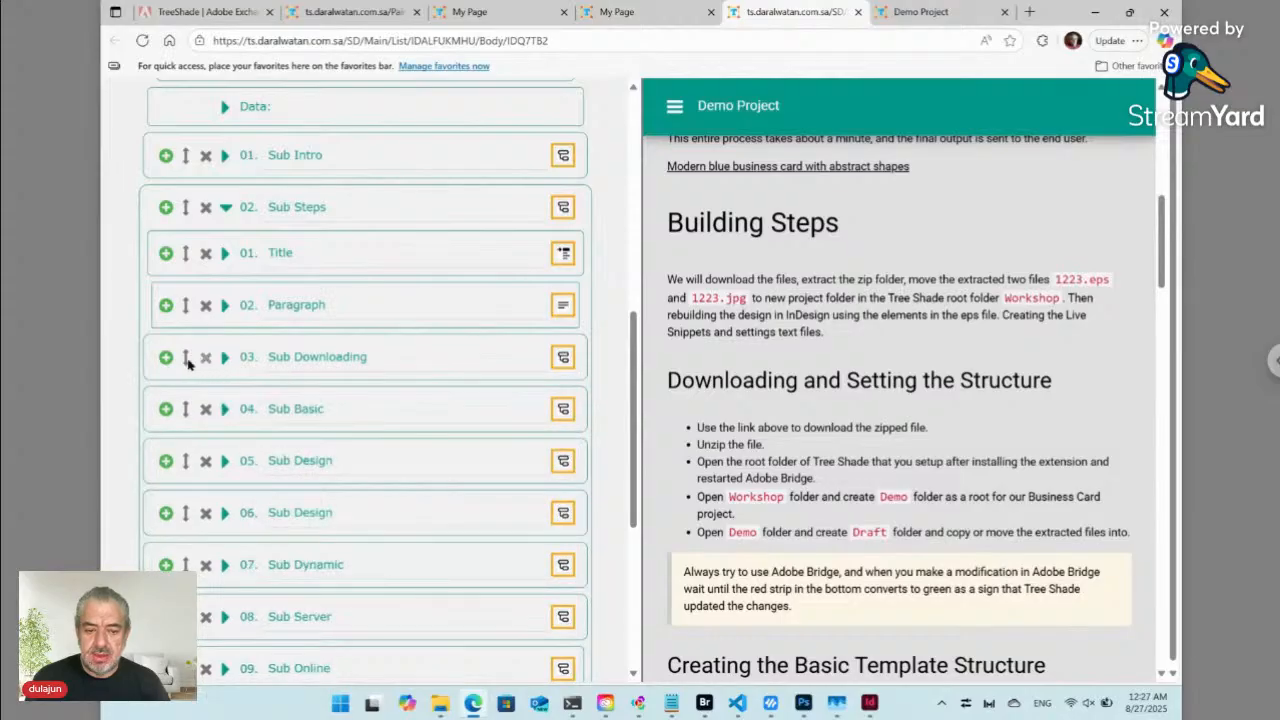
pyautogui.click(166, 358)
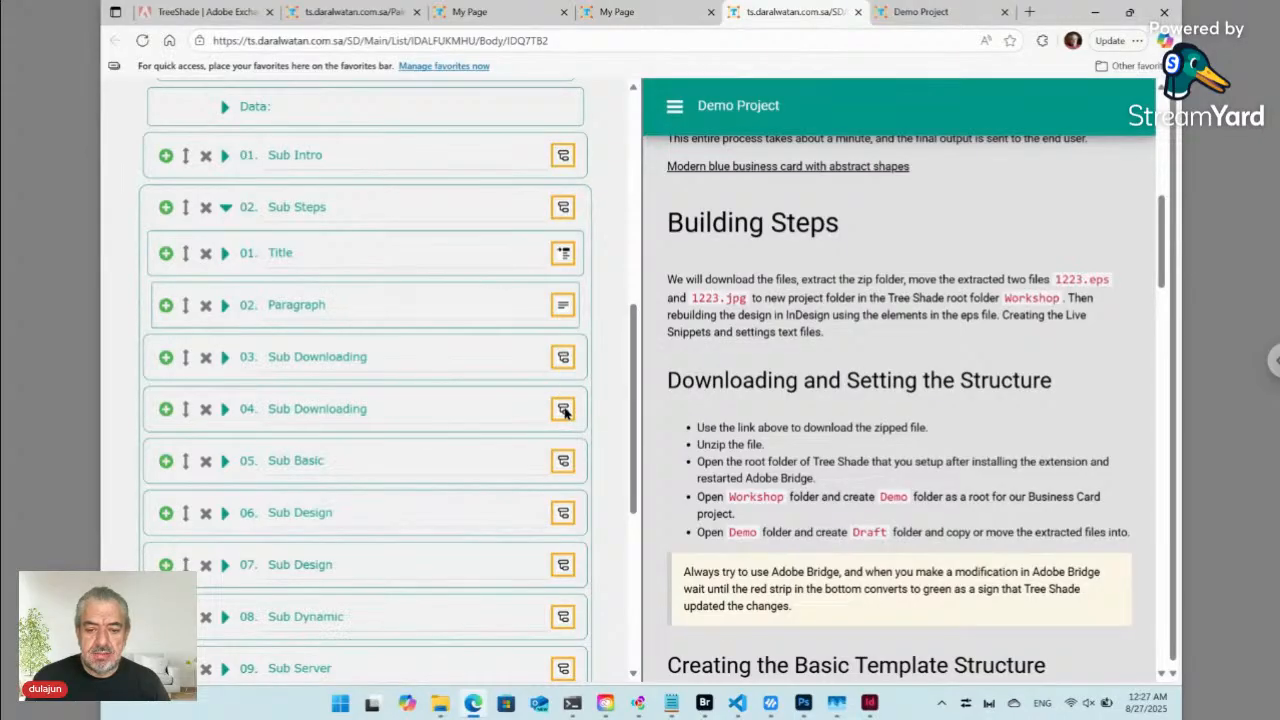
pyautogui.click(563, 410)
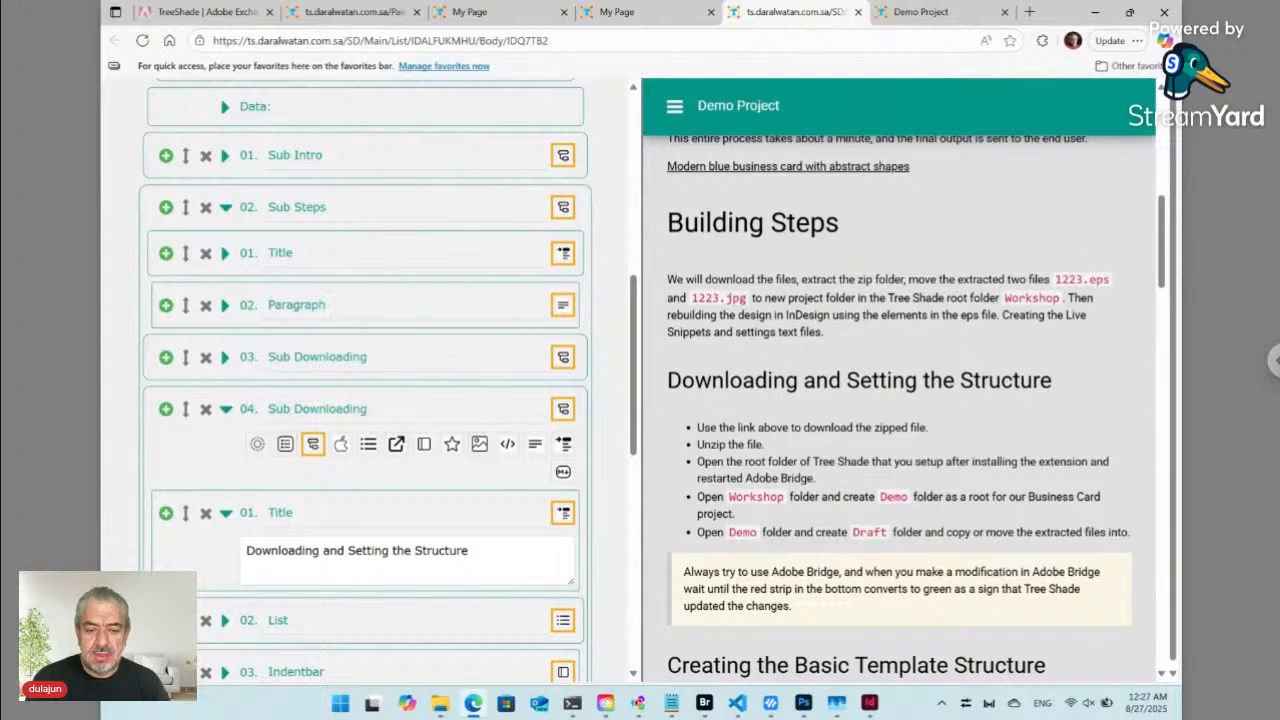
pyautogui.click(313, 447)
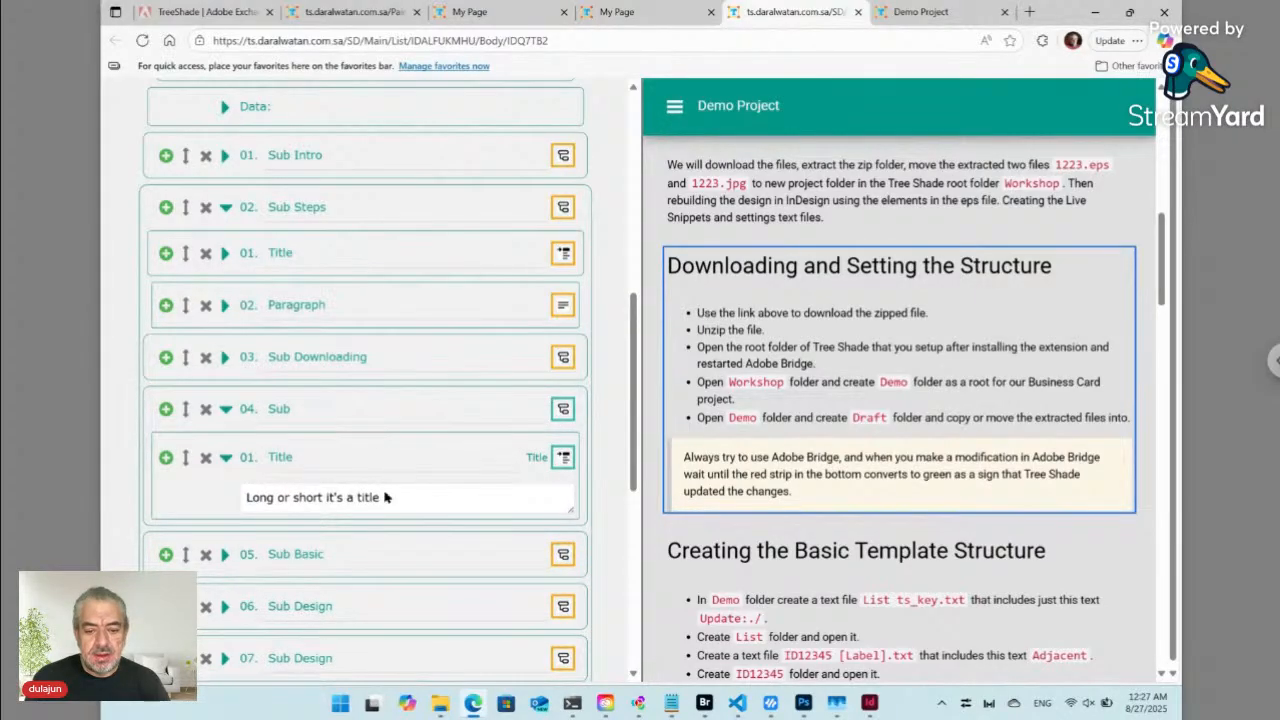
# - Retitle the new section 'New section'
pyautogui.click(328, 497)
pyautogui.hotkey('ctrl', 'a')
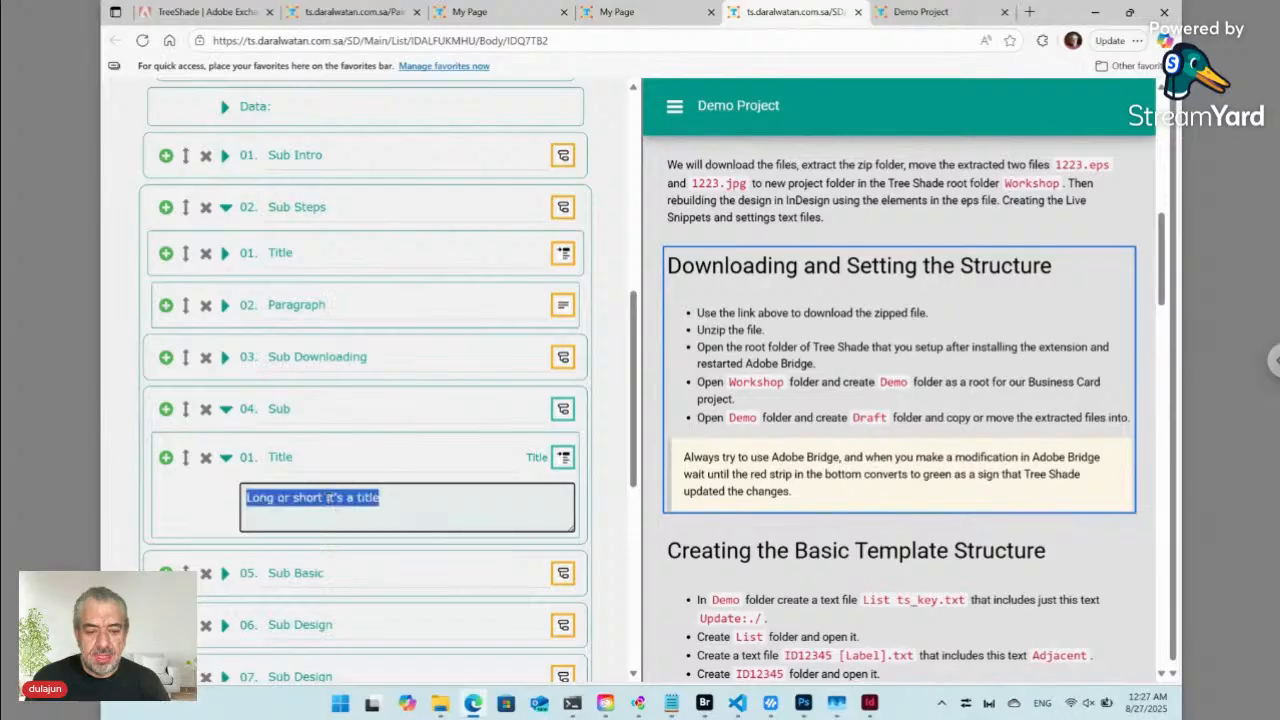
pyautogui.write('New')
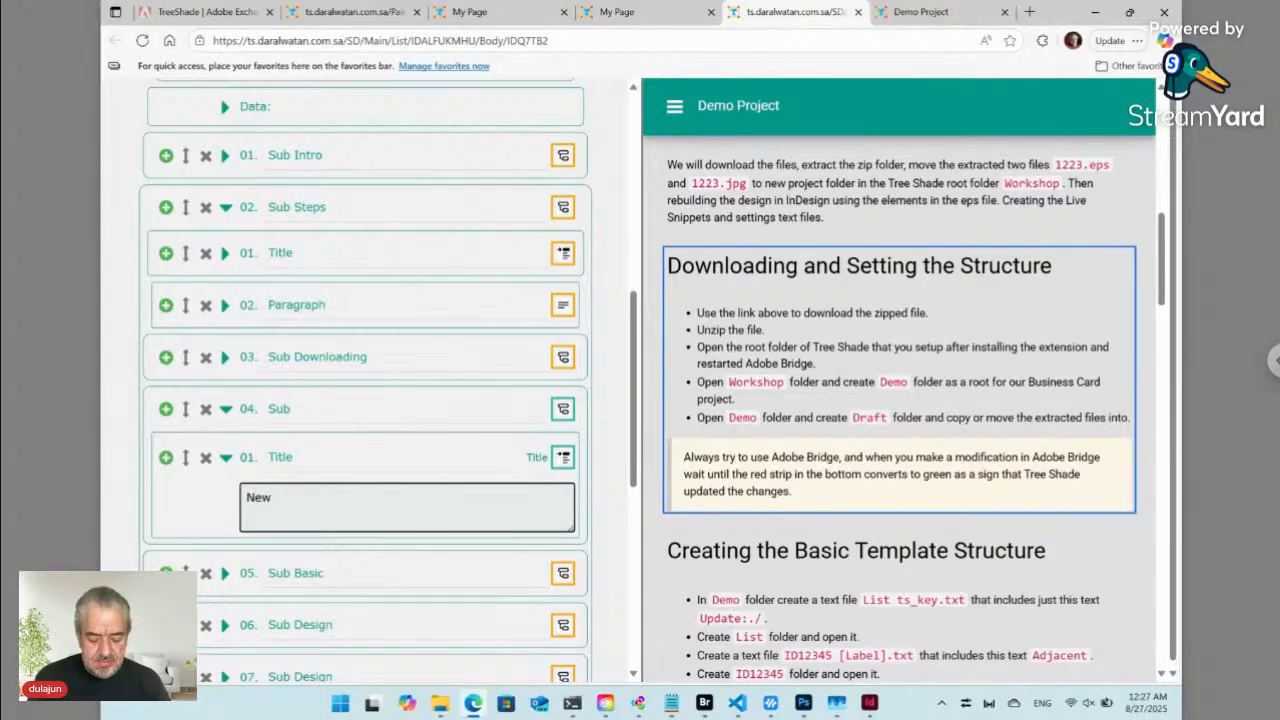
pyautogui.write(' section')
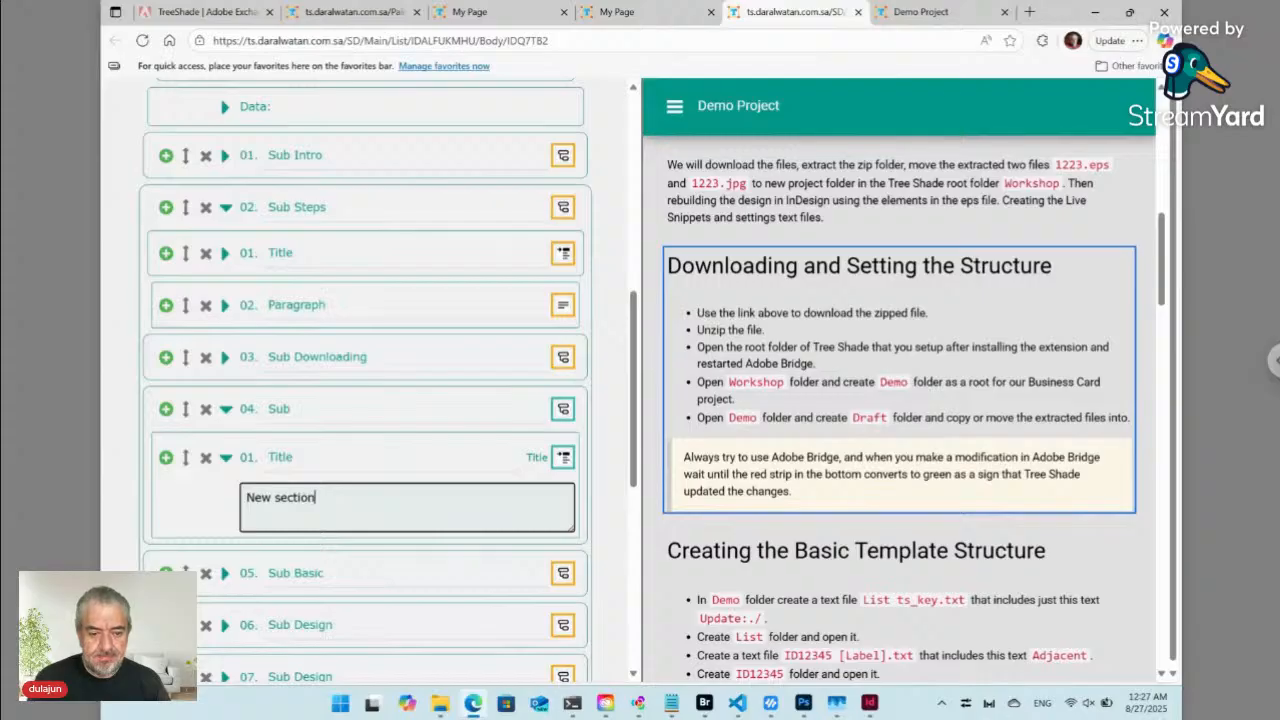
# - Add a Paragraph element under the title reading 'New paragraph here.'
pyautogui.click(166, 459)
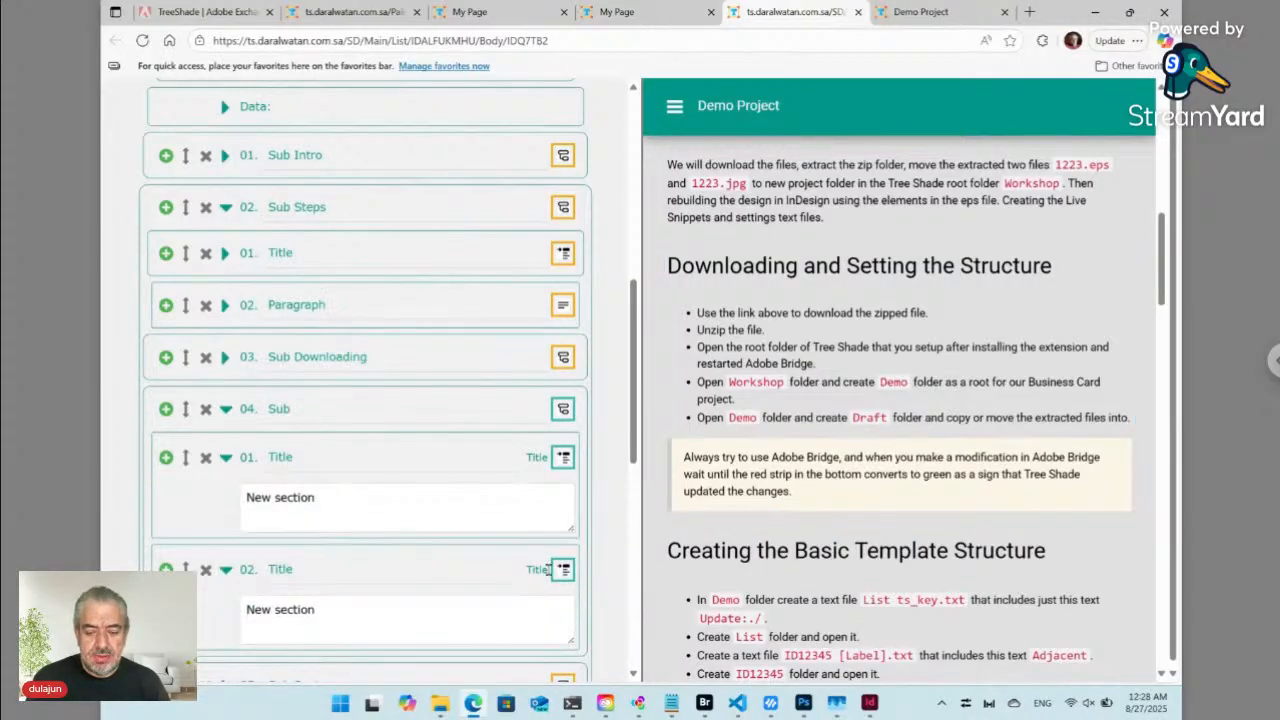
pyautogui.click(564, 570)
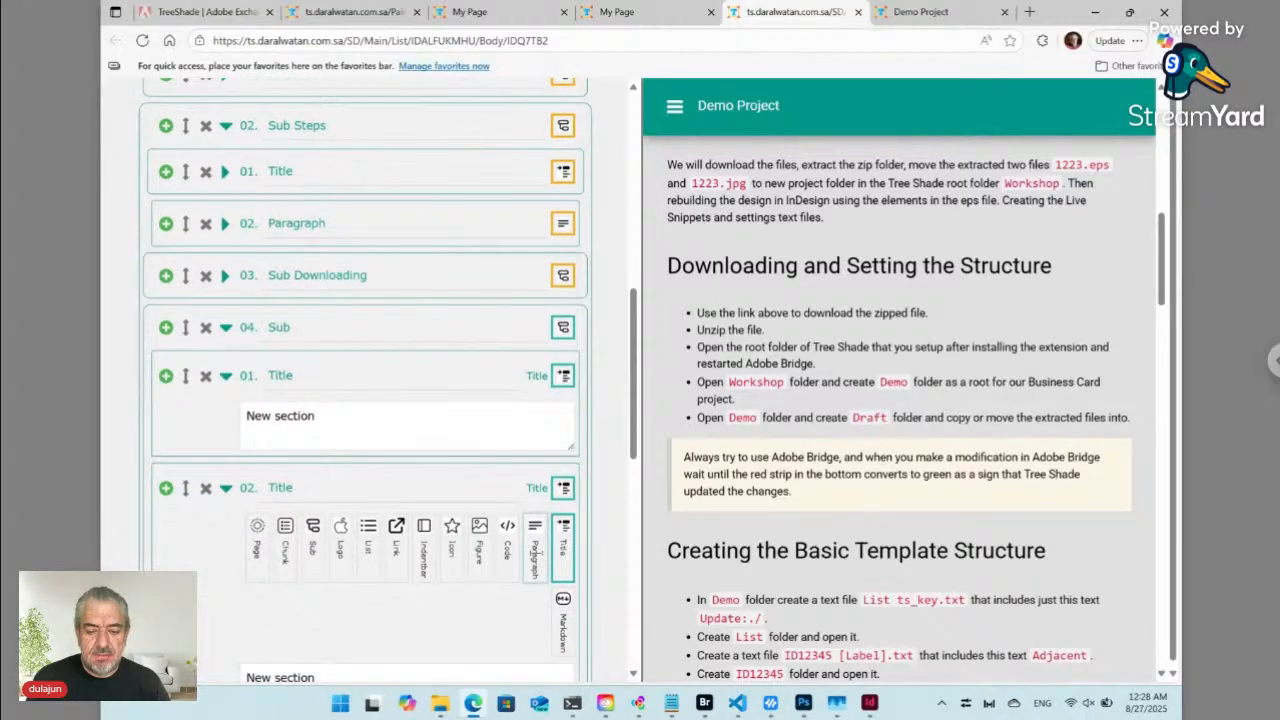
pyautogui.click(535, 551)
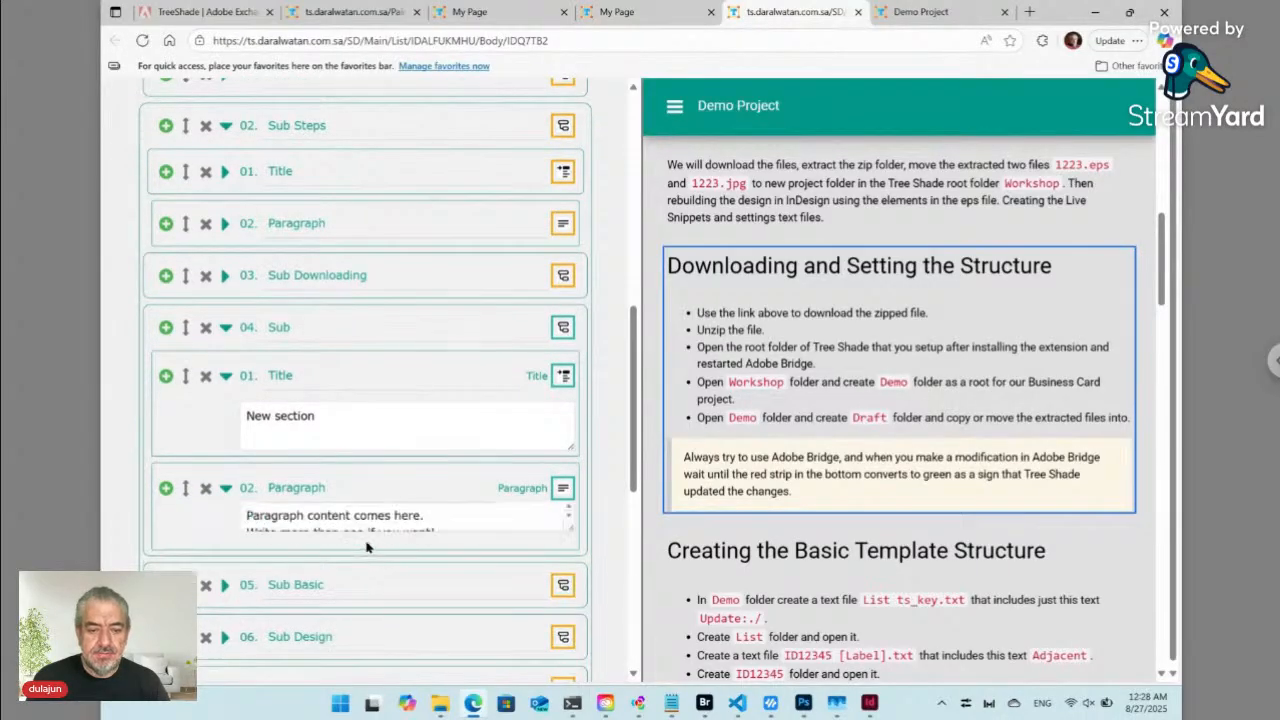
pyautogui.click(347, 531)
pyautogui.hotkey('ctrl', 'a')
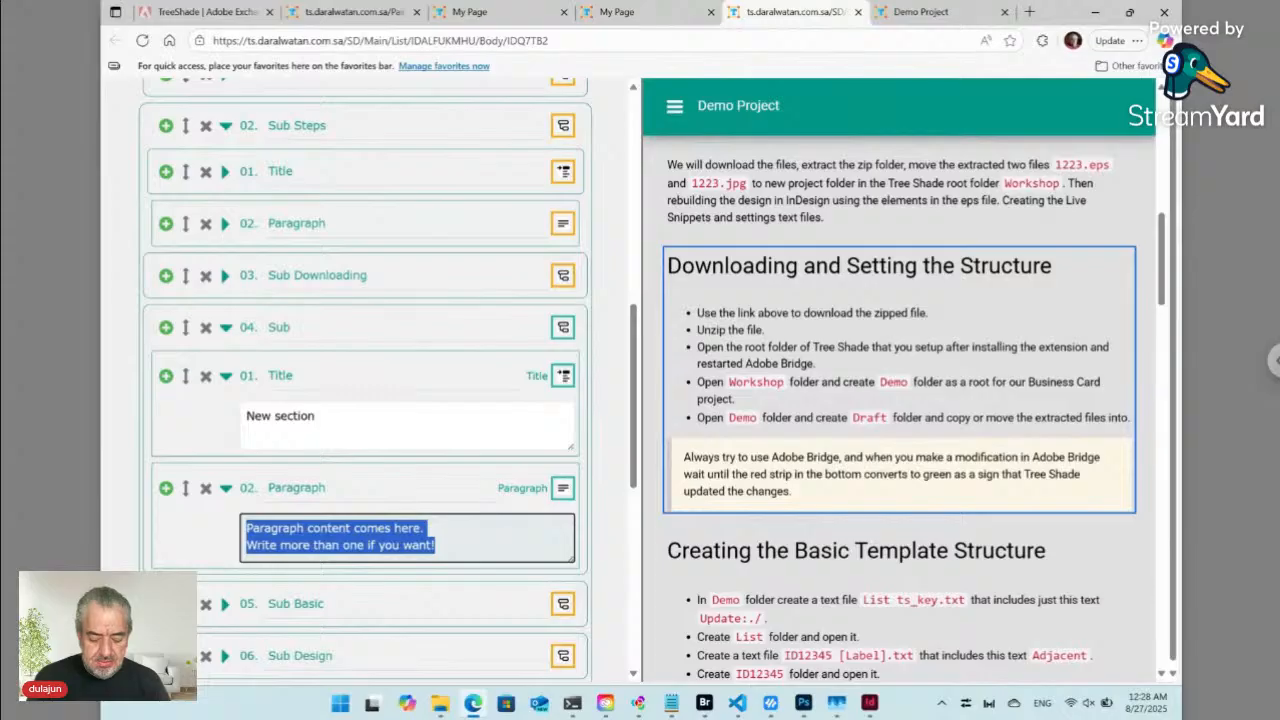
pyautogui.write('Ne')
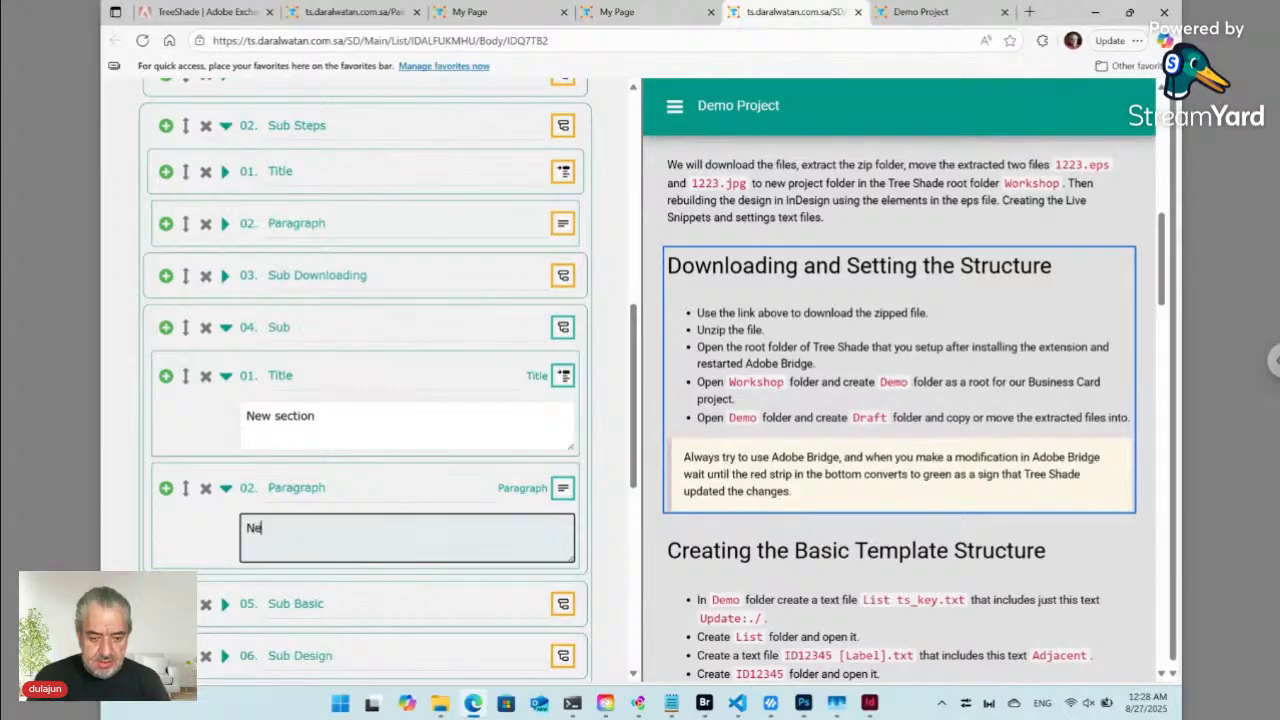
pyautogui.write('w p')
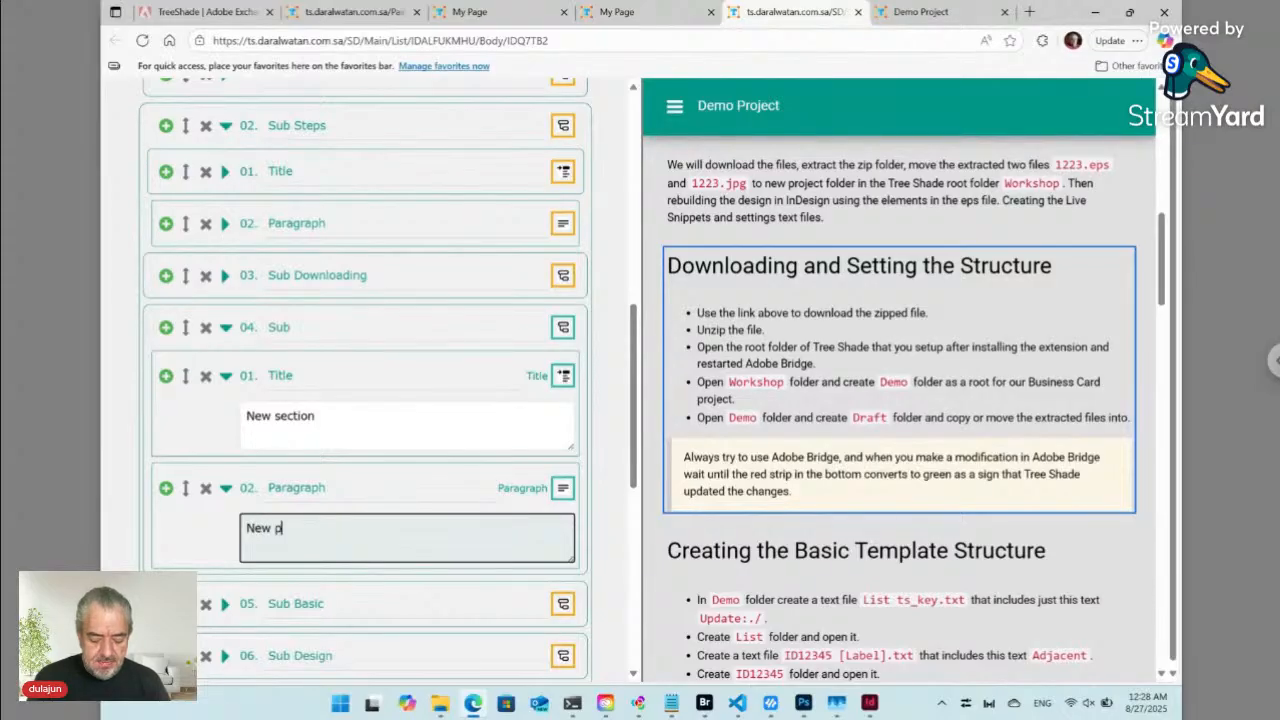
pyautogui.write('aragraph')
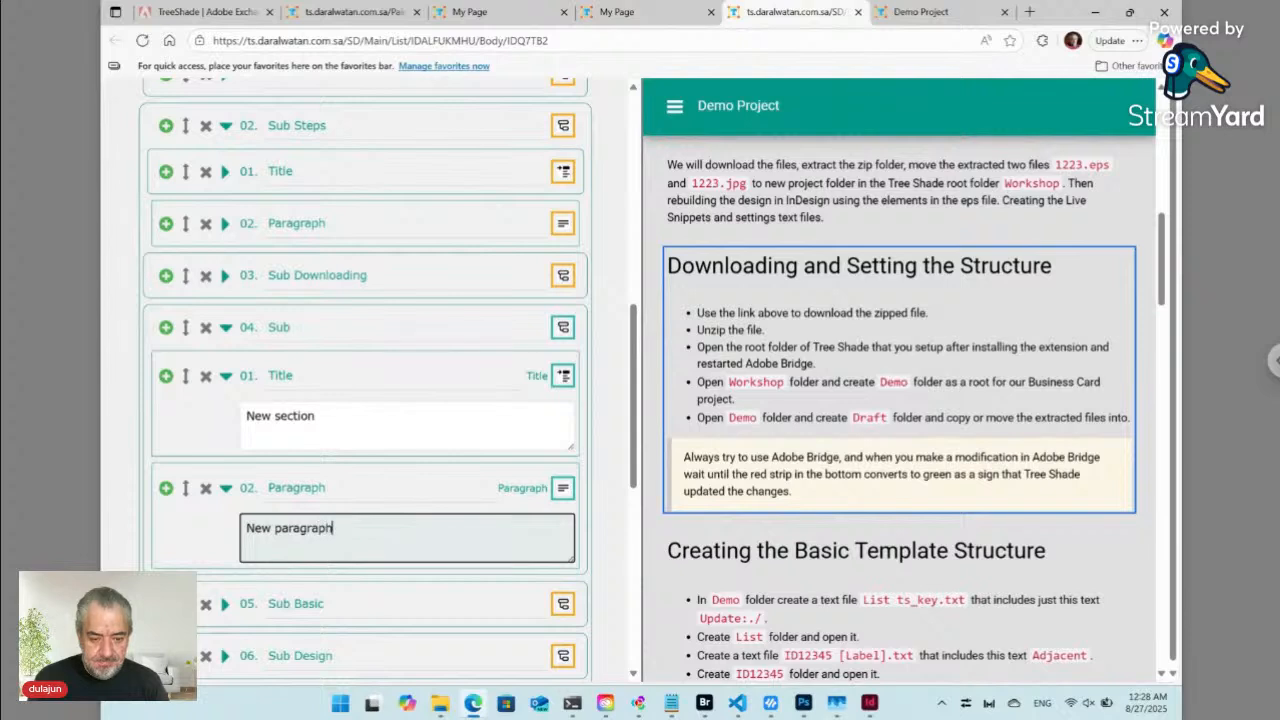
pyautogui.write(' here.')
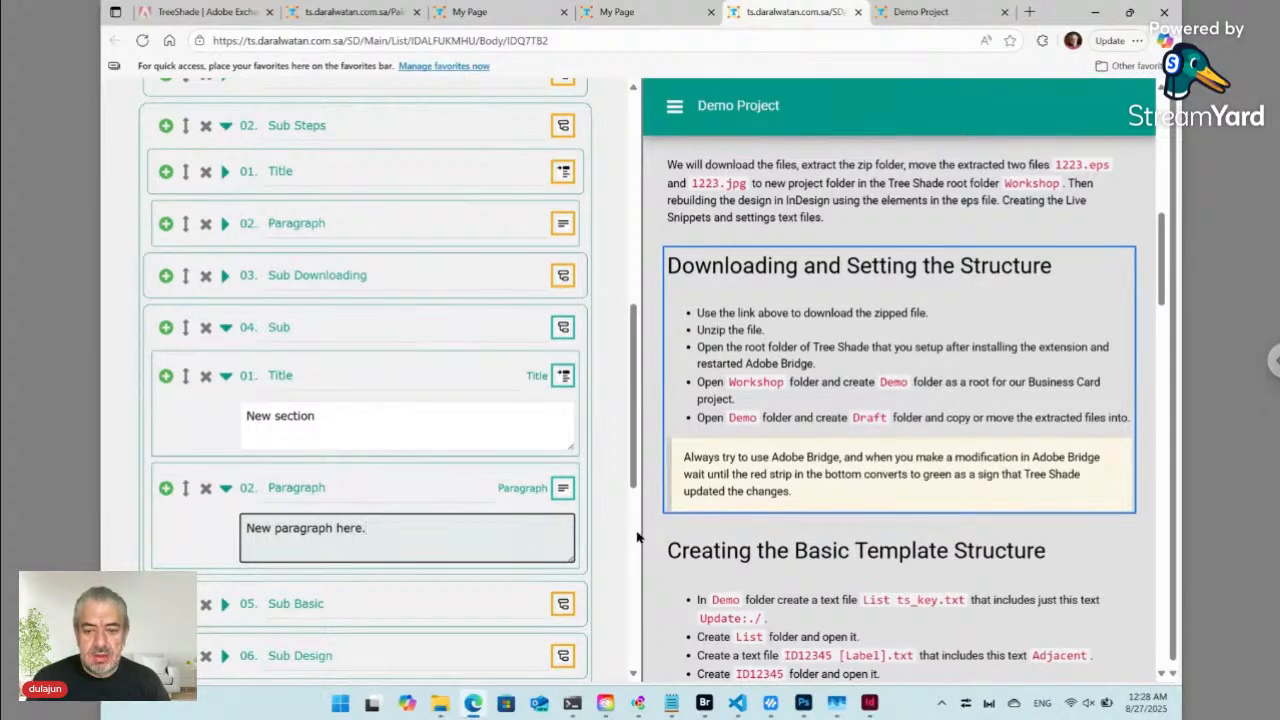
pyautogui.moveTo(728, 298)
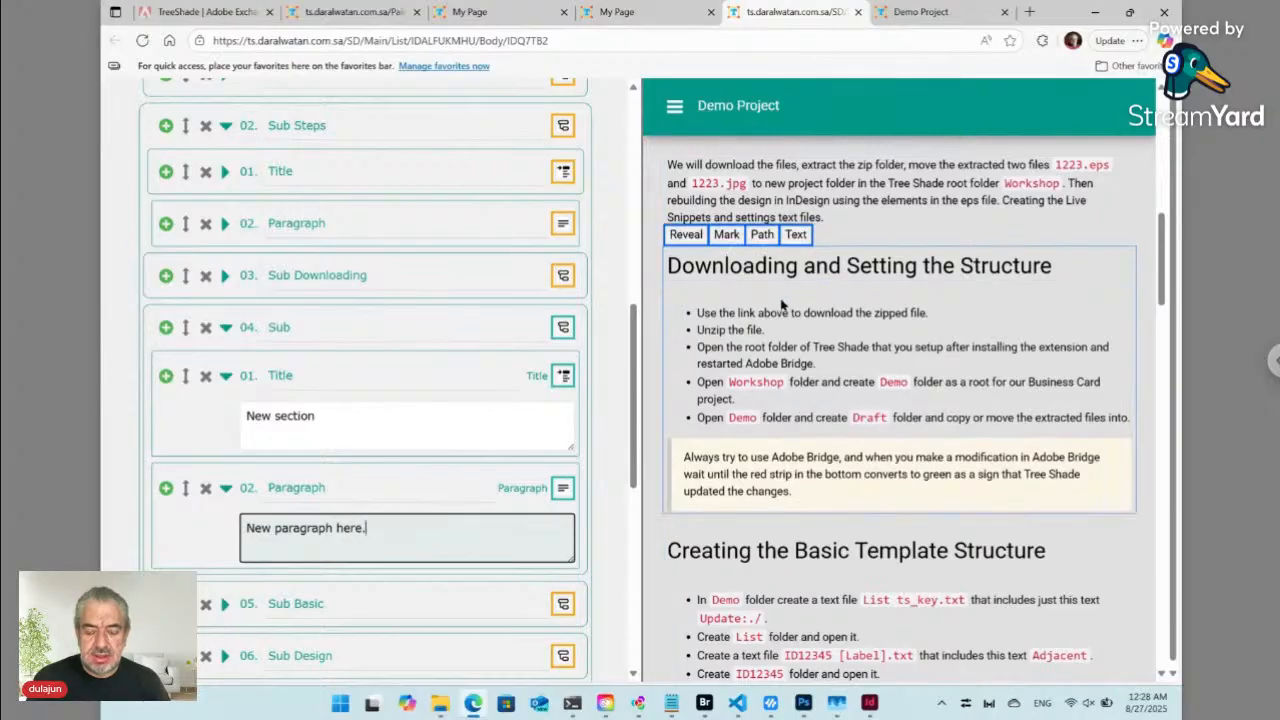
pyautogui.moveTo(705, 558)
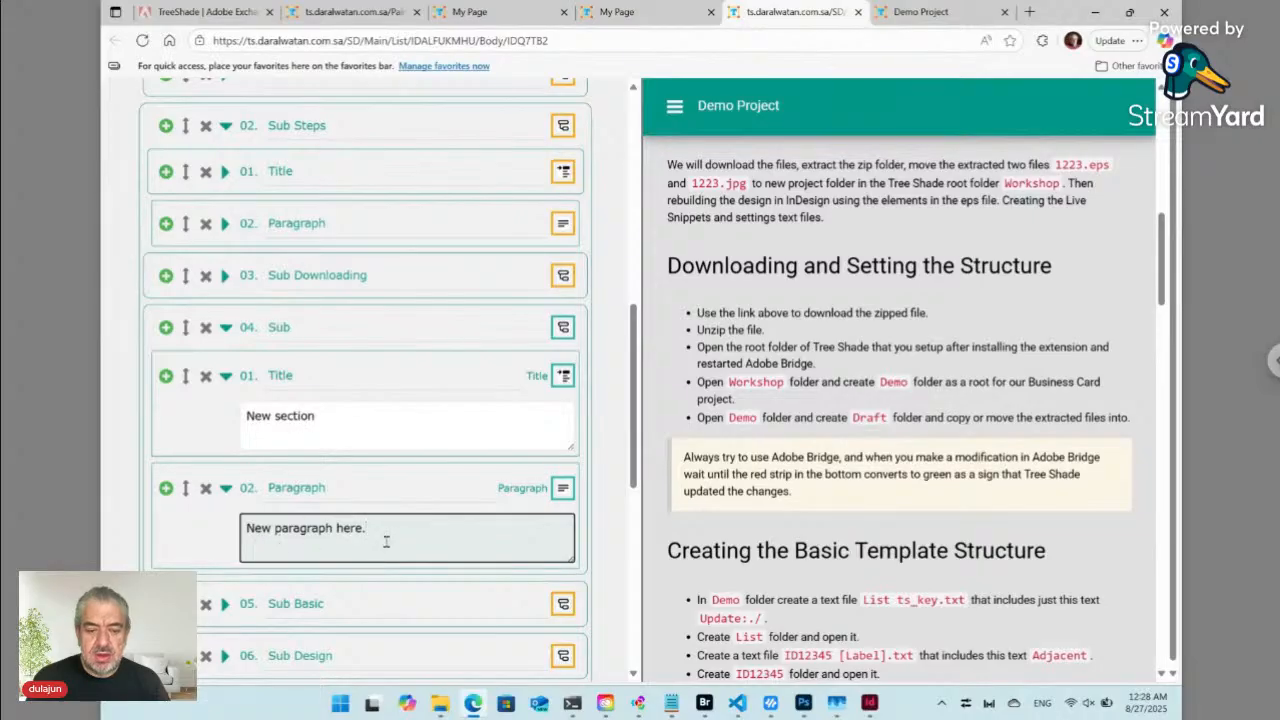
pyautogui.click(603, 523)
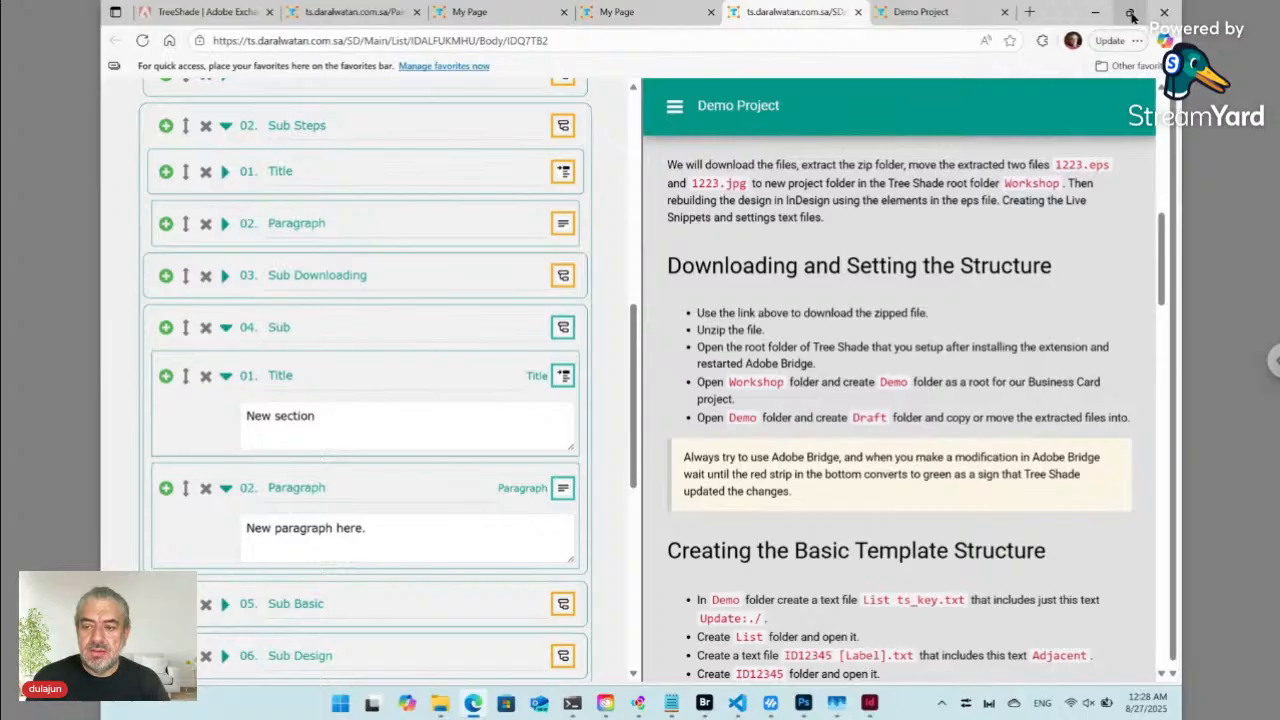
# - Snap Edge to the left half of the screen and submit the form with Update
pyautogui.moveTo(1131, 14)
pyautogui.click(1030, 68)
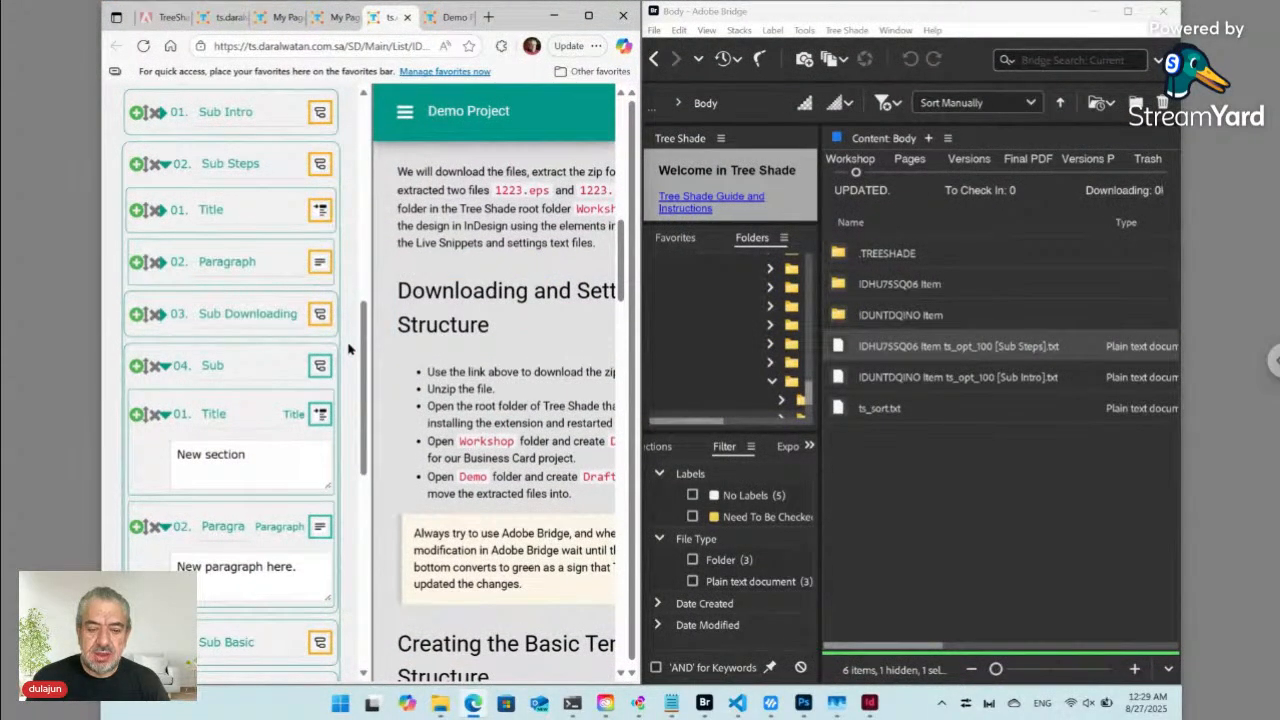
pyautogui.scroll(-10, 348, 348)
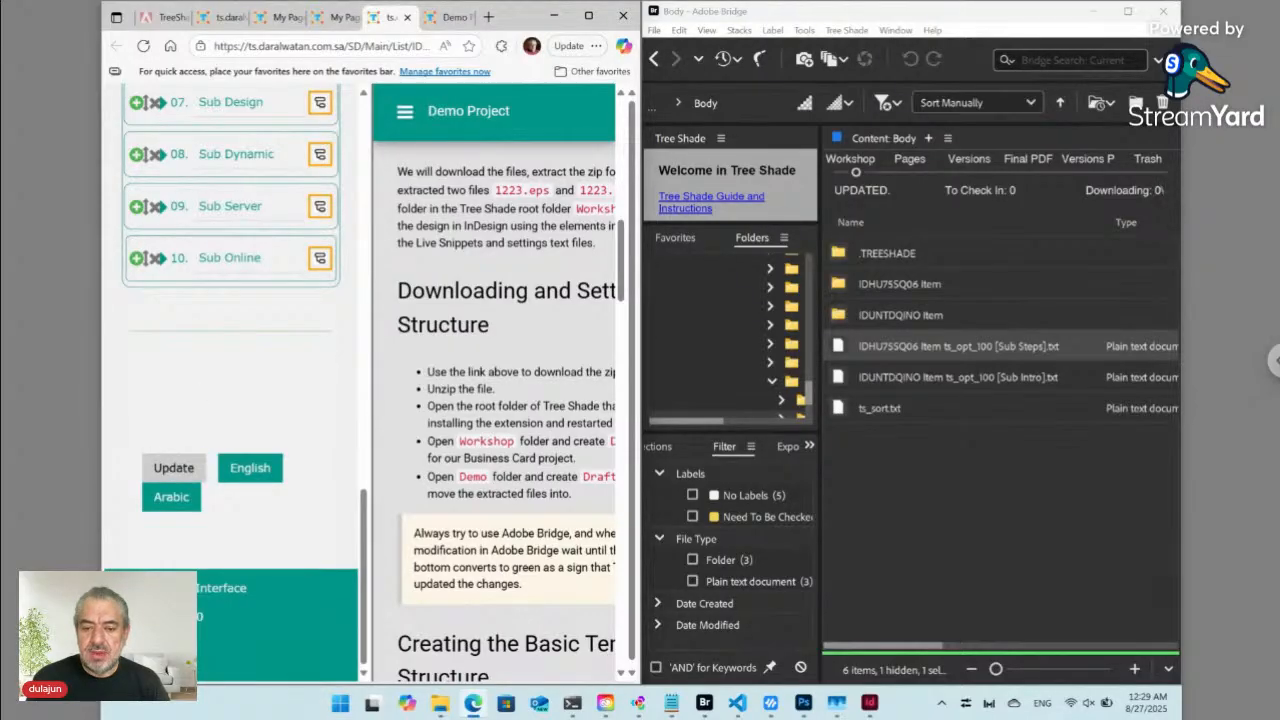
pyautogui.click(173, 467)
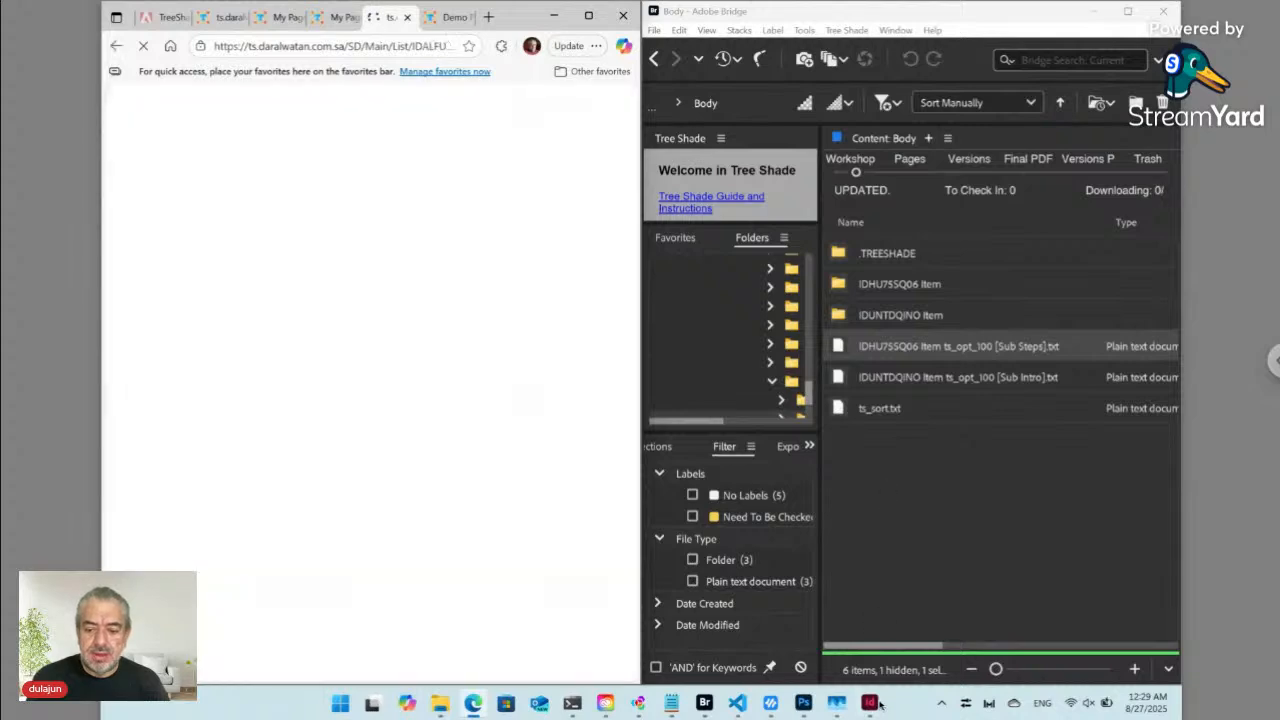
# - Bring InDesign beside the Tree Shade form and switch to the IDQ7TB2 English document
pyautogui.moveTo(871, 706)
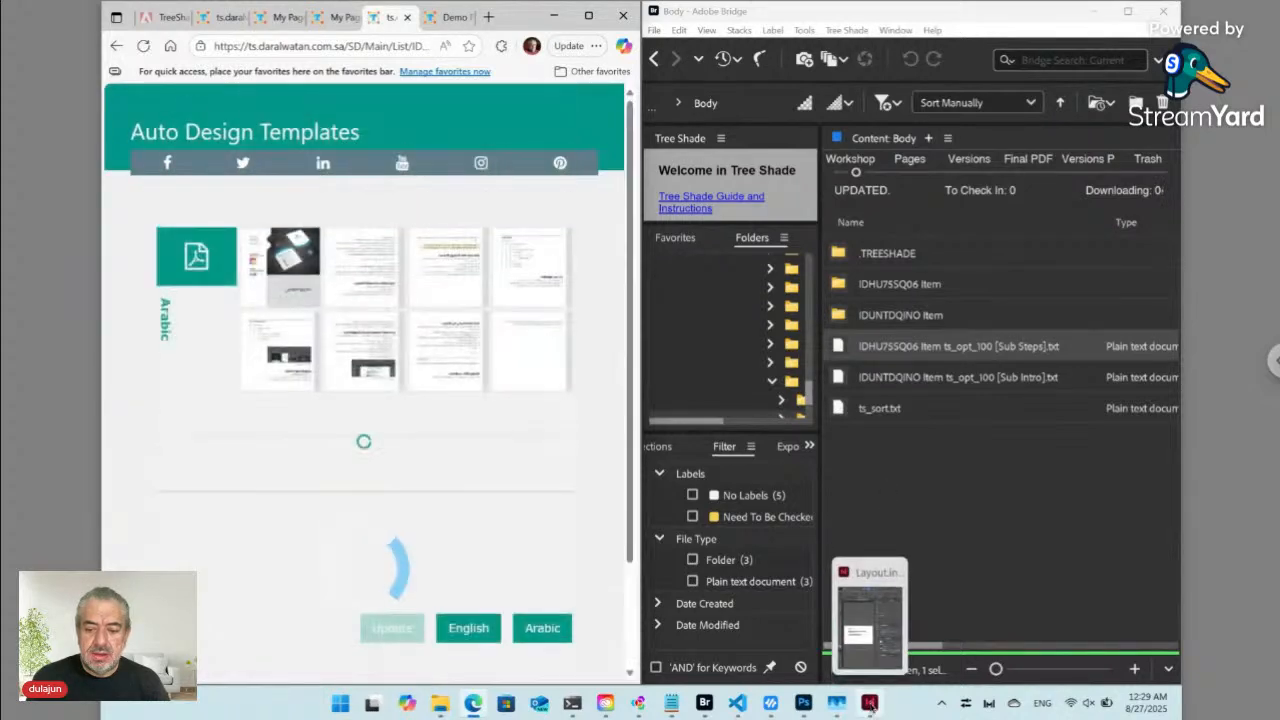
pyautogui.click(871, 704)
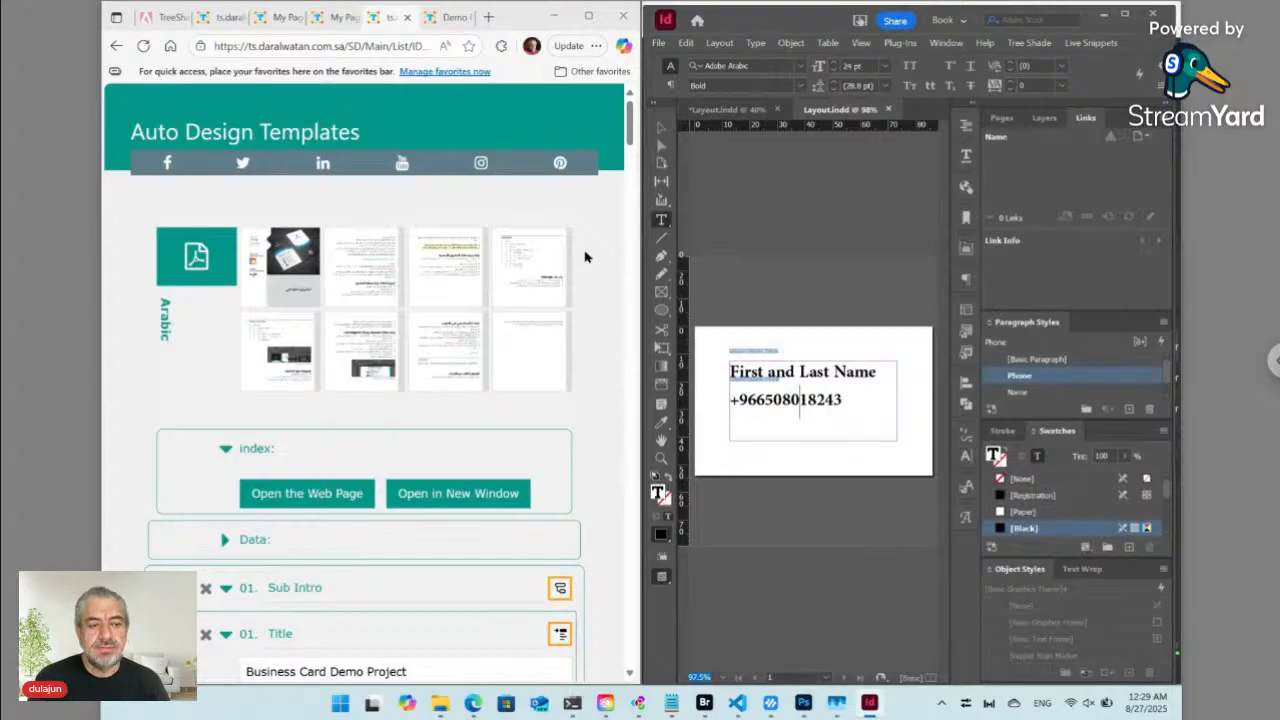
pyautogui.hotkey('ctrl', 'Tab')
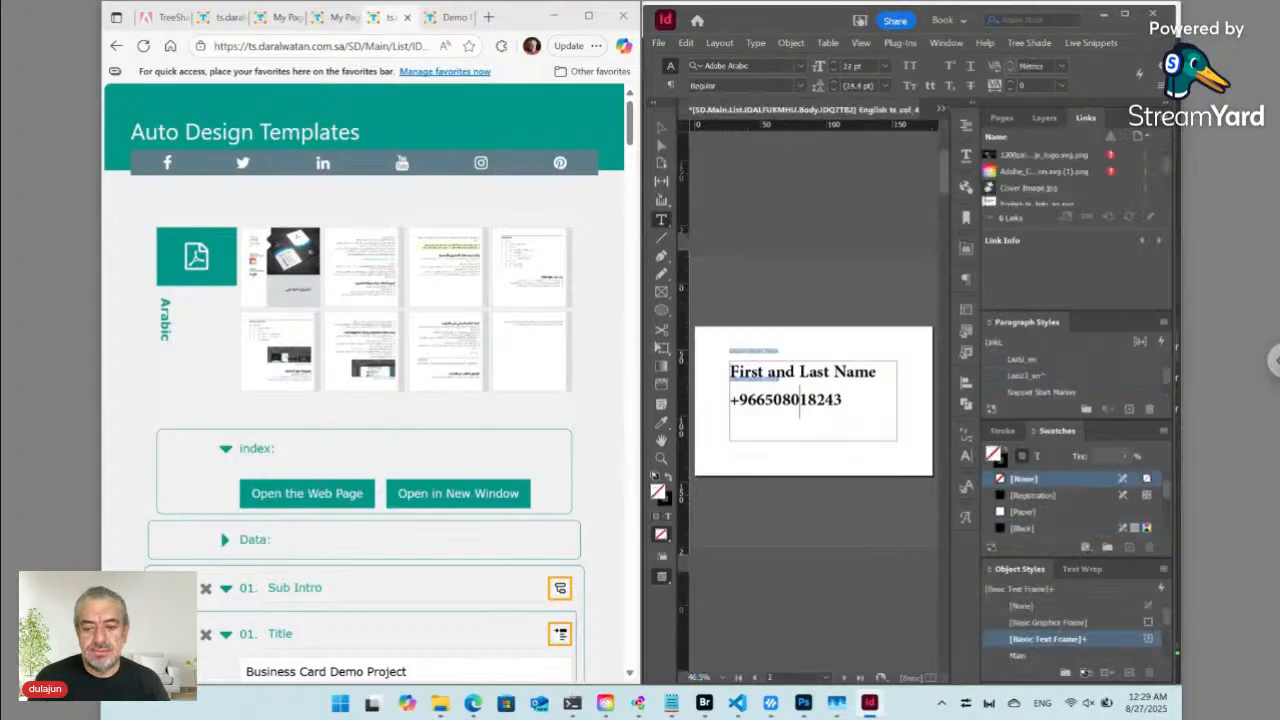
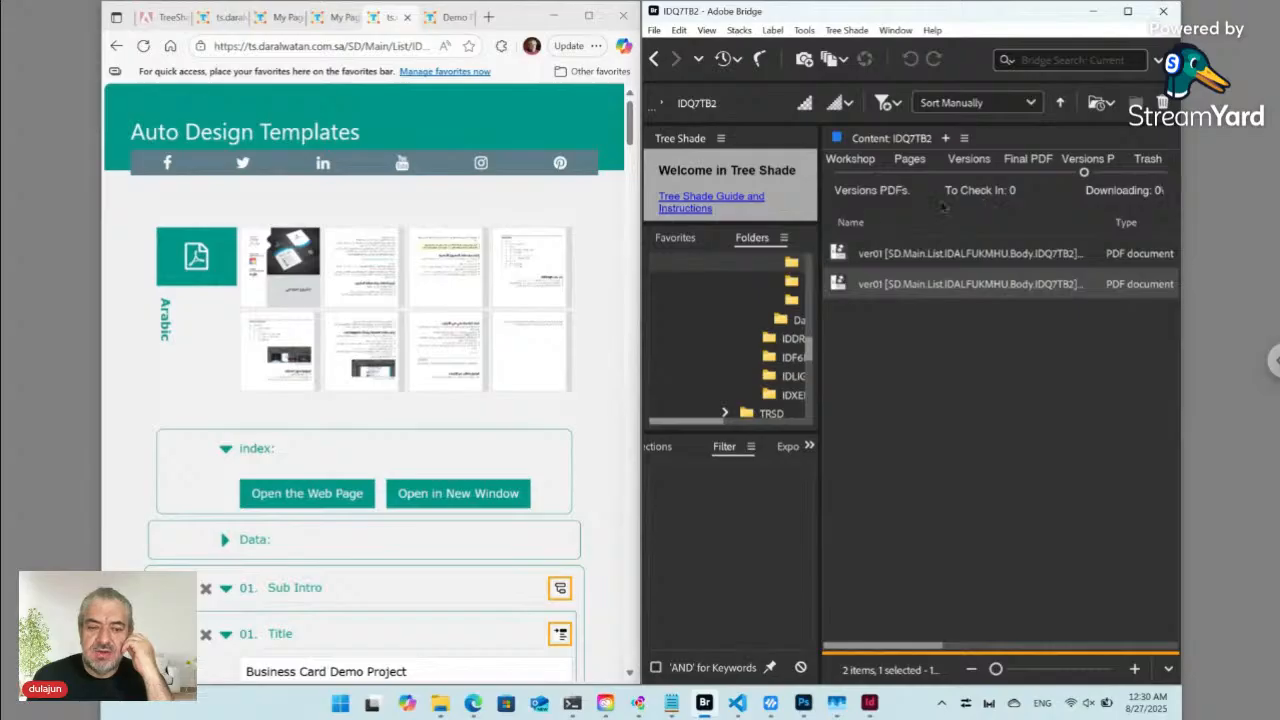
# - Reload the templates page full-screen and confirm the New section on the third English preview
pyautogui.click(144, 47)
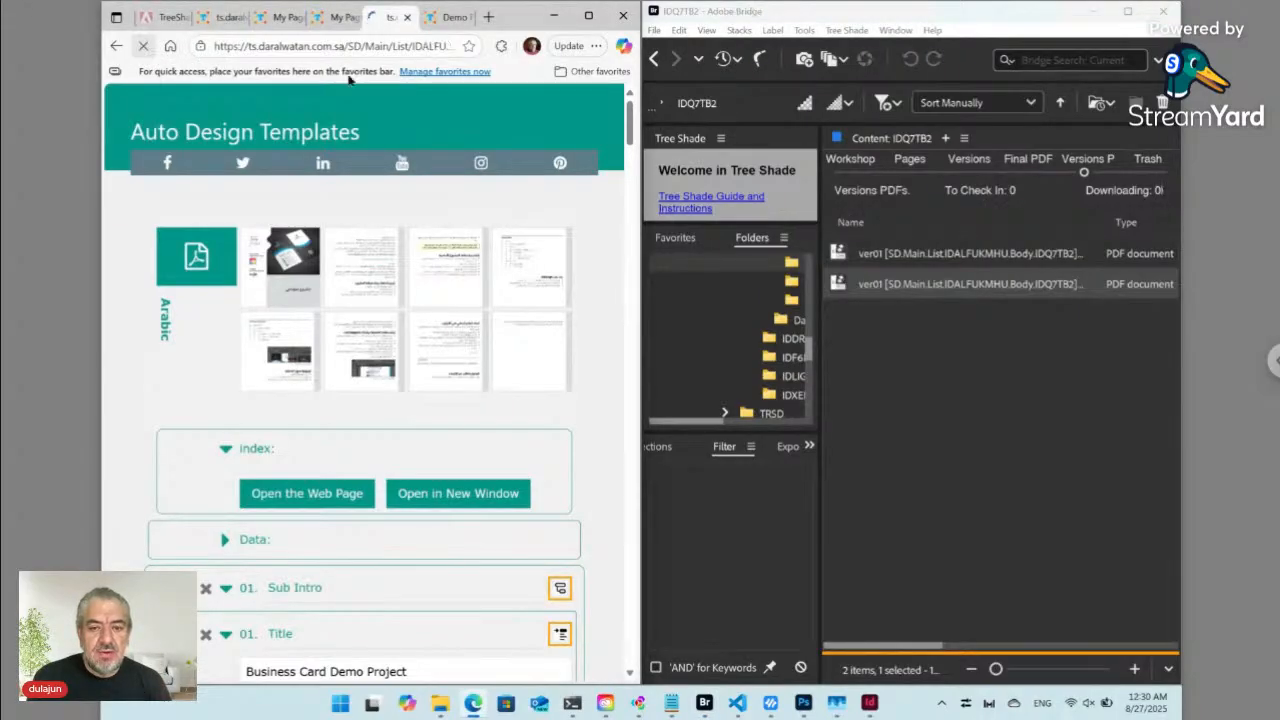
pyautogui.click(591, 16)
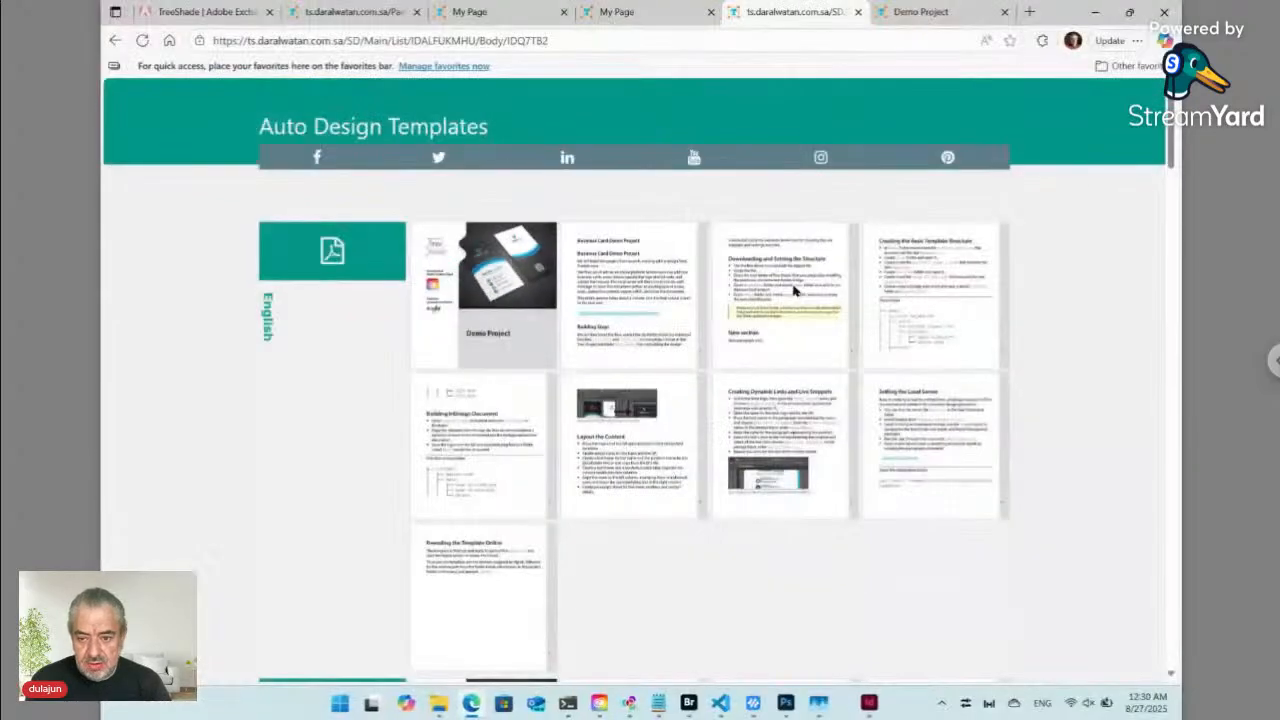
pyautogui.click(793, 300)
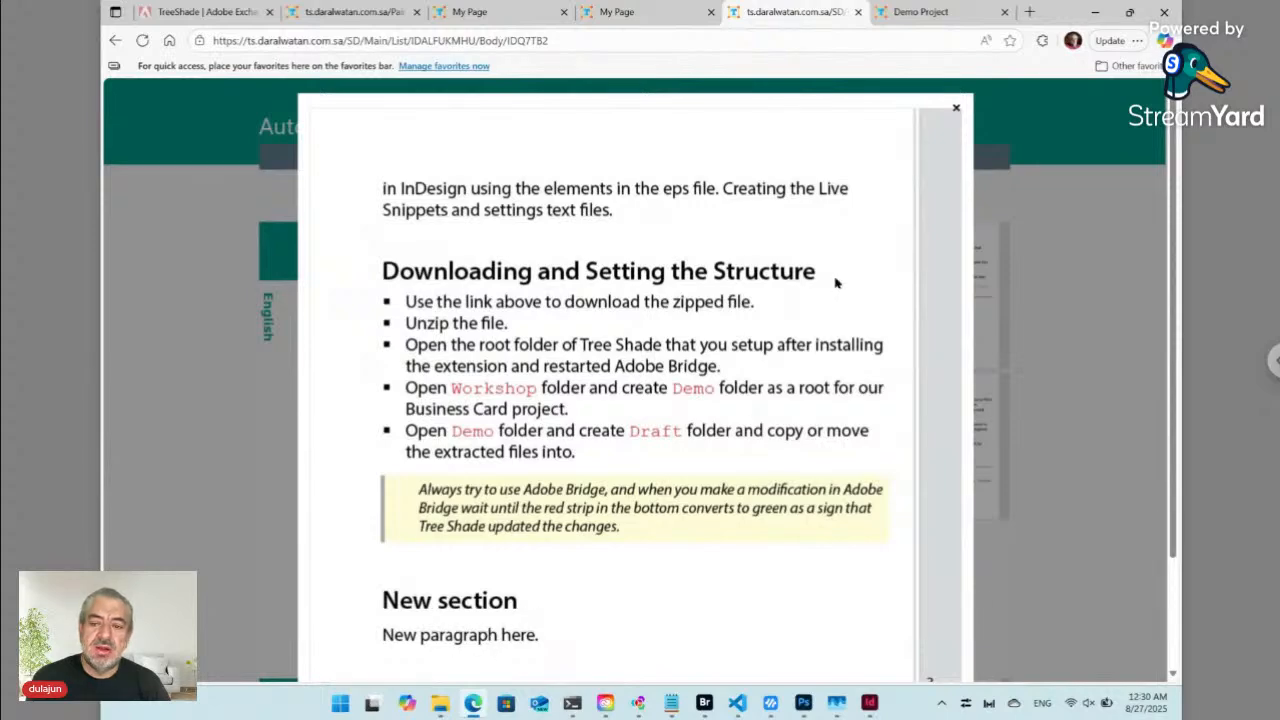
pyautogui.click(956, 107)
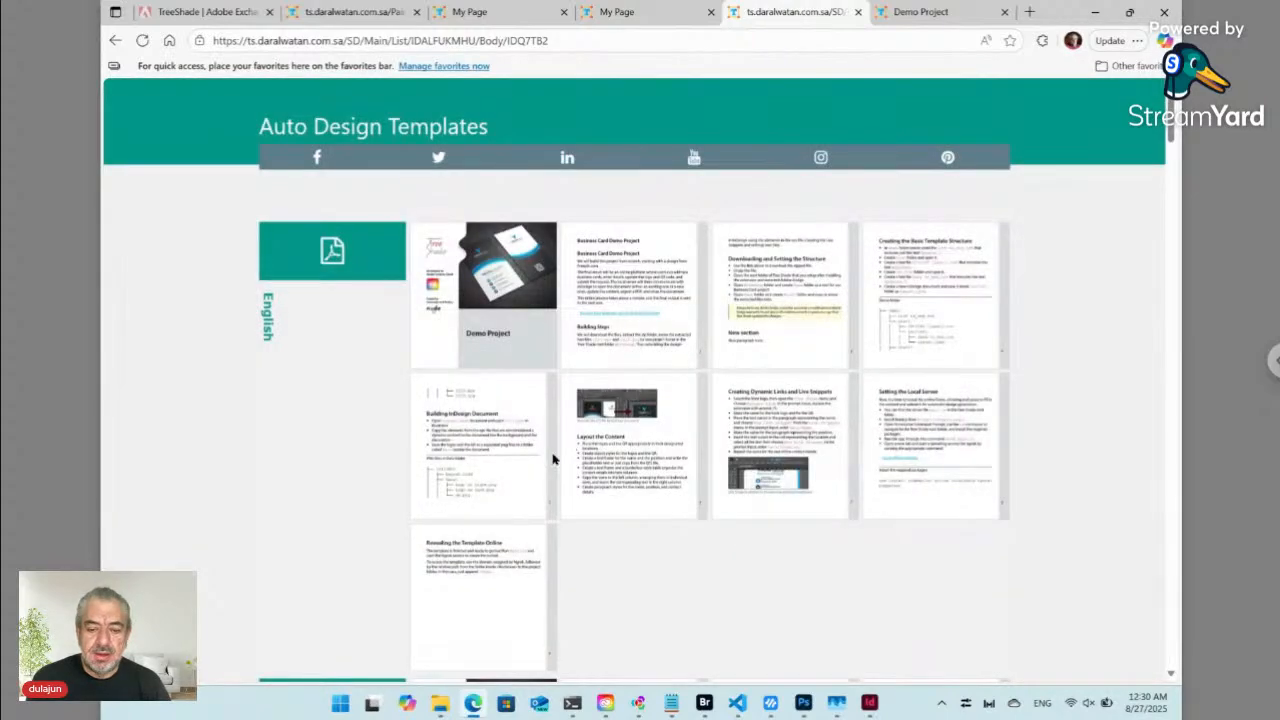
pyautogui.scroll(-4, 552, 459)
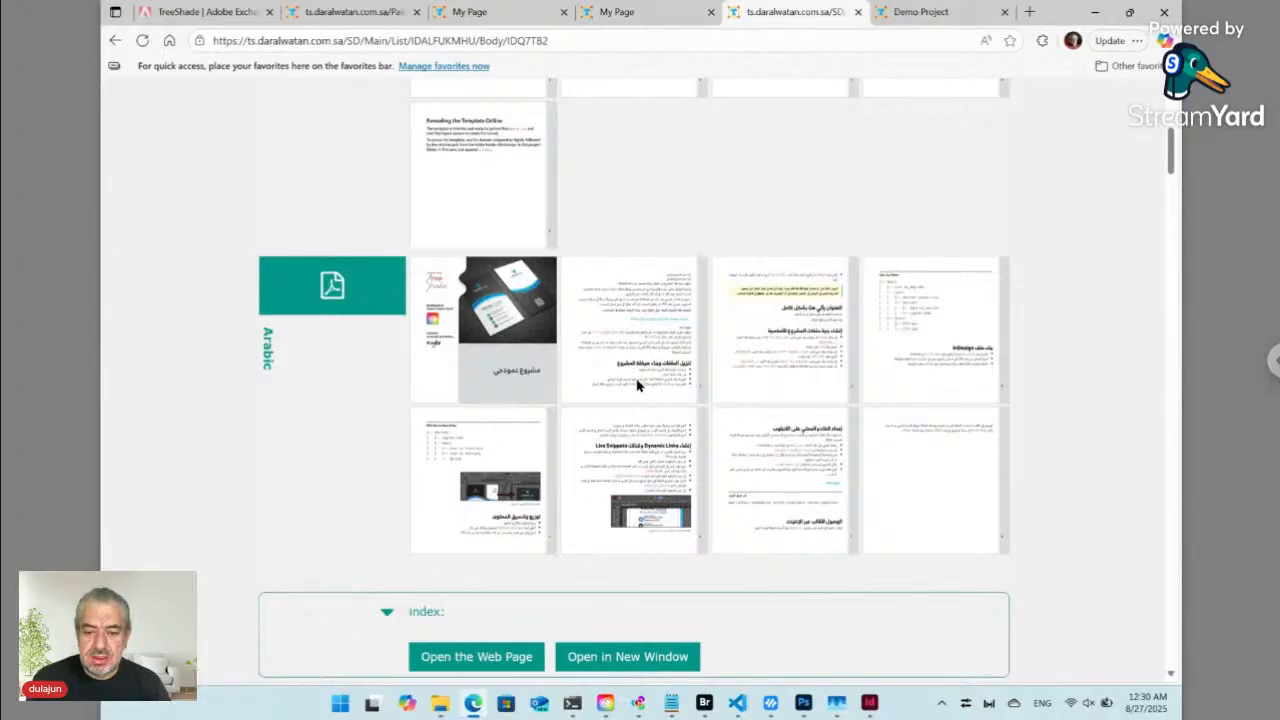
# - Inspect both Arabic preview pages for the new section, then open the project index web page in a new tab
pyautogui.click(676, 372)
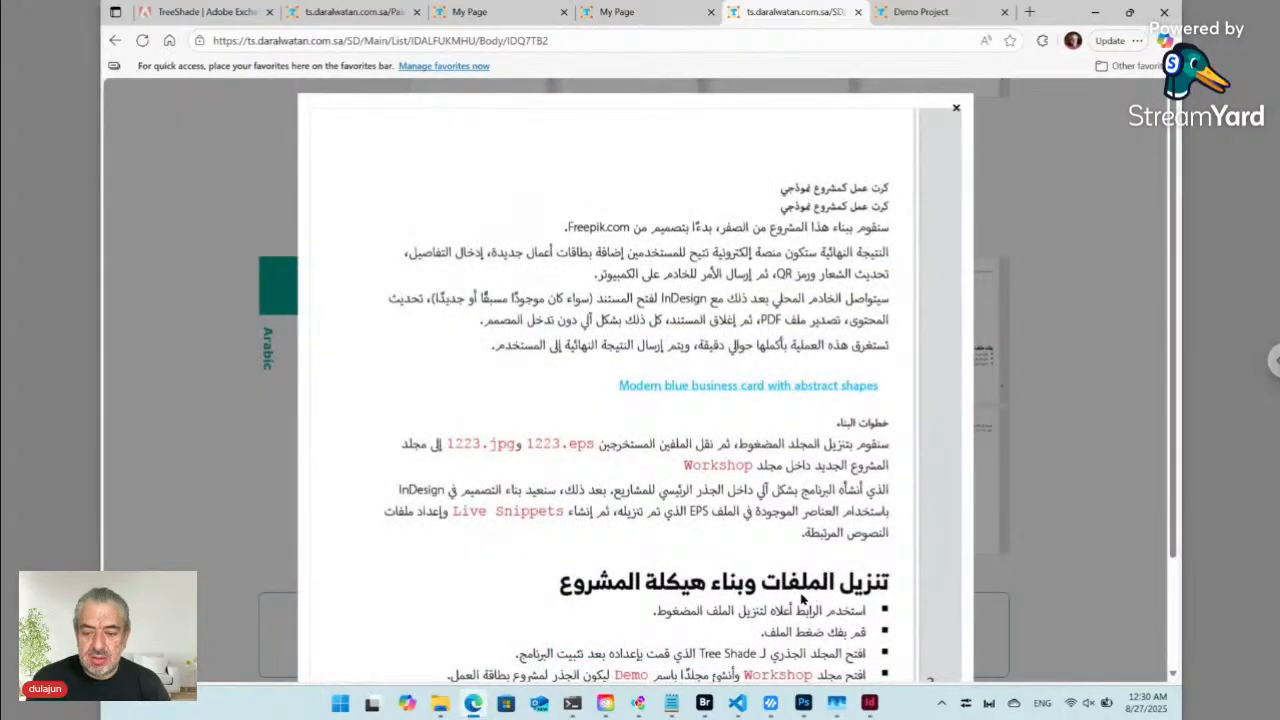
pyautogui.click(956, 110)
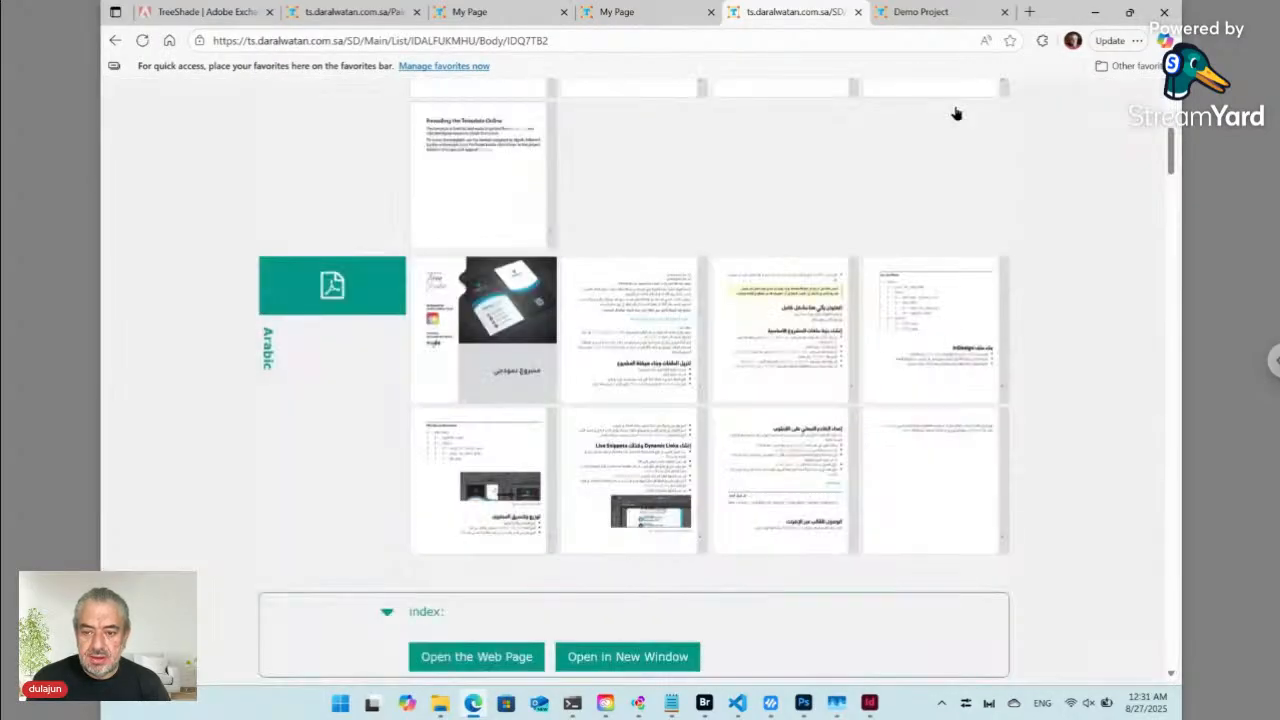
pyautogui.click(810, 326)
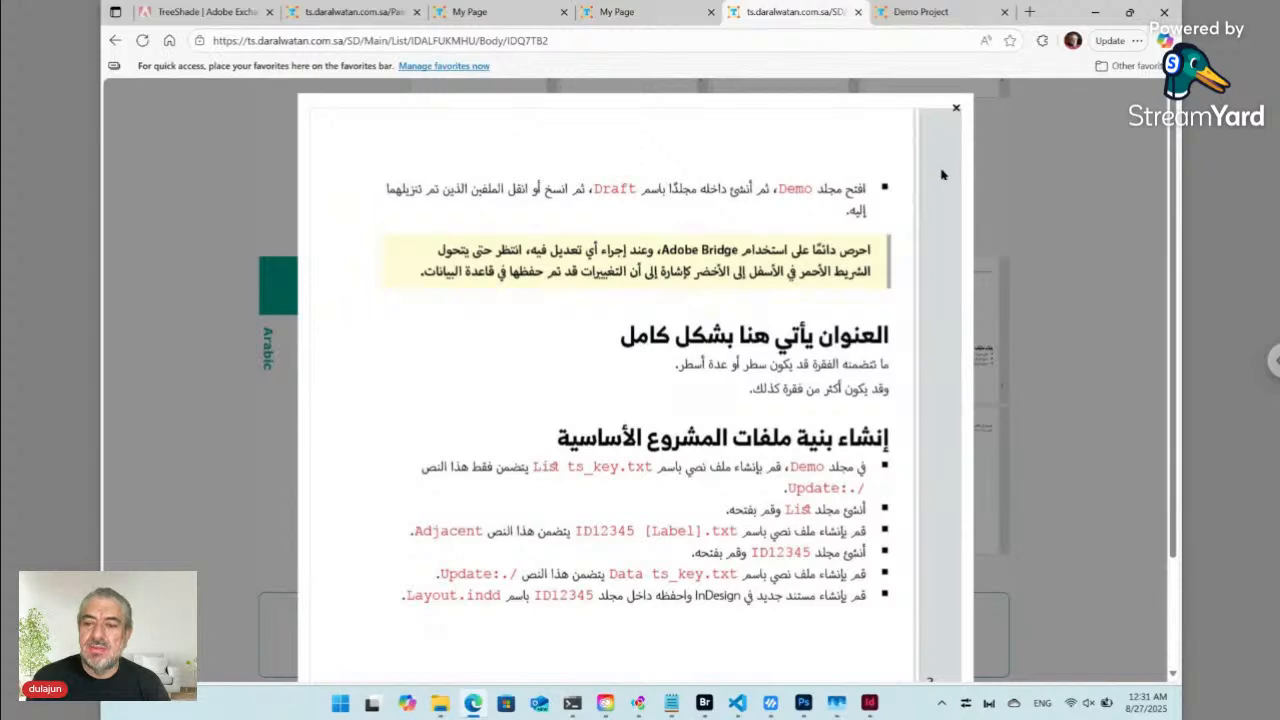
pyautogui.click(956, 110)
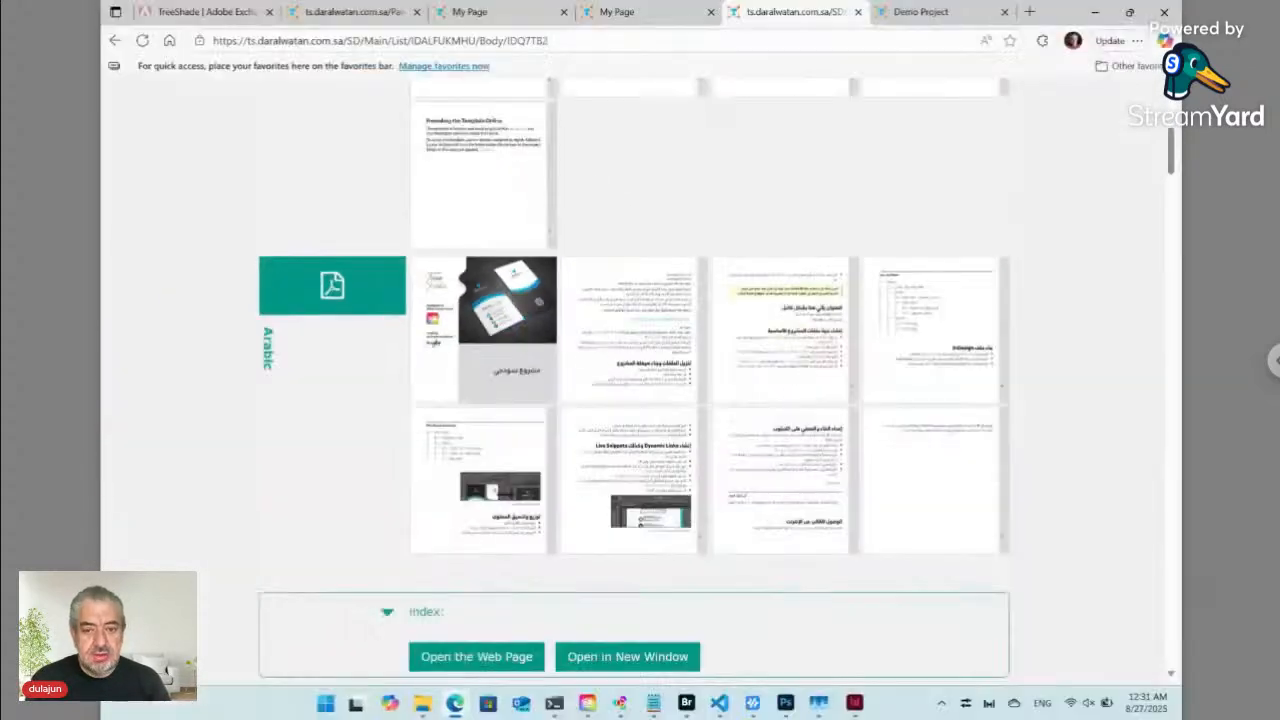
pyautogui.click(598, 655)
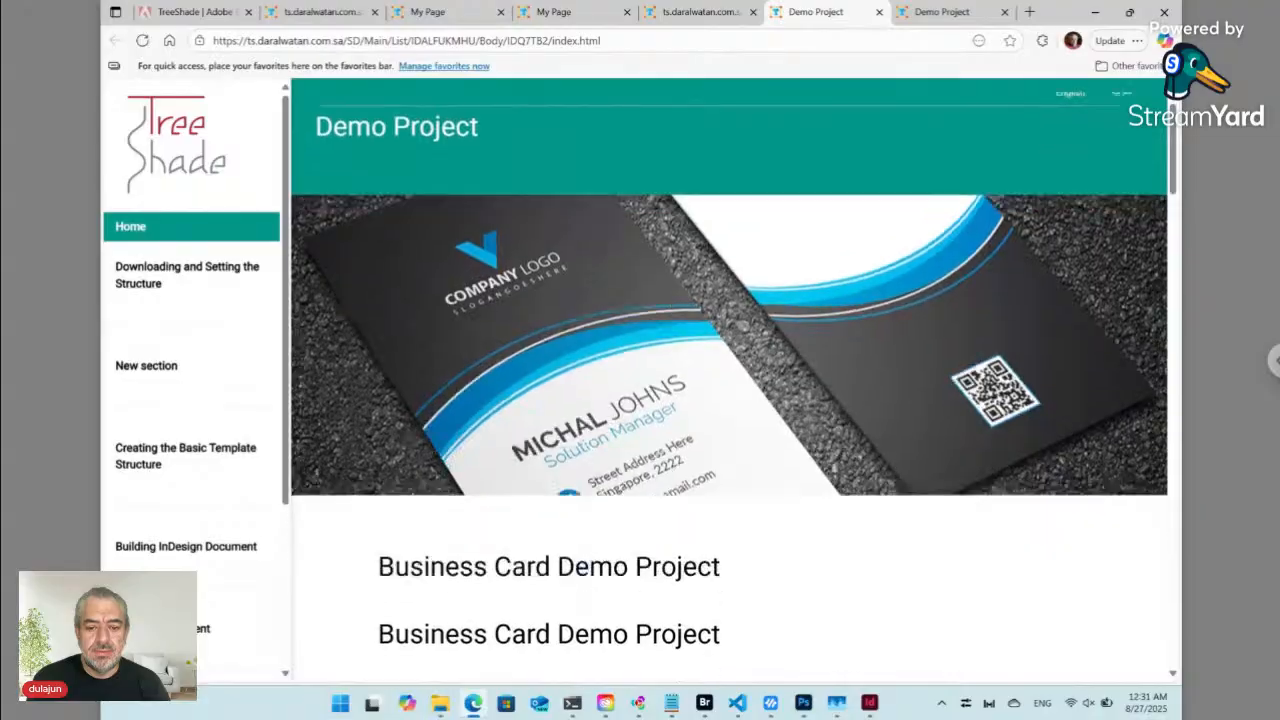
# - Scroll through the Demo Project web page to confirm New section, then return to the templates tab
pyautogui.scroll(-6, 730, 400)
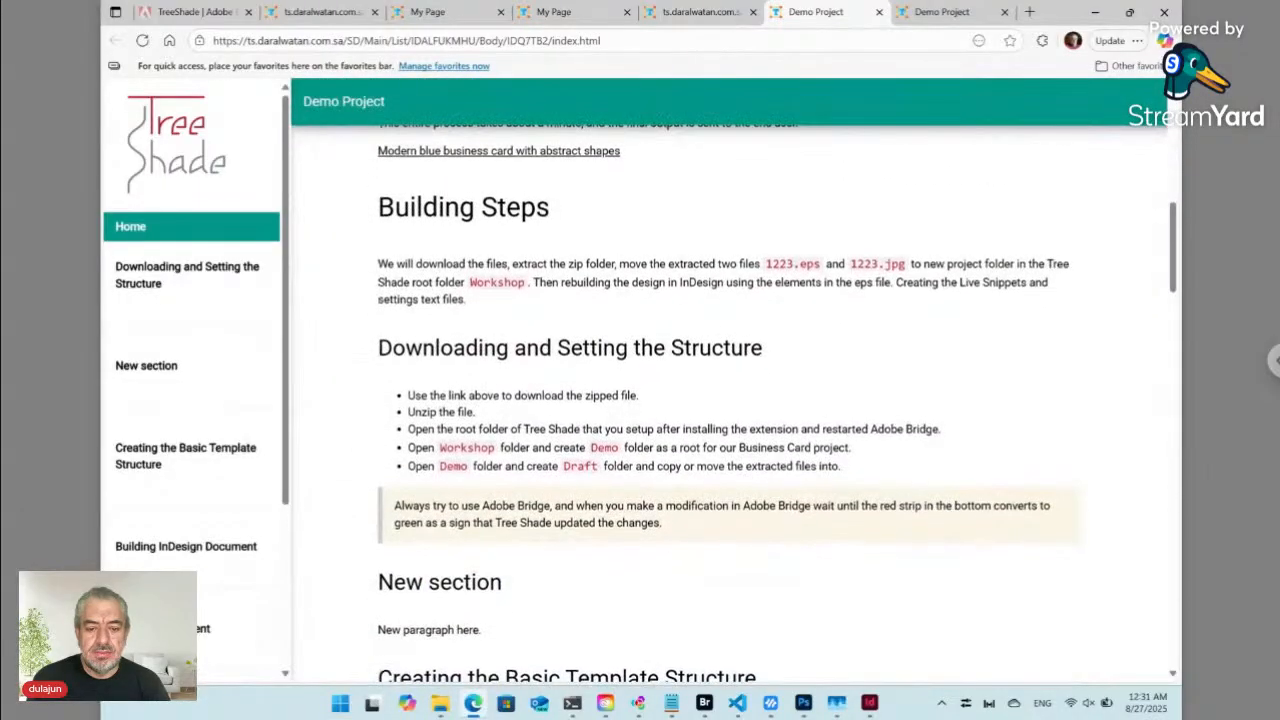
pyautogui.scroll(-5, 730, 400)
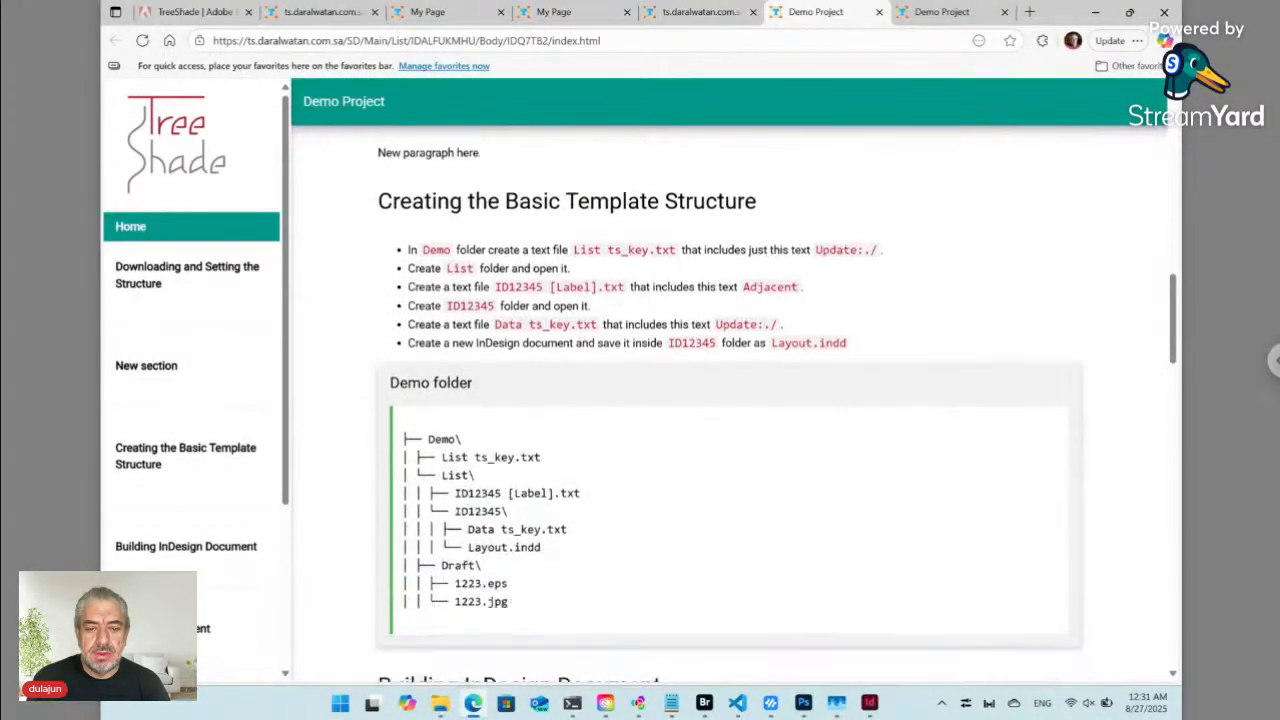
pyautogui.scroll(-8, 730, 400)
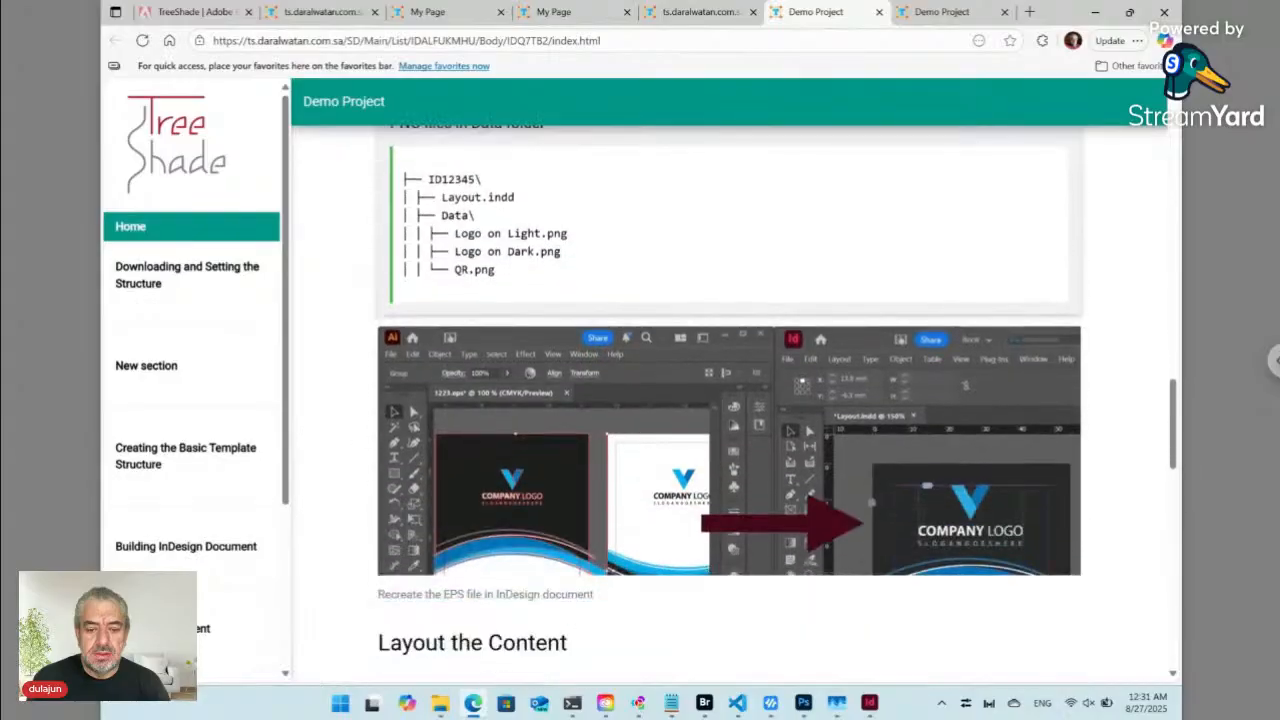
pyautogui.scroll(-8, 730, 400)
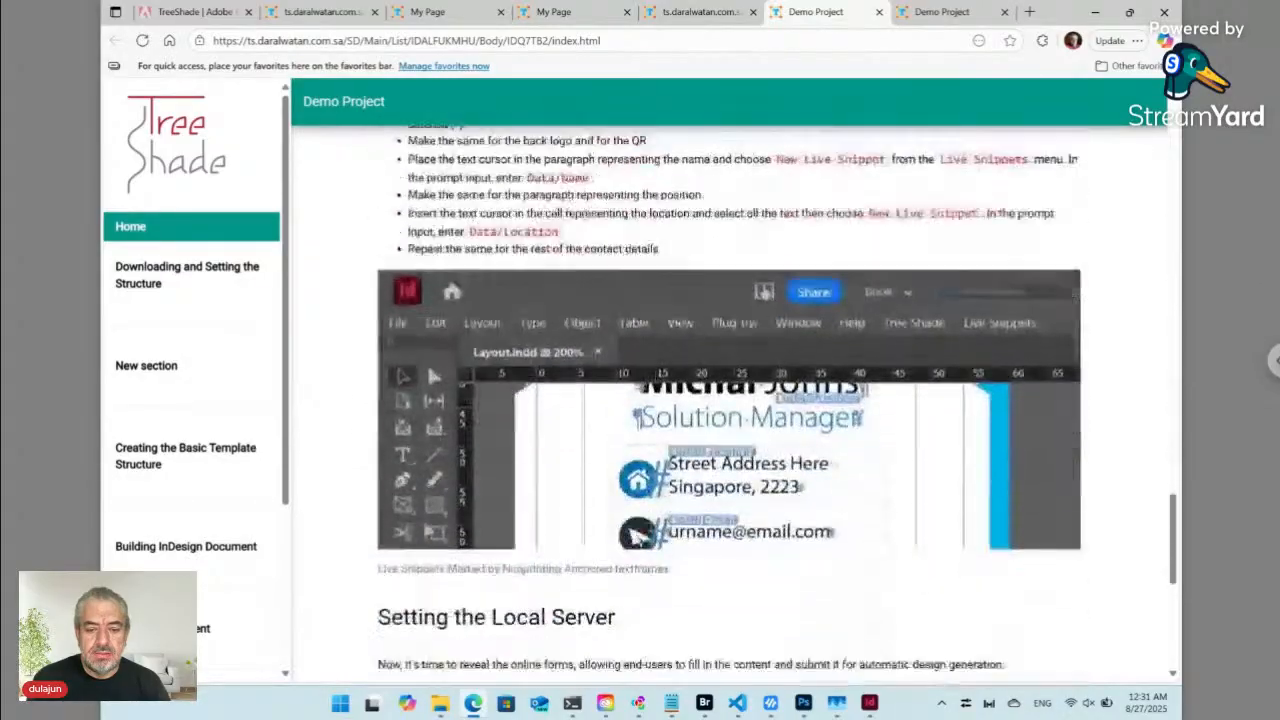
pyautogui.scroll(-5, 730, 400)
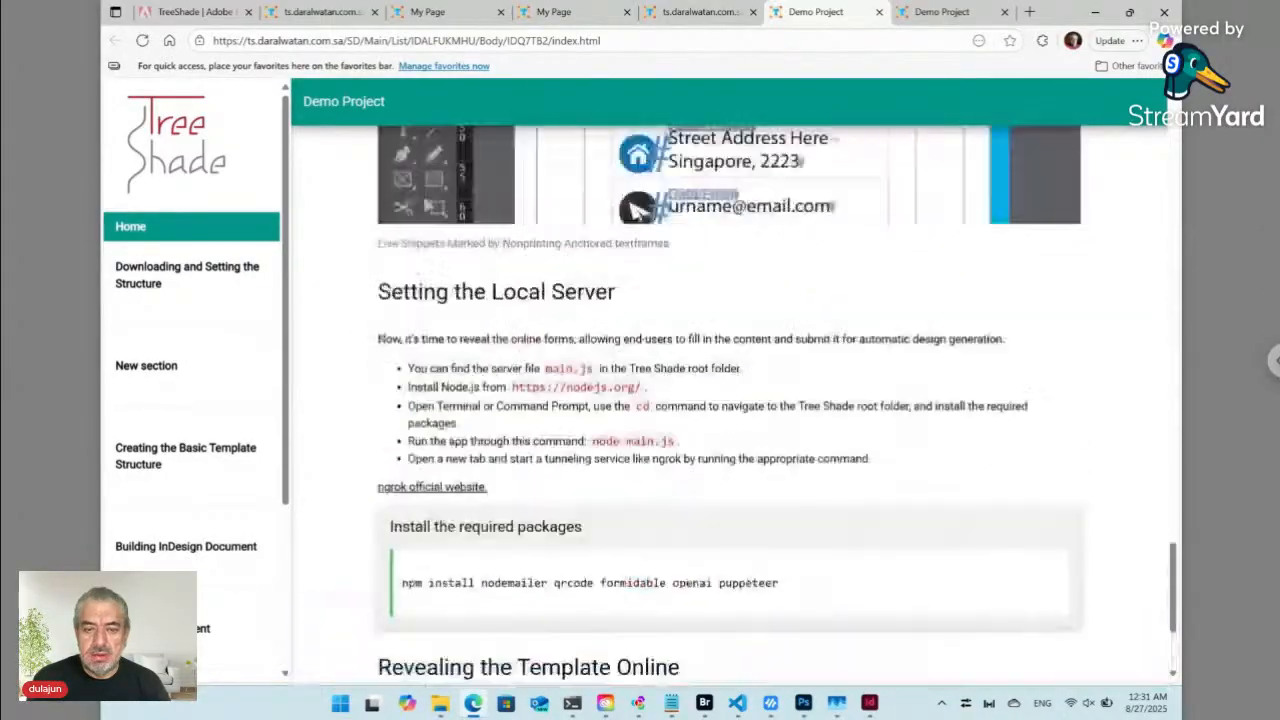
pyautogui.scroll(5, 730, 400)
pyautogui.scroll(8, 730, 400)
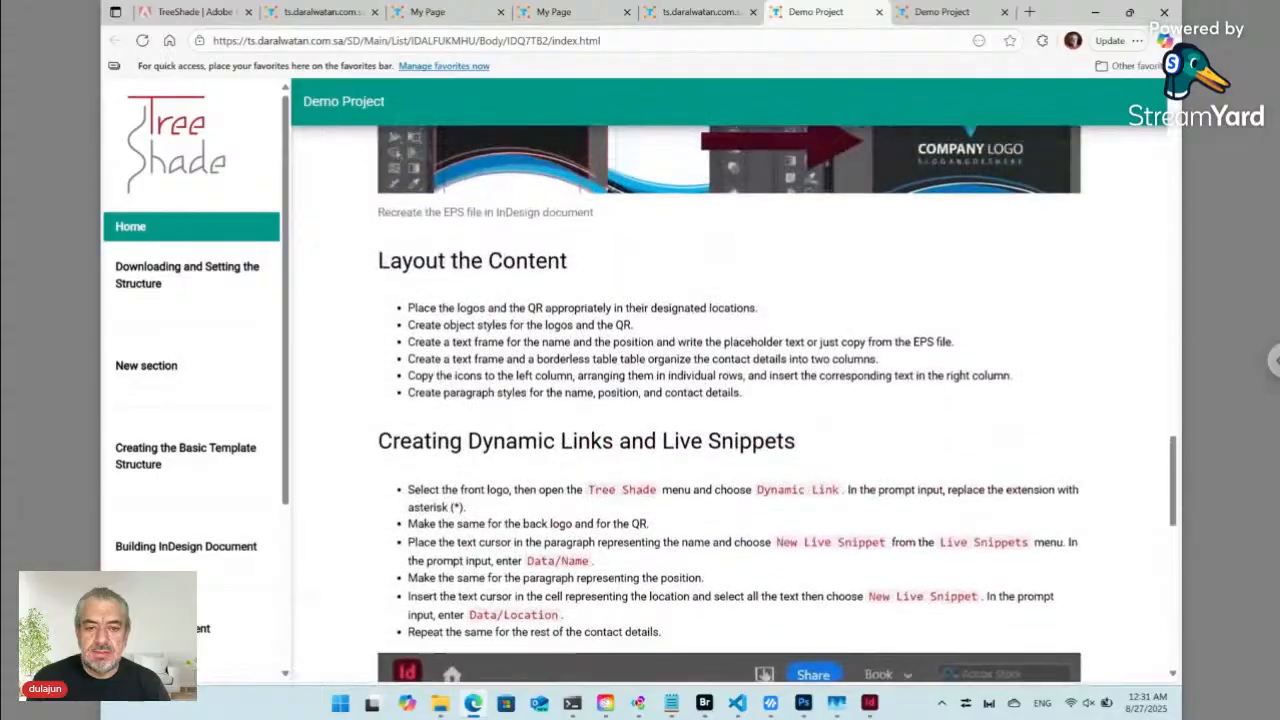
pyautogui.scroll(4, 730, 400)
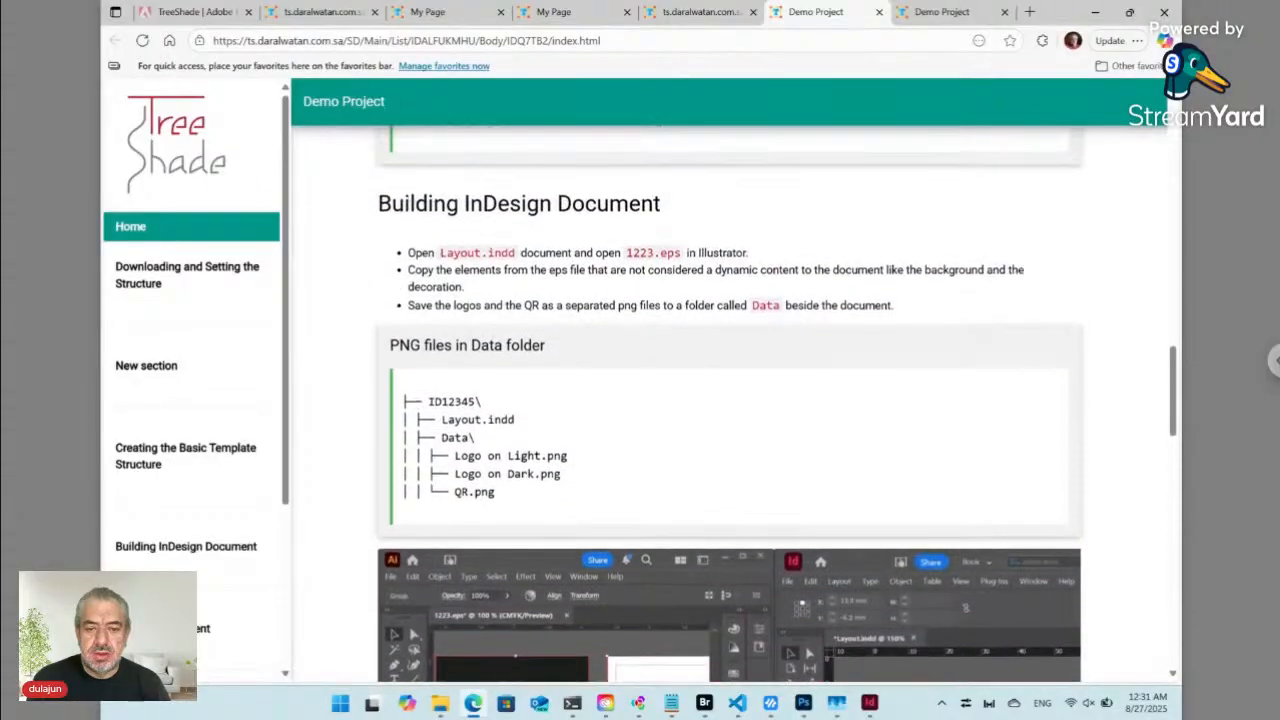
pyautogui.scroll(8, 730, 400)
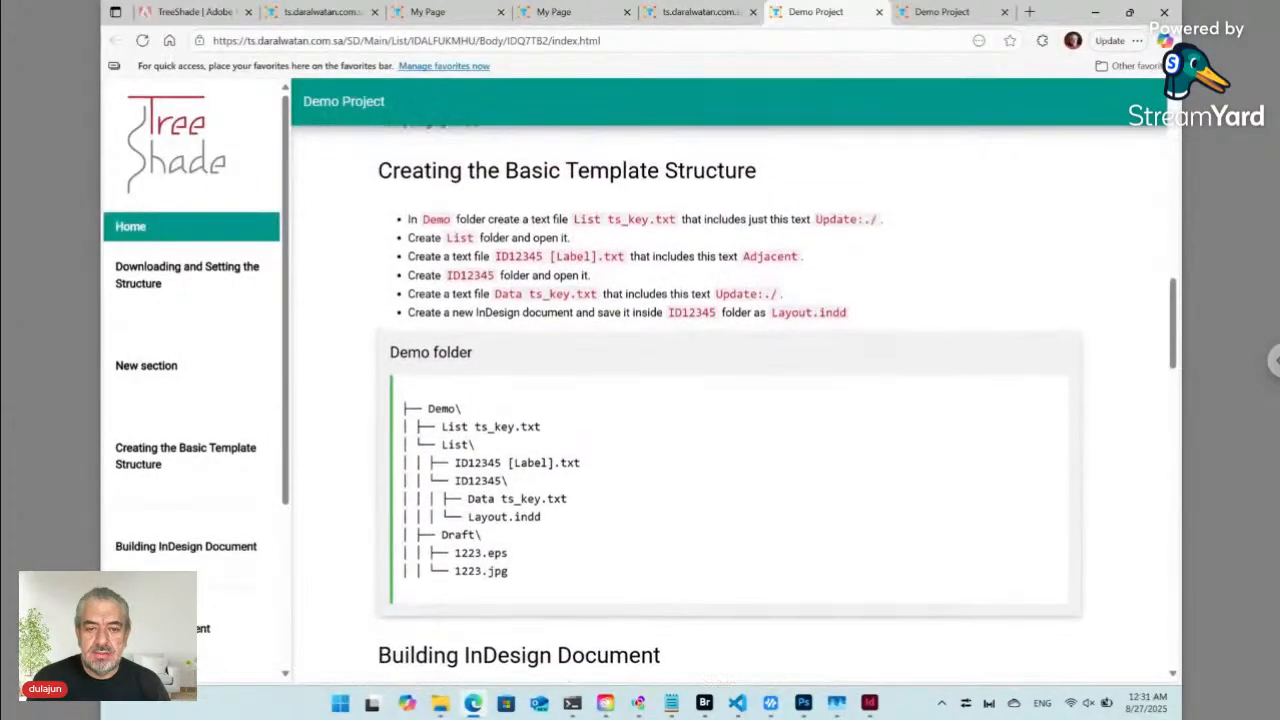
pyautogui.scroll(1, 557, 292)
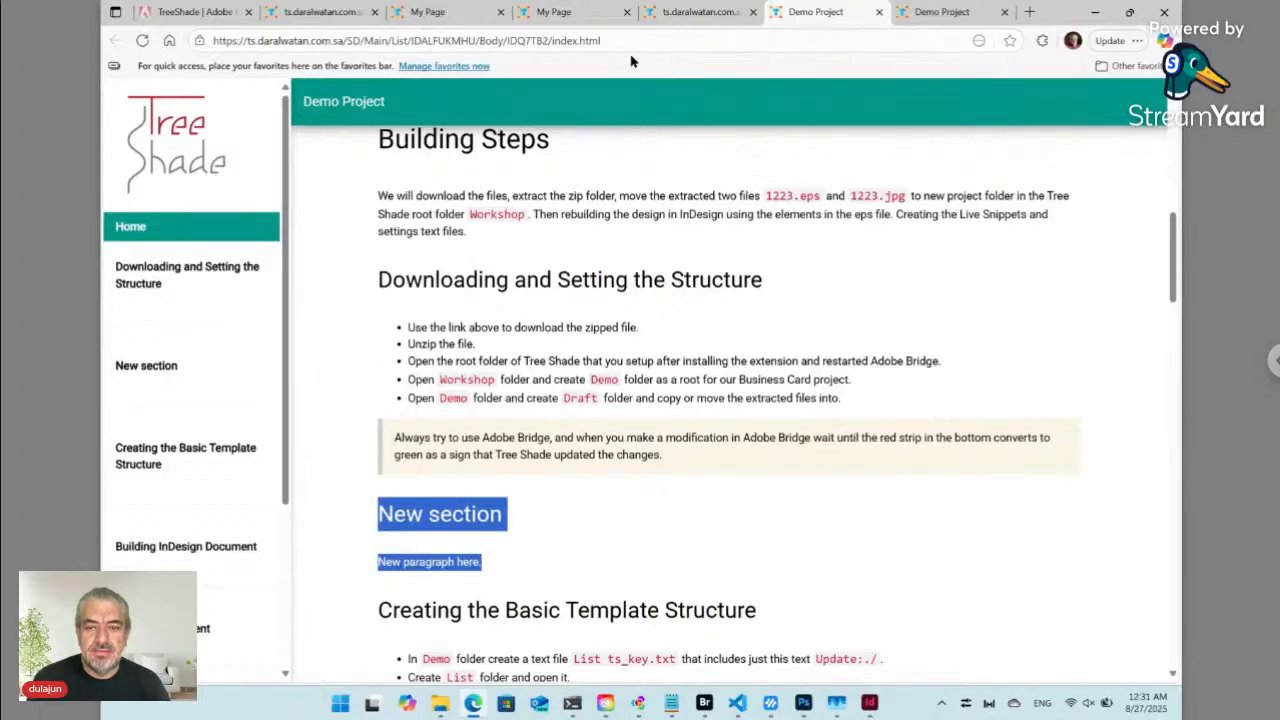
pyautogui.click(701, 13)
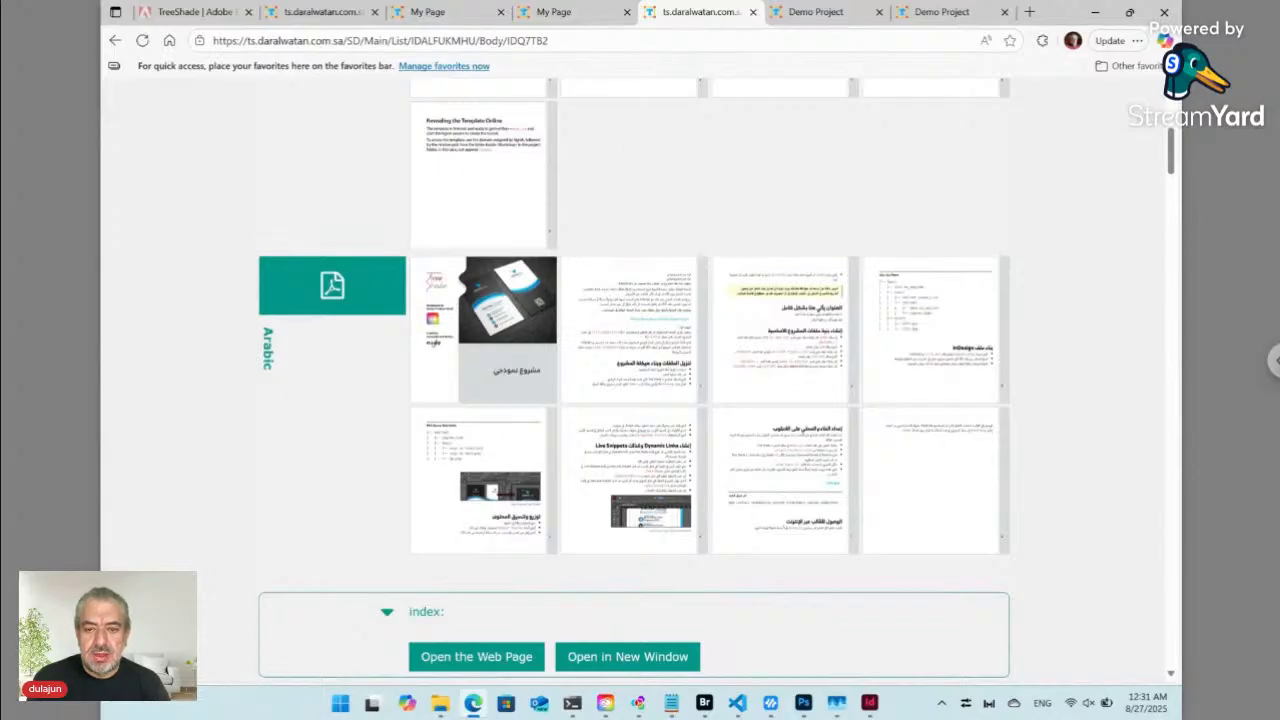
# - Switch the project form to Arabic and bring its Sub Intro fields into view
pyautogui.scroll(-20, 640, 380)
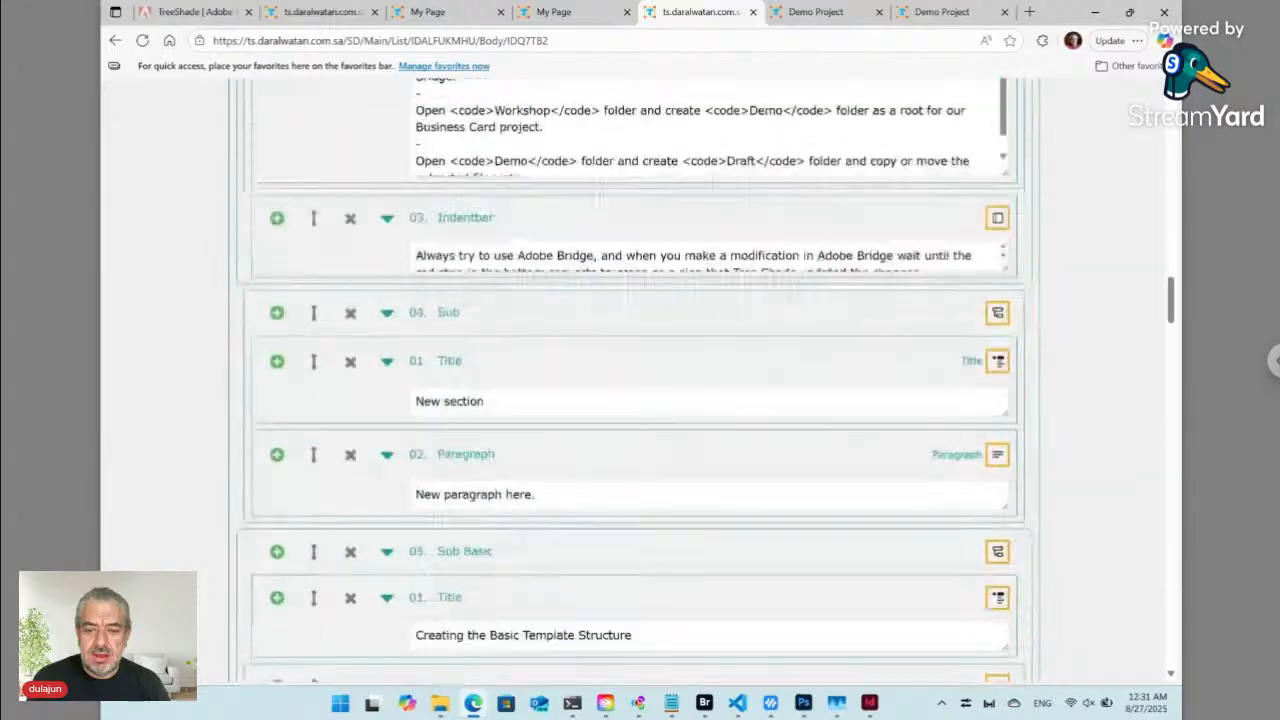
pyautogui.scroll(-20, 640, 380)
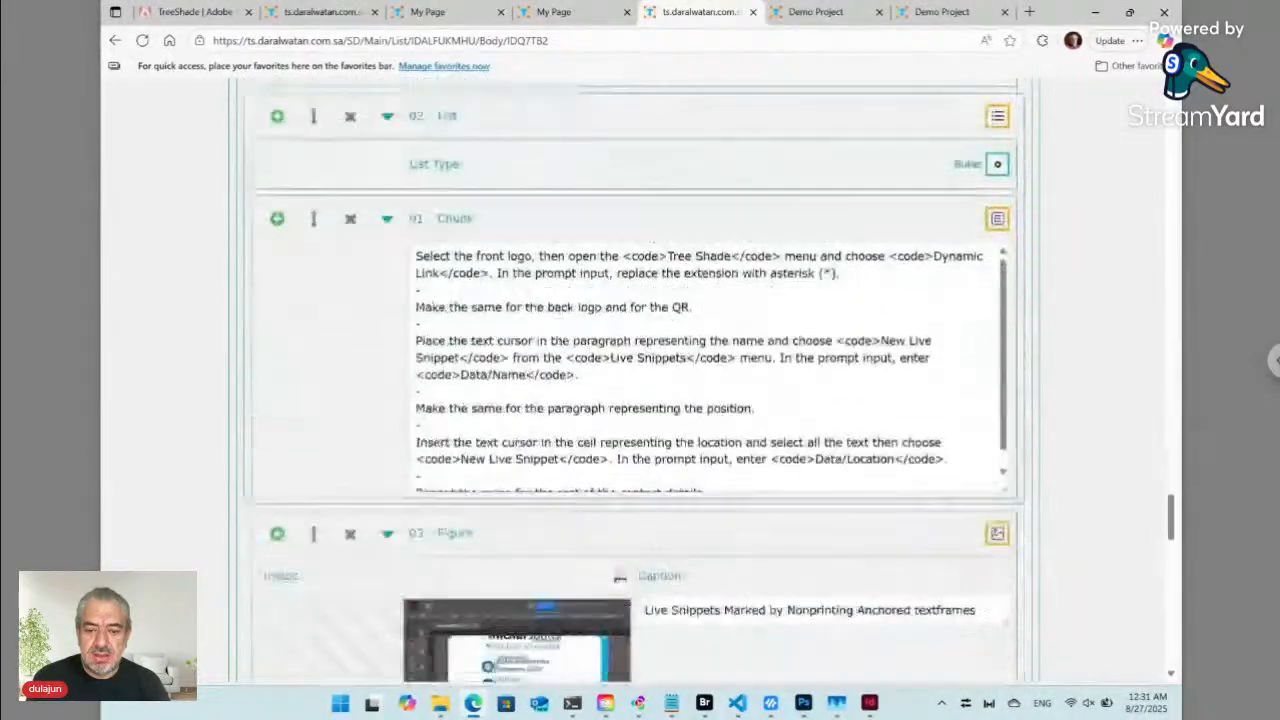
pyautogui.scroll(-20, 640, 380)
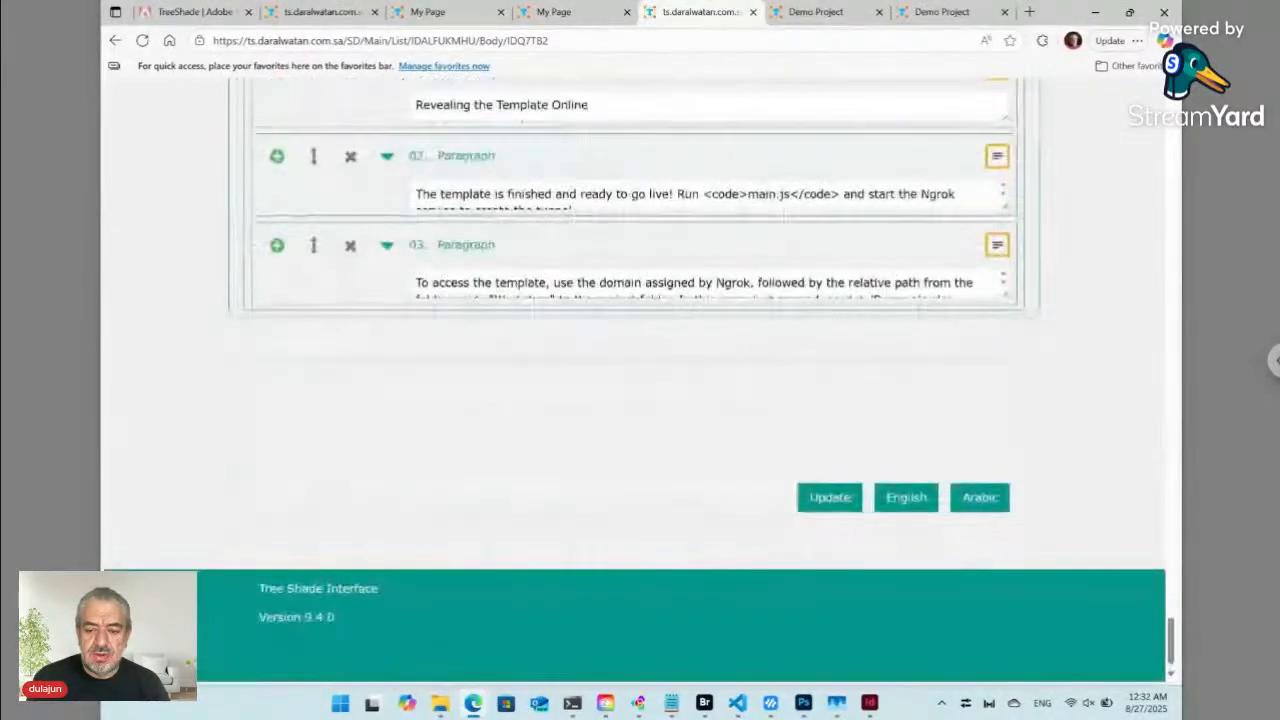
pyautogui.click(980, 498)
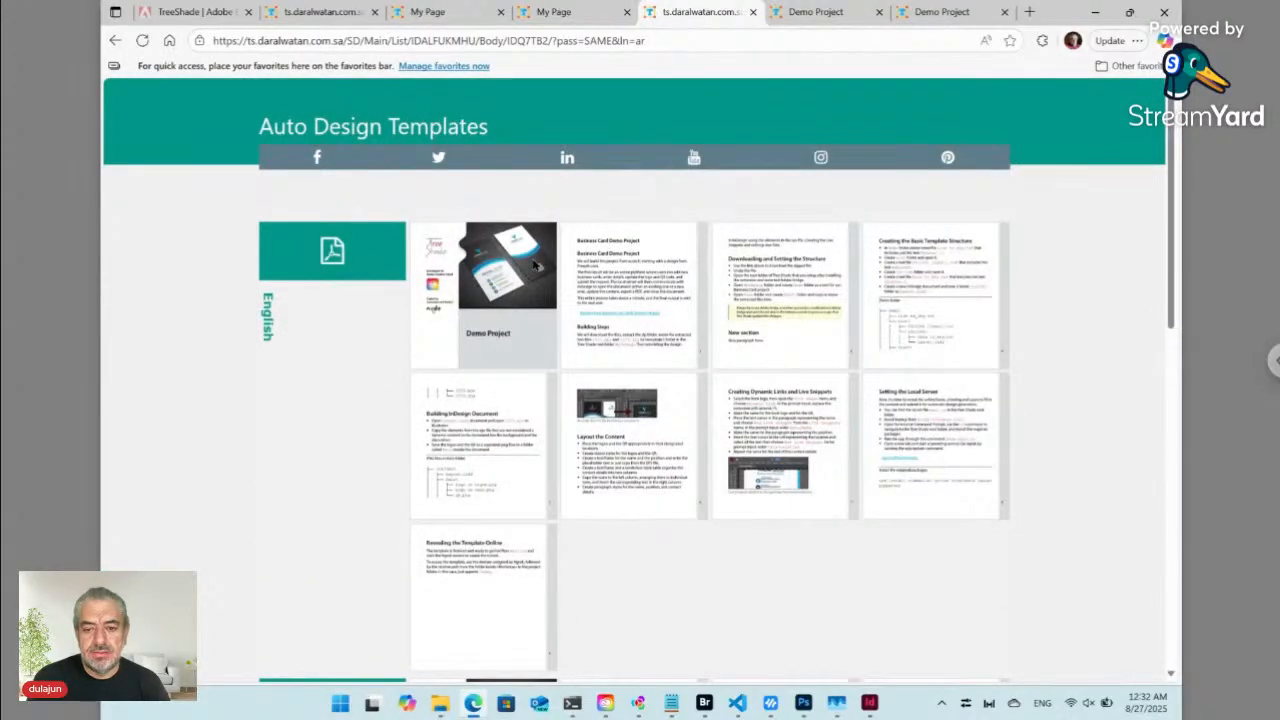
pyautogui.scroll(-10, 535, 265)
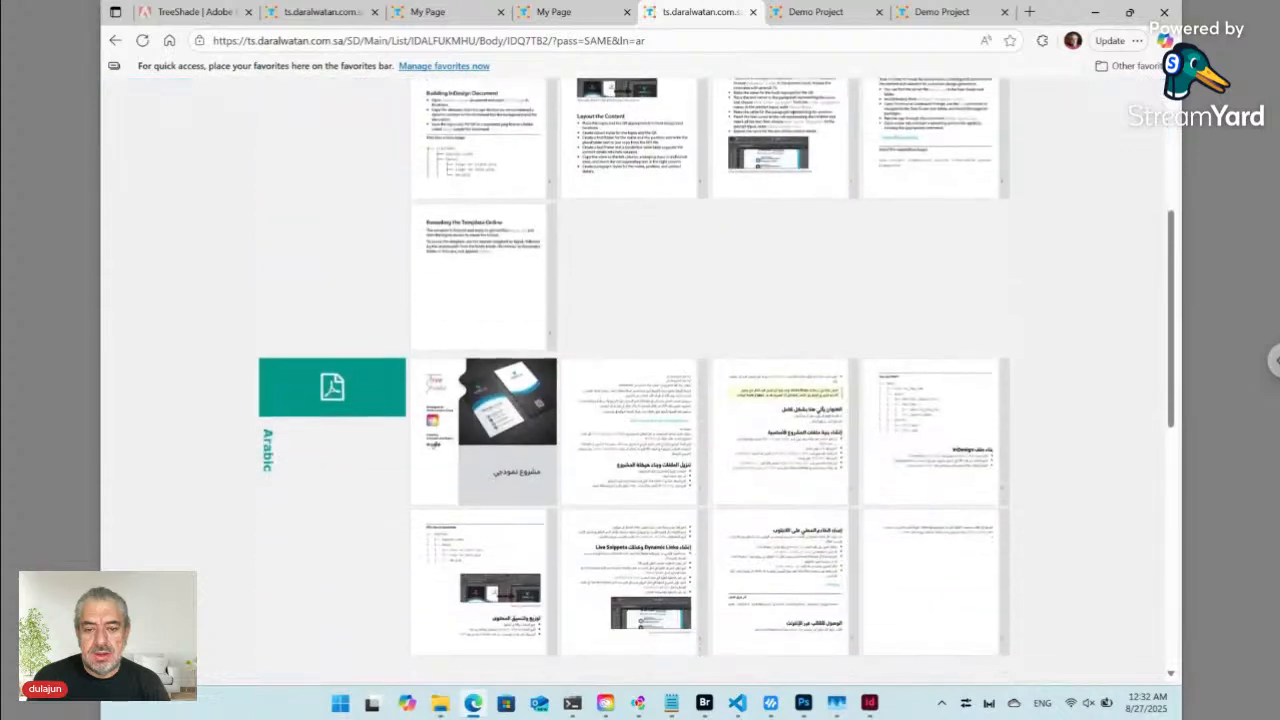
pyautogui.scroll(-2, 609, 277)
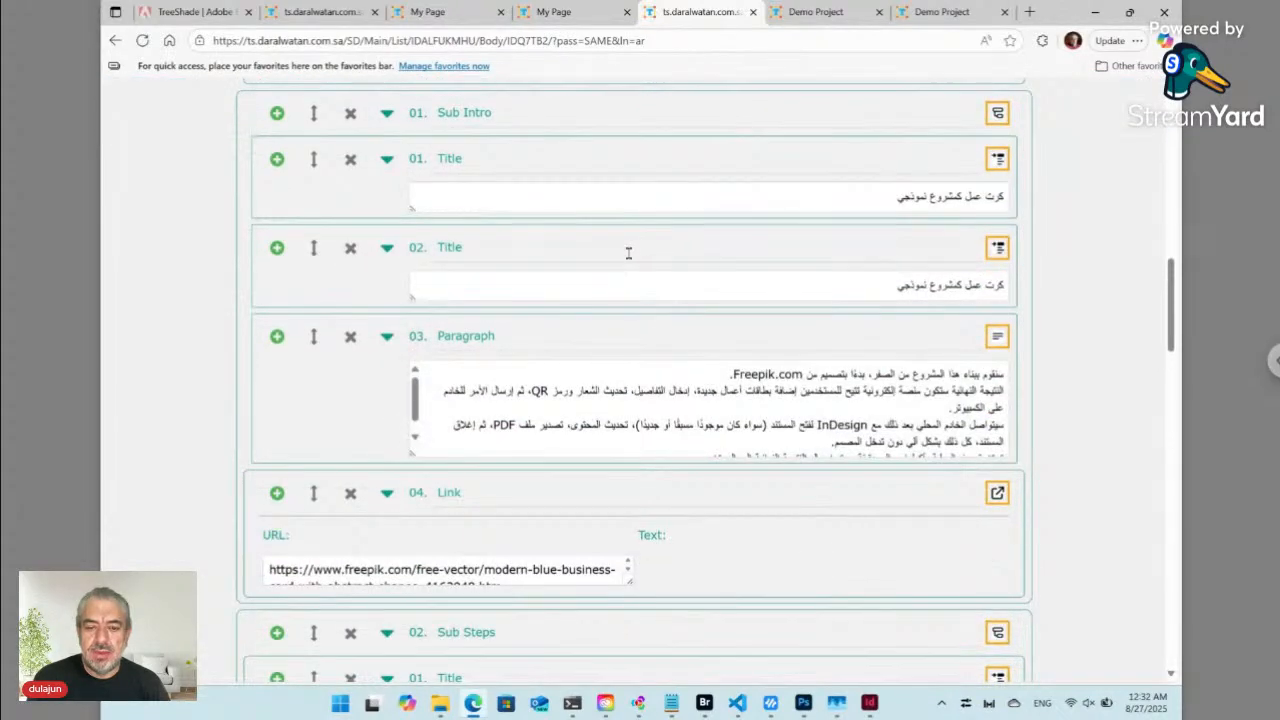
pyautogui.scroll(3, 580, 255)
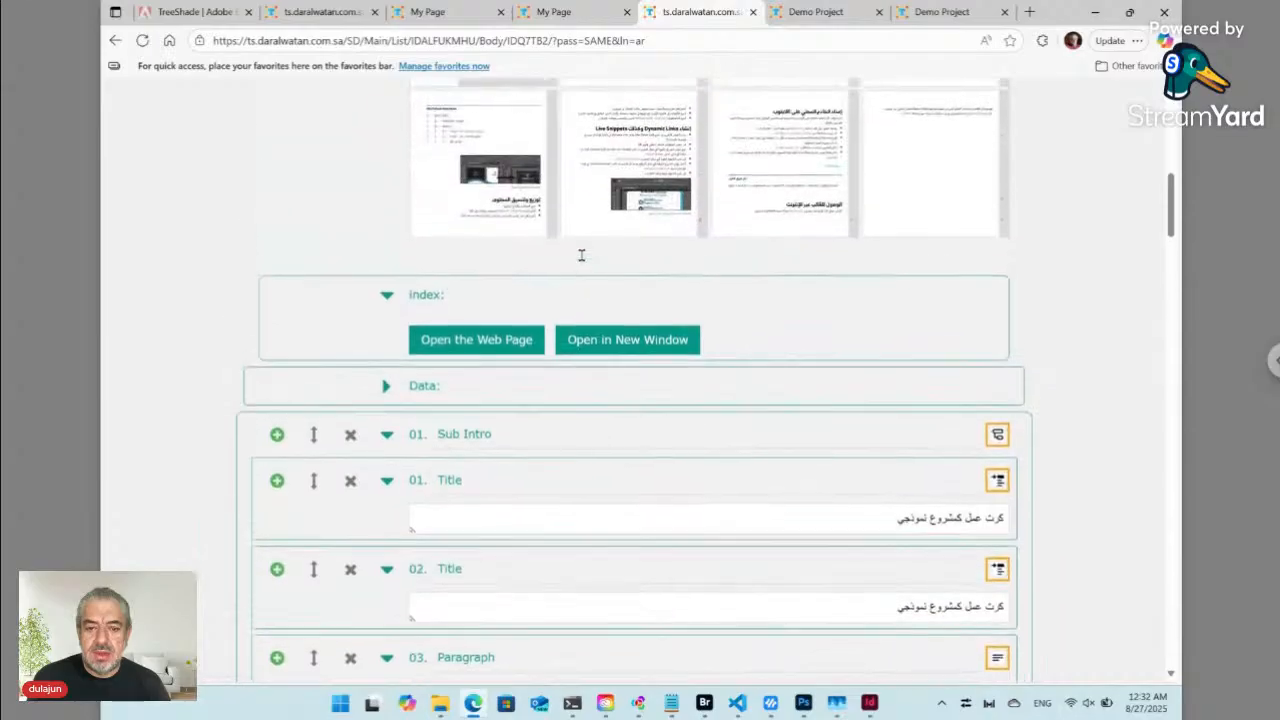
# - Show the web page preview beside the form in its English version
pyautogui.click(477, 342)
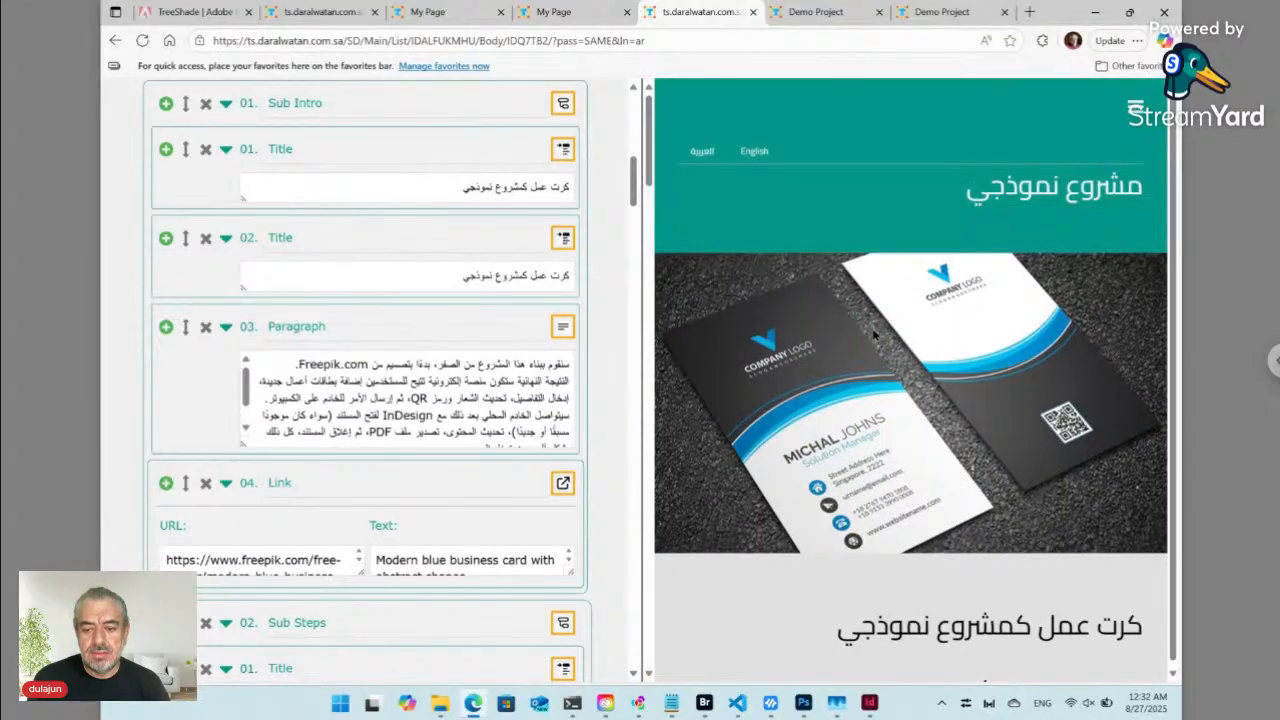
pyautogui.scroll(-15, 873, 335)
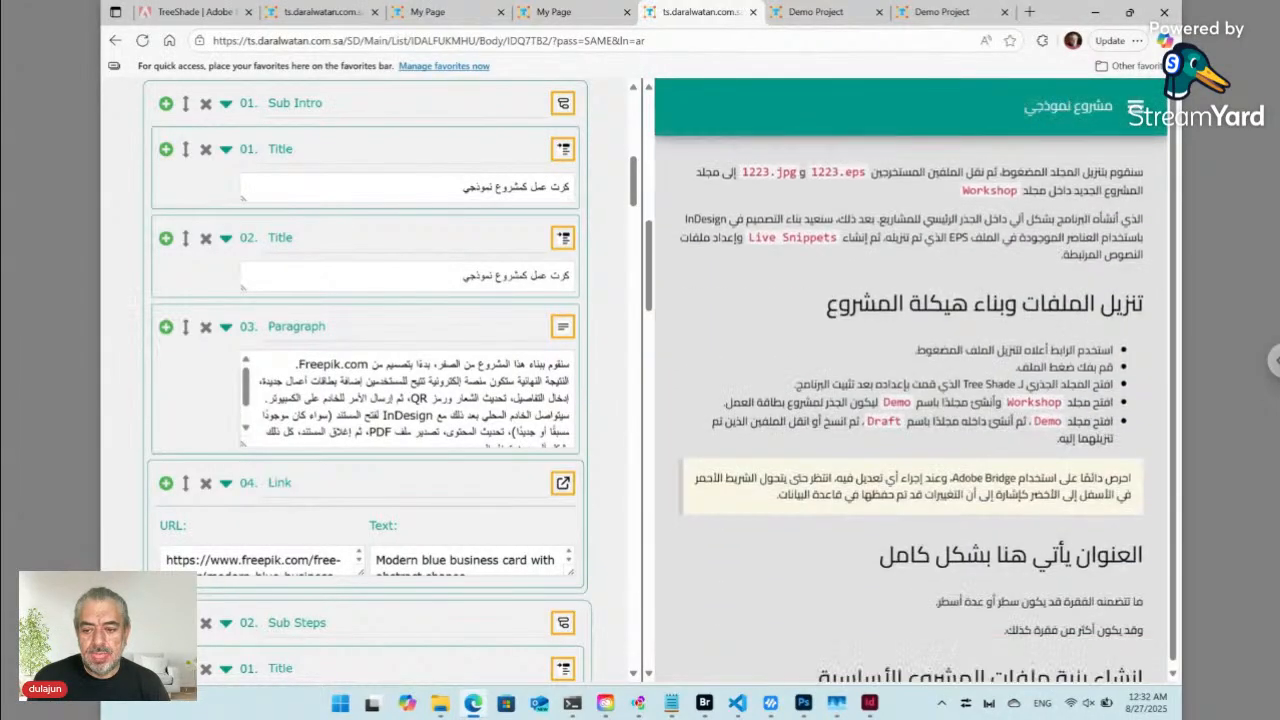
pyautogui.moveTo(1010, 345)
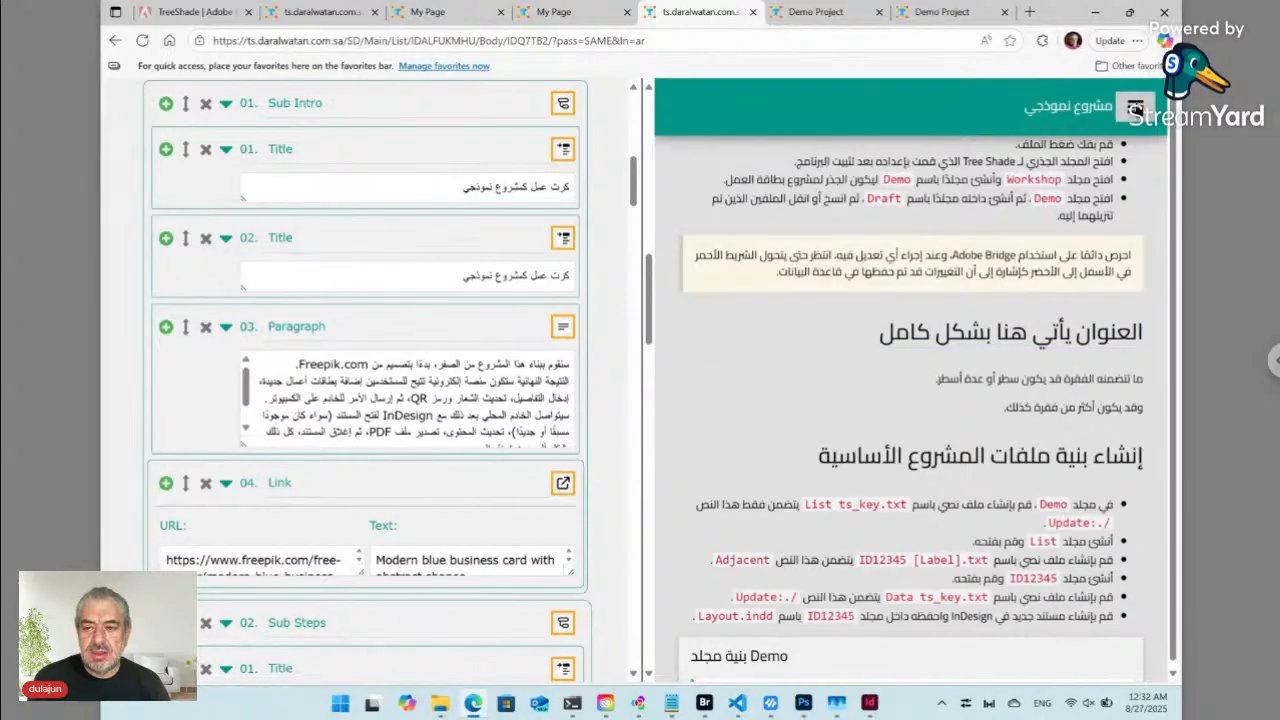
pyautogui.scroll(15, 1085, 162)
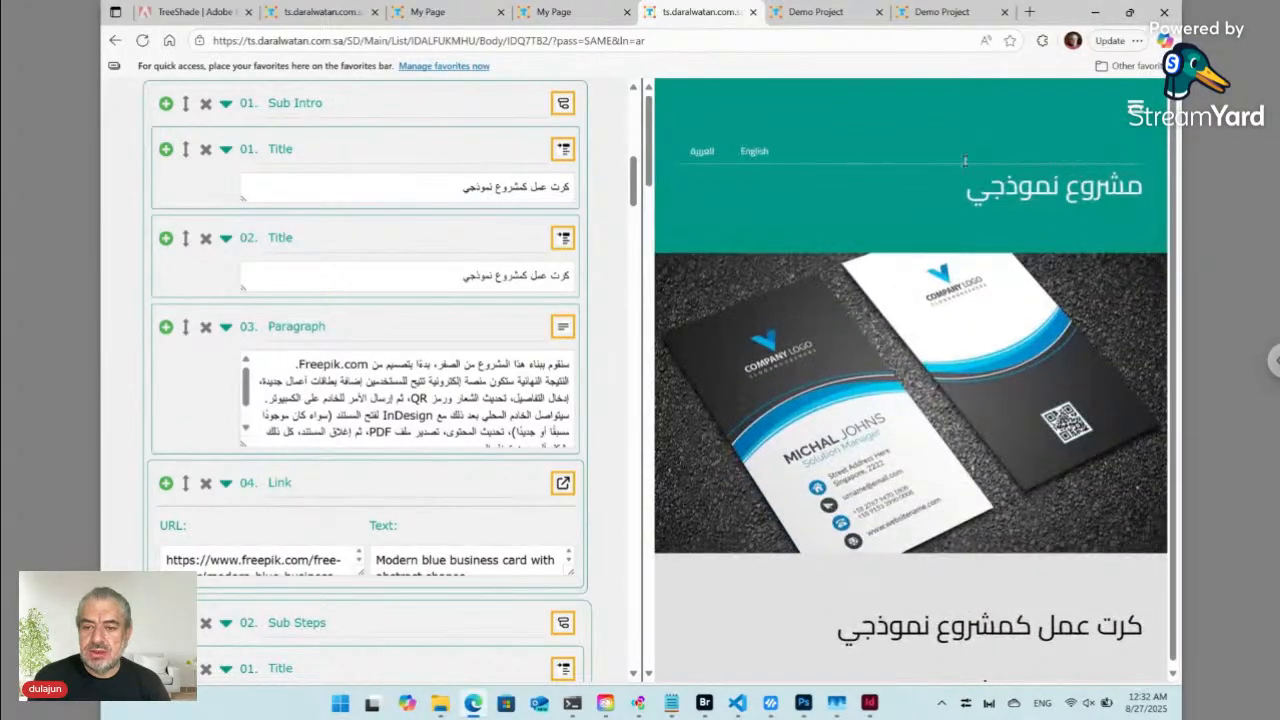
pyautogui.click(756, 152)
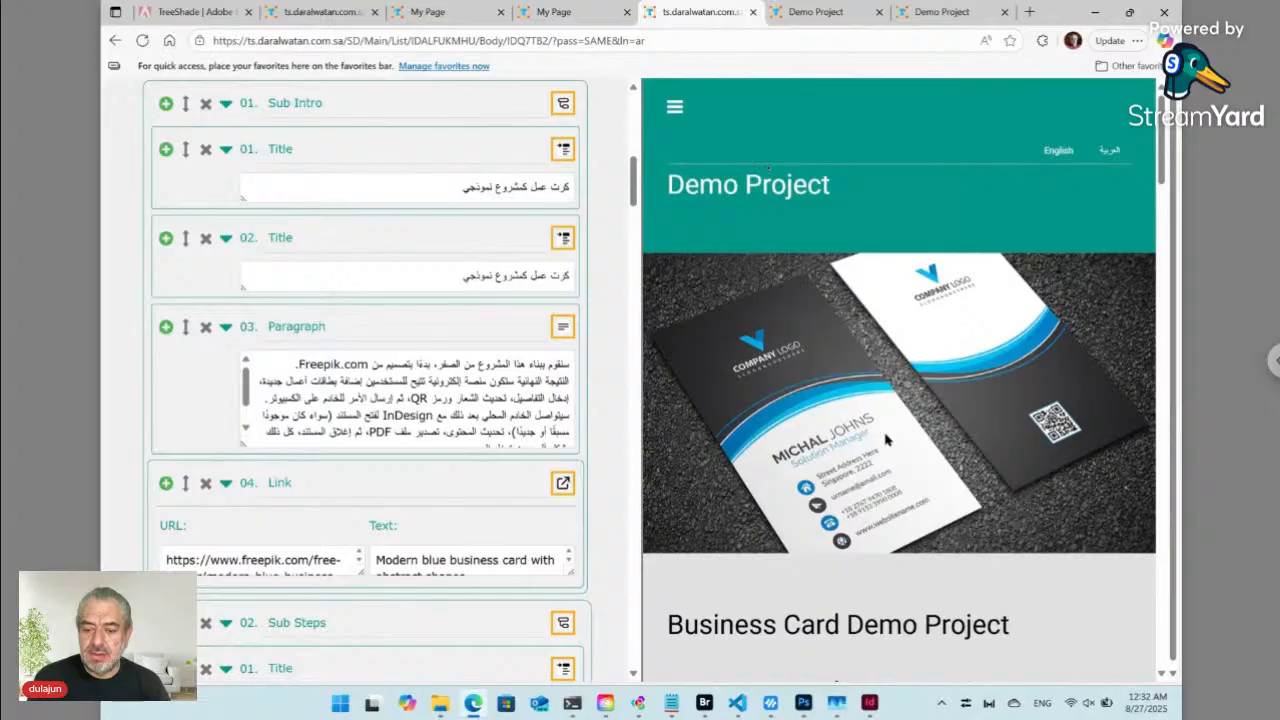
# - Scroll the preview to 'New section' and reveal its Title field in the form
pyautogui.scroll(-5, 885, 440)
pyautogui.scroll(-3, 885, 440)
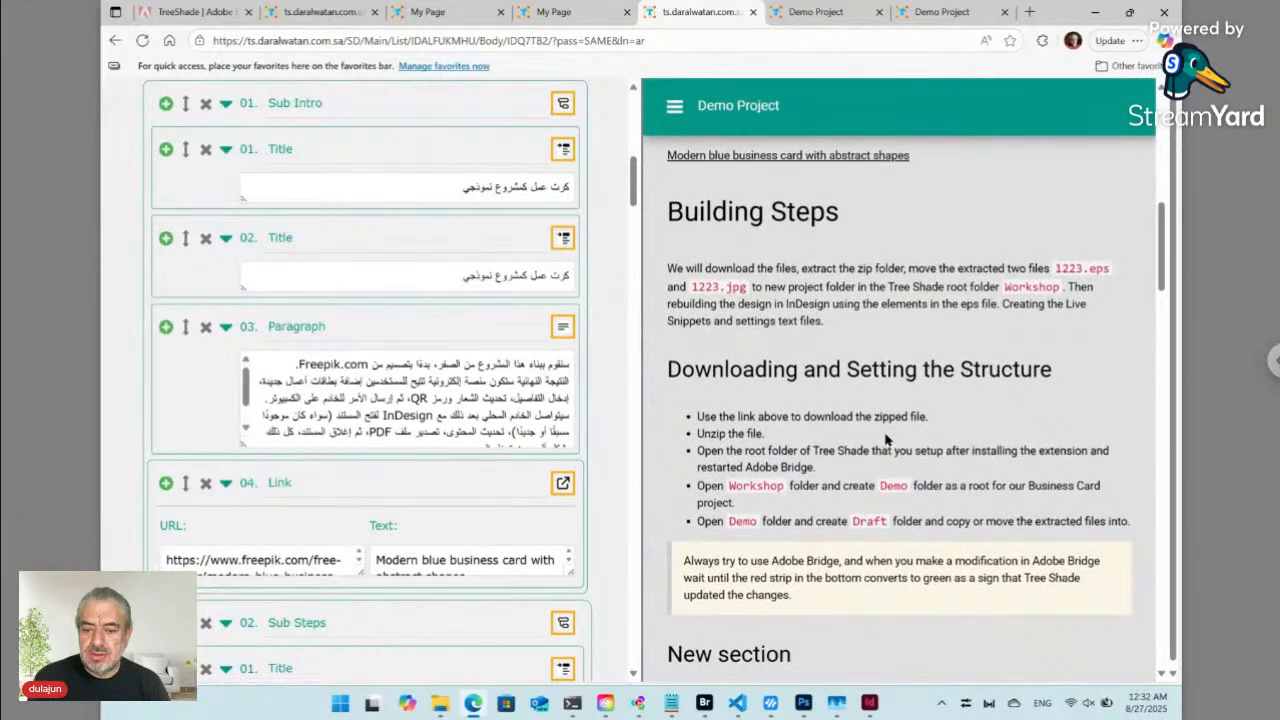
pyautogui.scroll(-3, 699, 480)
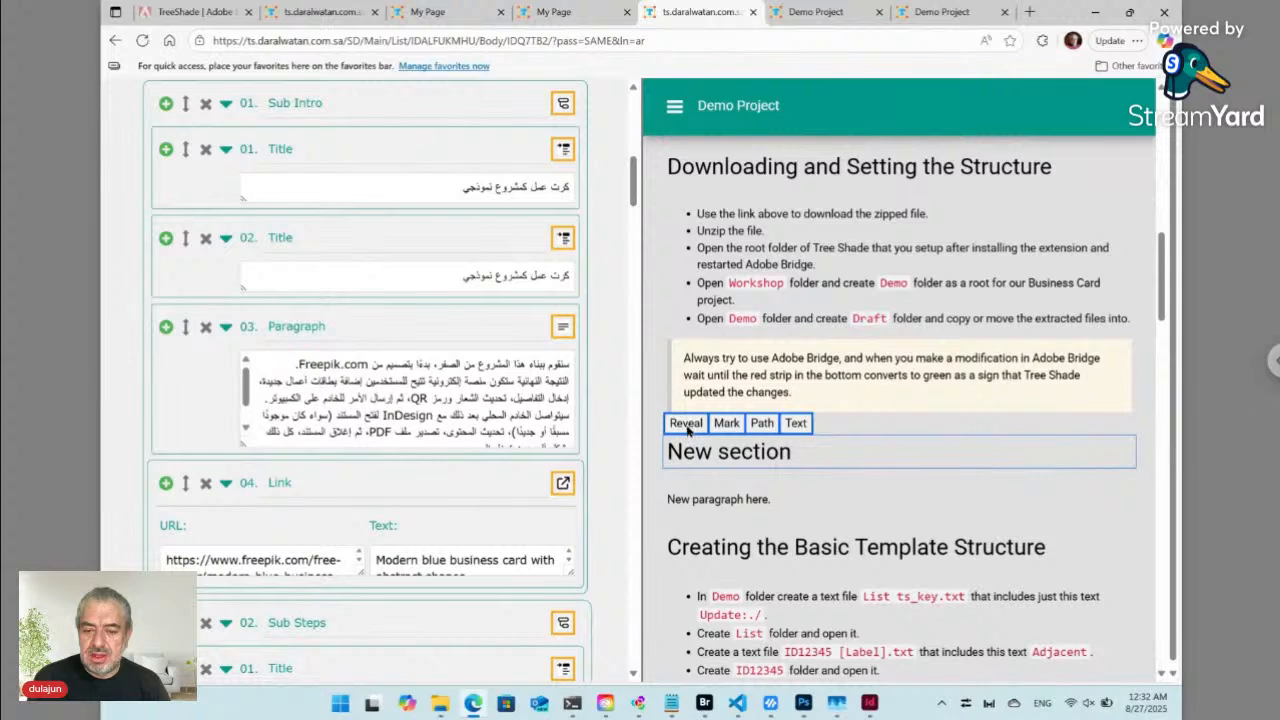
pyautogui.click(687, 423)
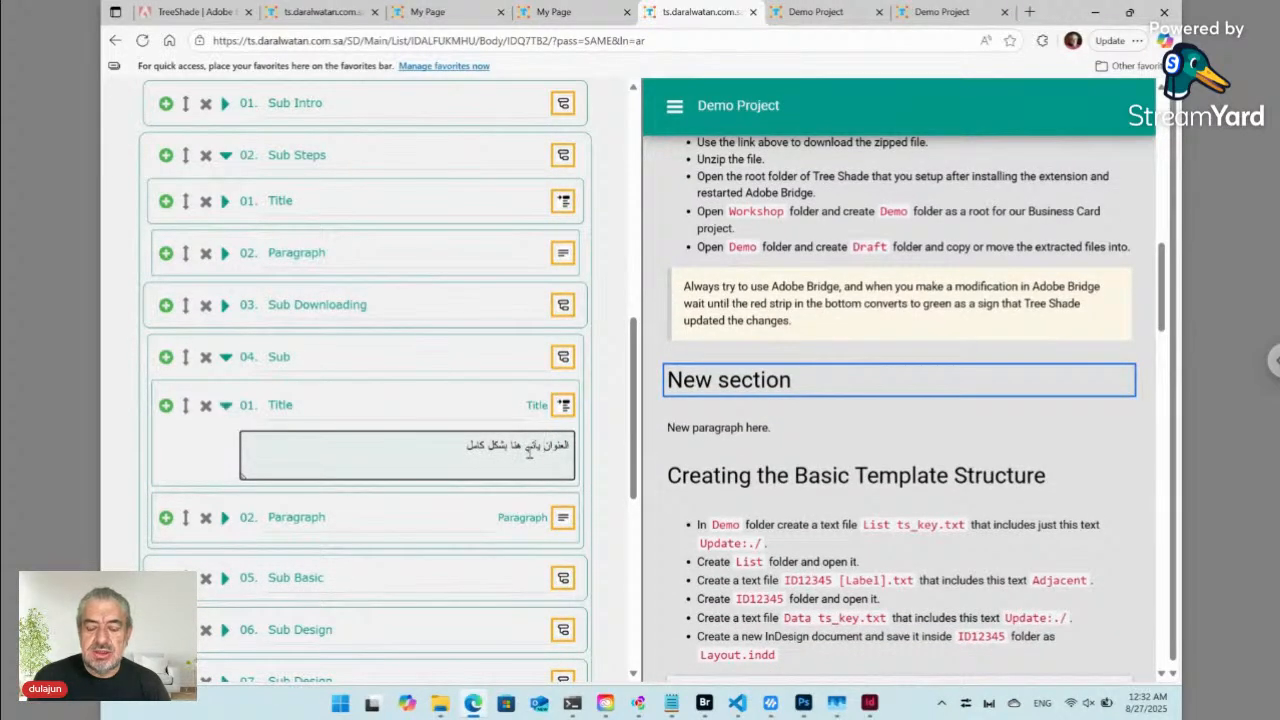
# - Replace the new section's Arabic title with 'قسم جديد'
pyautogui.moveTo(687, 394)
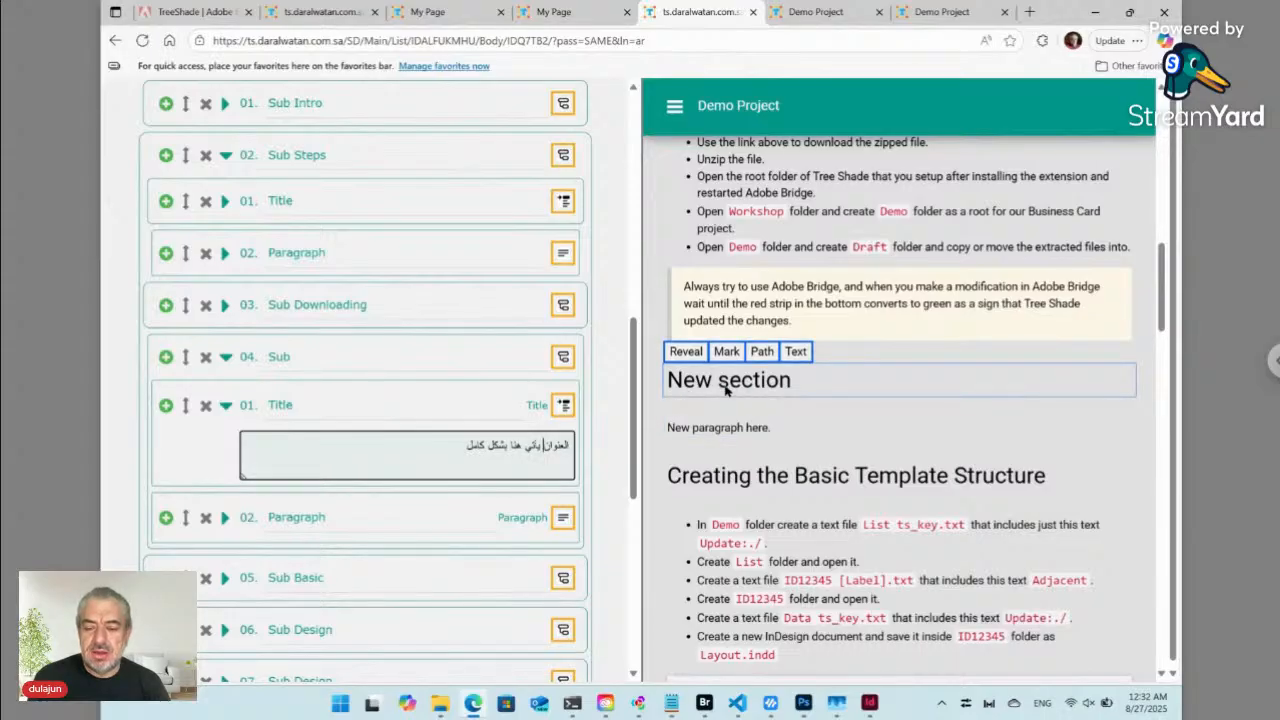
pyautogui.tripleClick(532, 447)
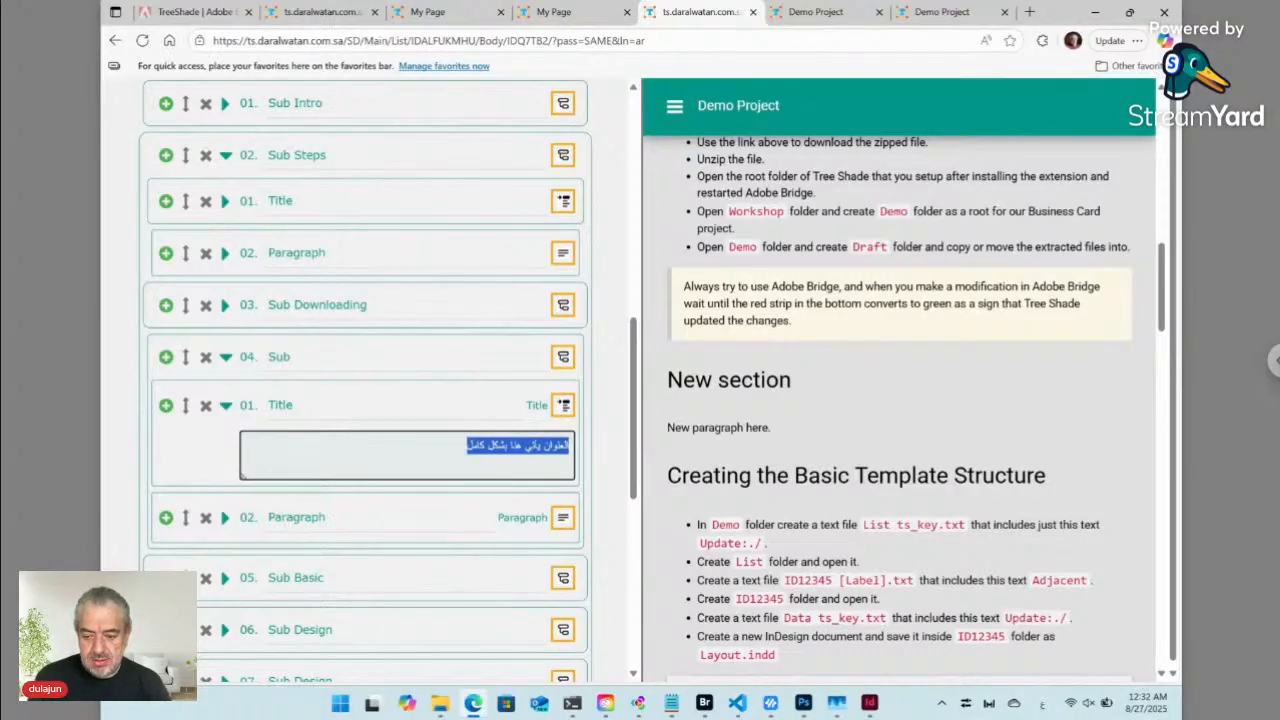
pyautogui.write('ال')
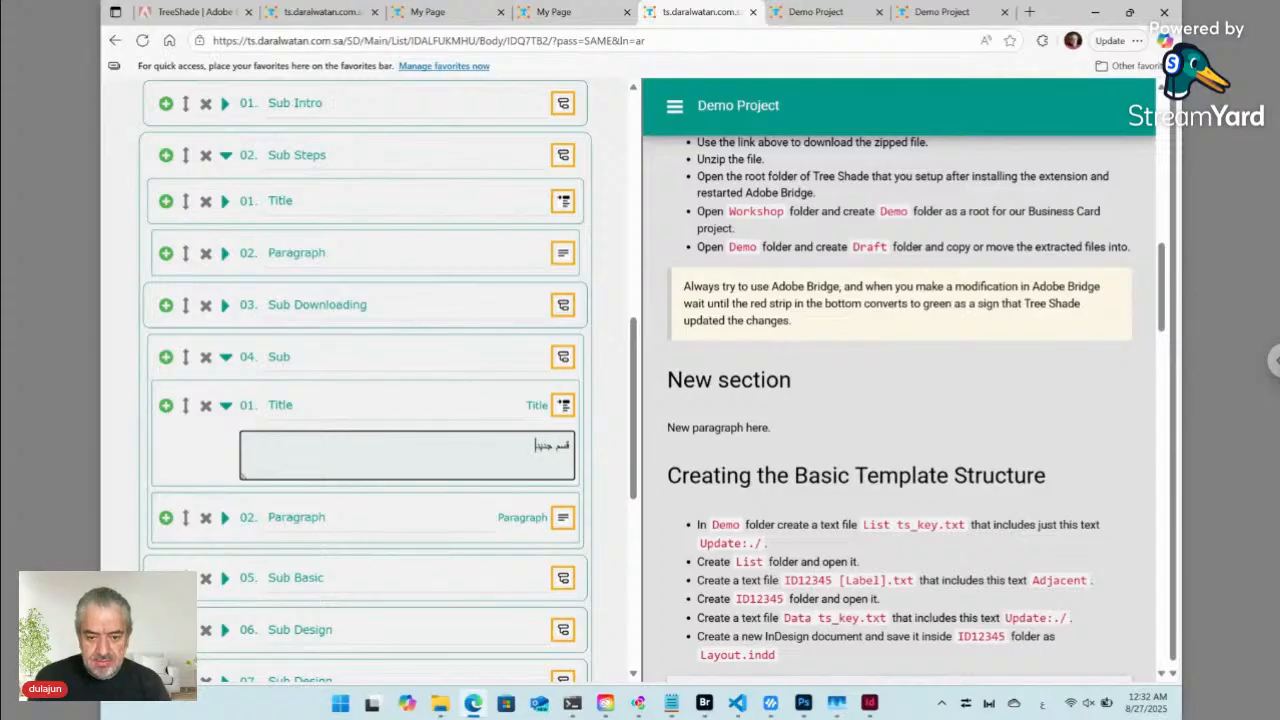
# - Reveal the section's Arabic paragraph field and select all its existing text
pyautogui.moveTo(690, 465)
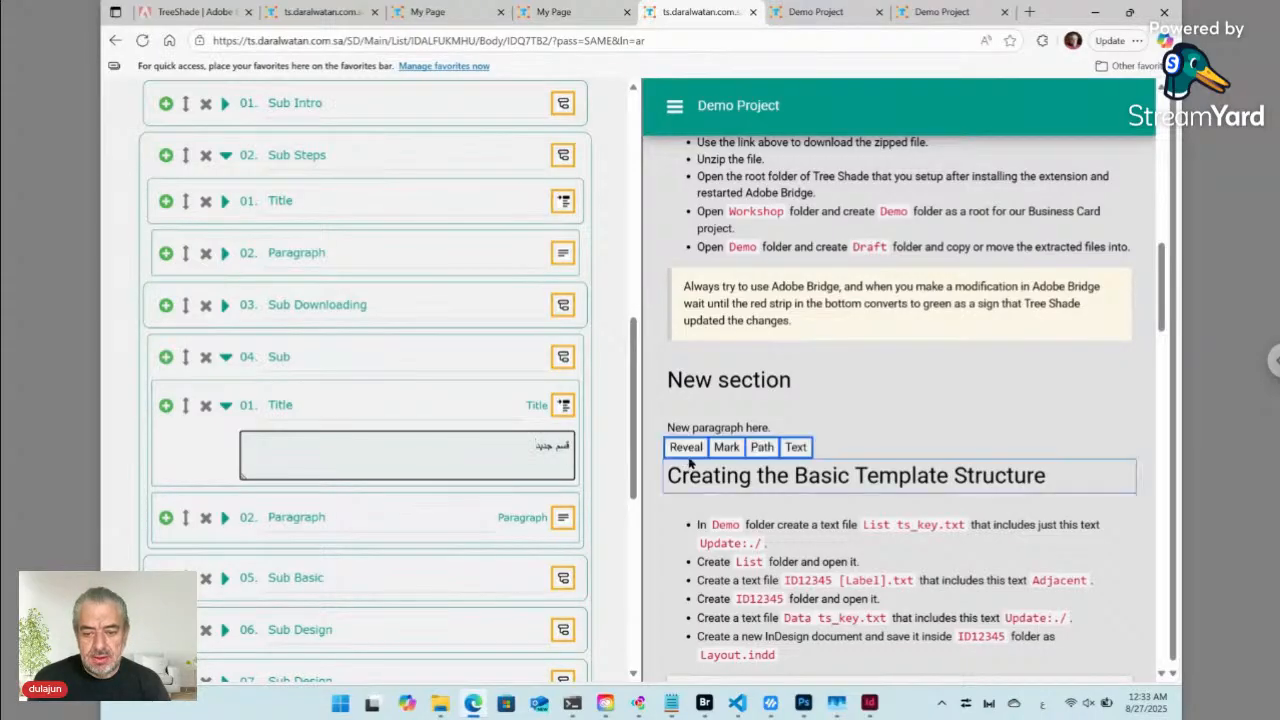
pyautogui.click(685, 408)
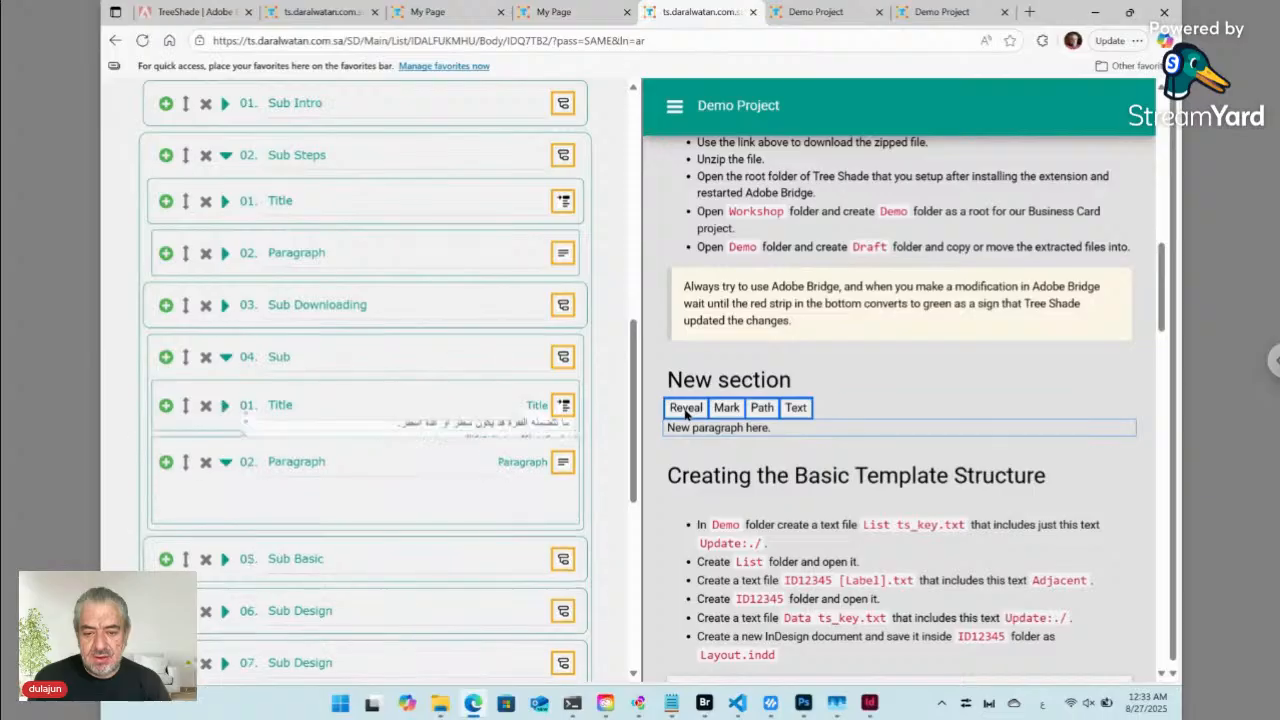
pyautogui.click(545, 445)
pyautogui.hotkey('ctrl', 'a')
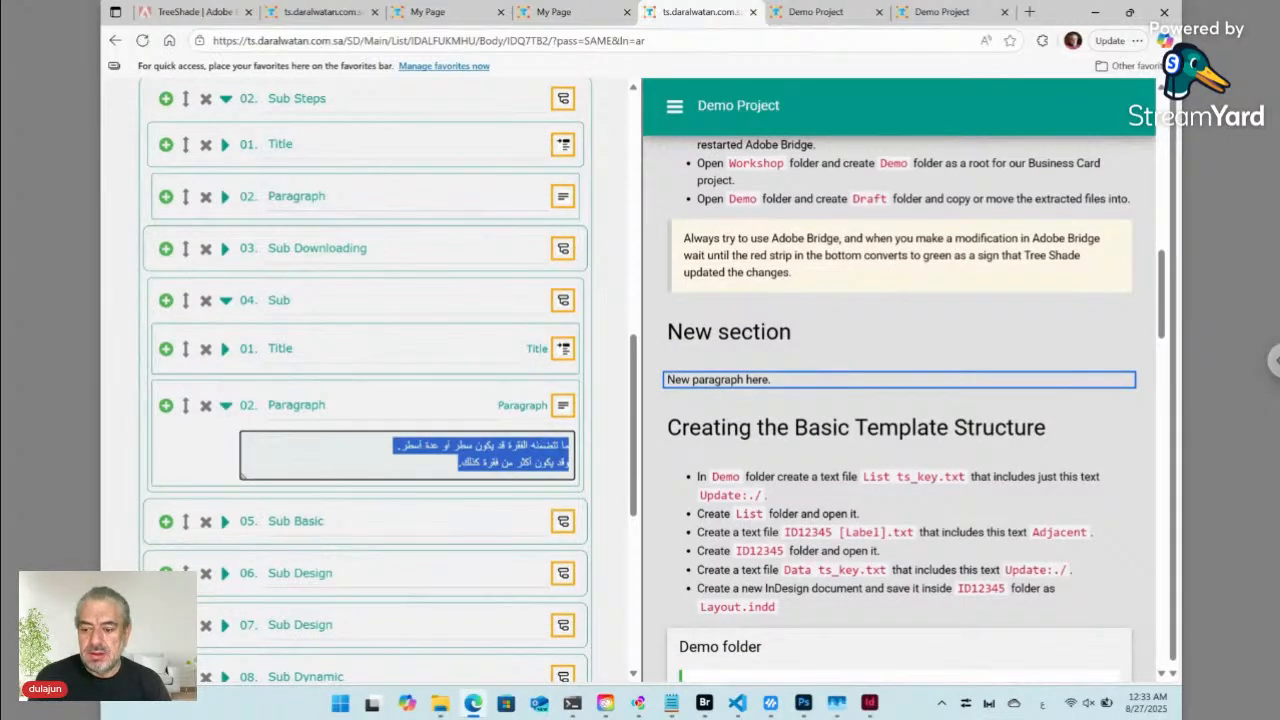
# - Replace the old two-line Arabic paragraph with 'فقرة جديدة'
pyautogui.press('BackSpace')
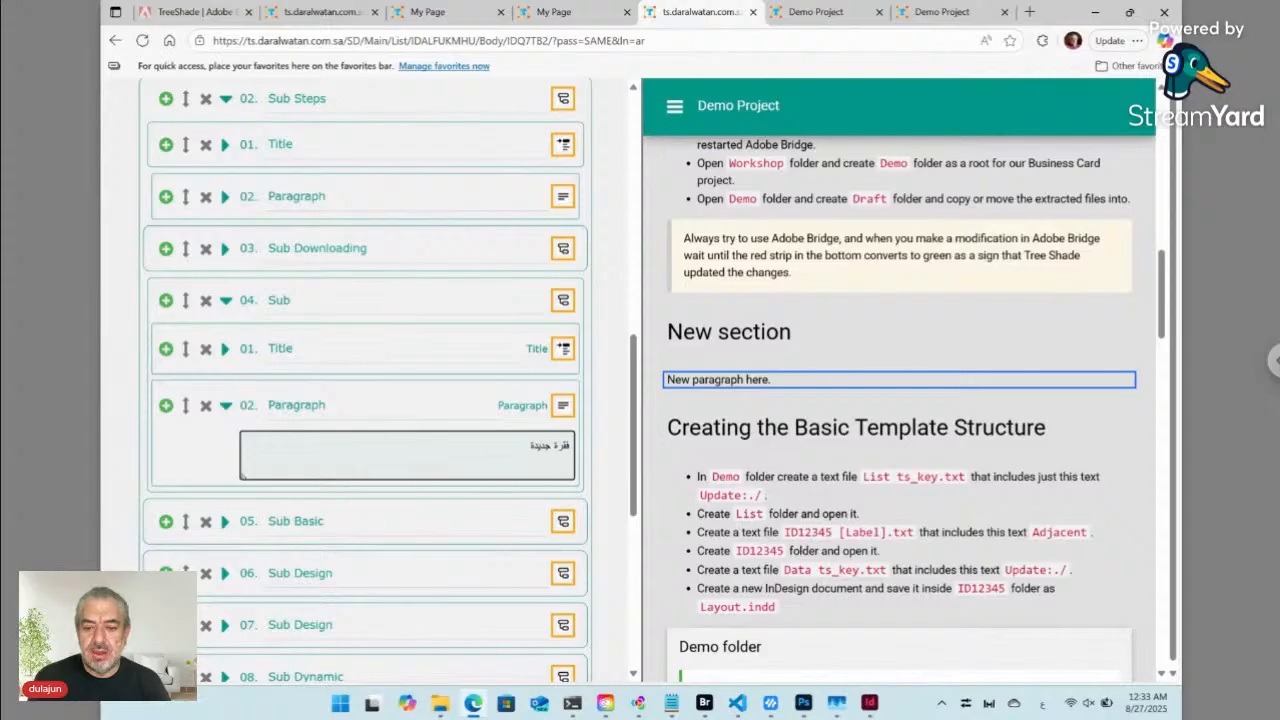
pyautogui.press('Tab')
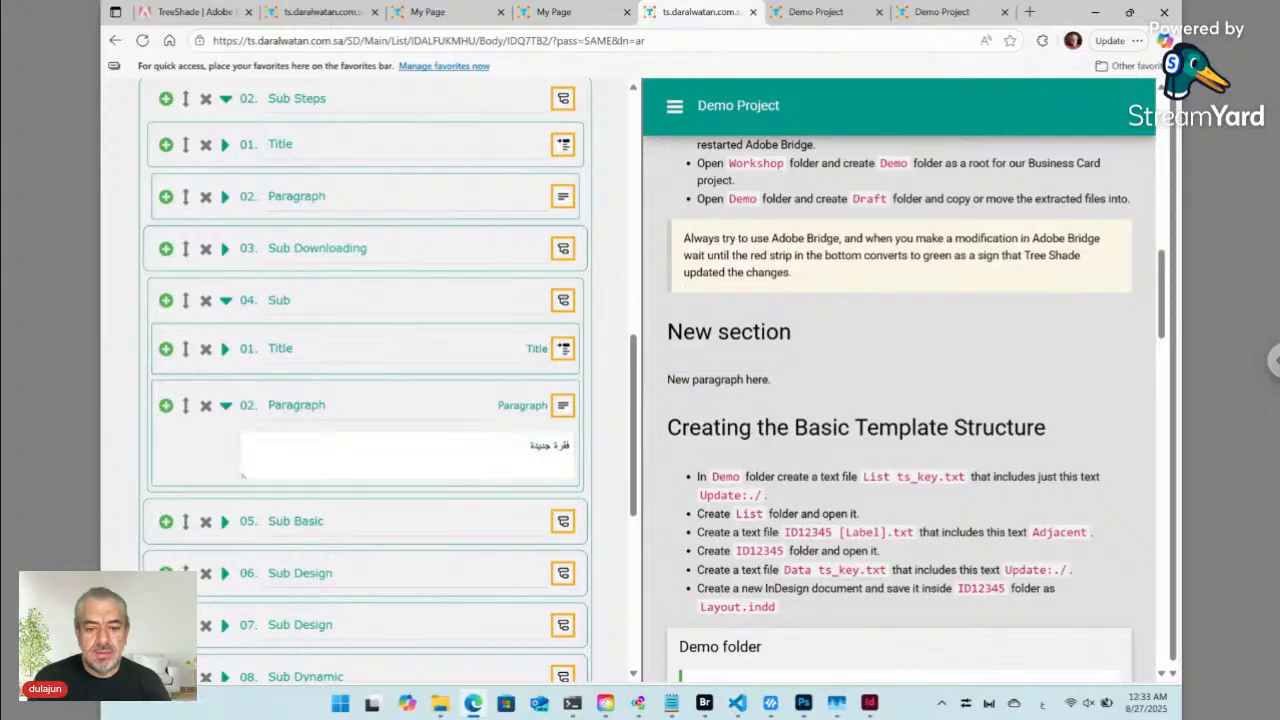
pyautogui.scroll(-5, 242, 476)
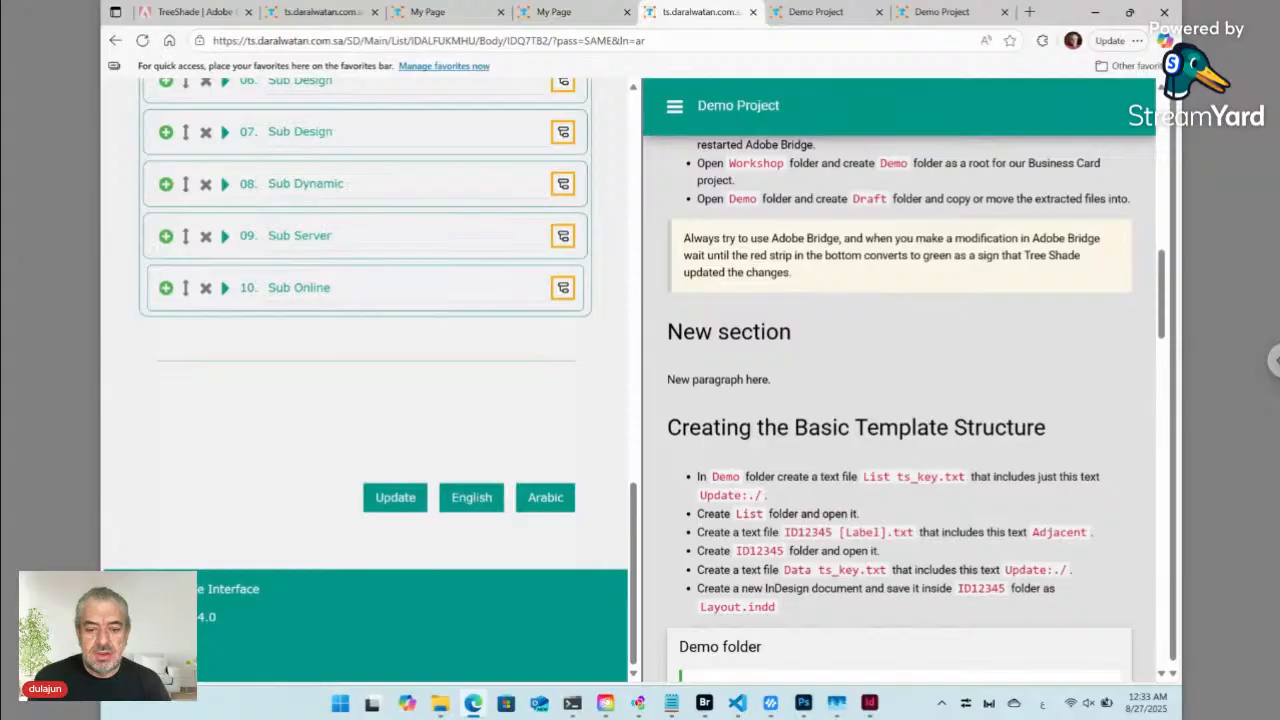
# - Submit the form with Update and tile the browser left beside Adobe Bridge
pyautogui.click(390, 490)
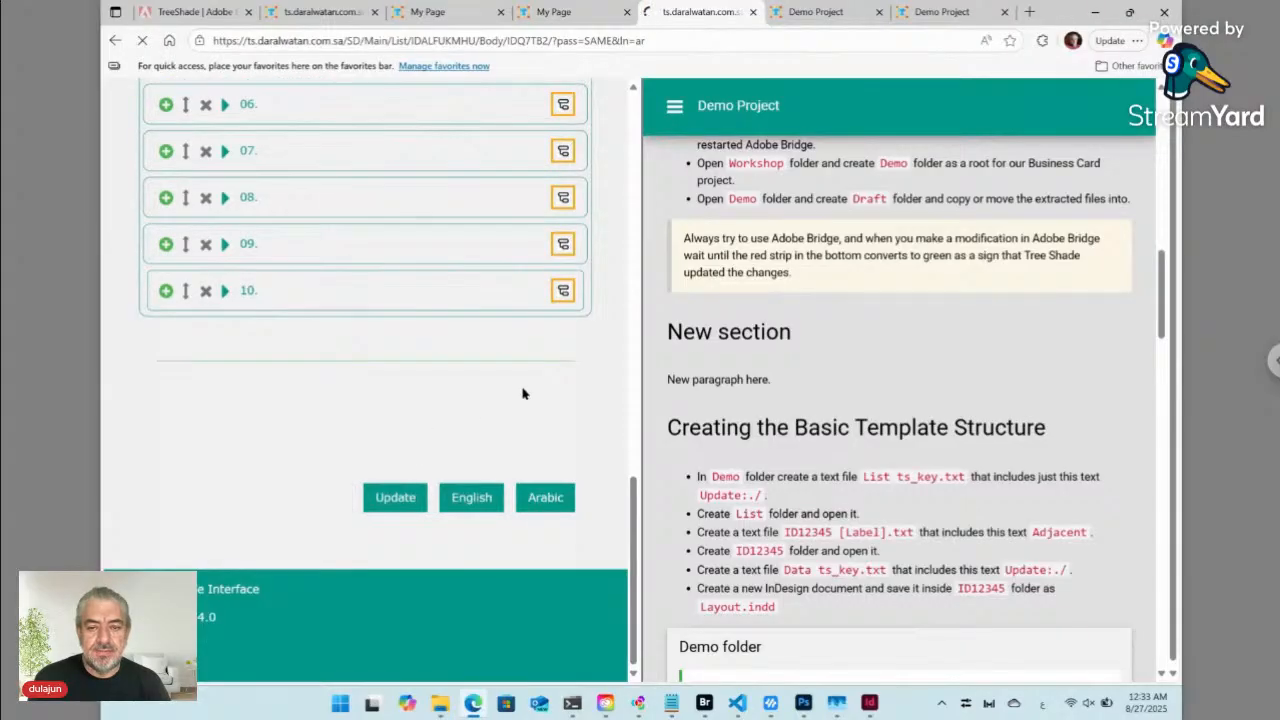
pyautogui.moveTo(768, 314)
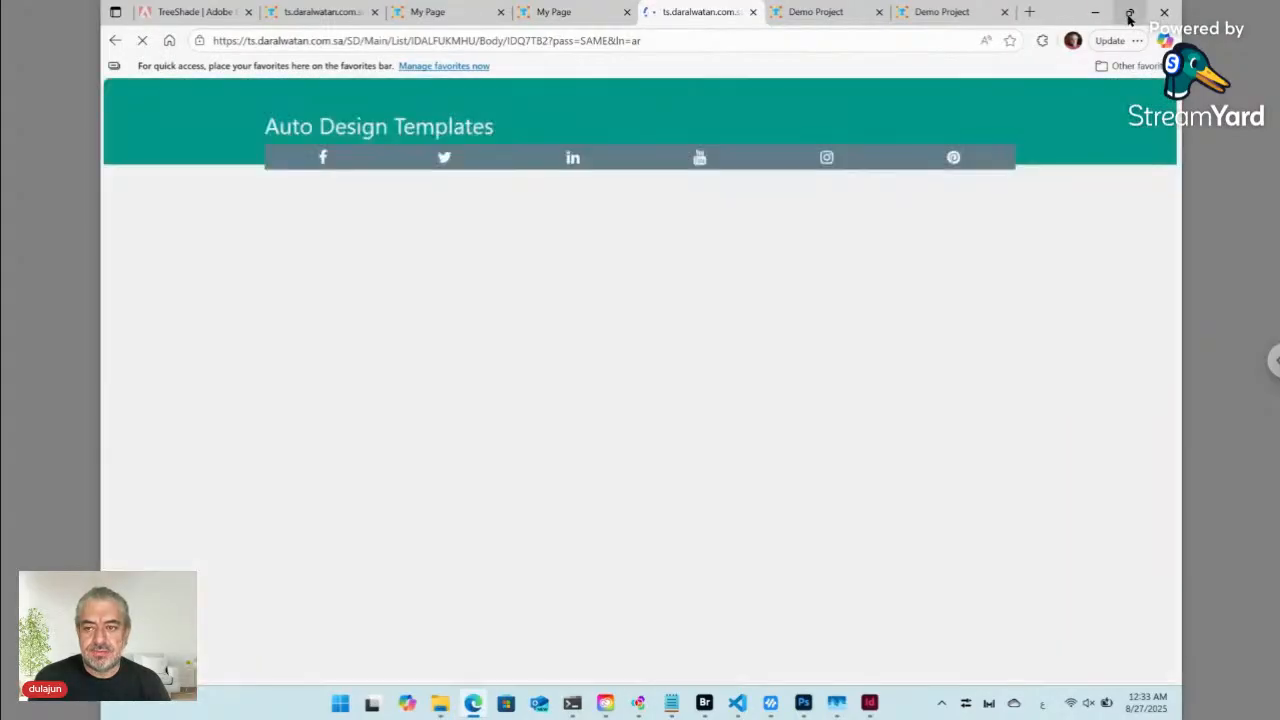
pyautogui.moveTo(1129, 12)
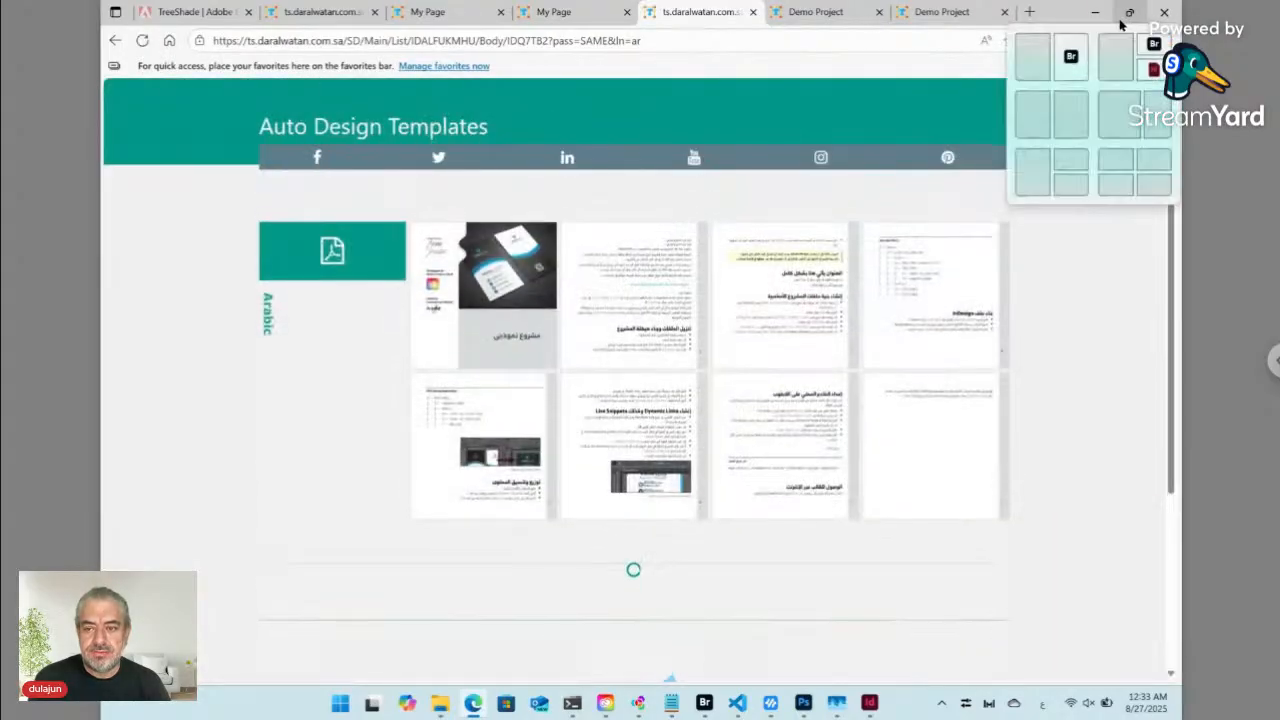
pyautogui.click(1058, 60)
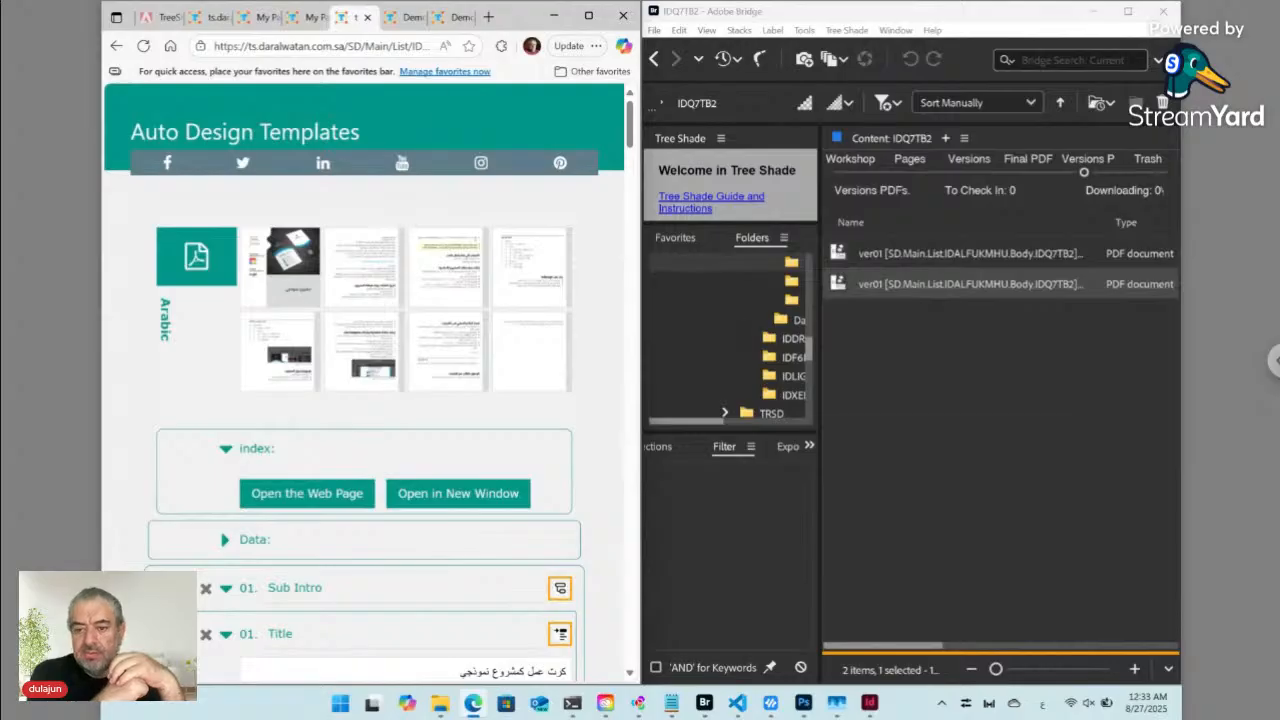
# - Check the generated English InDesign document, then reload the templates page for refreshed previews
pyautogui.hotkey('alt', 'Tab')
pyautogui.hotkey('ctrl', 'Tab')
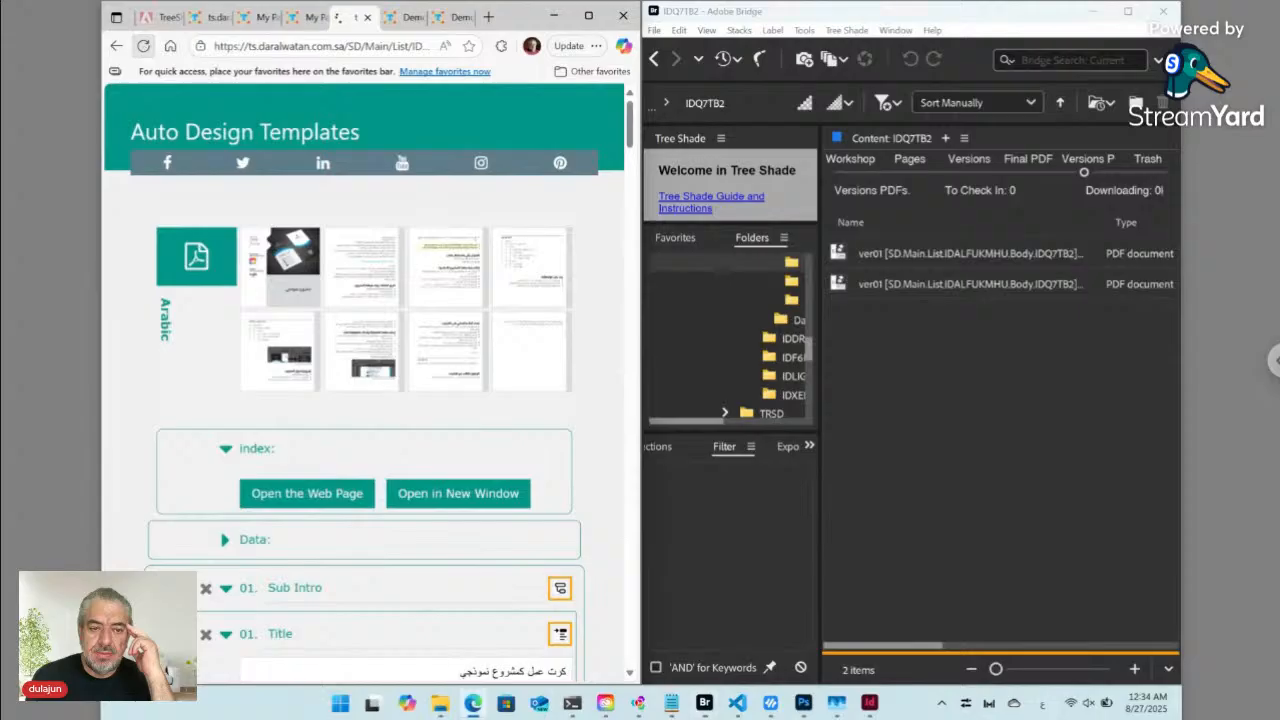
pyautogui.click(145, 47)
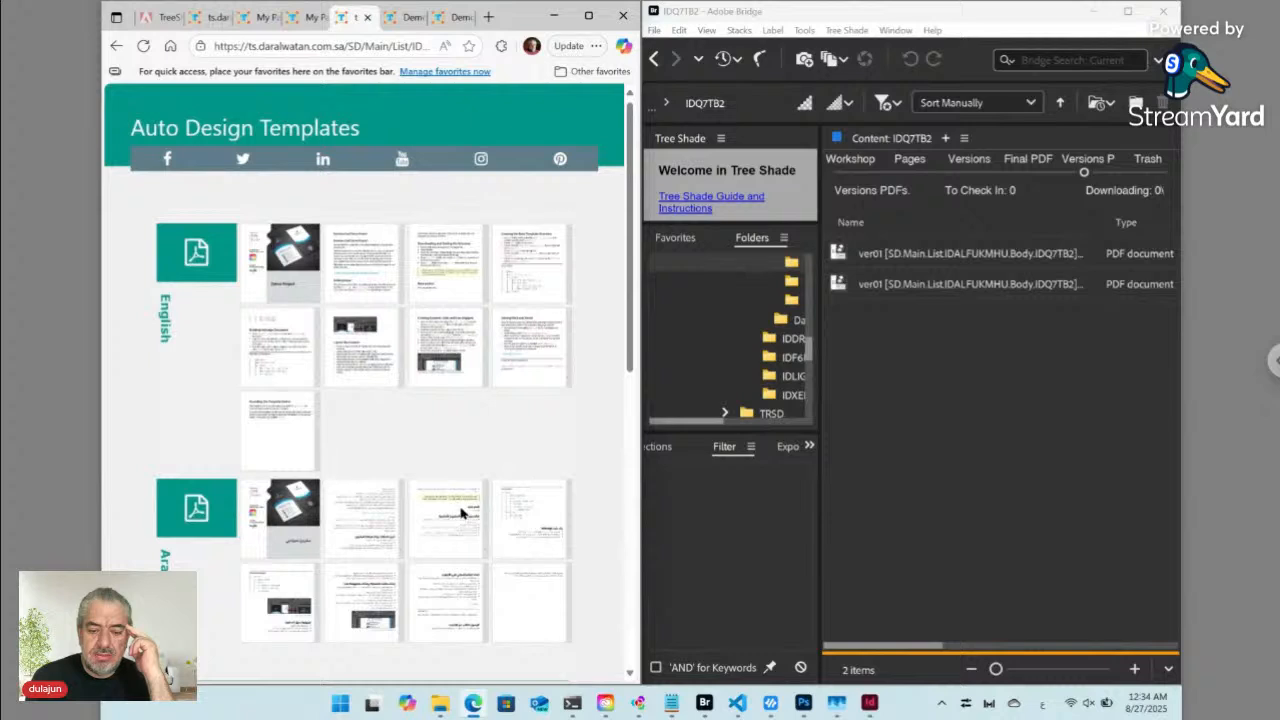
# - Review the regenerated Arabic preview for the new section and paragraph, then go to the Adobe Exchange tab
pyautogui.click(463, 513)
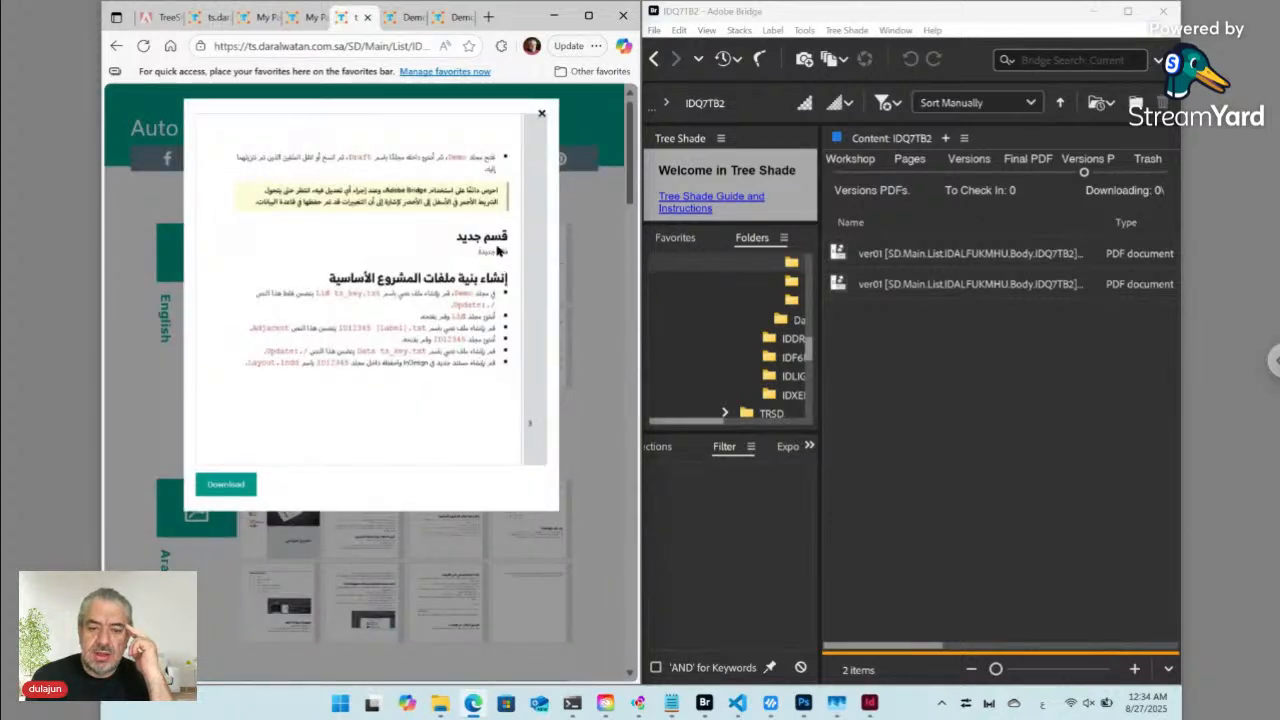
pyautogui.click(542, 114)
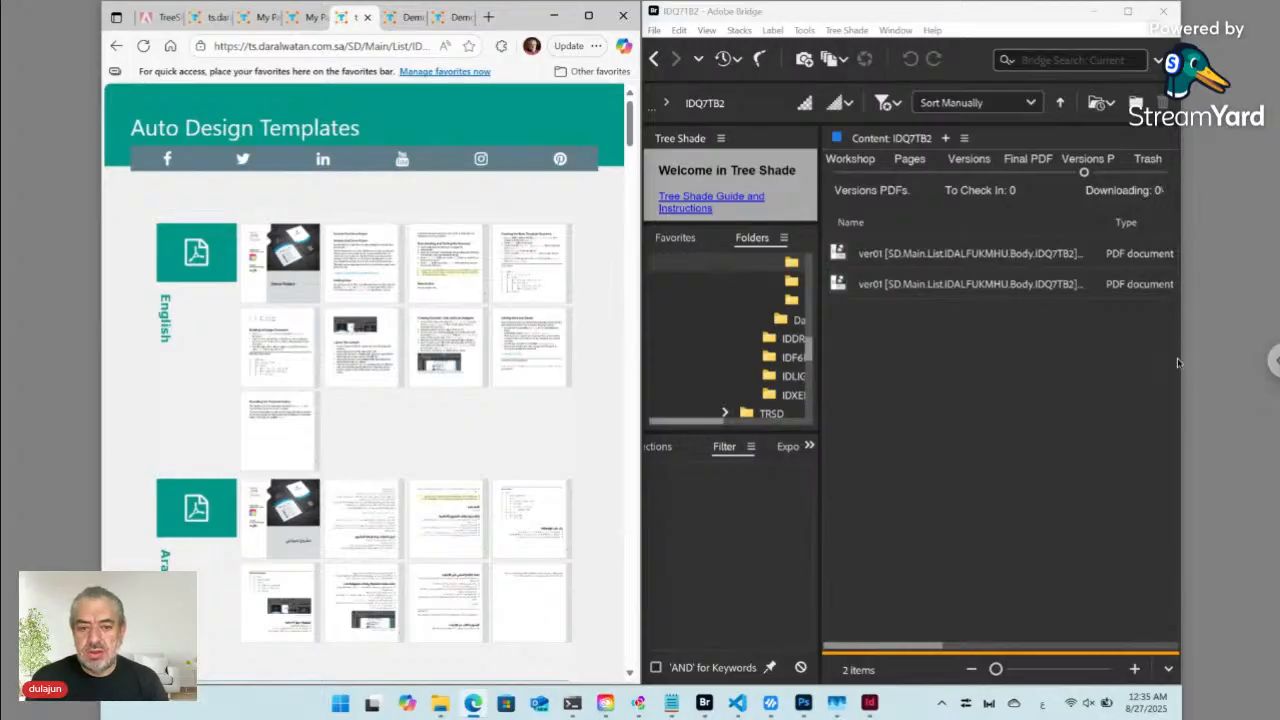
pyautogui.click(158, 17)
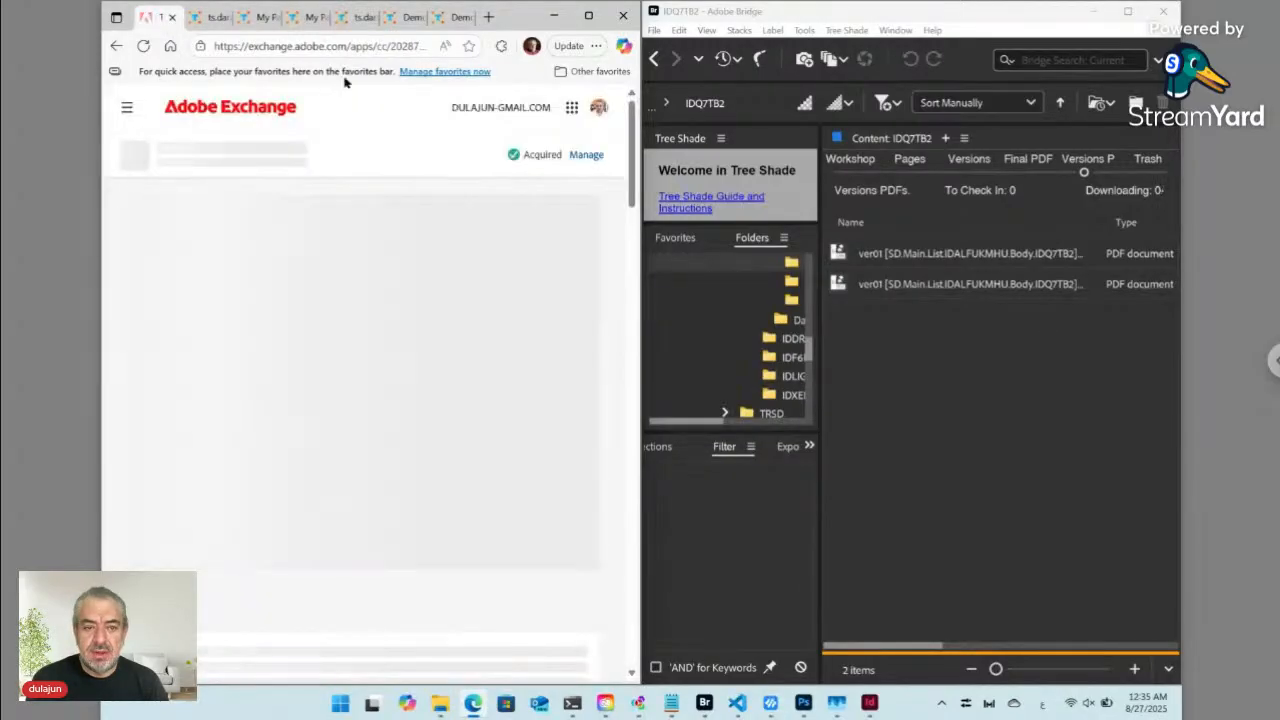
# - Maximize the browser on the TreeShade Adobe Exchange page and bring the ngrok PowerShell window forward
pyautogui.click(589, 17)
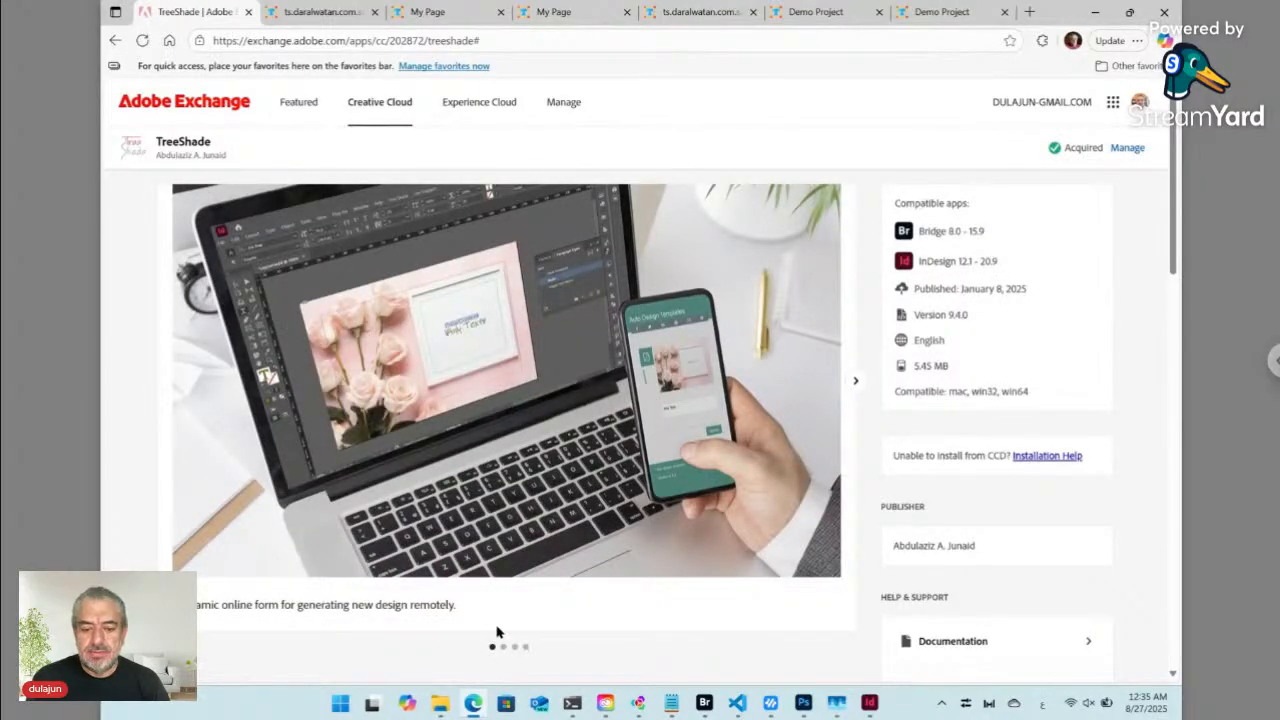
pyautogui.moveTo(605, 705)
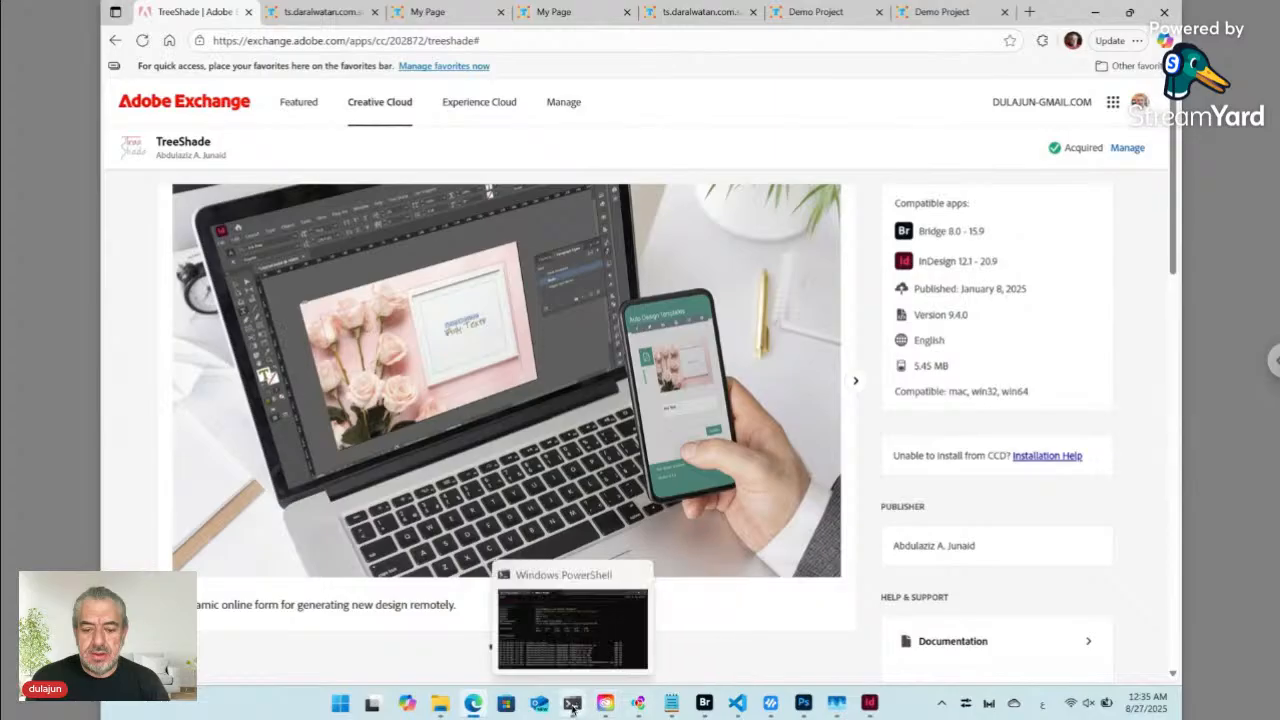
pyautogui.click(572, 708)
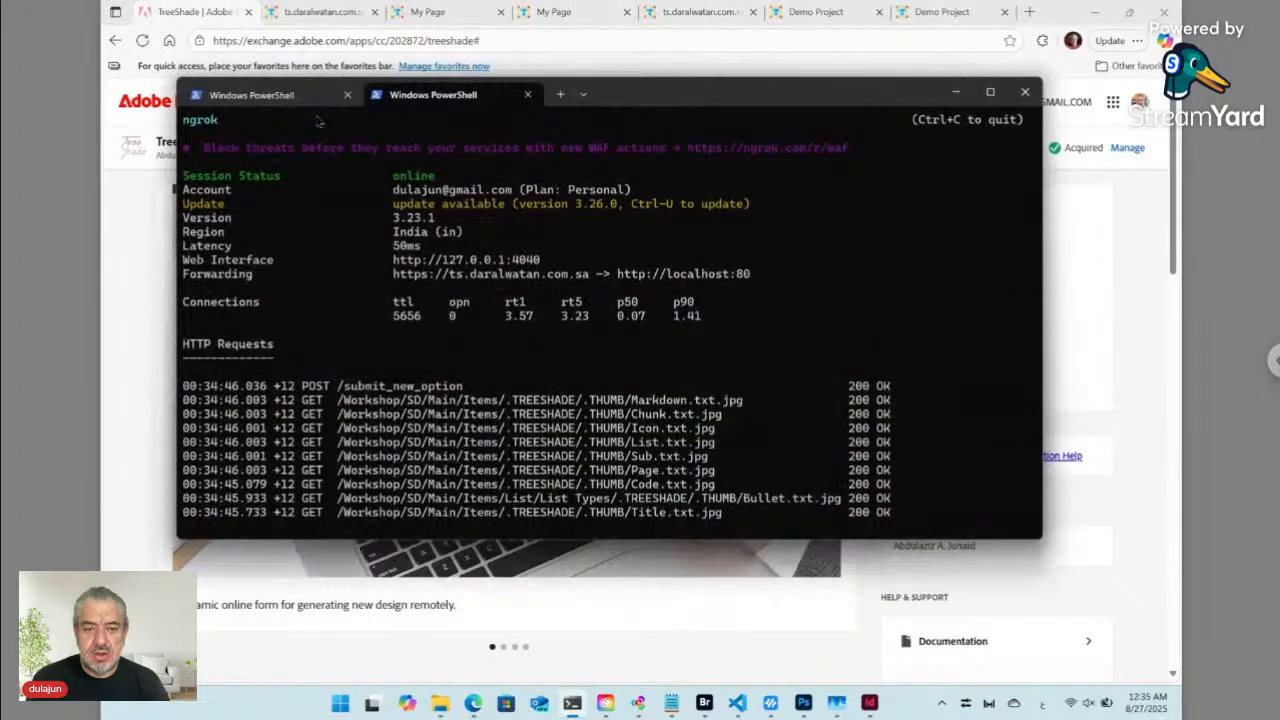
# - Check the node main.js server and ngrok session tabs, then minimize PowerShell to reveal the TreeShade page
pyautogui.click(302, 98)
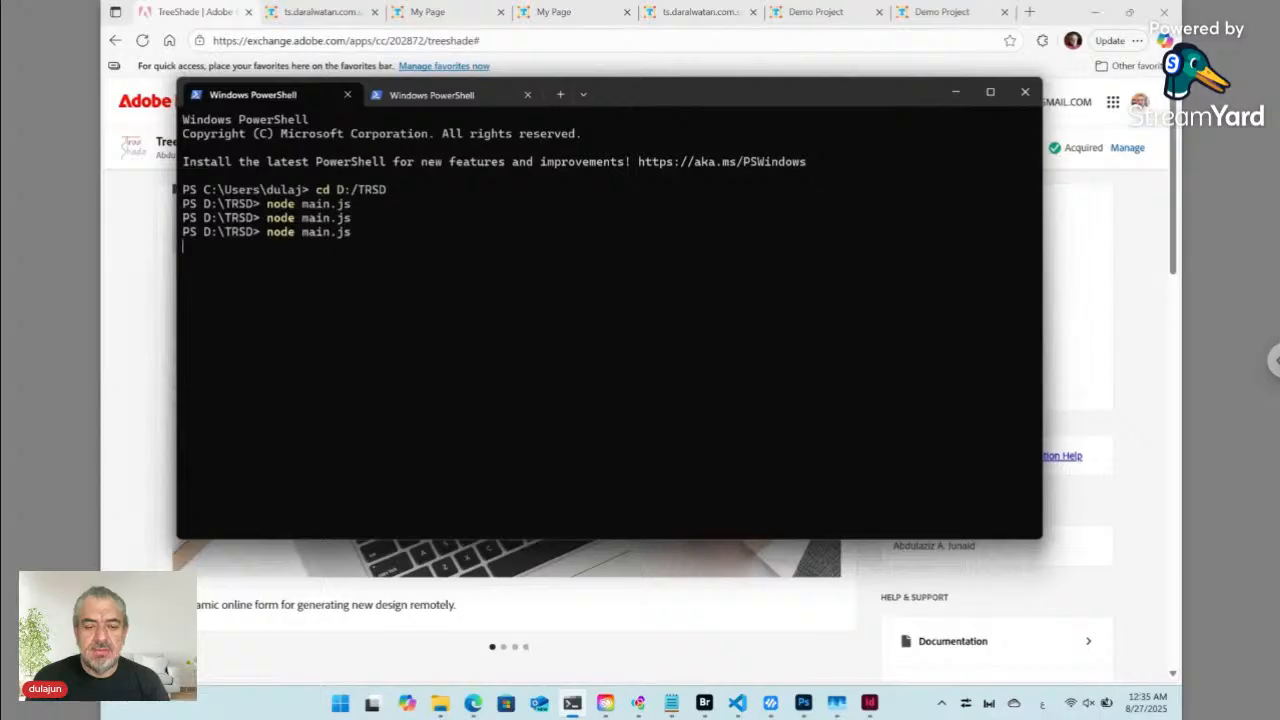
pyautogui.click(412, 98)
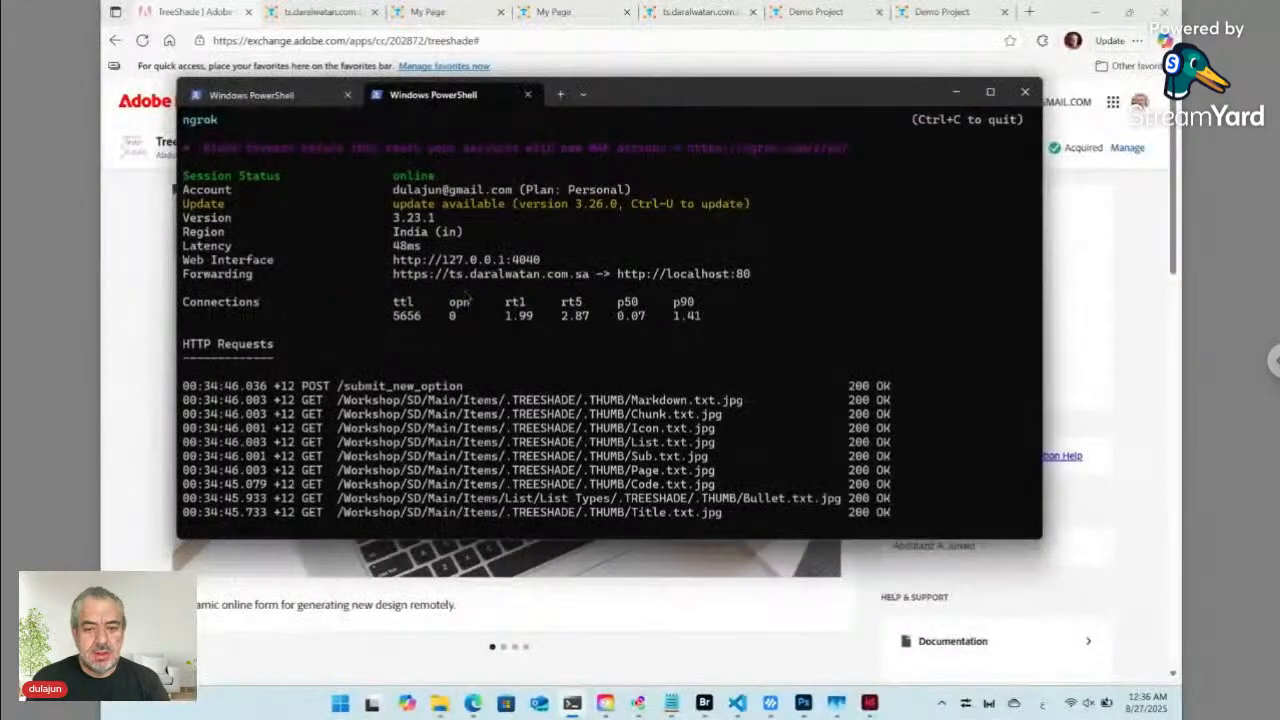
pyautogui.click(155, 274)
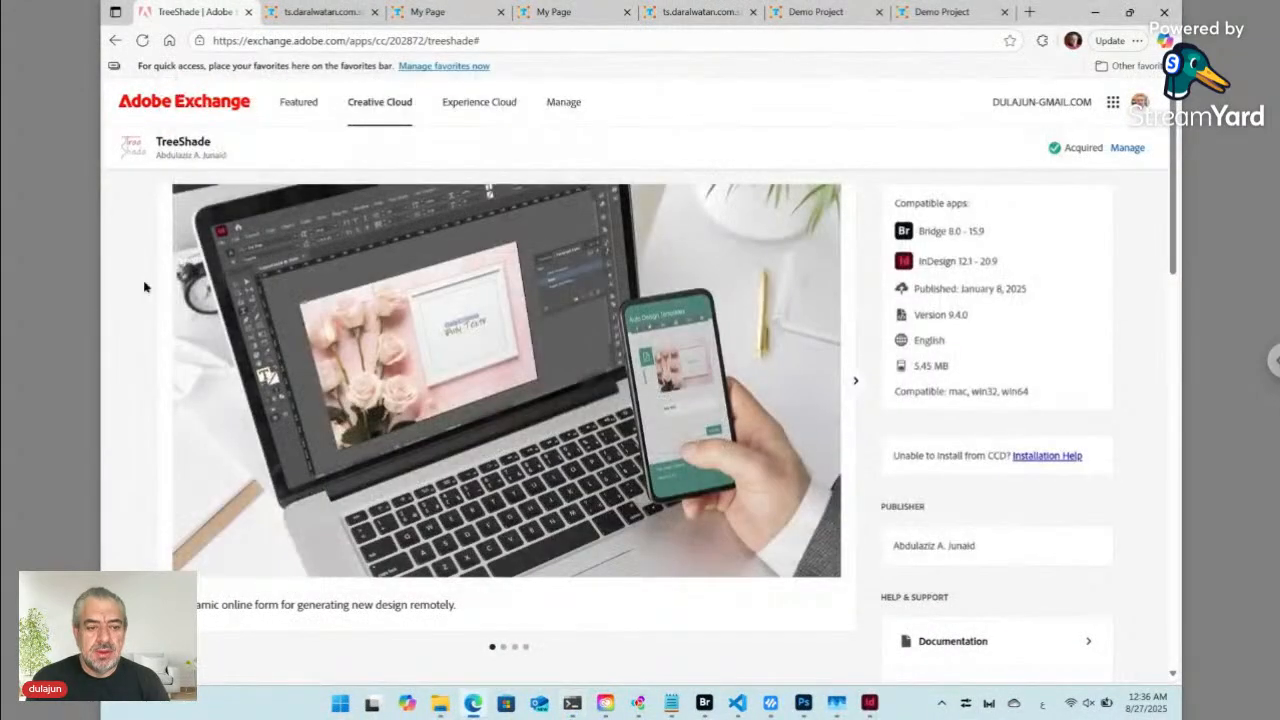